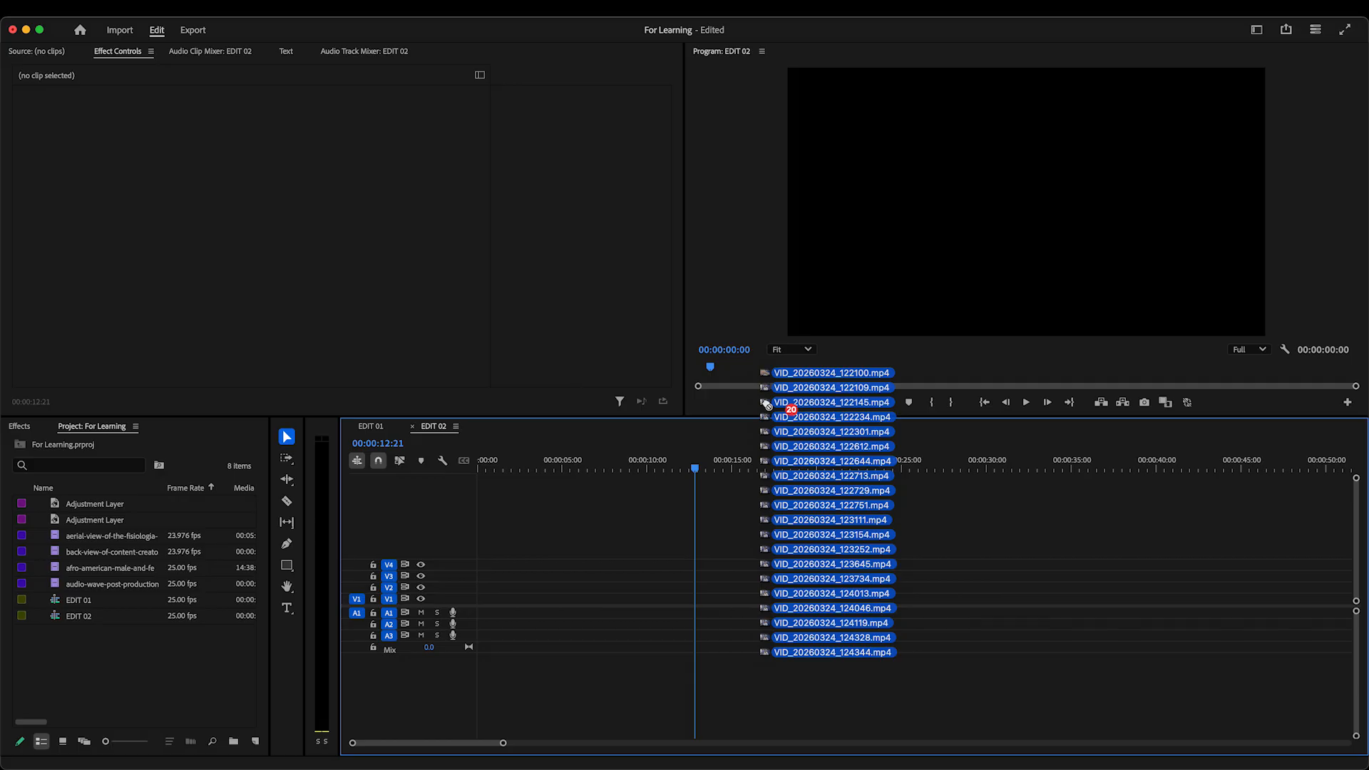
Place the 20 VID_20260324 clips on tracks V1 and A1 of the EDIT 02 sequence, keeping the existing sequence settings
{"action": "left_click_drag", "start_coordinate": [766, 404], "coordinate": [586, 602]}
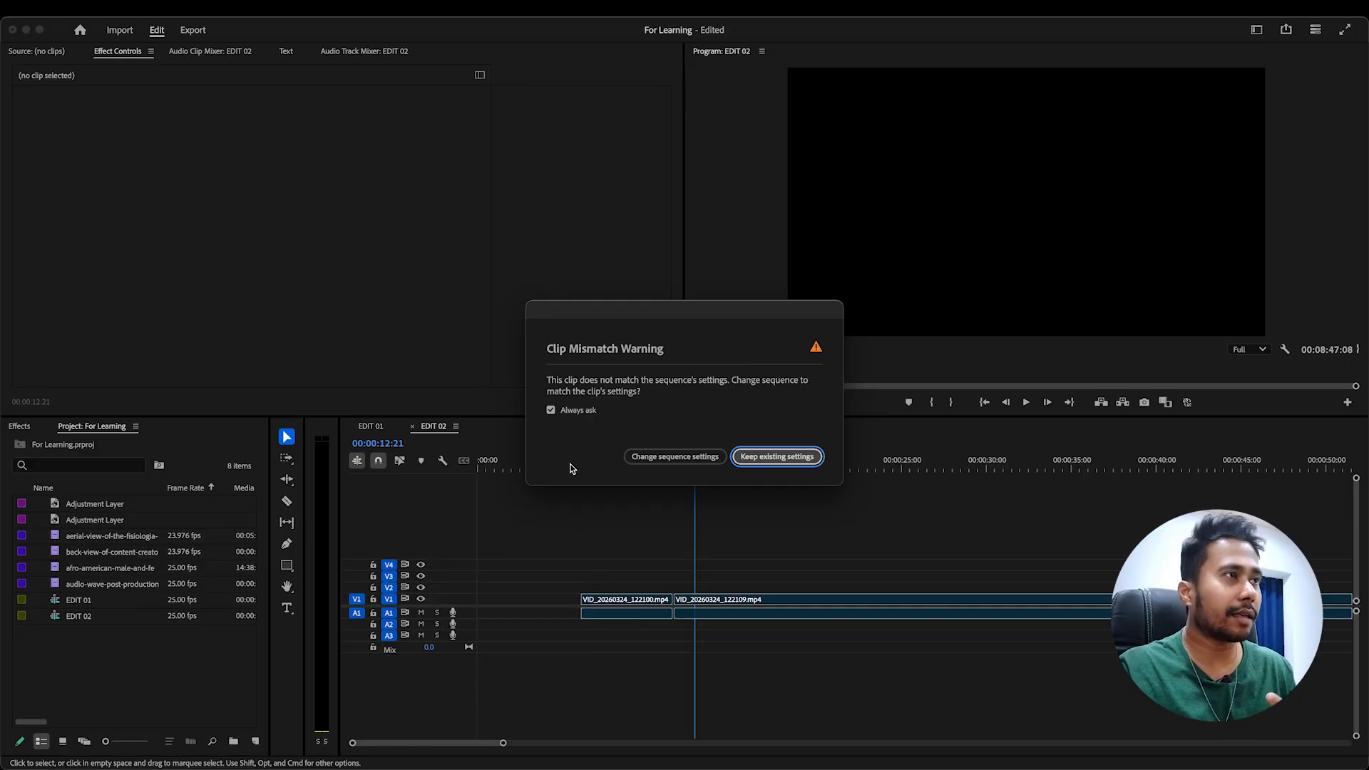
{"action": "left_click", "coordinate": [768, 456]}
{"action": "left_click", "coordinate": [769, 487]}
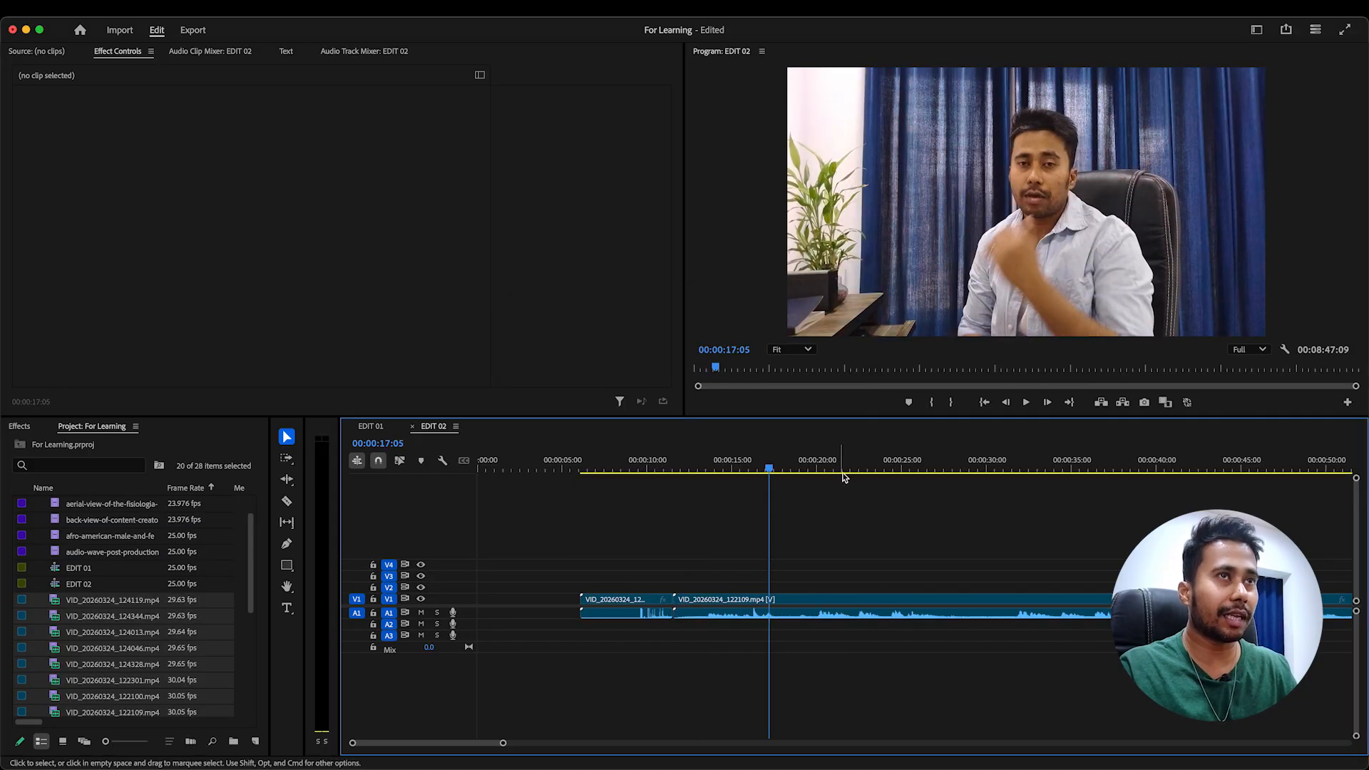
{"action": "left_click", "coordinate": [843, 474]}
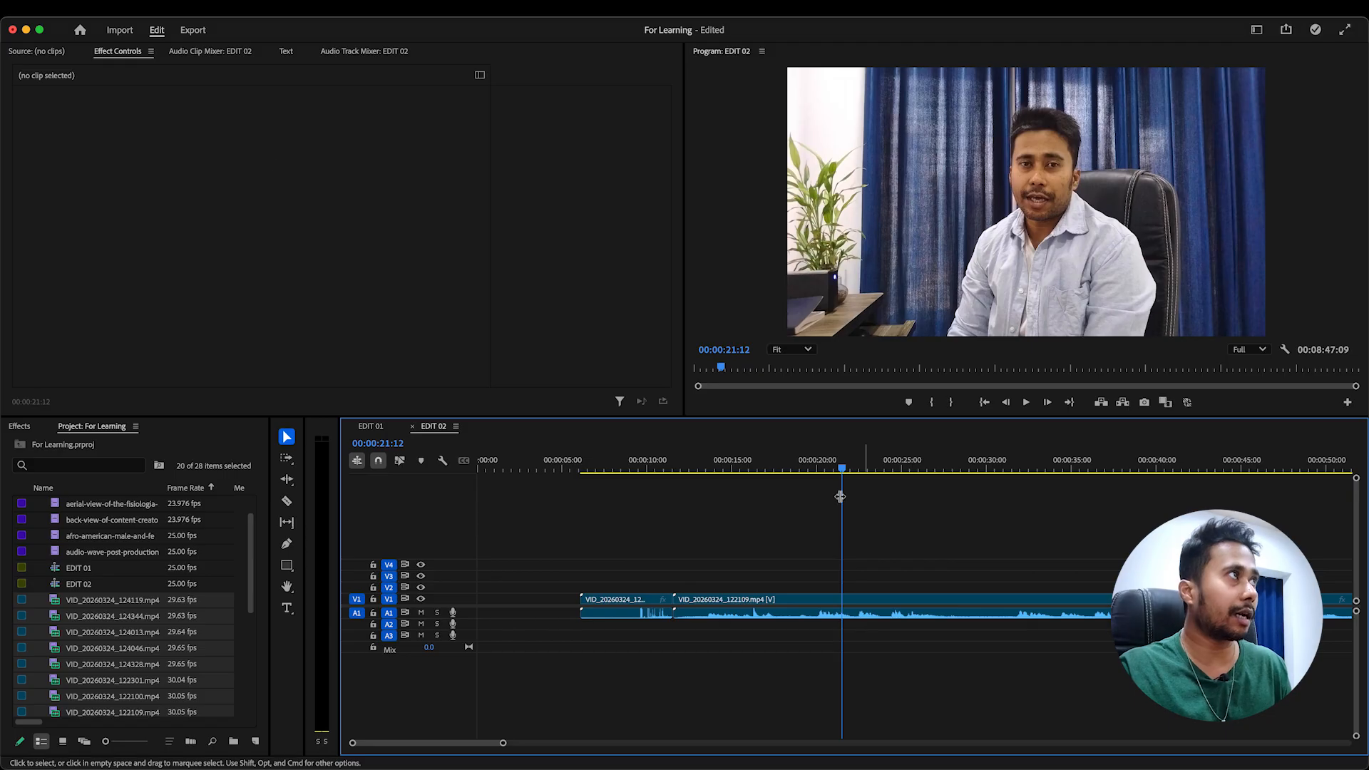
Examine the timebase and frame size in the EDIT 02 sequence settings
{"action": "left_click", "coordinate": [196, 9]}
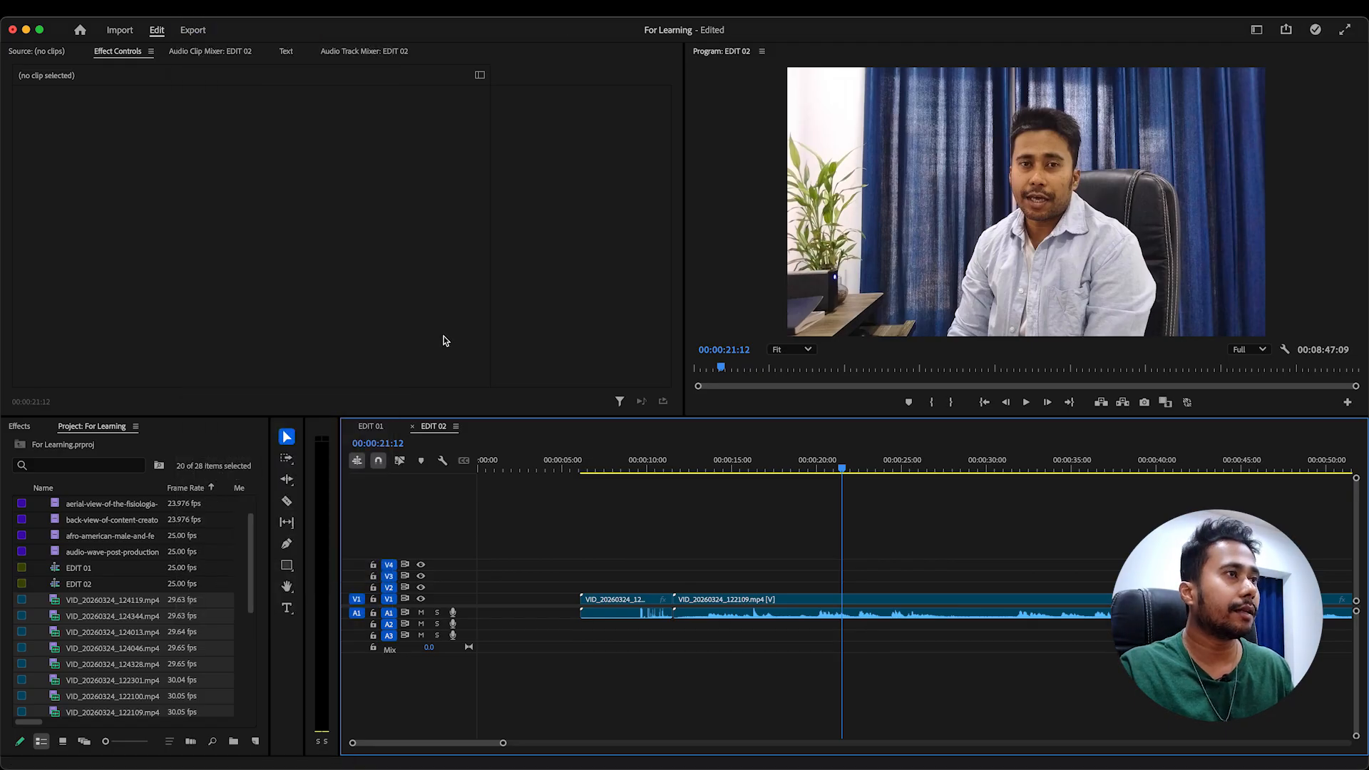
{"action": "left_click", "coordinate": [660, 259]}
{"action": "left_click", "coordinate": [727, 260]}
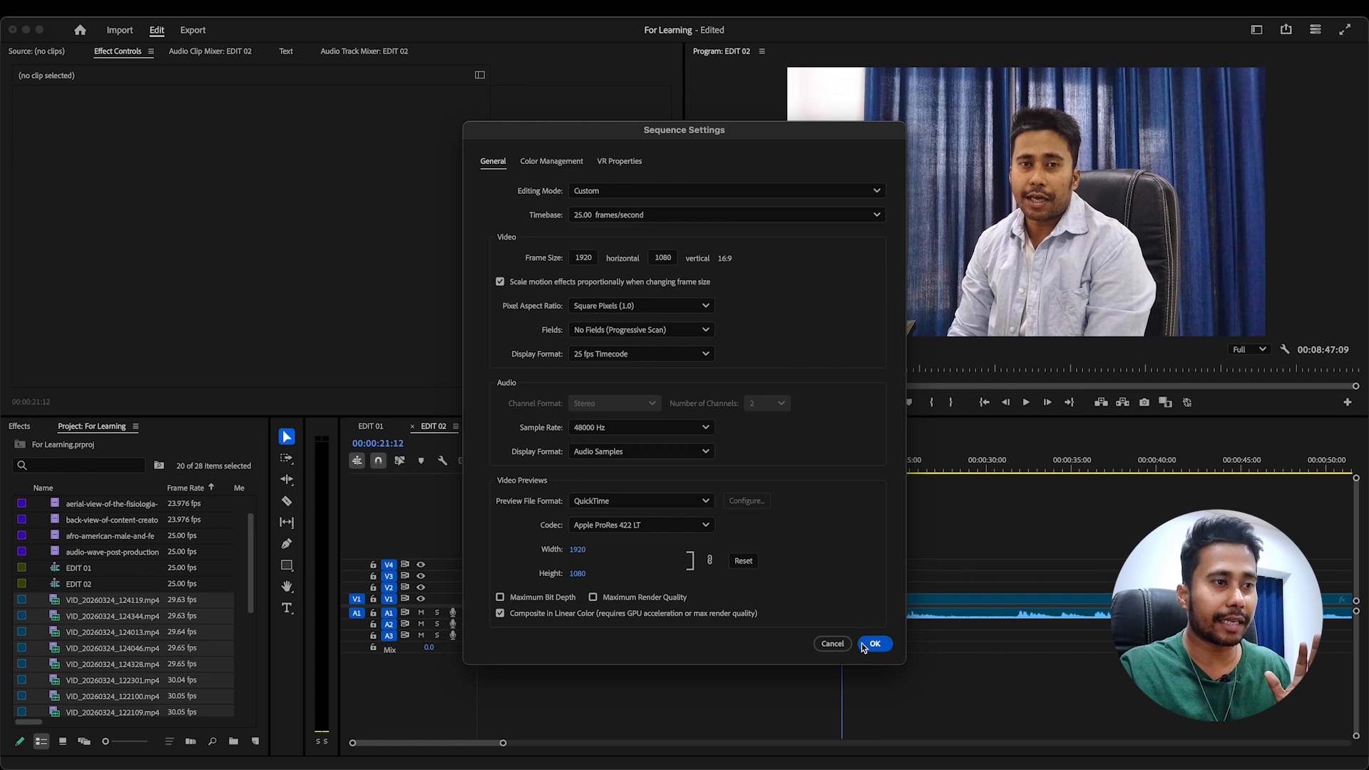
{"action": "key", "text": "Return"}
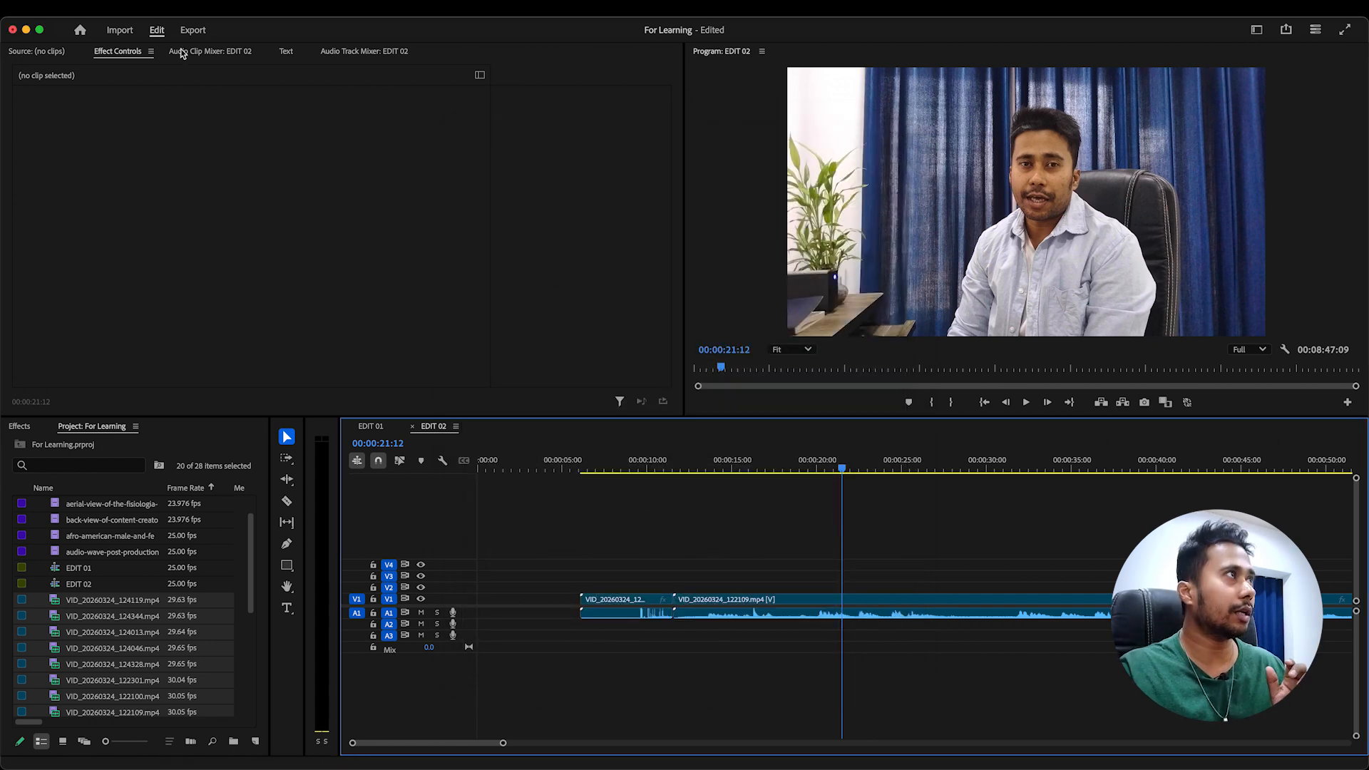
{"action": "left_click", "coordinate": [203, 9]}
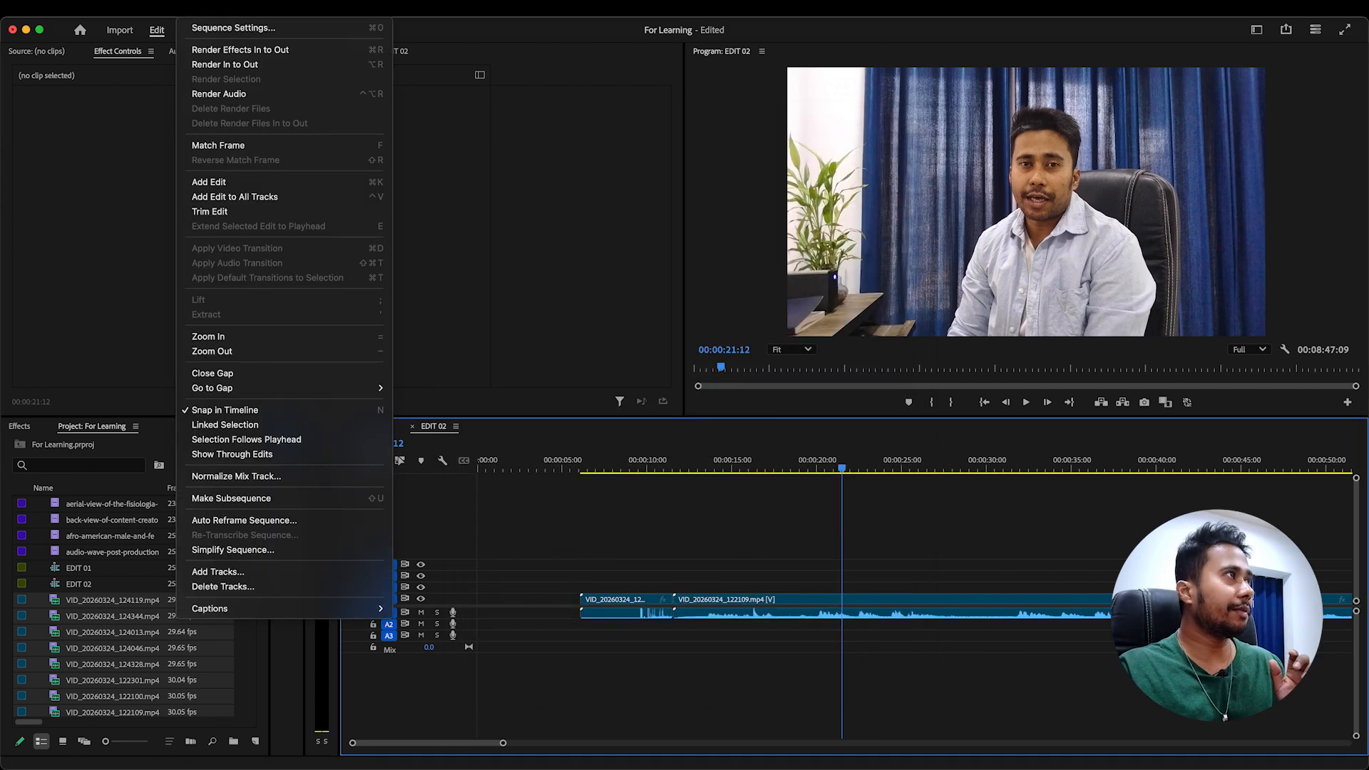
{"action": "left_click", "coordinate": [219, 28]}
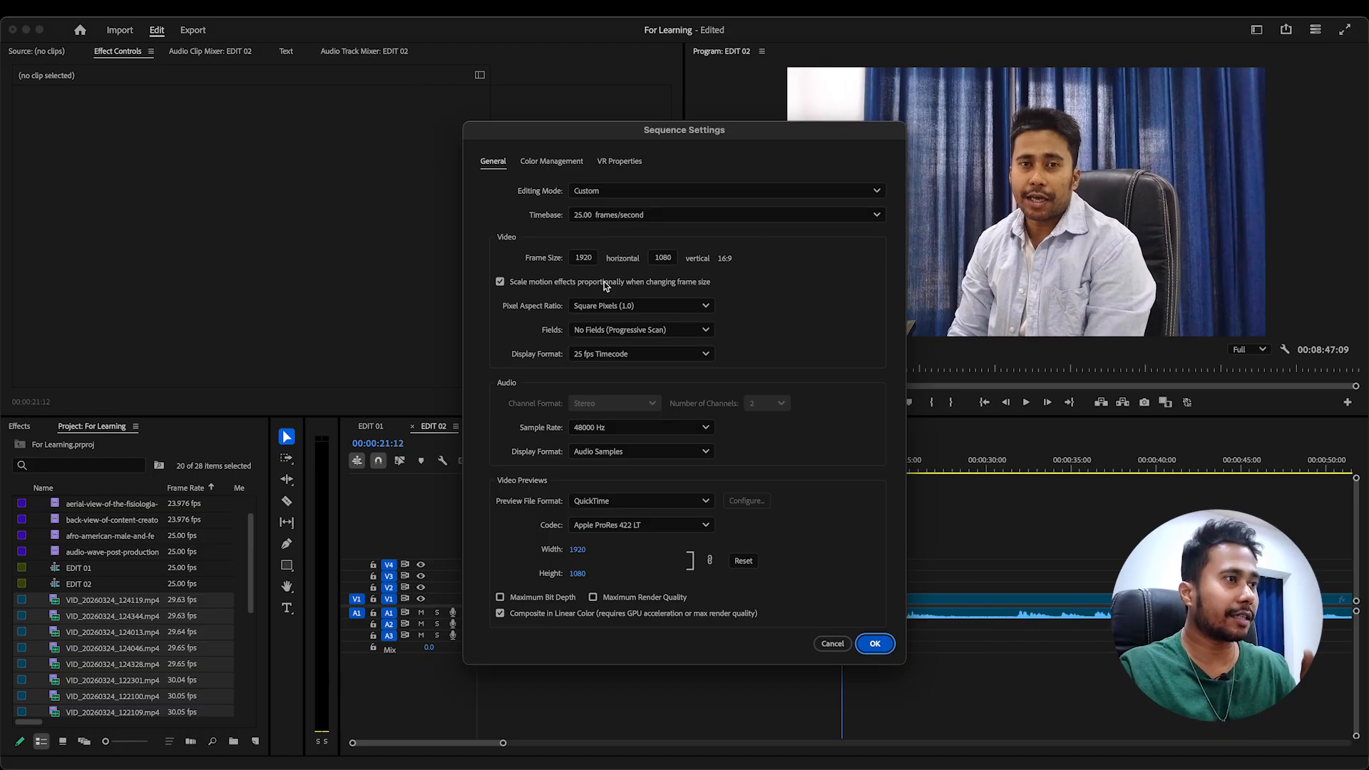
{"action": "left_click", "coordinate": [875, 646]}
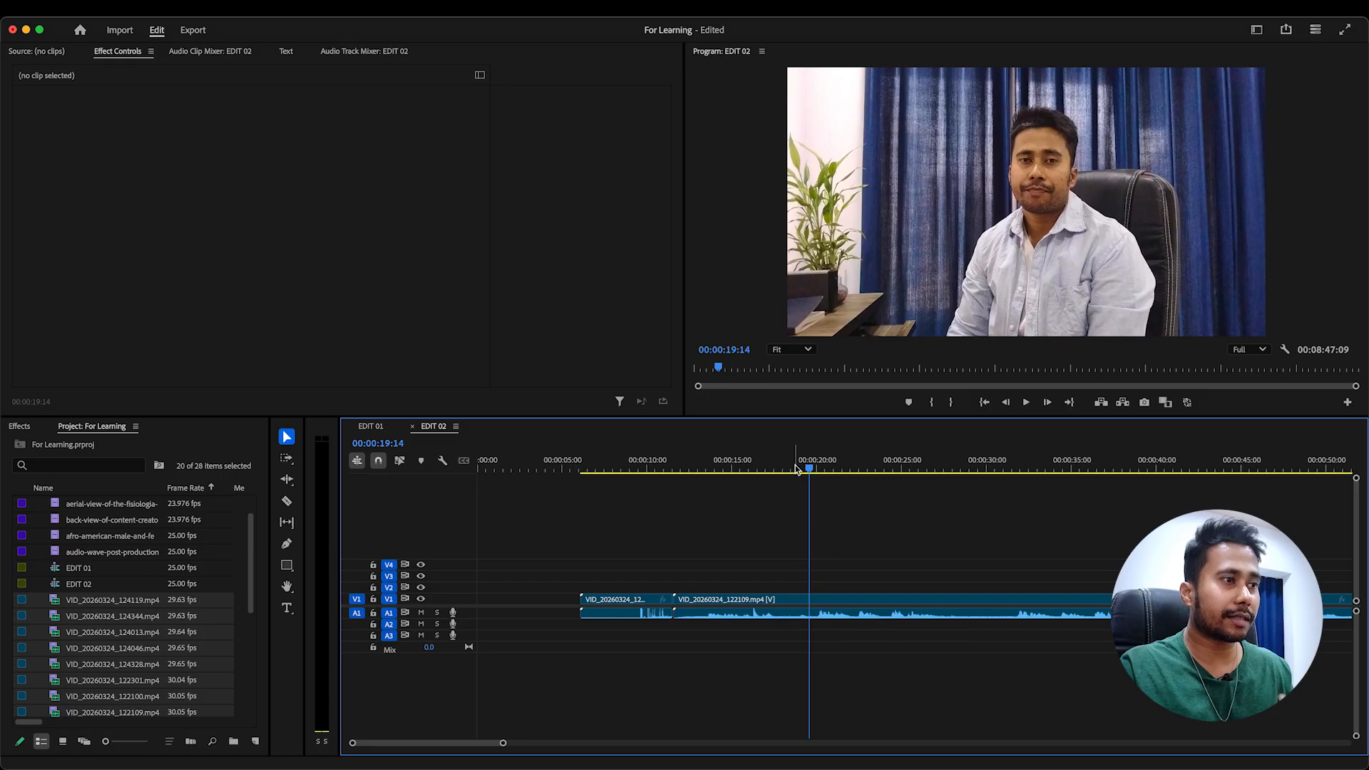
Play through the opening takes and delete the unusable ones up to and including VID_20260324_122109.mp4
{"action": "left_click", "coordinate": [795, 468]}
{"action": "key", "text": "super+s"}
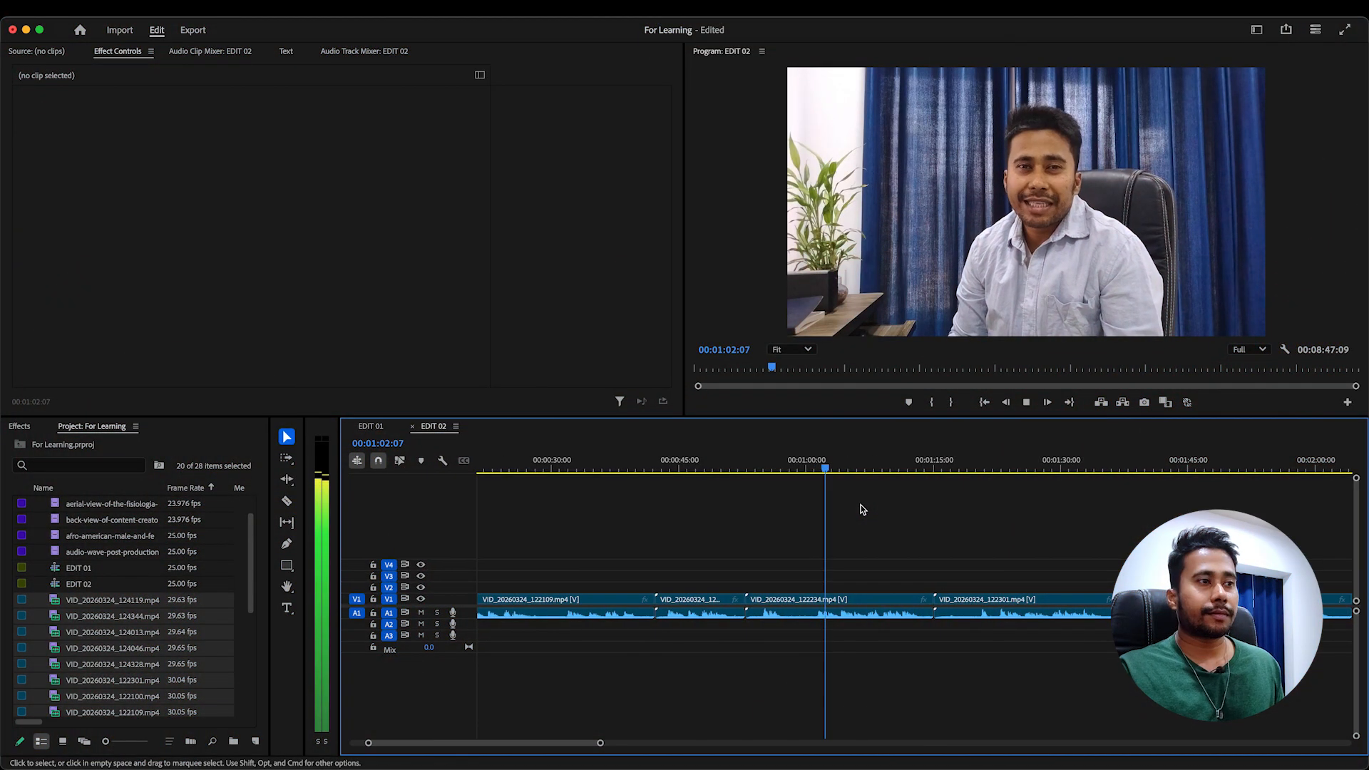
{"action": "left_click", "coordinate": [666, 468]}
{"action": "scroll", "coordinate": [749, 520], "scroll_direction": "up", "scroll_amount": 3}
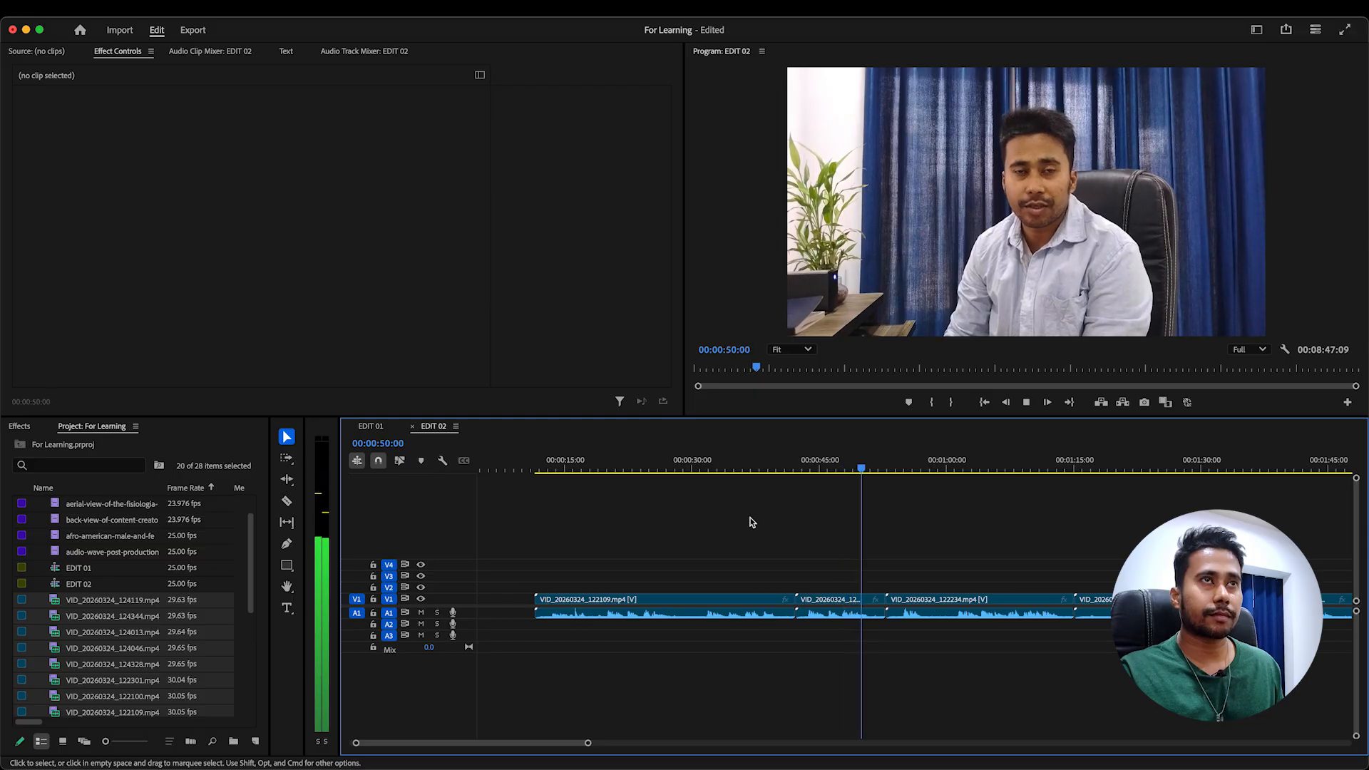
{"action": "left_click", "coordinate": [807, 468]}
{"action": "left_click_drag", "start_coordinate": [807, 468], "coordinate": [824, 477]}
{"action": "left_click_drag", "start_coordinate": [856, 558], "coordinate": [834, 655]}
{"action": "left_click_drag", "start_coordinate": [669, 537], "coordinate": [601, 651]}
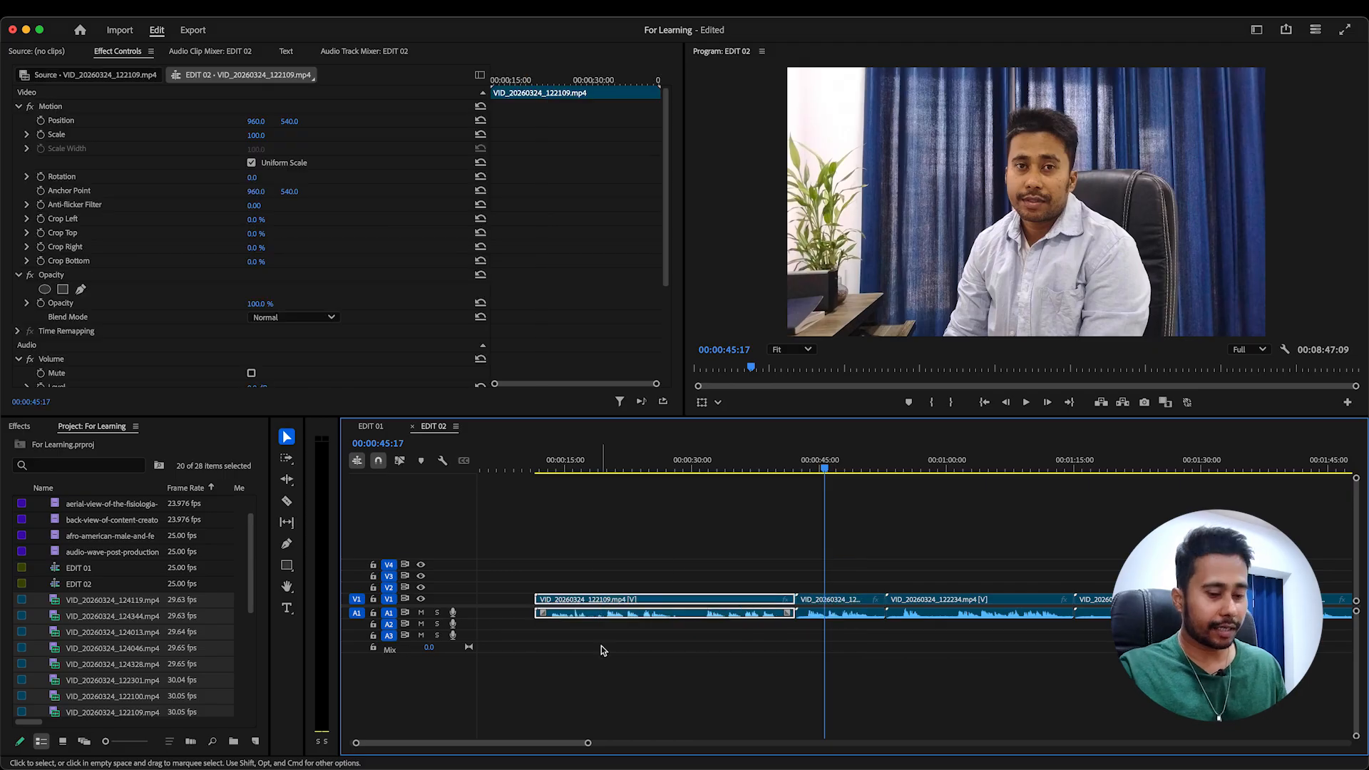
{"action": "key", "text": "BackSpace"}
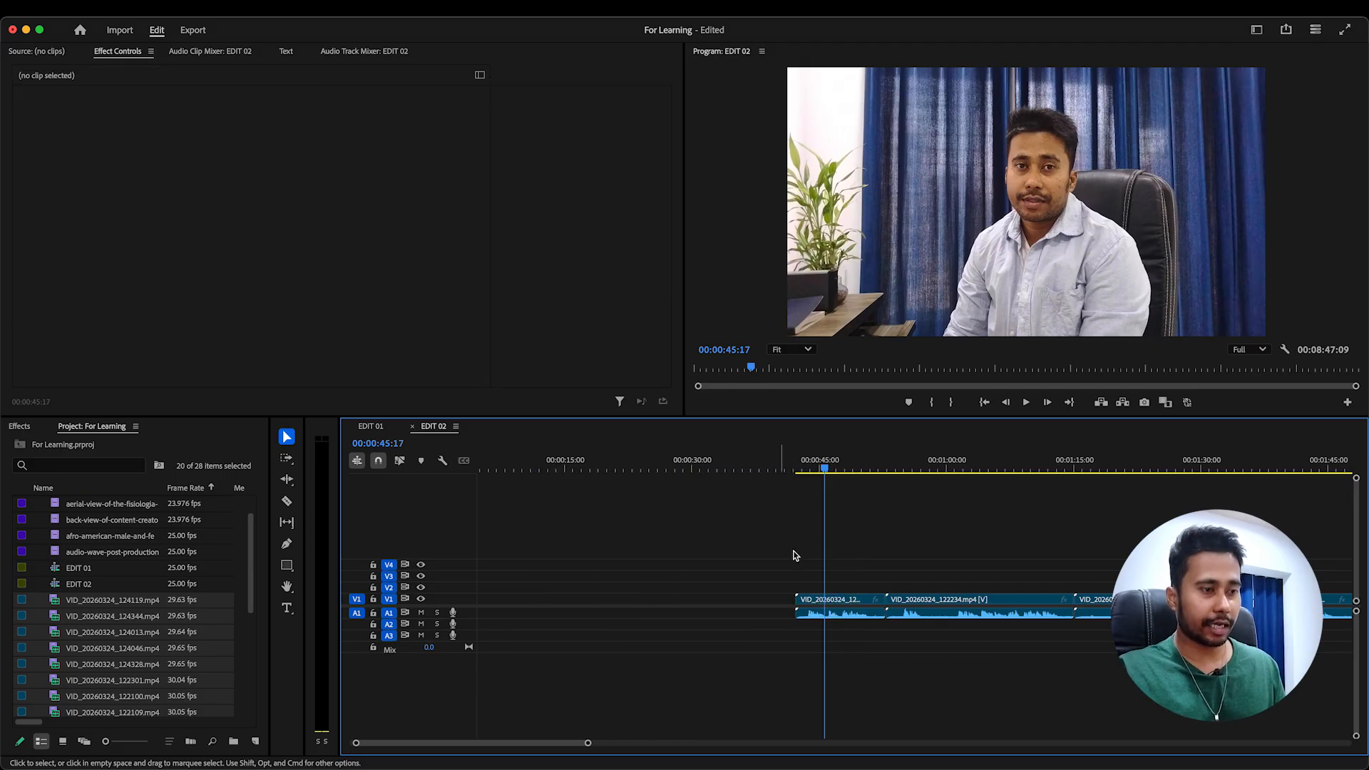
Play the start of VID_20260324_122145.mp4 and split the clip just before the speech waveform begins
{"action": "scroll", "coordinate": [797, 555], "scroll_direction": "up", "scroll_amount": 3}
{"action": "left_click_drag", "start_coordinate": [891, 468], "coordinate": [802, 494]}
{"action": "key", "text": "space"}
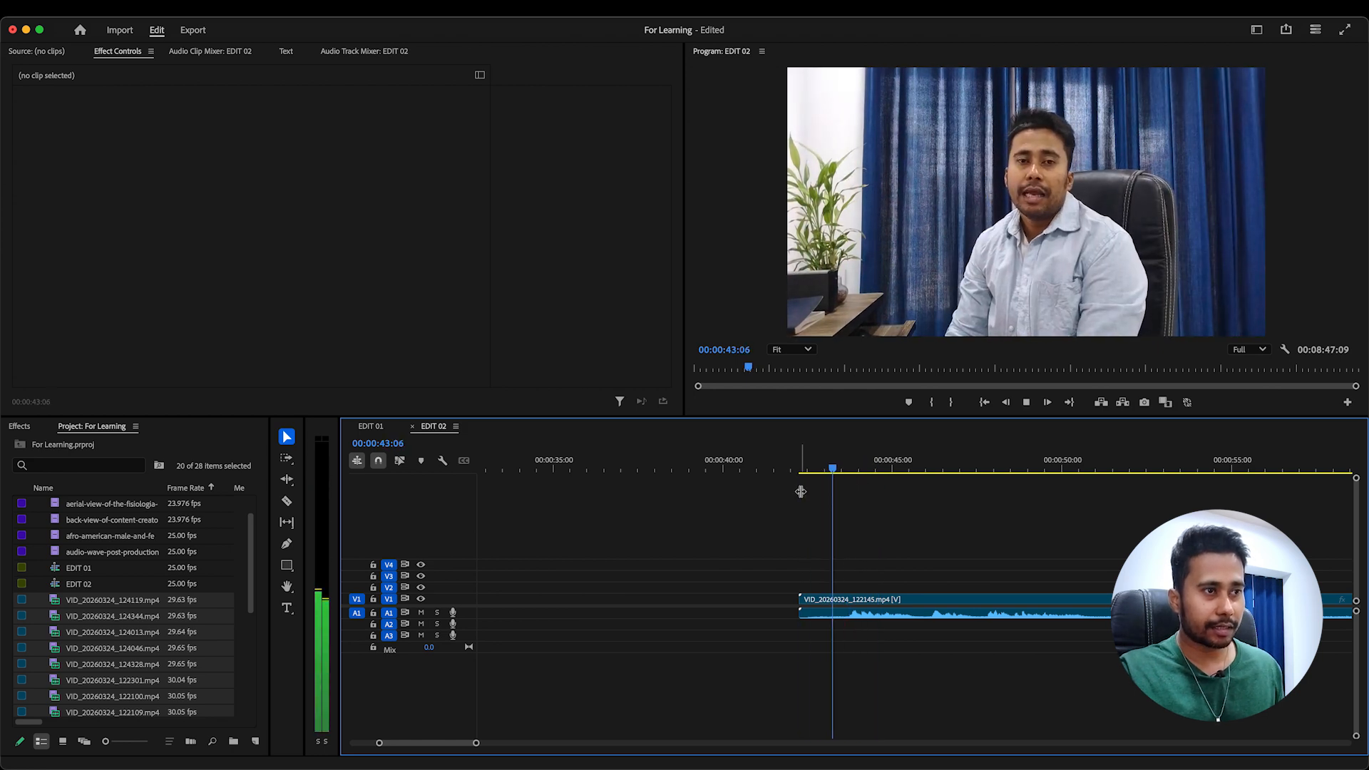
{"action": "key", "text": "space"}
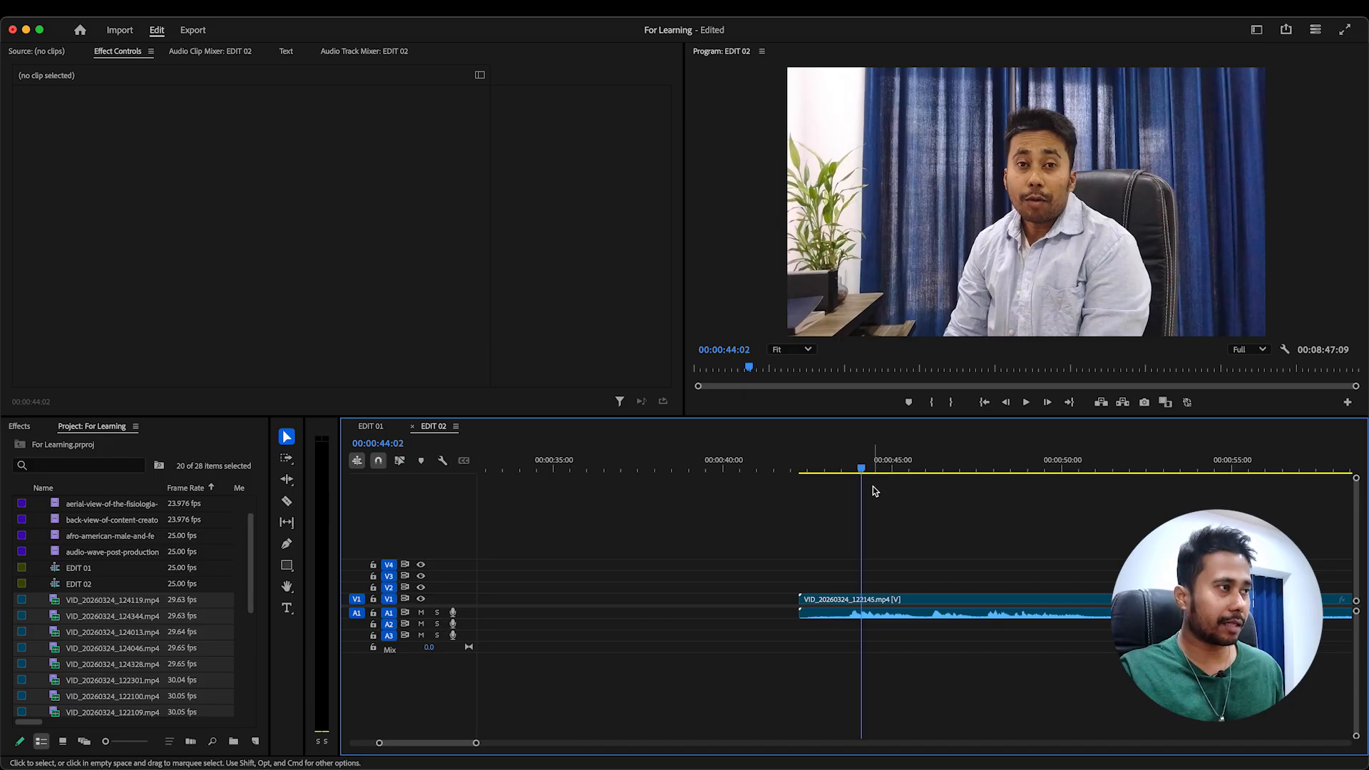
{"action": "left_click", "coordinate": [287, 500]}
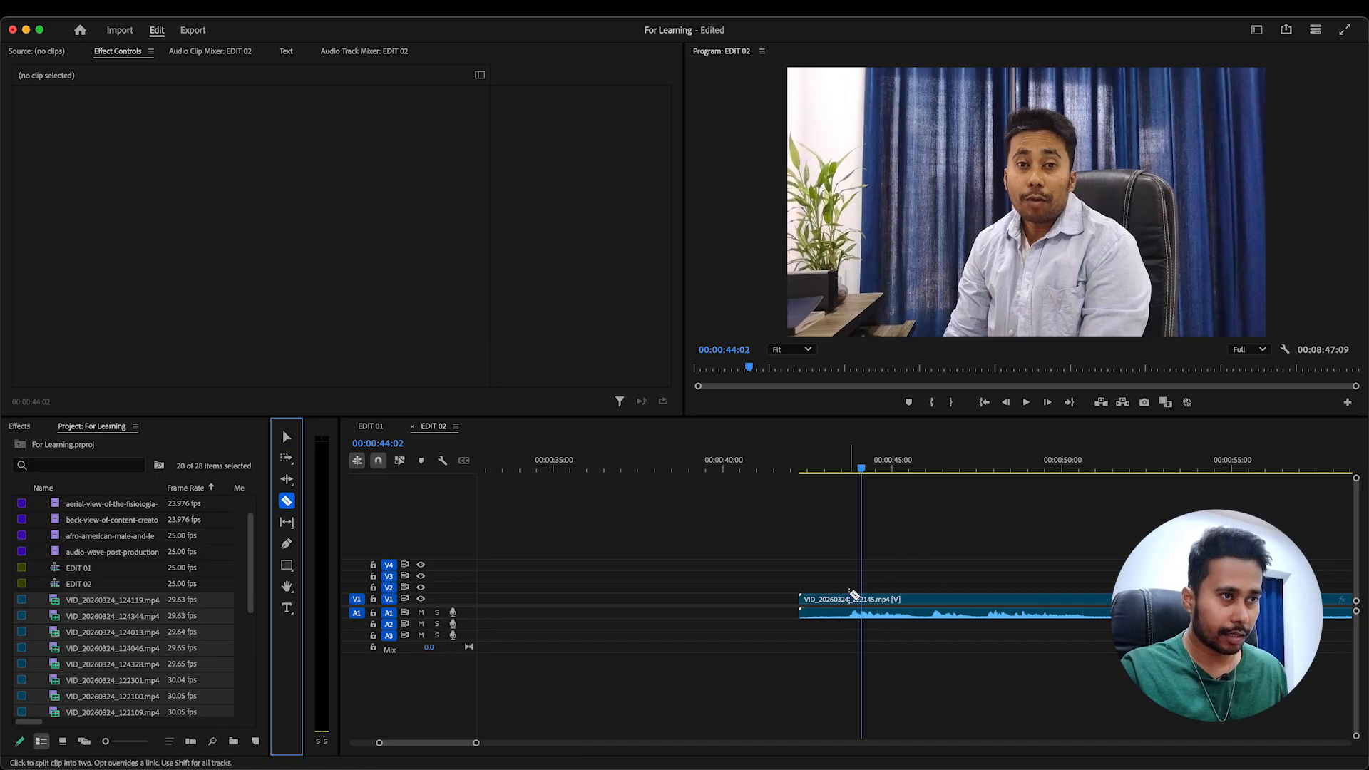
{"action": "left_click", "coordinate": [846, 603]}
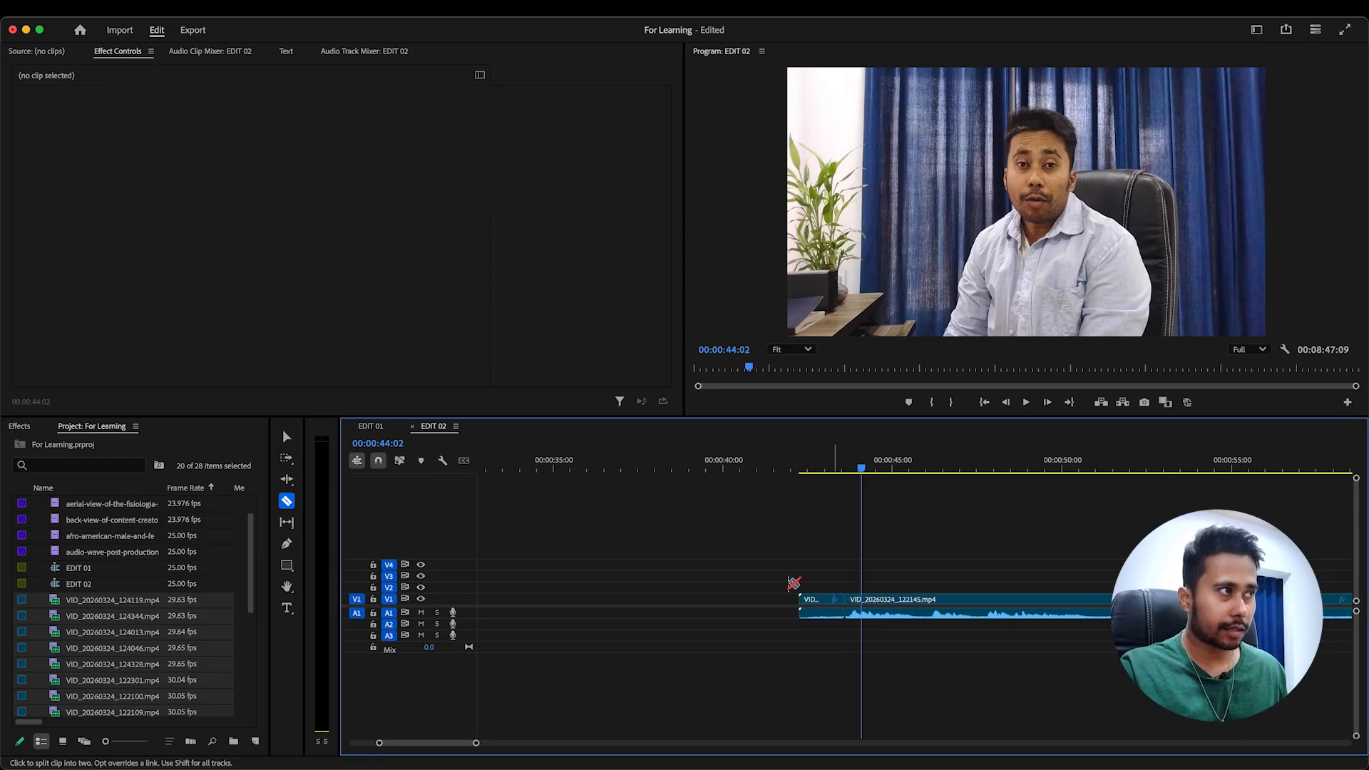
Delete the short piece before the cut in VID_20260324_122145.mp4, play back the new start and save the project
{"action": "left_click", "coordinate": [287, 437]}
{"action": "left_click", "coordinate": [820, 600]}
{"action": "key", "text": "Delete"}
{"action": "left_click", "coordinate": [840, 468]}
{"action": "key", "text": "space"}
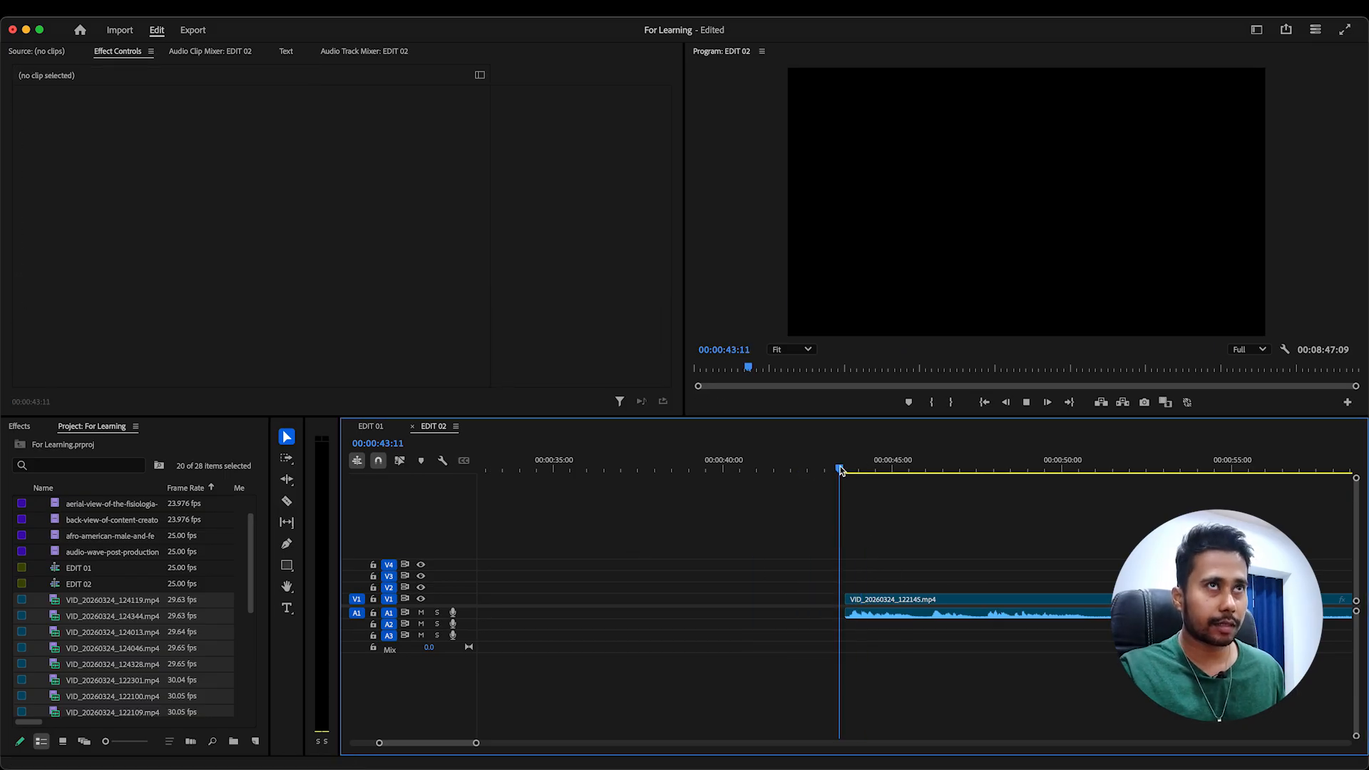
{"action": "key", "text": "space"}
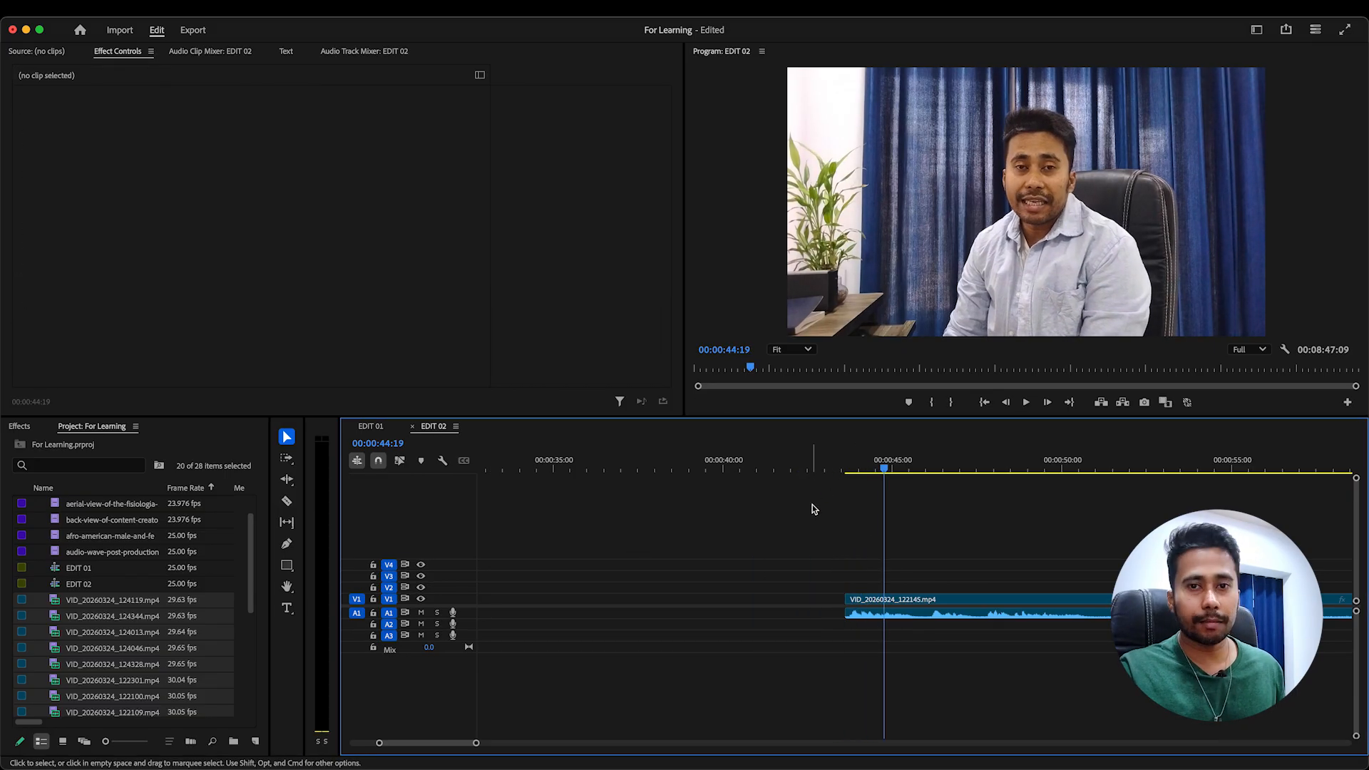
{"action": "key", "text": "super+s"}
Split VID_20260324_122145.mp4 at 00:00:50:19, delete the part after the cut and save the project
{"action": "left_click_drag", "start_coordinate": [891, 457], "coordinate": [1091, 470]}
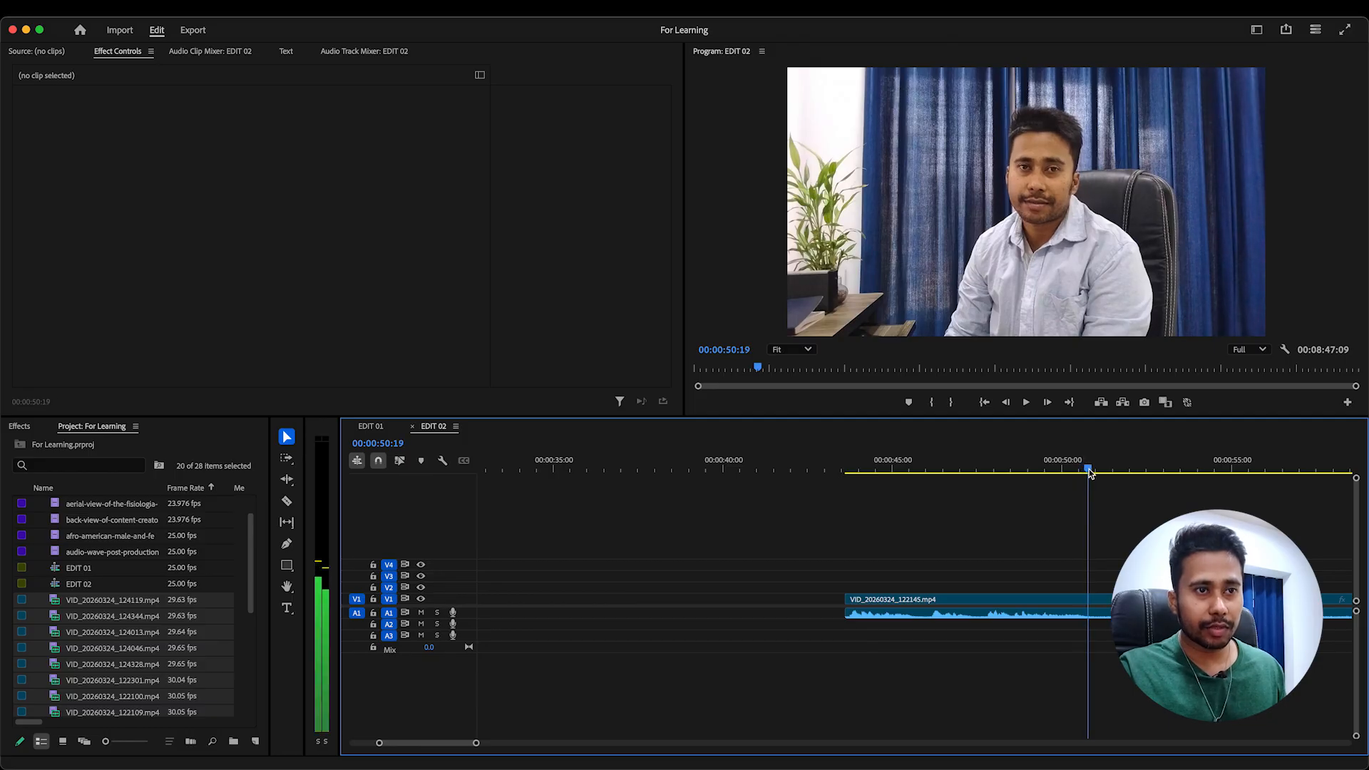
{"action": "left_click_drag", "start_coordinate": [1133, 531], "coordinate": [1127, 615]}
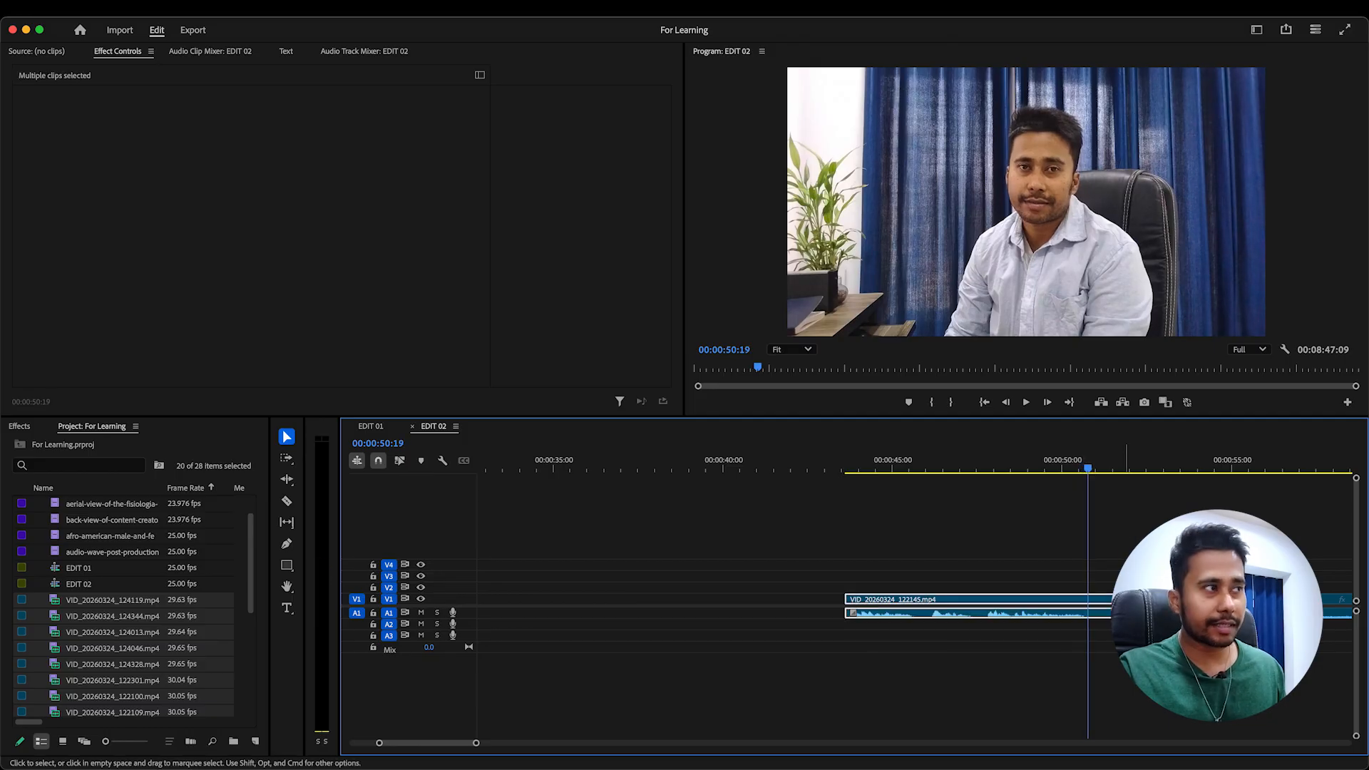
{"action": "left_click", "coordinate": [287, 501]}
{"action": "left_click", "coordinate": [1090, 600]}
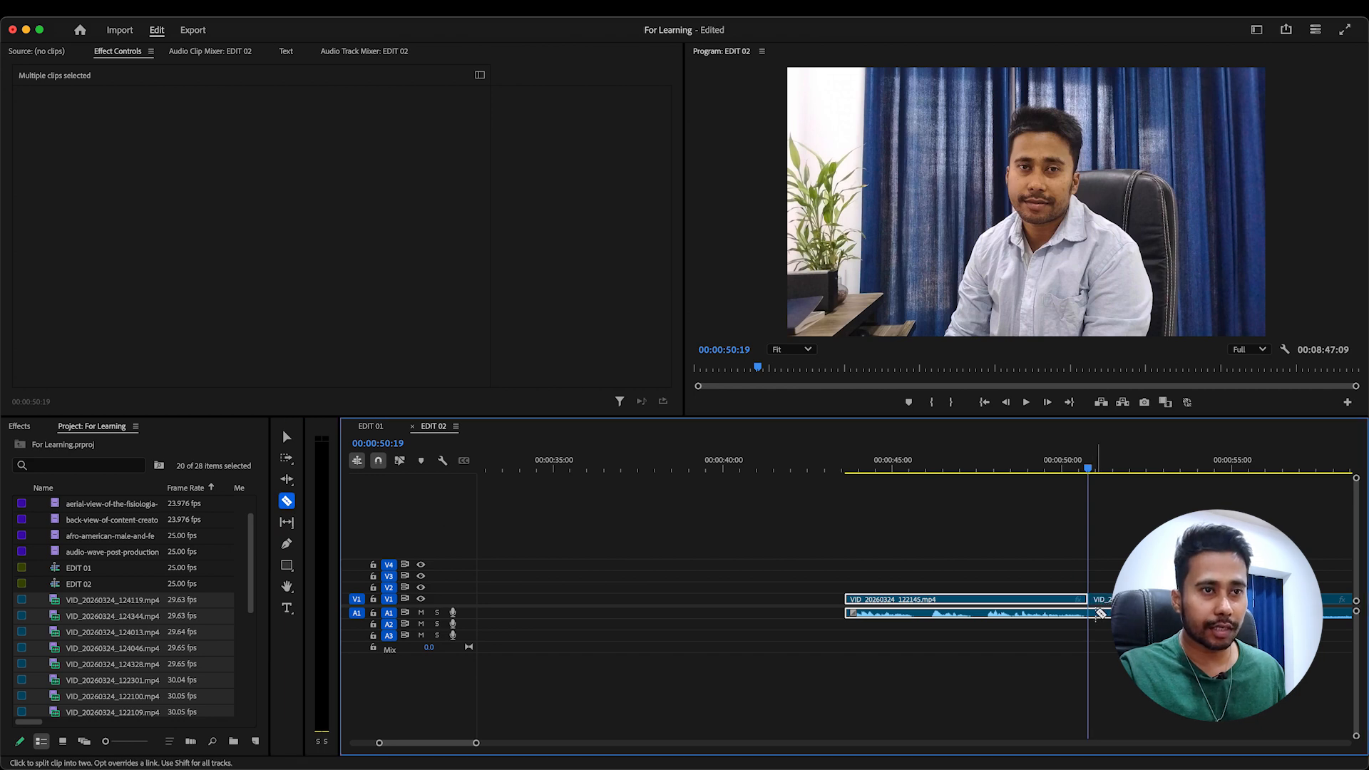
{"action": "left_click", "coordinate": [287, 437]}
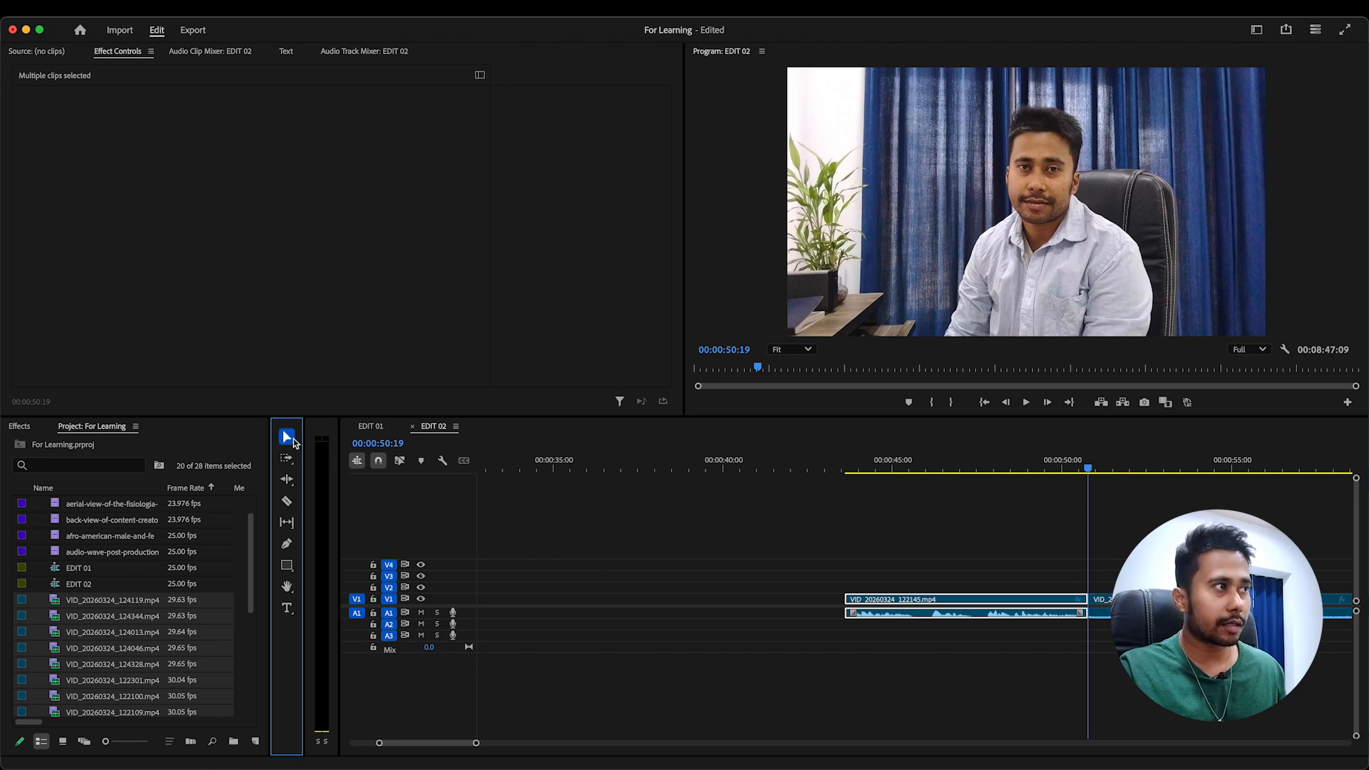
{"action": "left_click", "coordinate": [1017, 557]}
{"action": "key", "text": "Delete"}
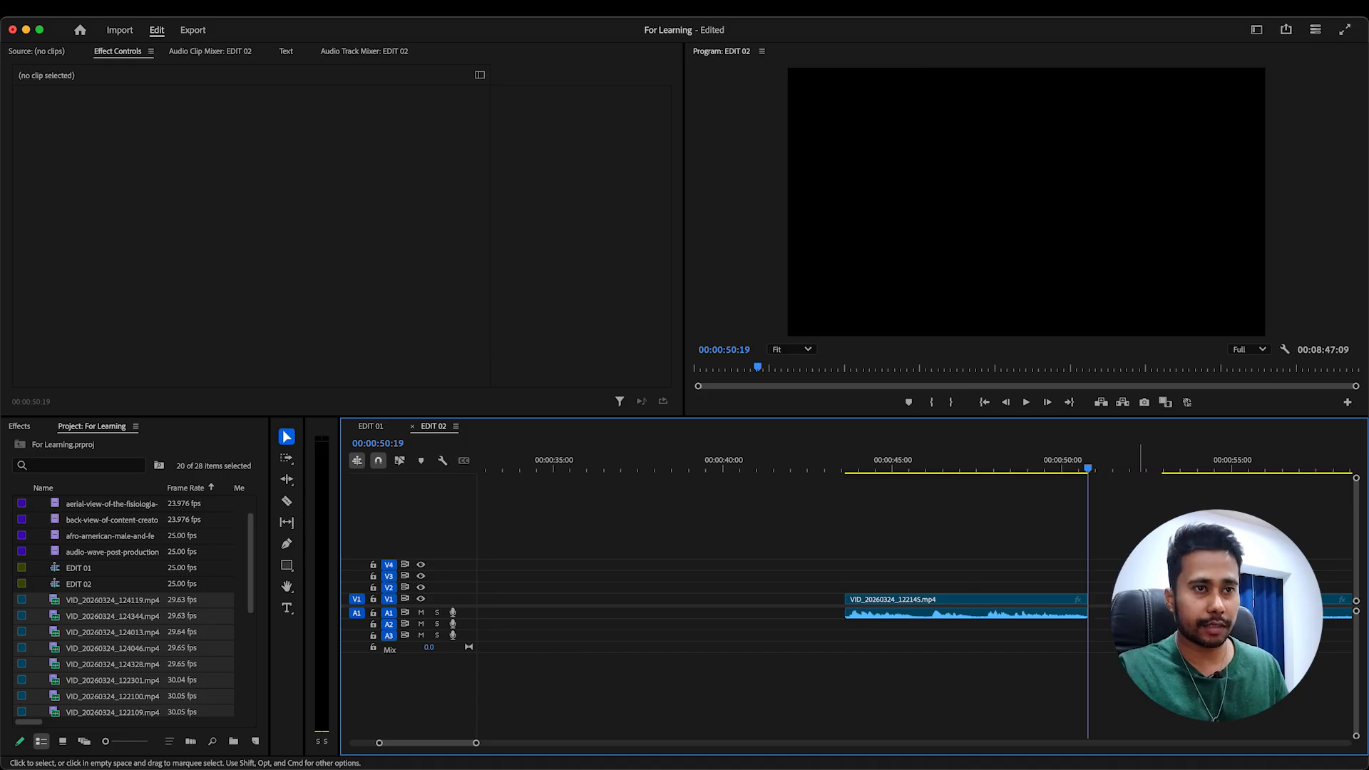
{"action": "key", "text": "super+s"}
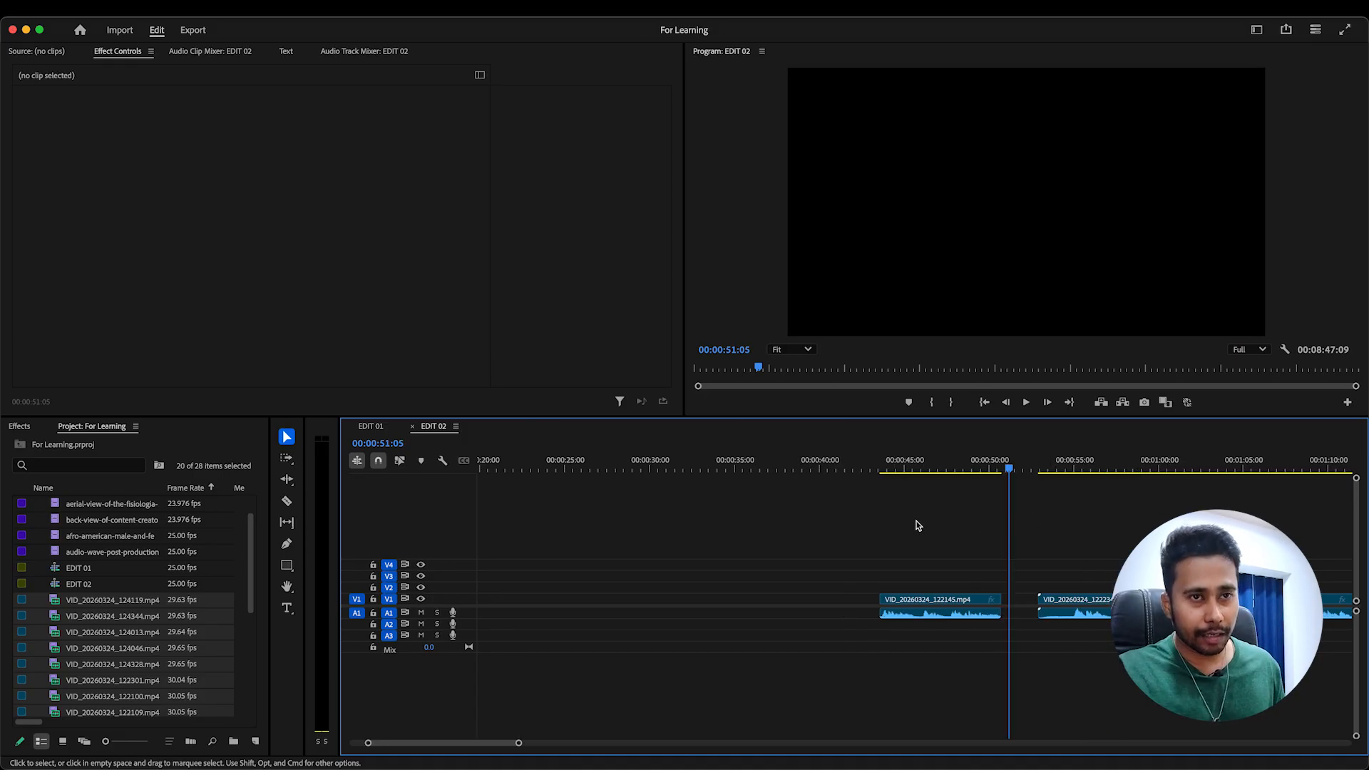
Play the second spoken passage of VID_20260324_122234.mp4 and make audio track A1 taller to show its waveform
{"action": "key", "text": "minus"}
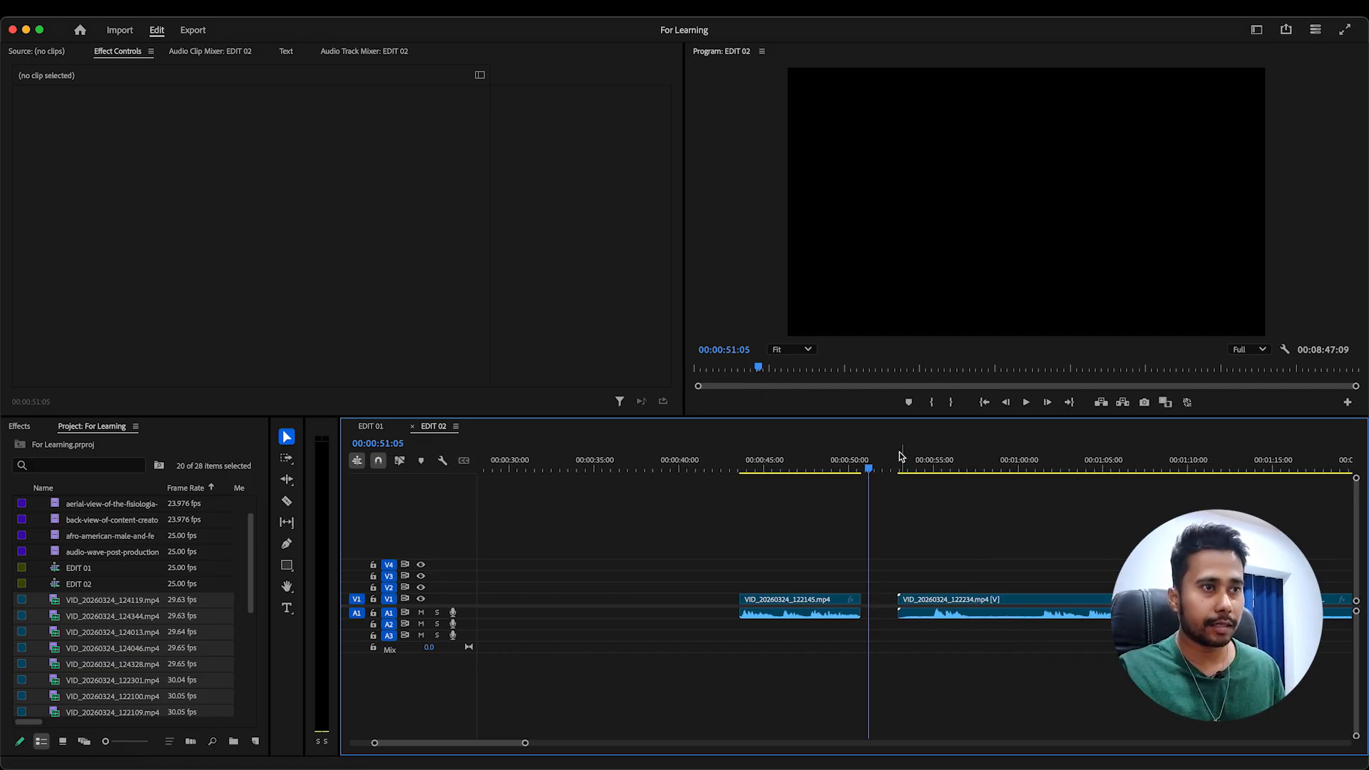
{"action": "left_click", "coordinate": [1042, 469]}
{"action": "key", "text": "space"}
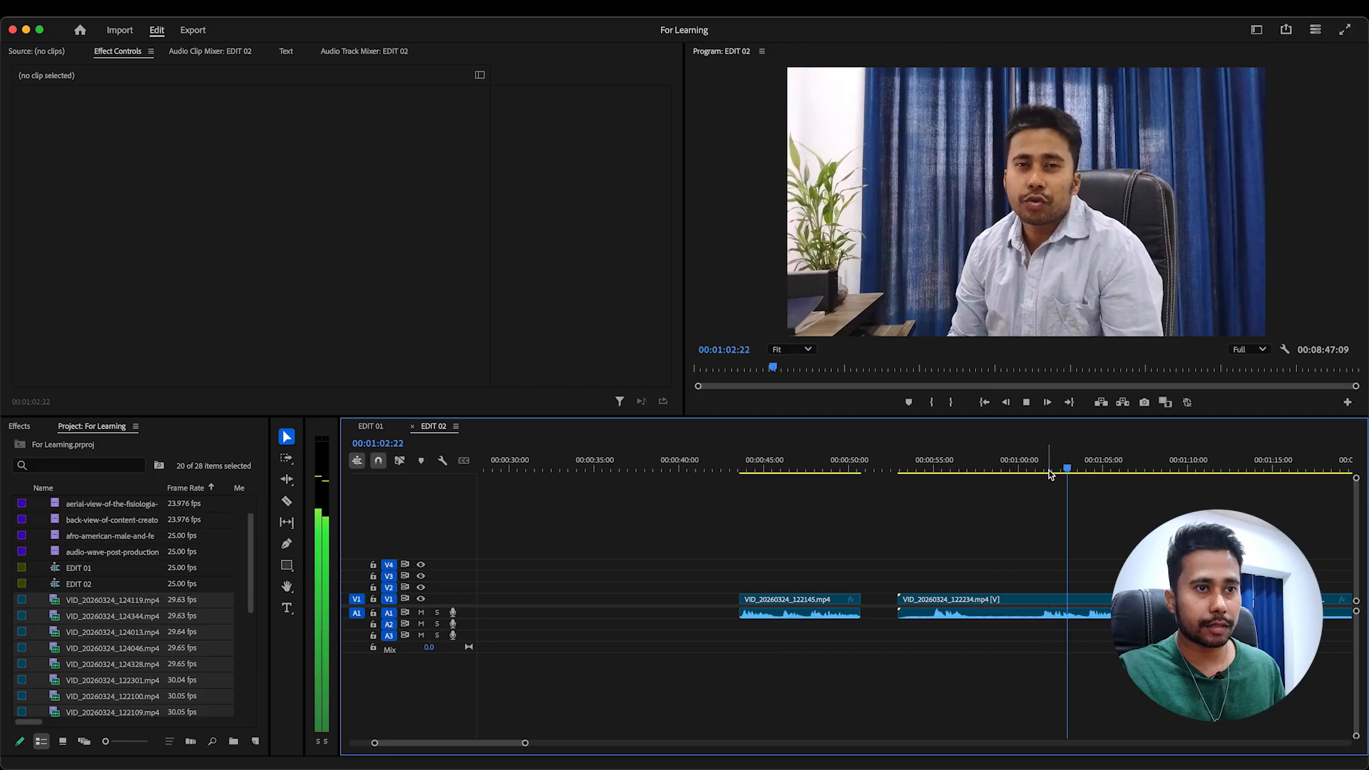
{"action": "key", "text": "space"}
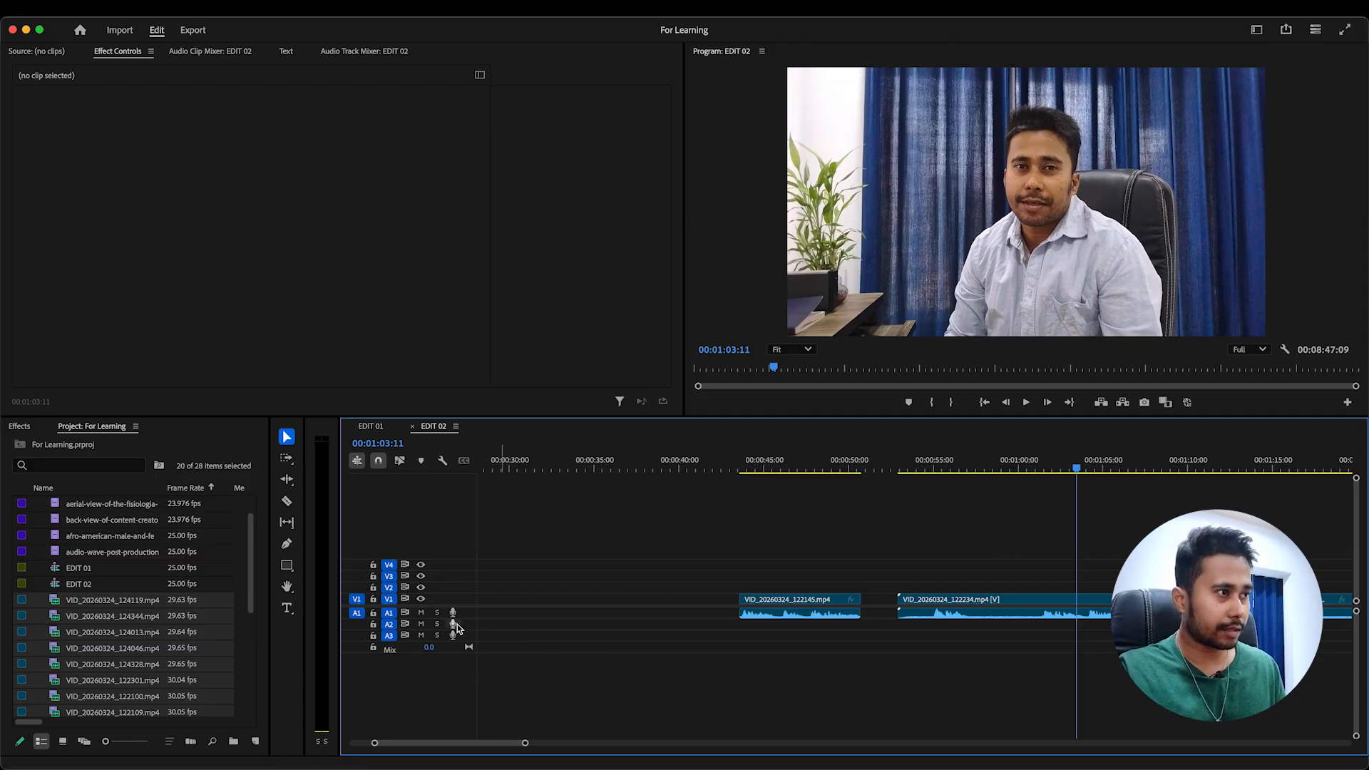
{"action": "left_click_drag", "start_coordinate": [469, 623], "coordinate": [468, 642]}
{"action": "key", "text": "="}
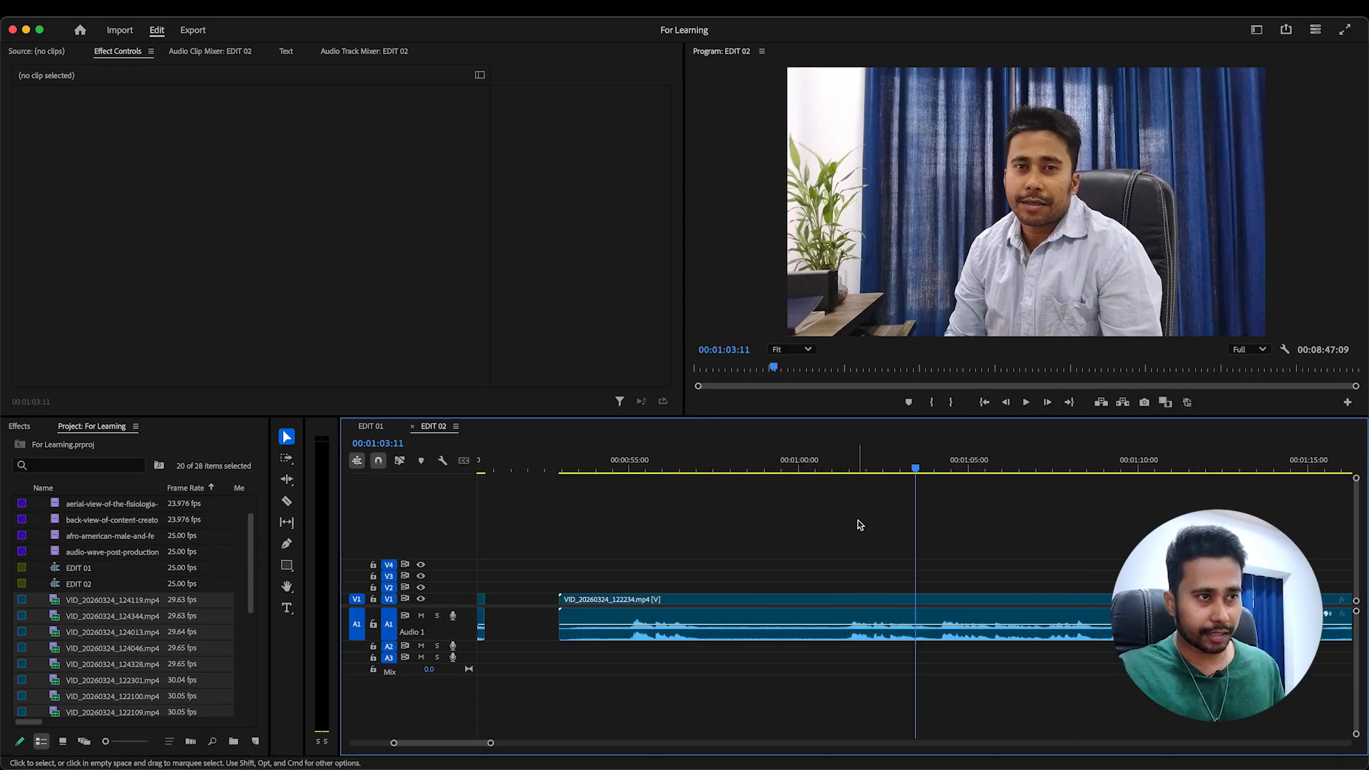
{"action": "left_click_drag", "start_coordinate": [604, 676], "coordinate": [774, 629]}
{"action": "left_click", "coordinate": [819, 515]}
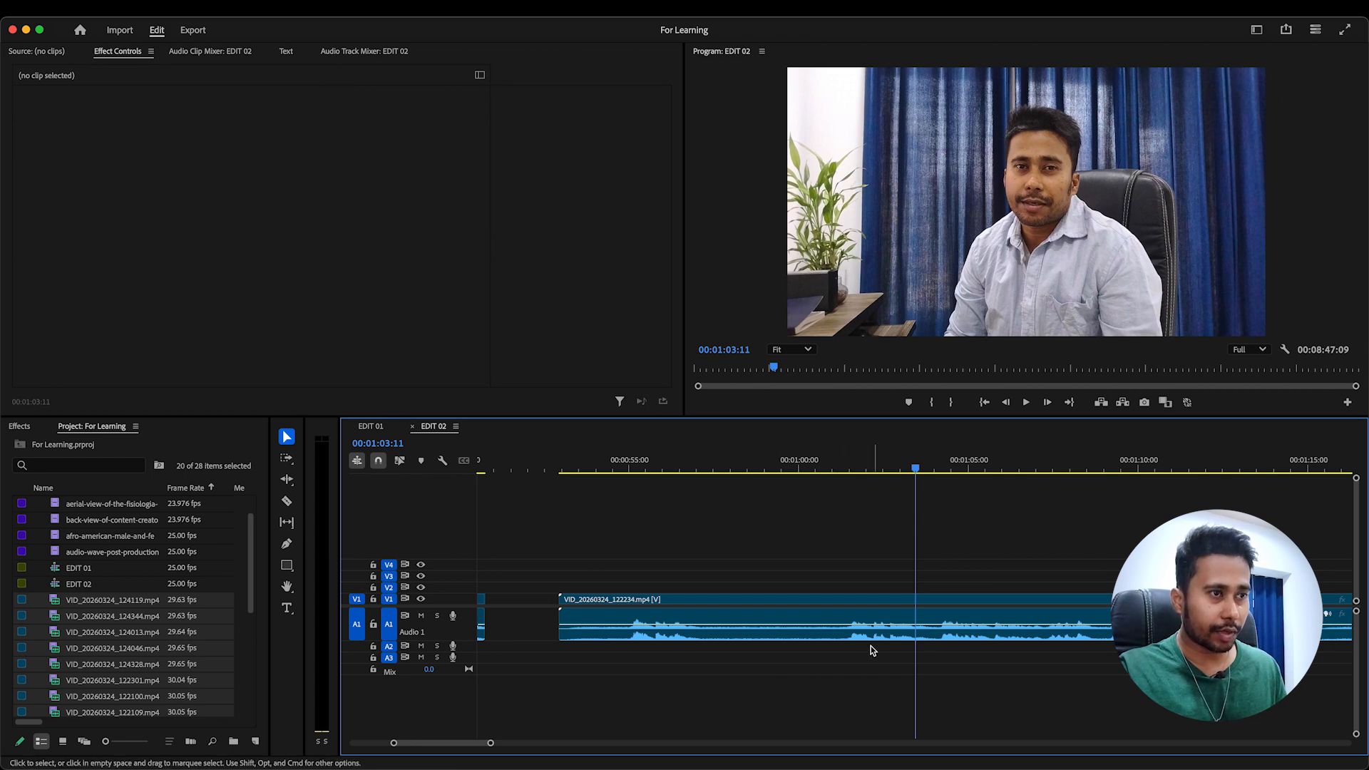
Replay VID_20260324_122234.mp4 from 00:00:55:00 and split it at 00:01:01:10, just before the second spoken passage
{"action": "left_click", "coordinate": [628, 465]}
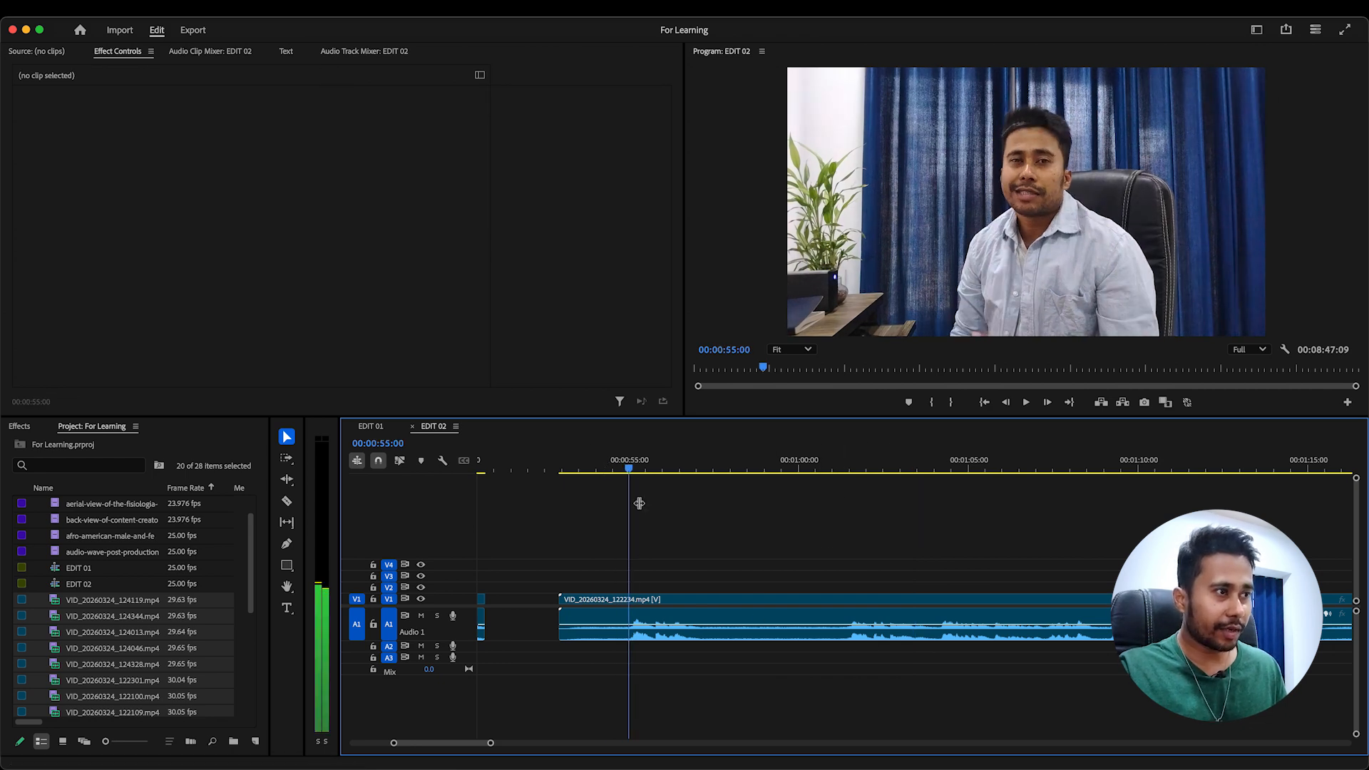
{"action": "left_click_drag", "start_coordinate": [842, 468], "coordinate": [847, 469]}
{"action": "left_click", "coordinate": [801, 600]}
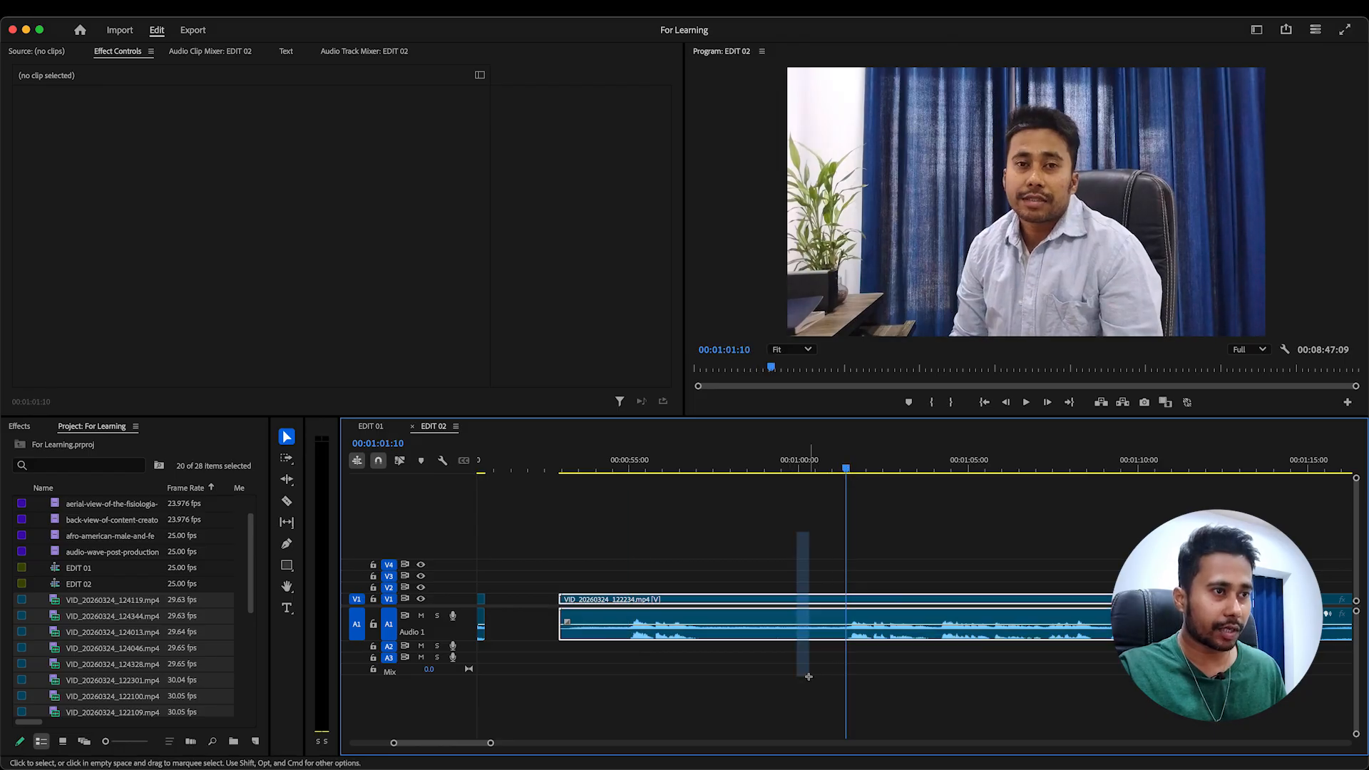
{"action": "left_click", "coordinate": [283, 502]}
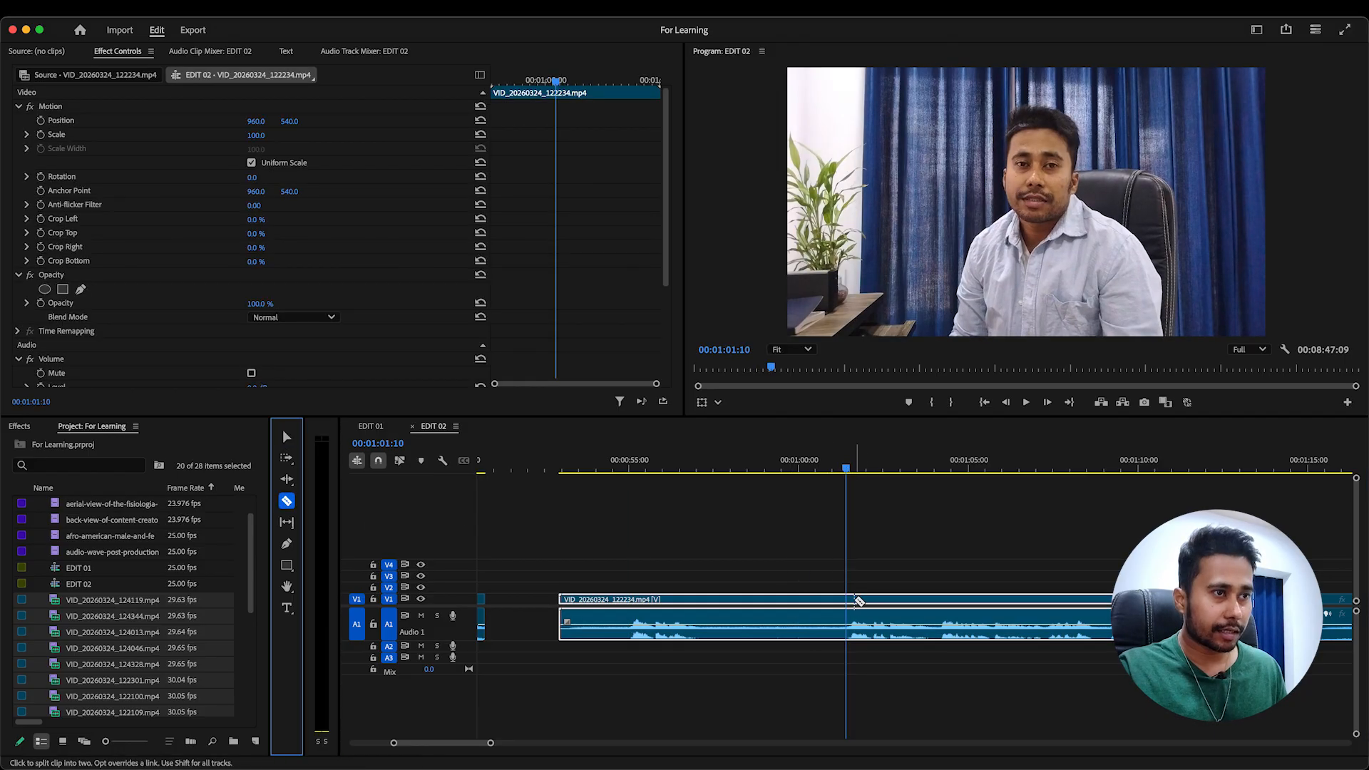
{"action": "left_click", "coordinate": [849, 601]}
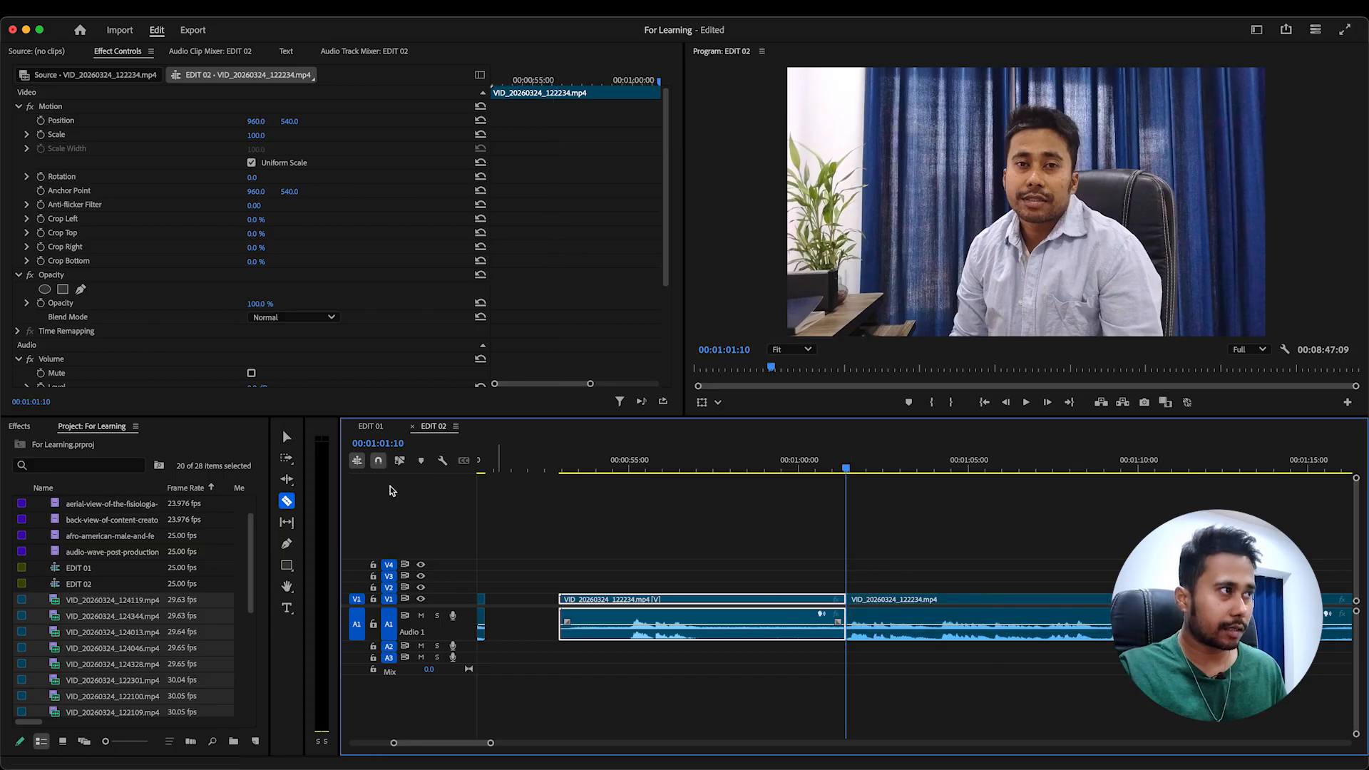
Delete the piece of VID_20260324_122234.mp4 before the cut and play the remaining part through its spoken passage
{"action": "left_click", "coordinate": [287, 436]}
{"action": "left_click", "coordinate": [713, 619]}
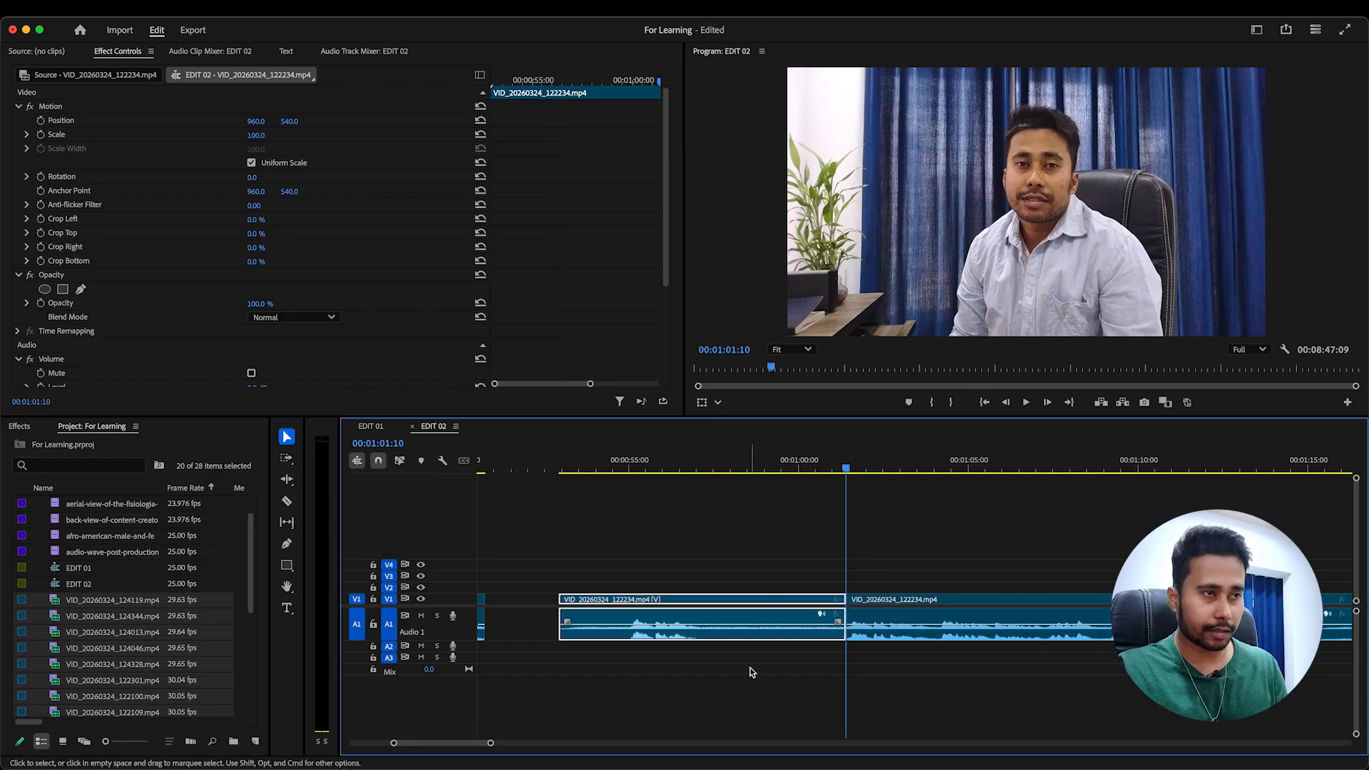
{"action": "key", "text": "Delete"}
{"action": "key", "text": "space"}
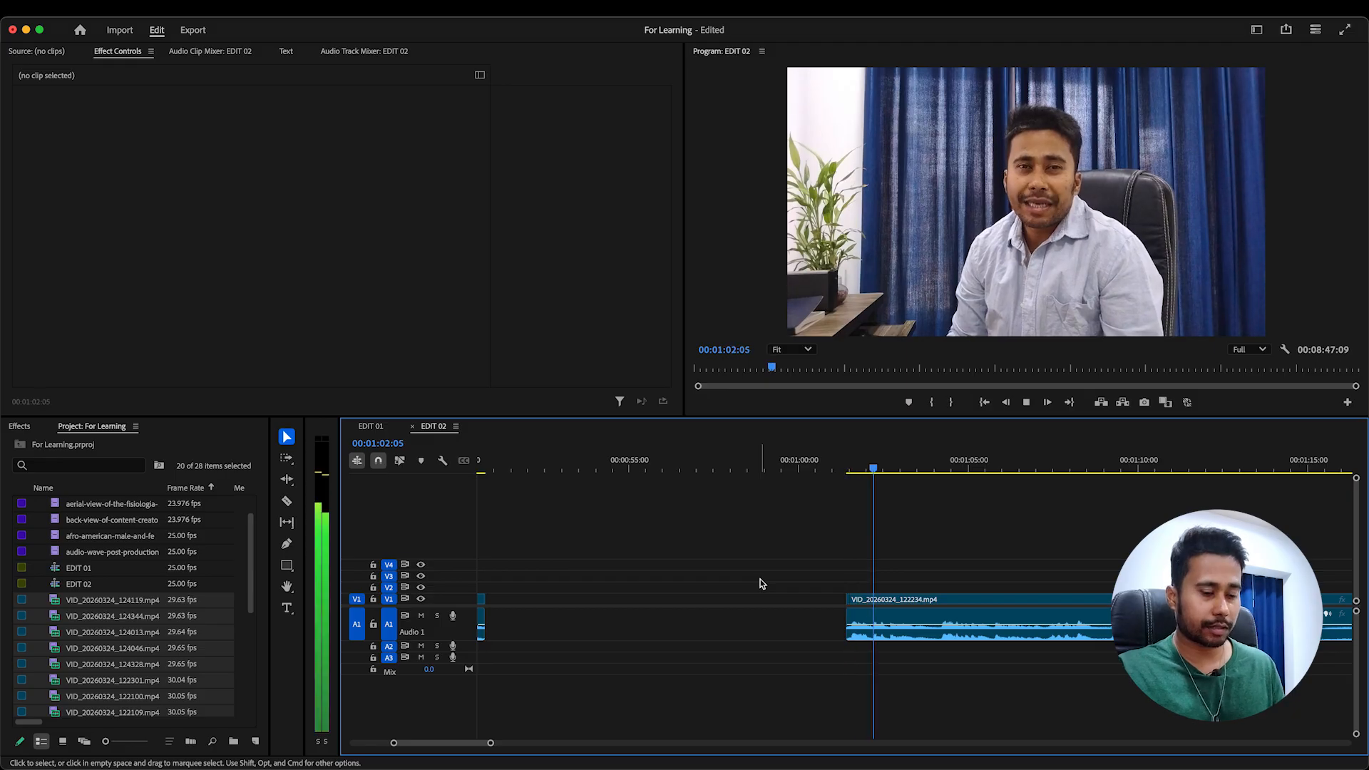
{"action": "key", "text": "minus"}
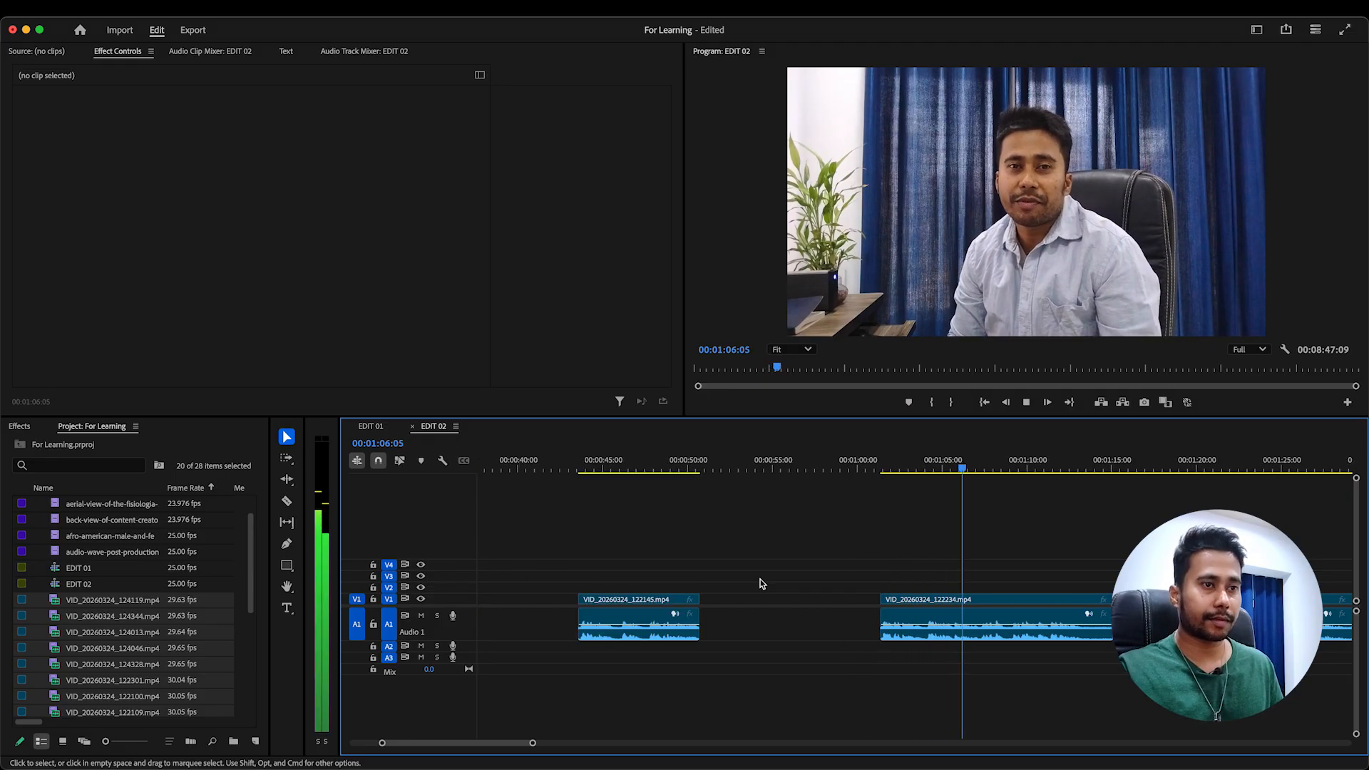
{"action": "scroll", "coordinate": [767, 578], "scroll_direction": "down", "scroll_amount": 2}
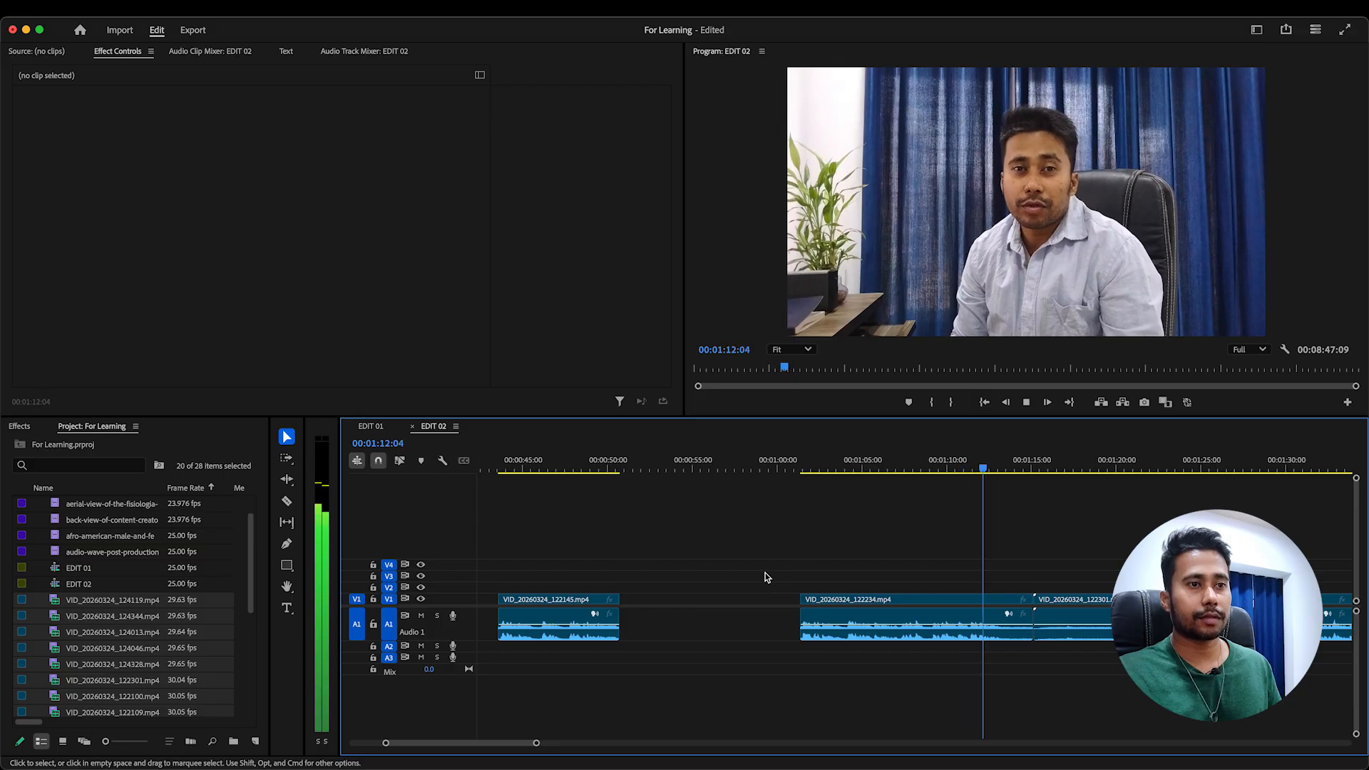
Split VID_20260324_122234.mp4 at 00:01:13:09, where the speech ends, and delete the part after the cut
{"action": "key", "text": "space"}
{"action": "key", "text": "="}
{"action": "key", "text": "="}
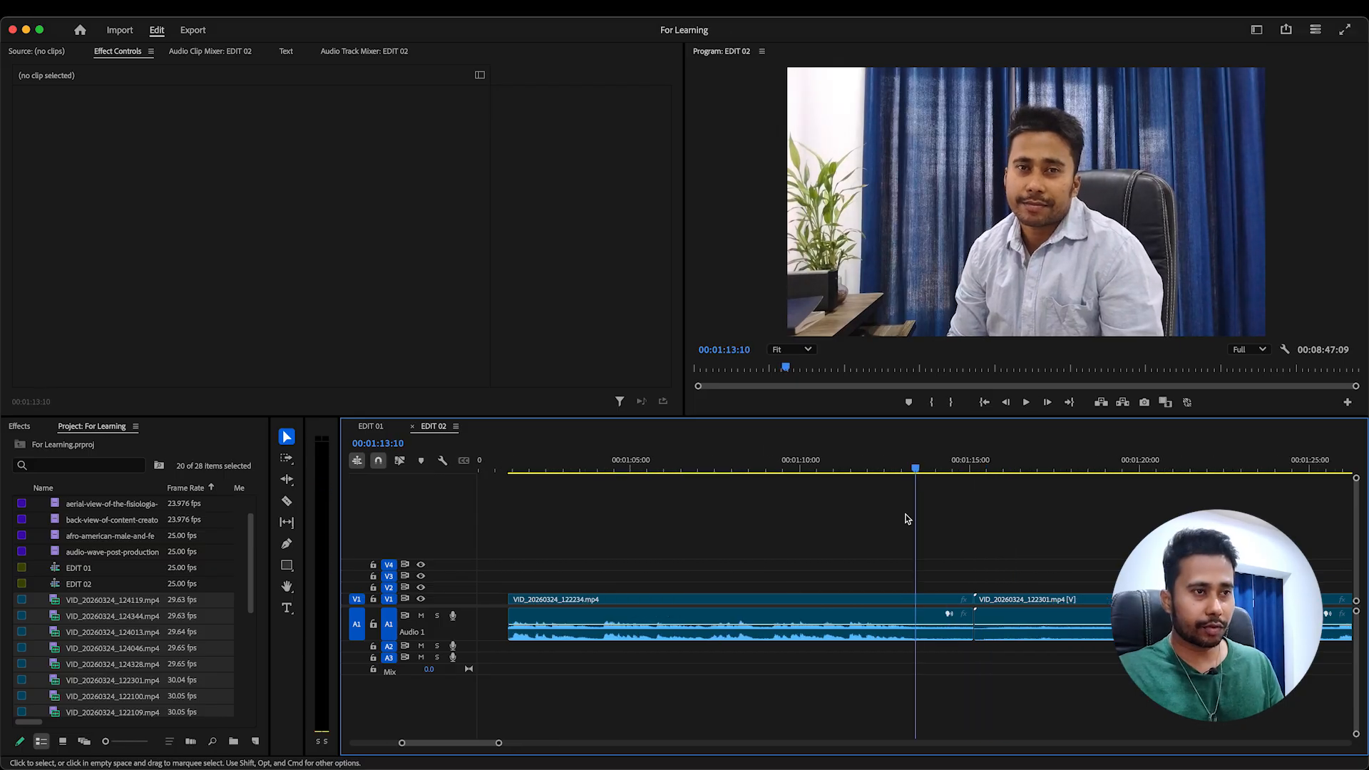
{"action": "left_click", "coordinate": [914, 469]}
{"action": "left_click", "coordinate": [287, 503]}
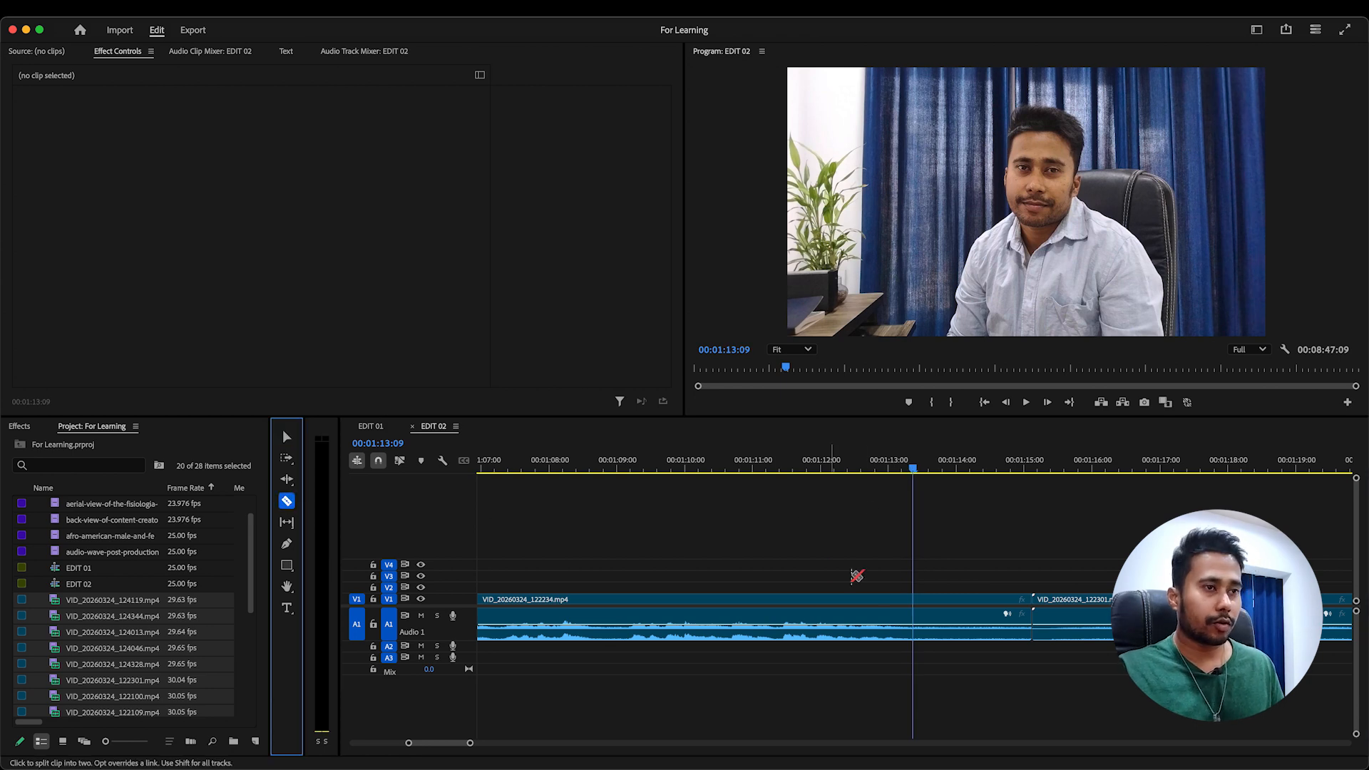
{"action": "left_click", "coordinate": [916, 614]}
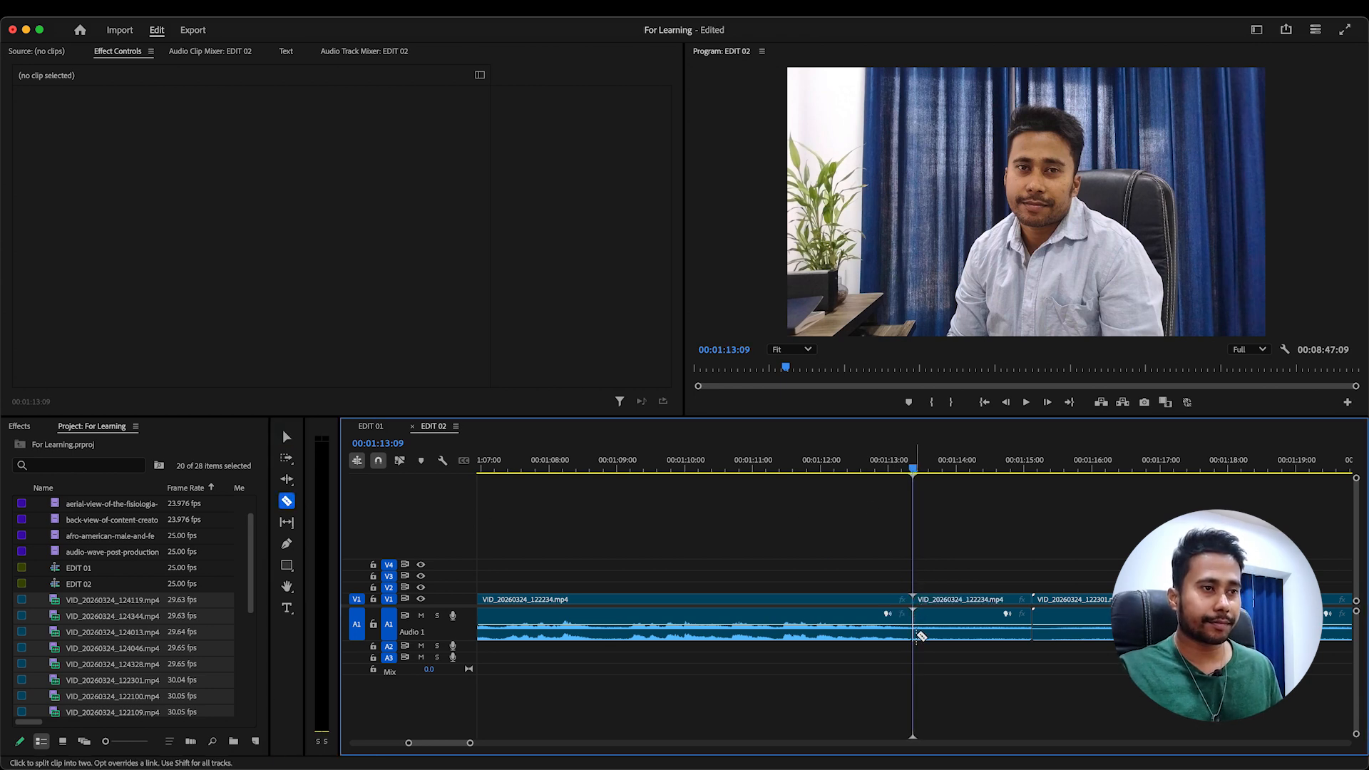
{"action": "key", "text": "v"}
{"action": "left_click", "coordinate": [978, 622]}
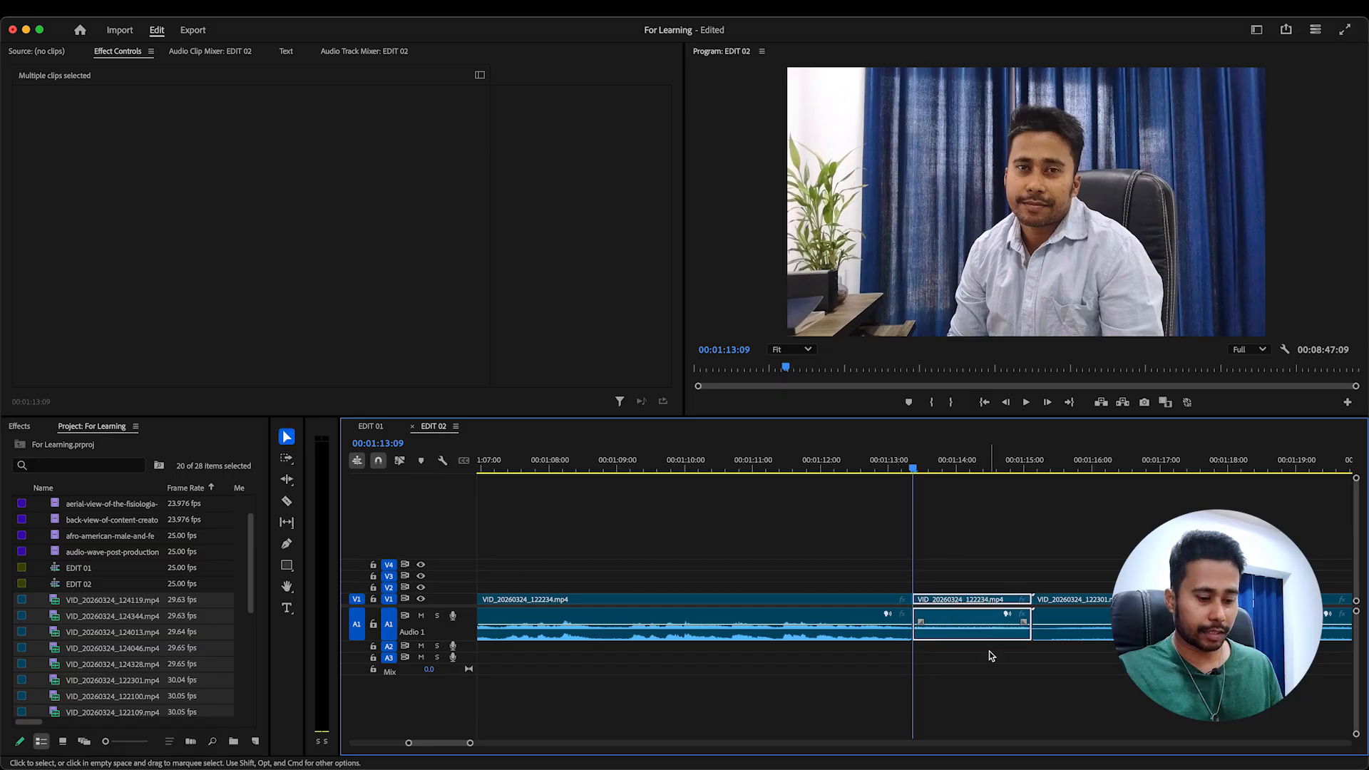
{"action": "key", "text": "Delete"}
Move the trimmed VID_20260324_122234.mp4 clip directly against the end of VID_20260324_122145.mp4 and save the project
{"action": "key", "text": "minus"}
{"action": "key", "text": "minus"}
{"action": "left_click_drag", "start_coordinate": [719, 545], "coordinate": [781, 672]}
{"action": "left_click_drag", "start_coordinate": [772, 604], "coordinate": [591, 605]}
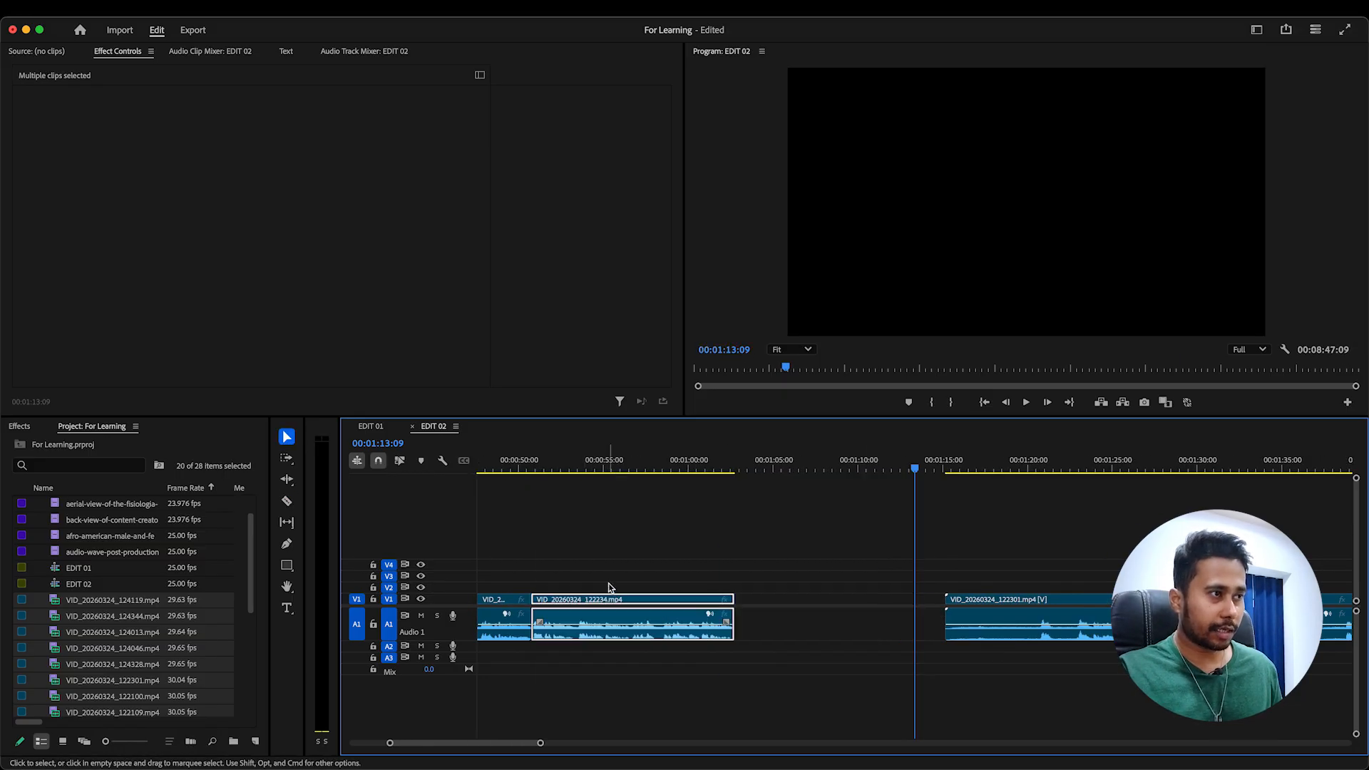
{"action": "scroll", "coordinate": [616, 555], "scroll_direction": "left", "scroll_amount": 3}
{"action": "scroll", "coordinate": [615, 552], "scroll_direction": "left", "scroll_amount": 2}
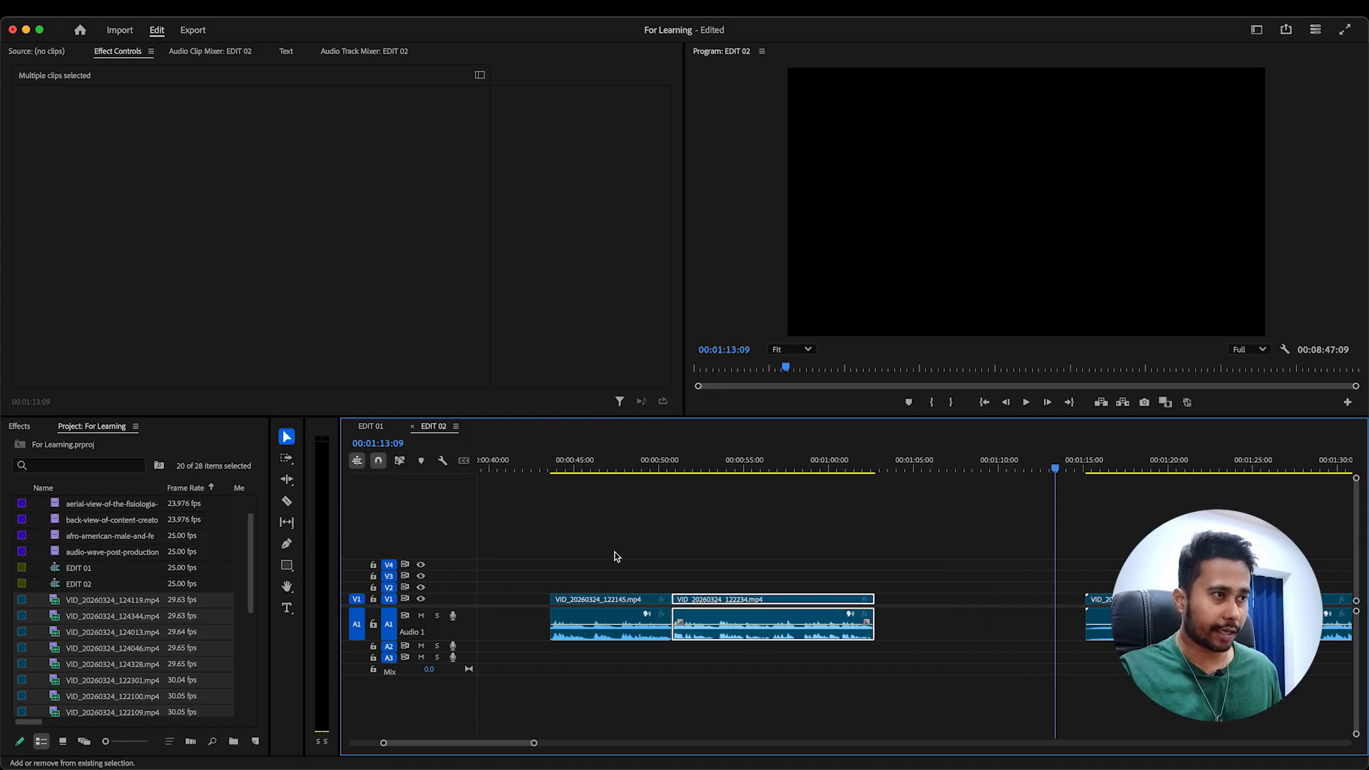
{"action": "scroll", "coordinate": [658, 517], "scroll_direction": "left", "scroll_amount": 1}
{"action": "key", "text": "super+s"}
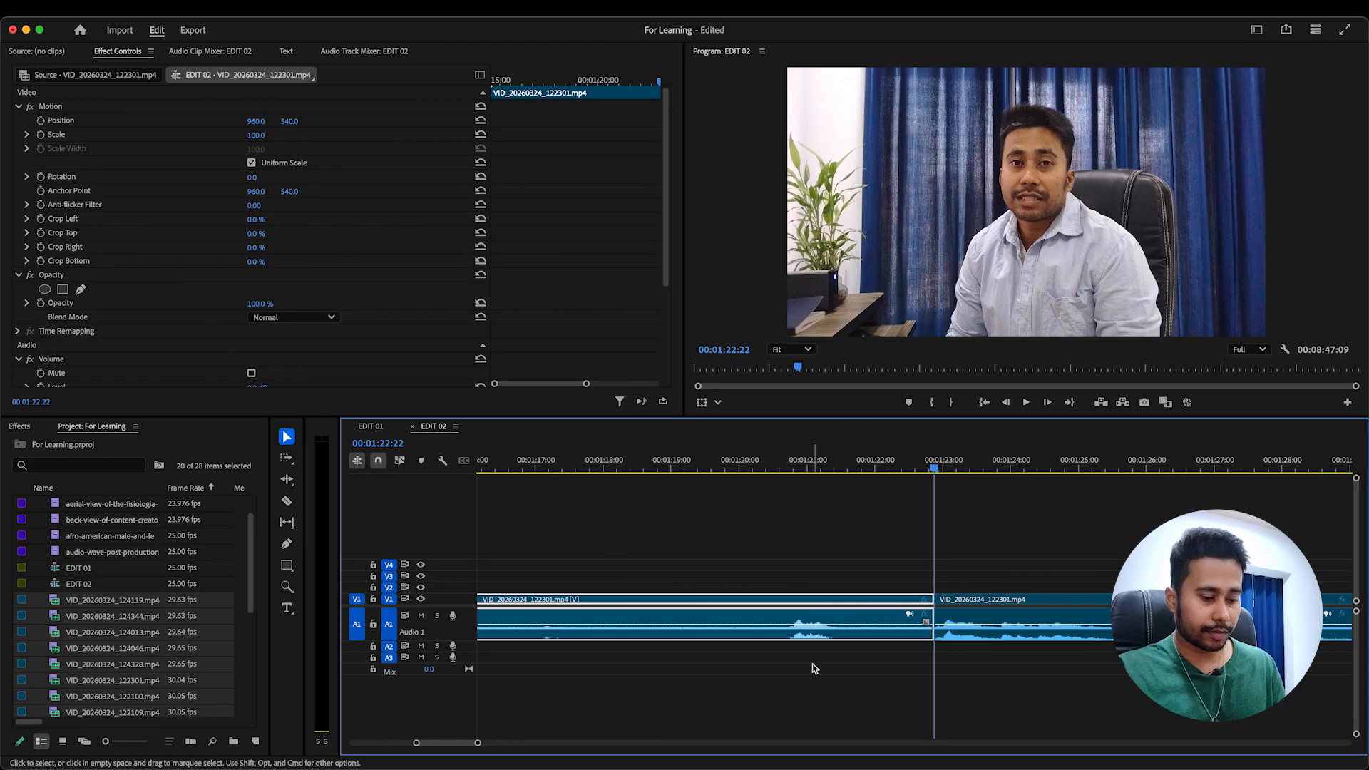
Delete the part of VID_20260324_122301.mp4 before the cut at 00:01:22:22, play the new start and save the project
{"action": "key", "text": "Delete"}
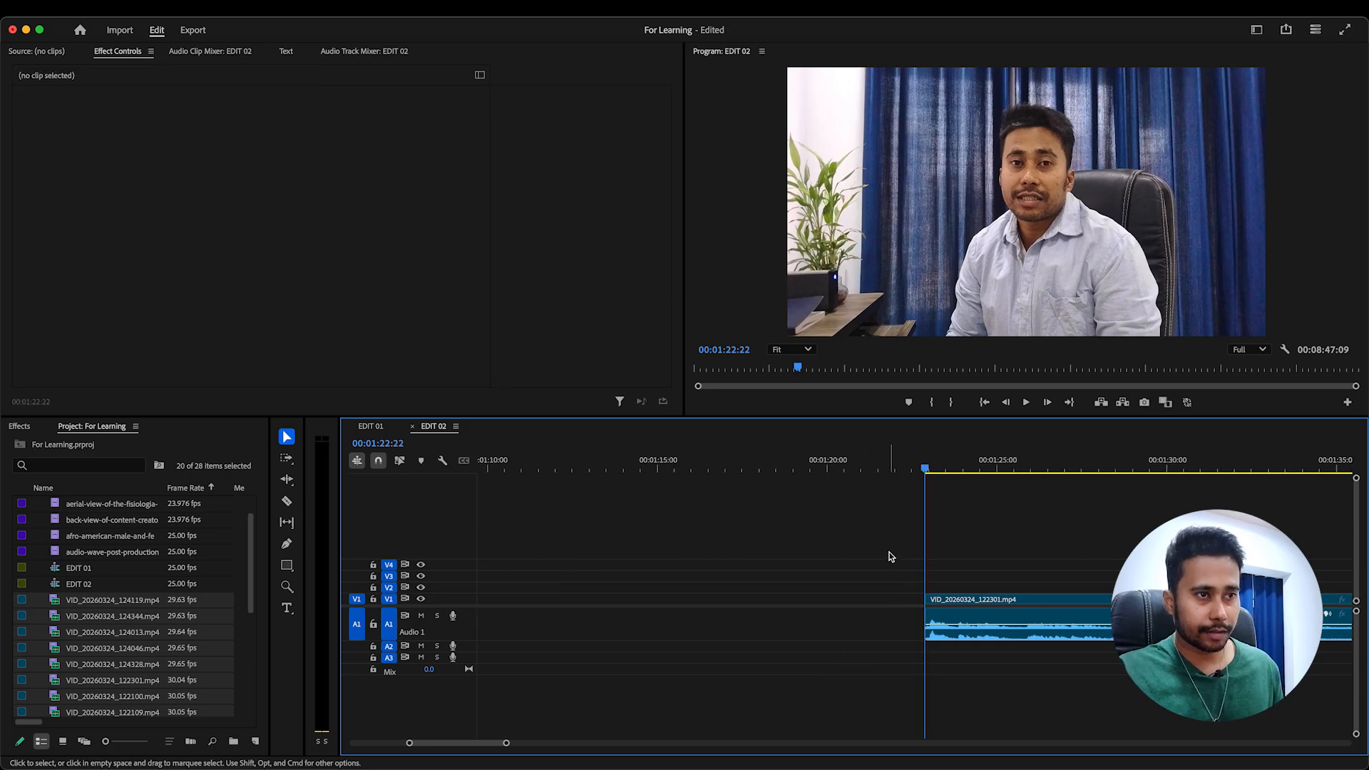
{"action": "key", "text": "space"}
{"action": "scroll", "coordinate": [857, 542], "scroll_direction": "down", "scroll_amount": 3}
{"action": "key", "text": "super+s"}
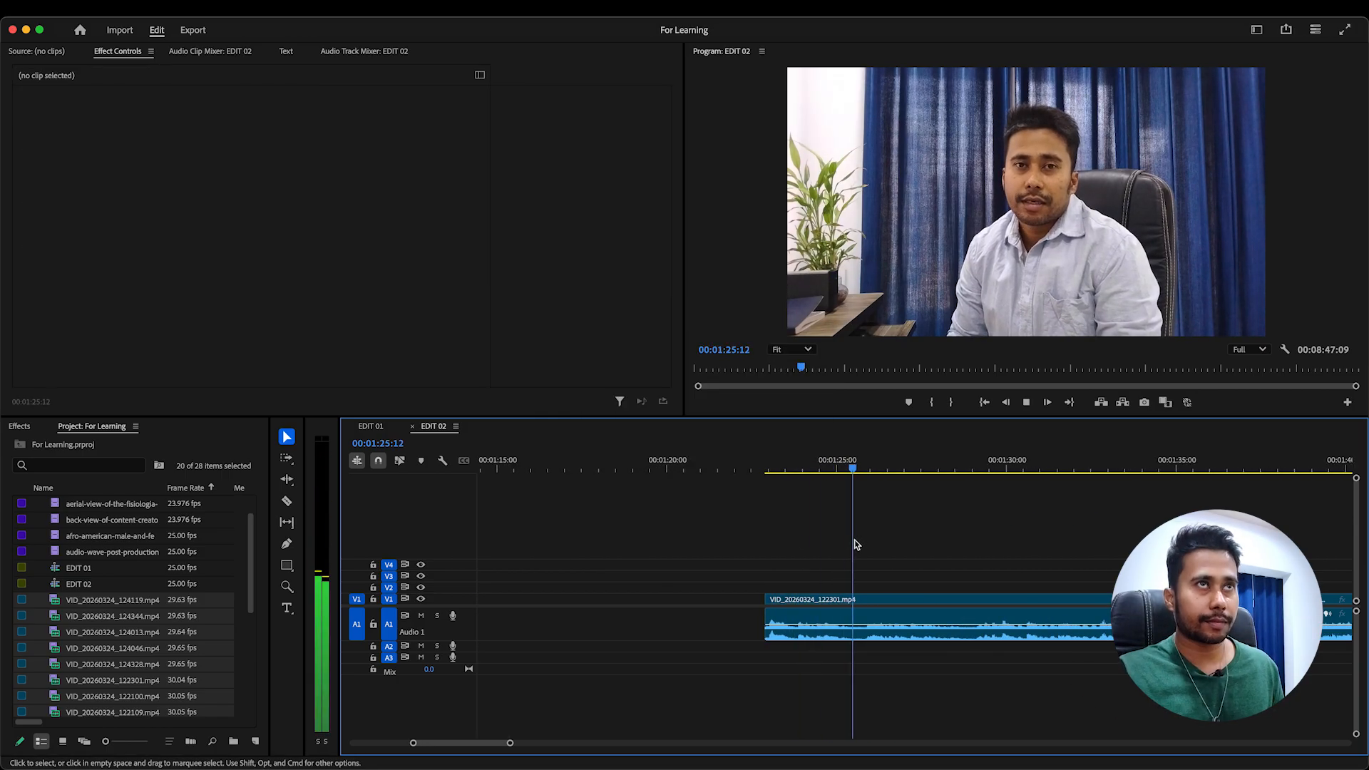
Switch to the script in Word, follow the line "par sach yeh hai — system tabhi powerful banta hai" during playback, and return to Premiere Pro
{"action": "key", "text": "super+Tab"}
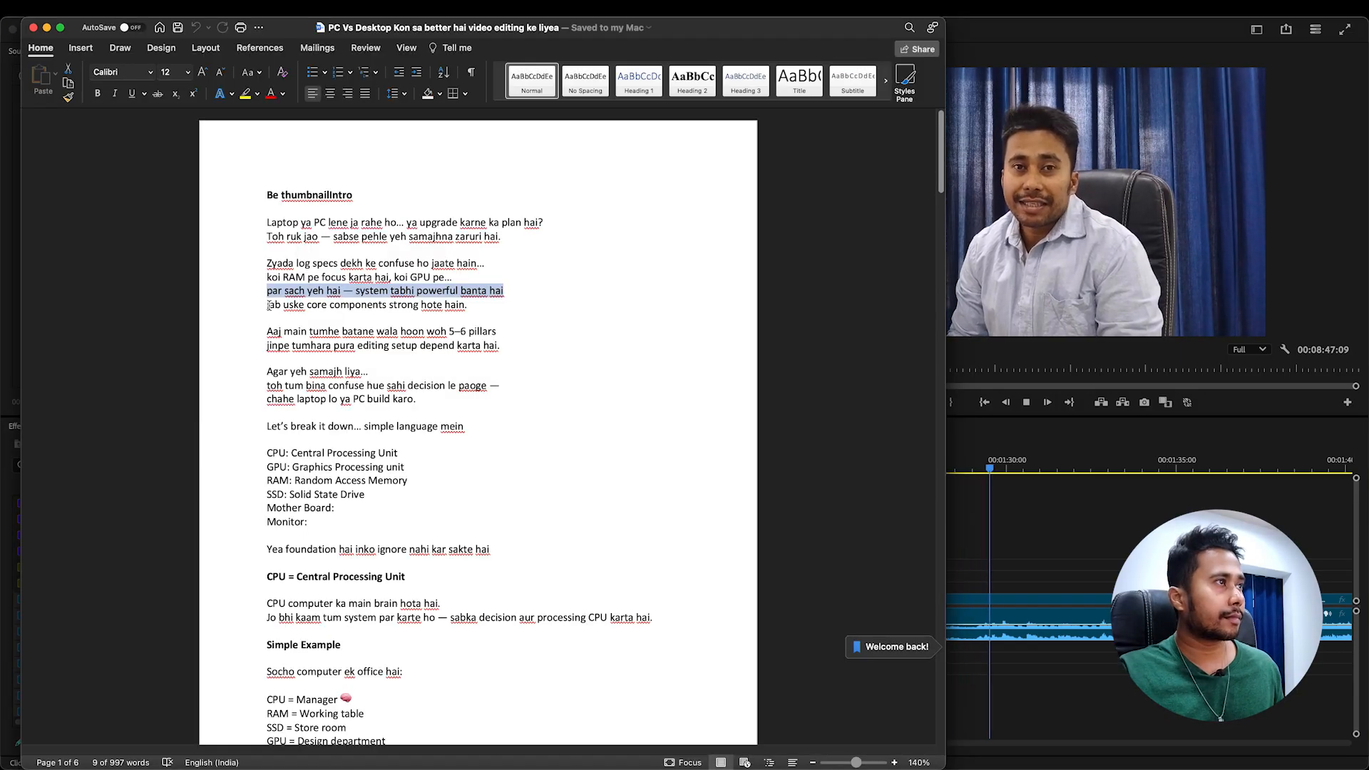
{"action": "left_click", "coordinate": [273, 290]}
{"action": "left_click_drag", "start_coordinate": [343, 291], "coordinate": [489, 291]}
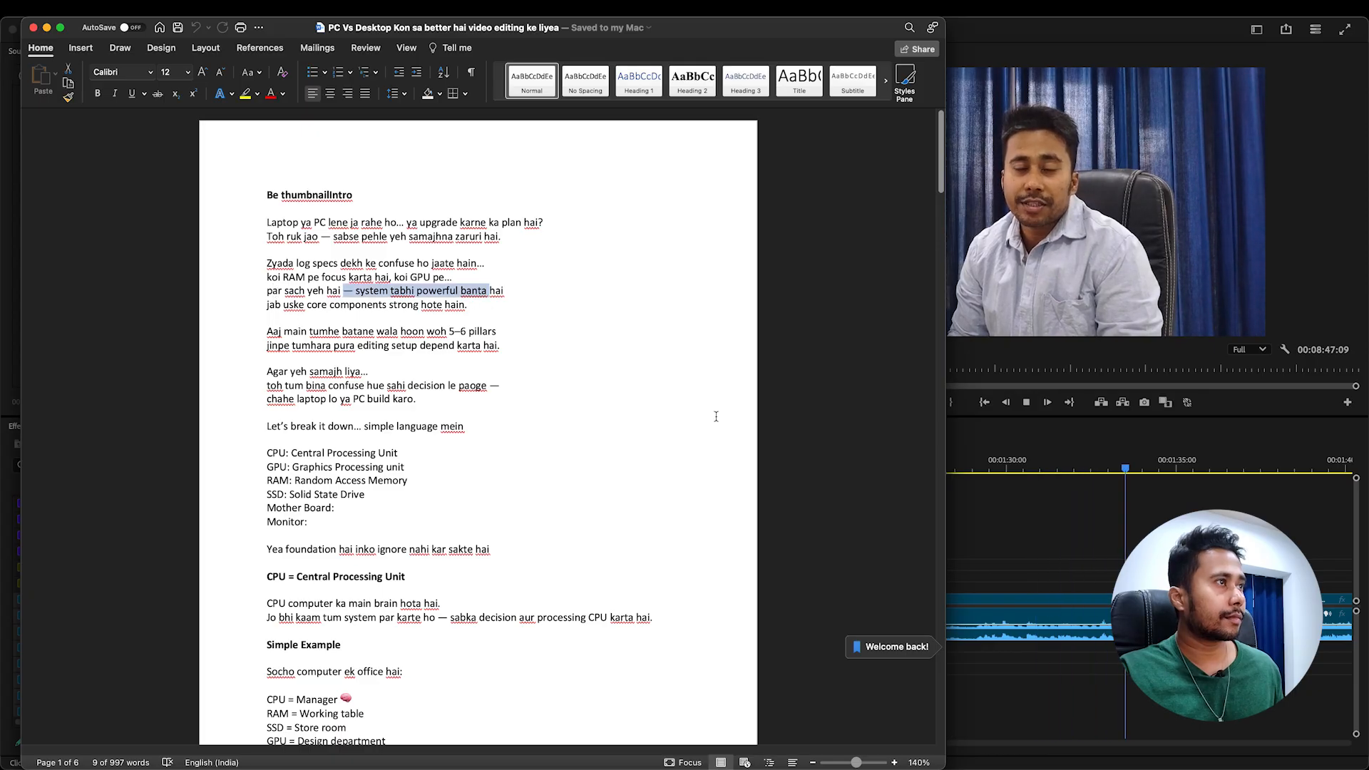
{"action": "left_click", "coordinate": [1067, 512]}
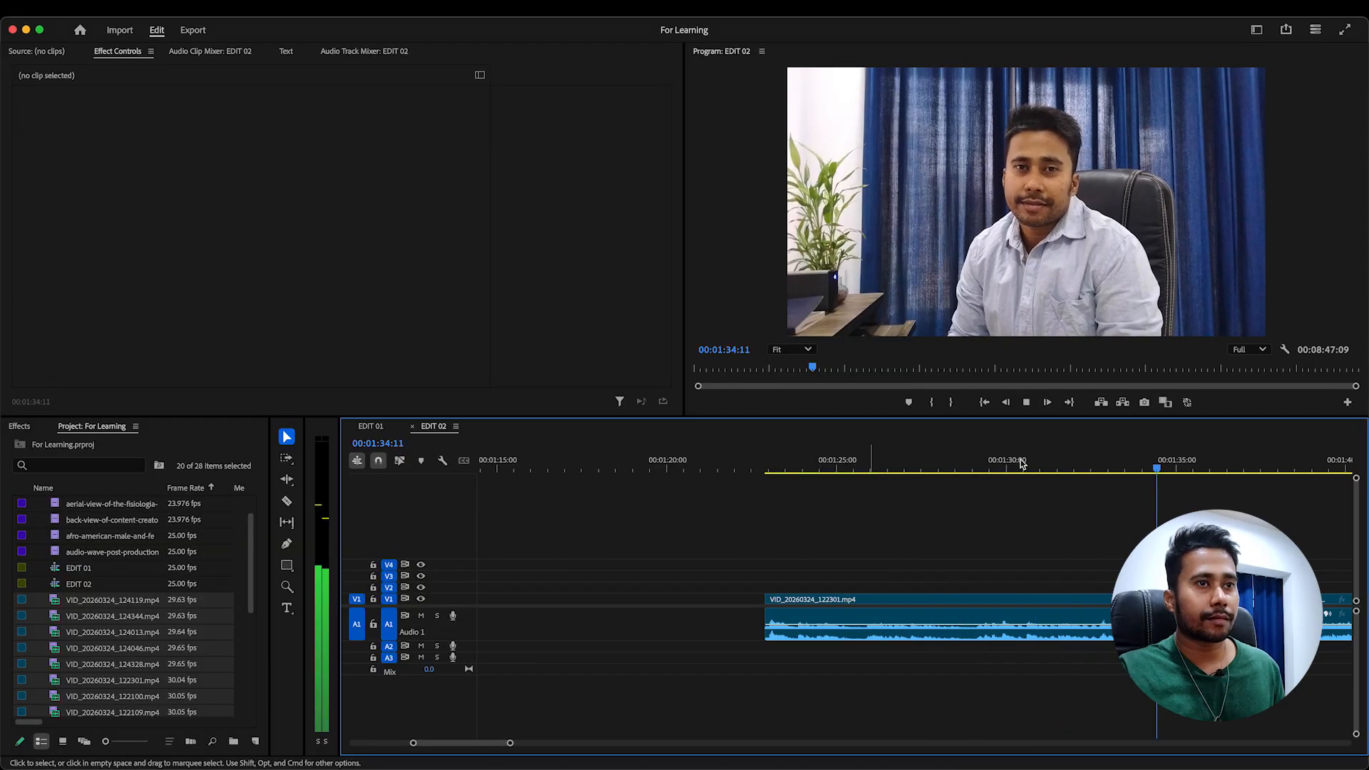
Replay the end of the spoken passage in VID_20260324_122301.mp4, stop at 00:01:34:17 and save the project
{"action": "left_click", "coordinate": [1098, 470]}
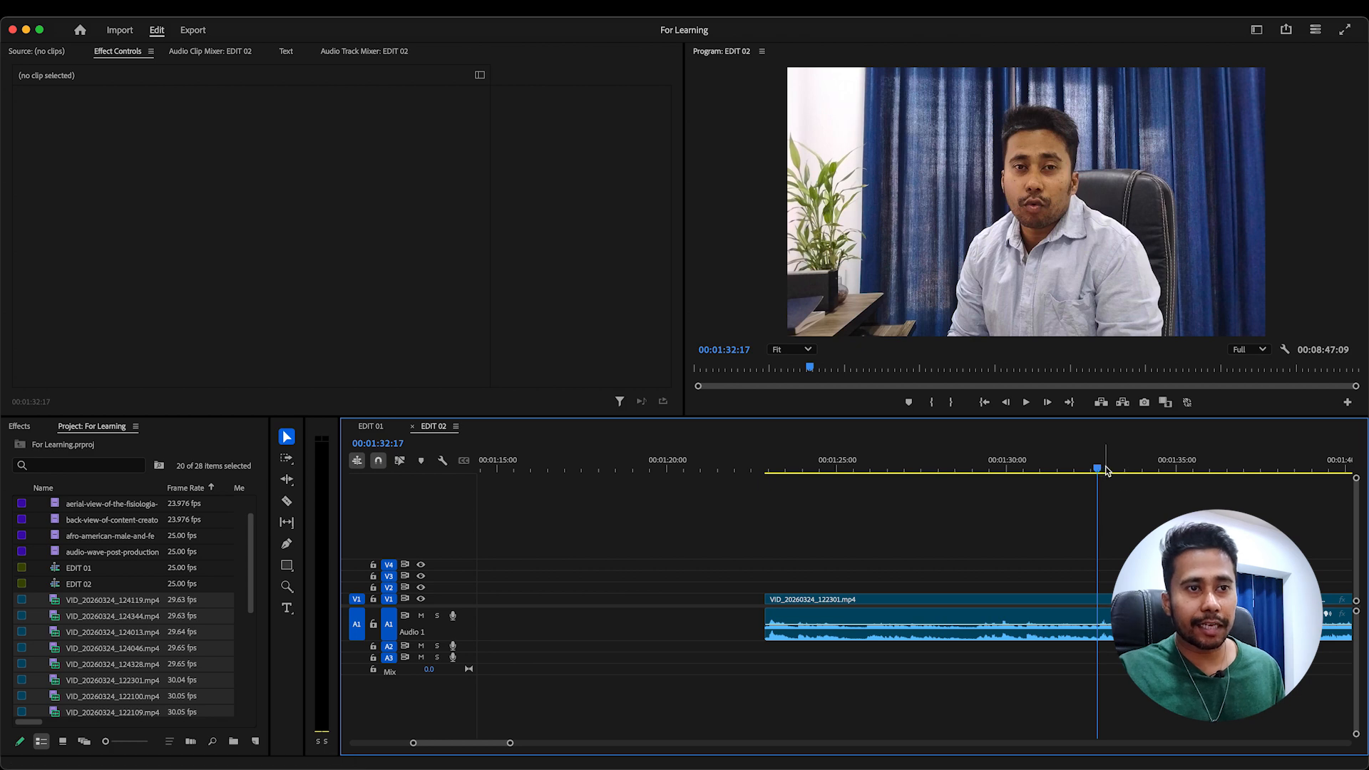
{"action": "left_click_drag", "start_coordinate": [1100, 471], "coordinate": [1139, 469]}
{"action": "left_click", "coordinate": [1099, 470]}
{"action": "key", "text": "space"}
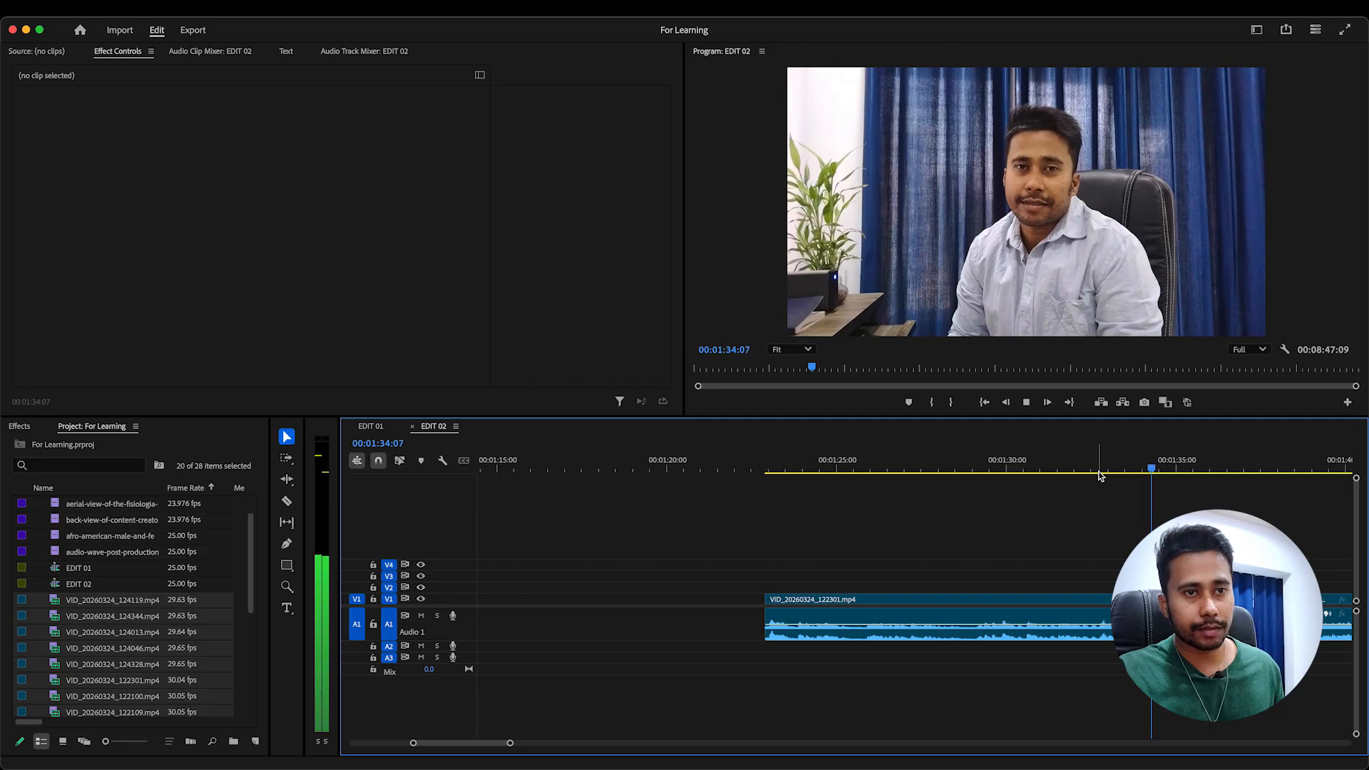
{"action": "key", "text": "space"}
{"action": "key", "text": "super+s"}
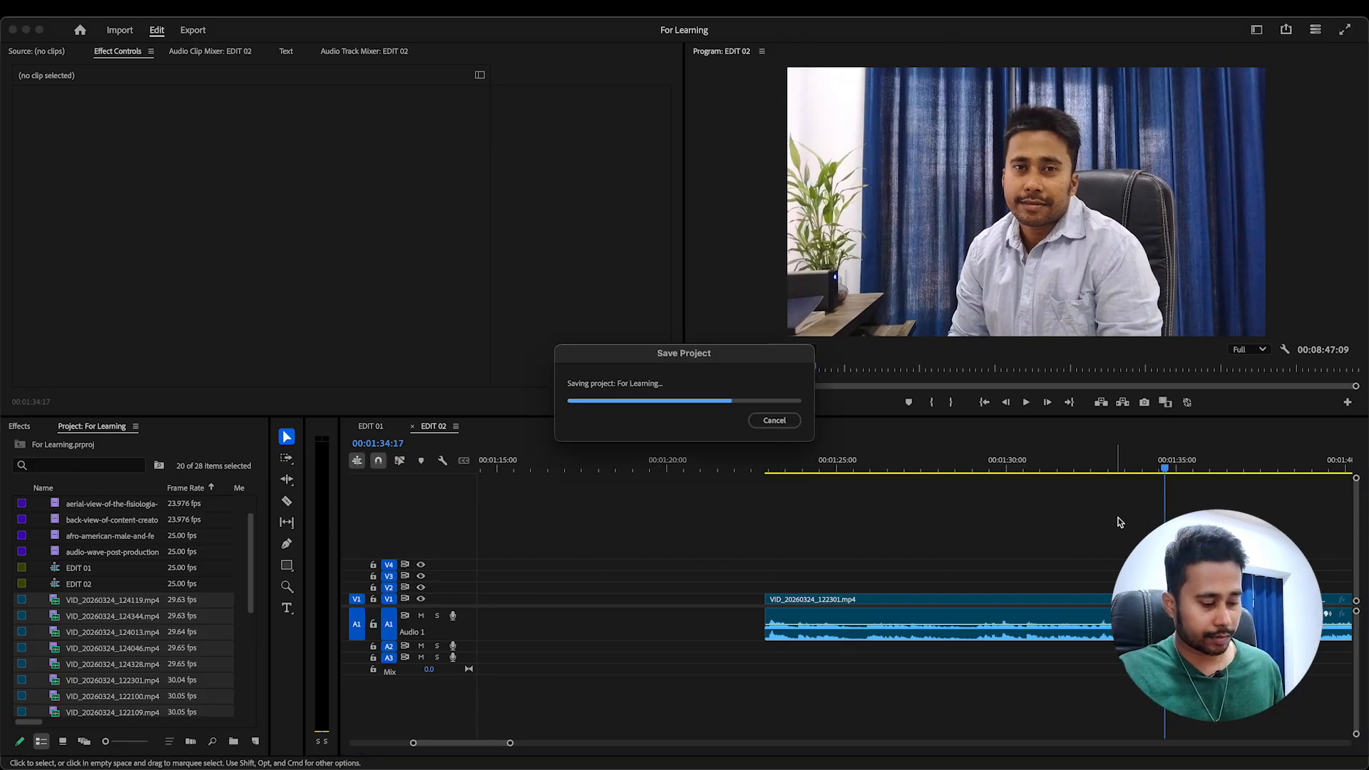
Split VID_20260324_122301.mp4 at 00:01:34:17 and delete the part after the cut
{"action": "left_click", "coordinate": [285, 504]}
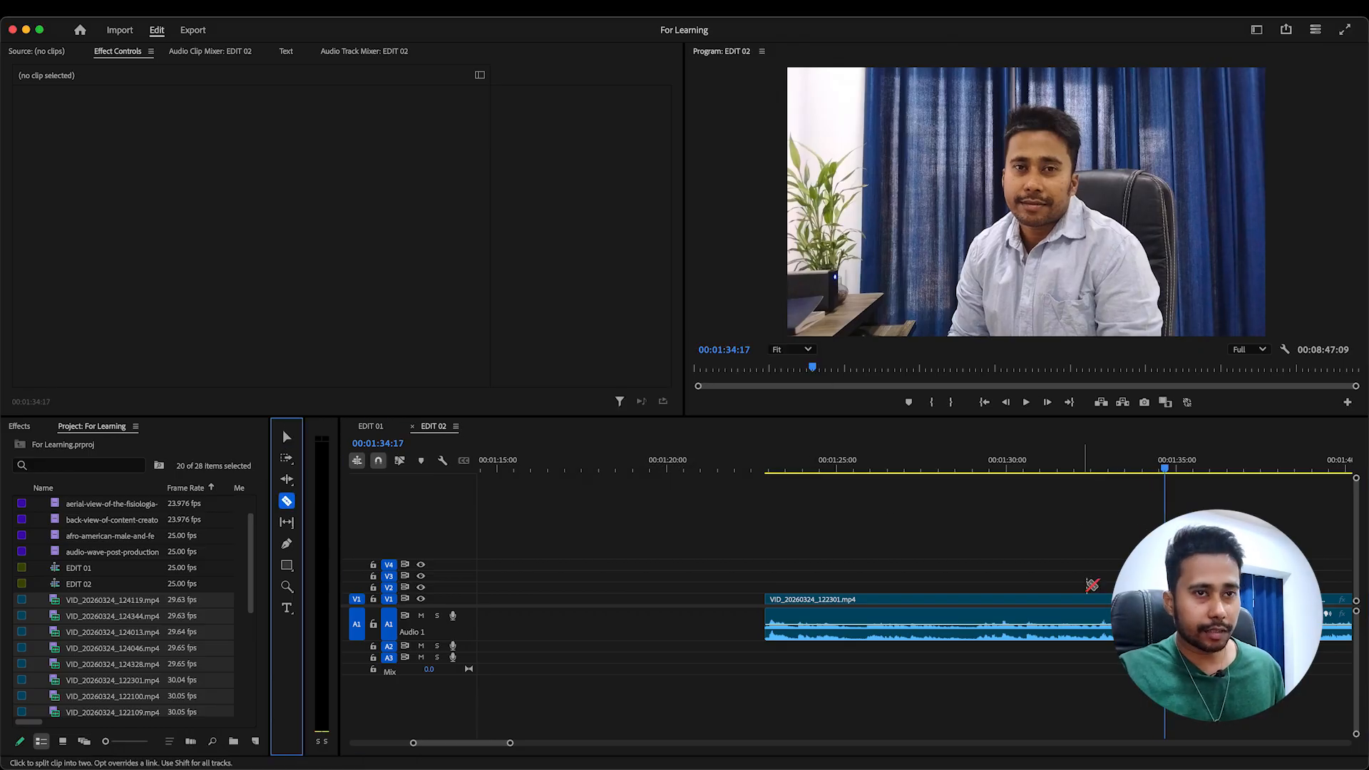
{"action": "left_click", "coordinate": [1165, 599]}
{"action": "key", "text": "v"}
{"action": "left_click", "coordinate": [1215, 606]}
{"action": "key", "text": "Delete"}
Cut the trimmed VID_20260324_122301.mp4 clip from the timeline and delete the weaker VID_20260324_122234.mp4 take
{"action": "left_click_drag", "start_coordinate": [913, 538], "coordinate": [957, 631]}
{"action": "key", "text": "minus"}
{"action": "key", "text": "minus"}
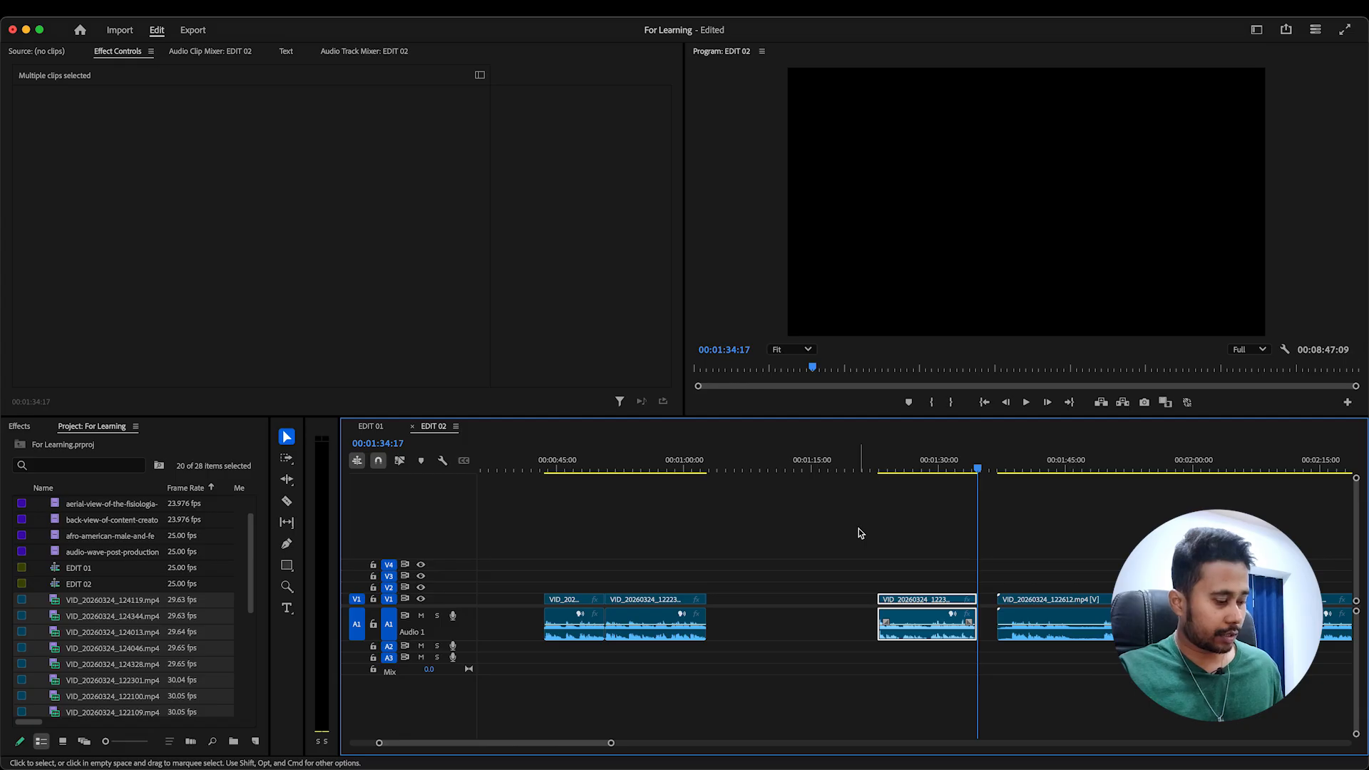
{"action": "key", "text": "Delete"}
{"action": "left_click_drag", "start_coordinate": [661, 570], "coordinate": [732, 672]}
{"action": "key", "text": "Delete"}
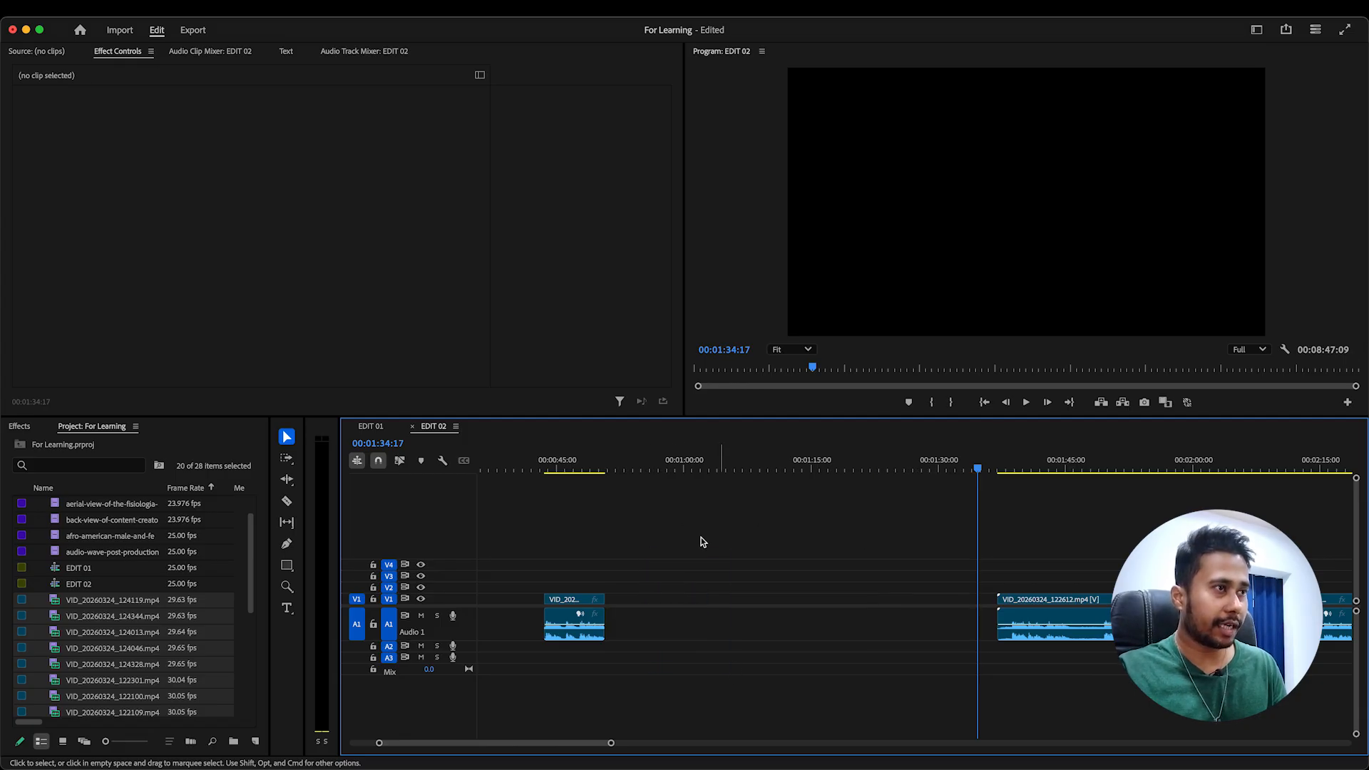
Paste the VID_20260324_122301.mp4 clip at 00:00:50:19 directly after VID_20260324_122145.mp4, return to 00:00:43:15 and save the project
{"action": "key", "text": "Up"}
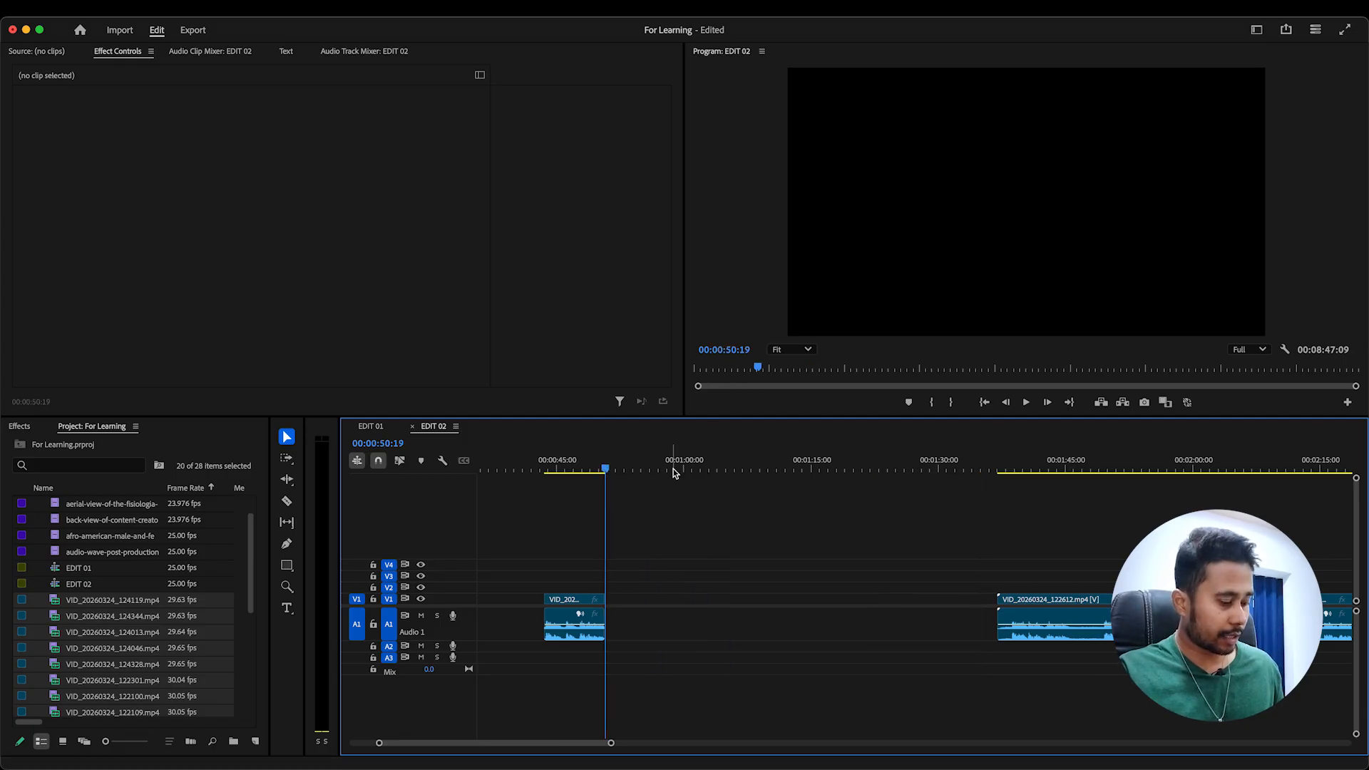
{"action": "key", "text": "super+v"}
{"action": "left_click", "coordinate": [643, 533]}
{"action": "key", "text": "Up"}
{"action": "key", "text": "Up"}
{"action": "key", "text": "super+s"}
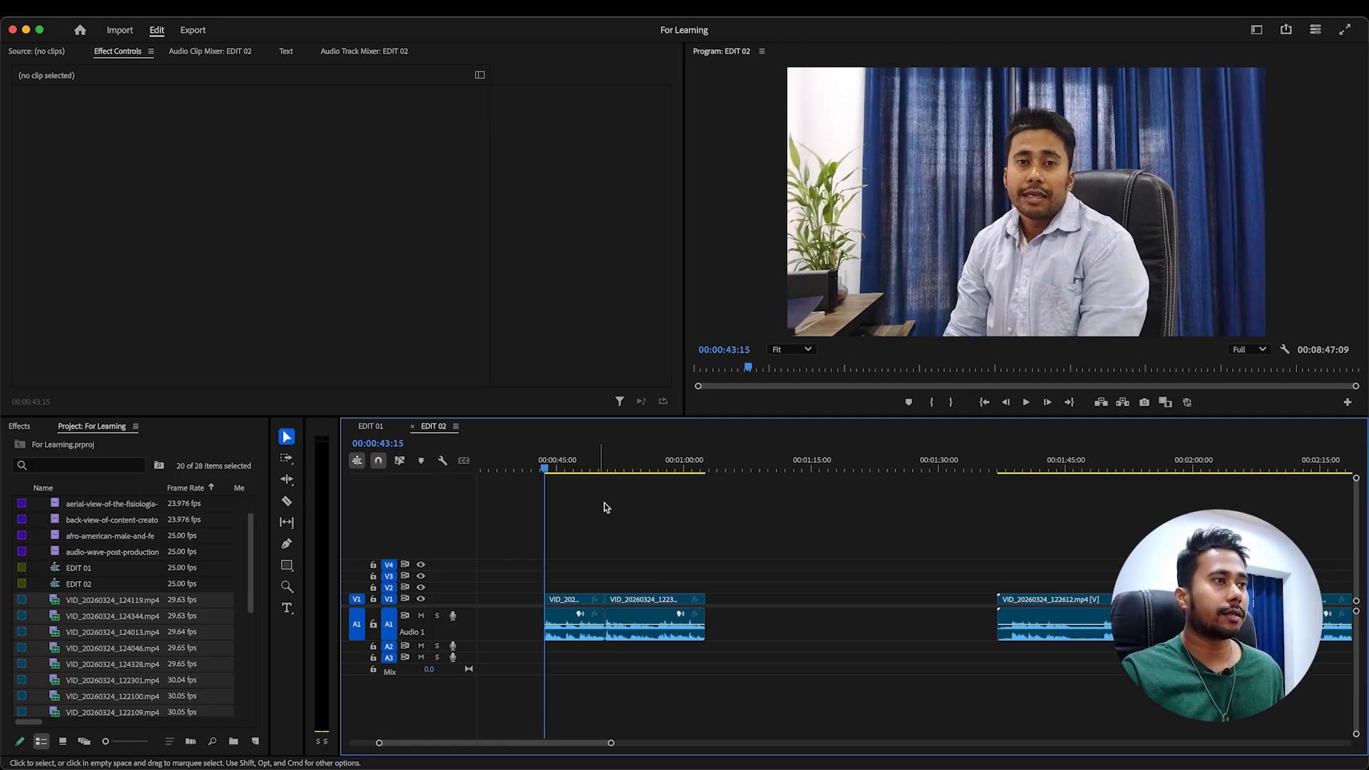
Play the two joined clips and check them line by line against the intro script in Word, highlighting each spoken line
{"action": "key", "text": "super+Tab"}
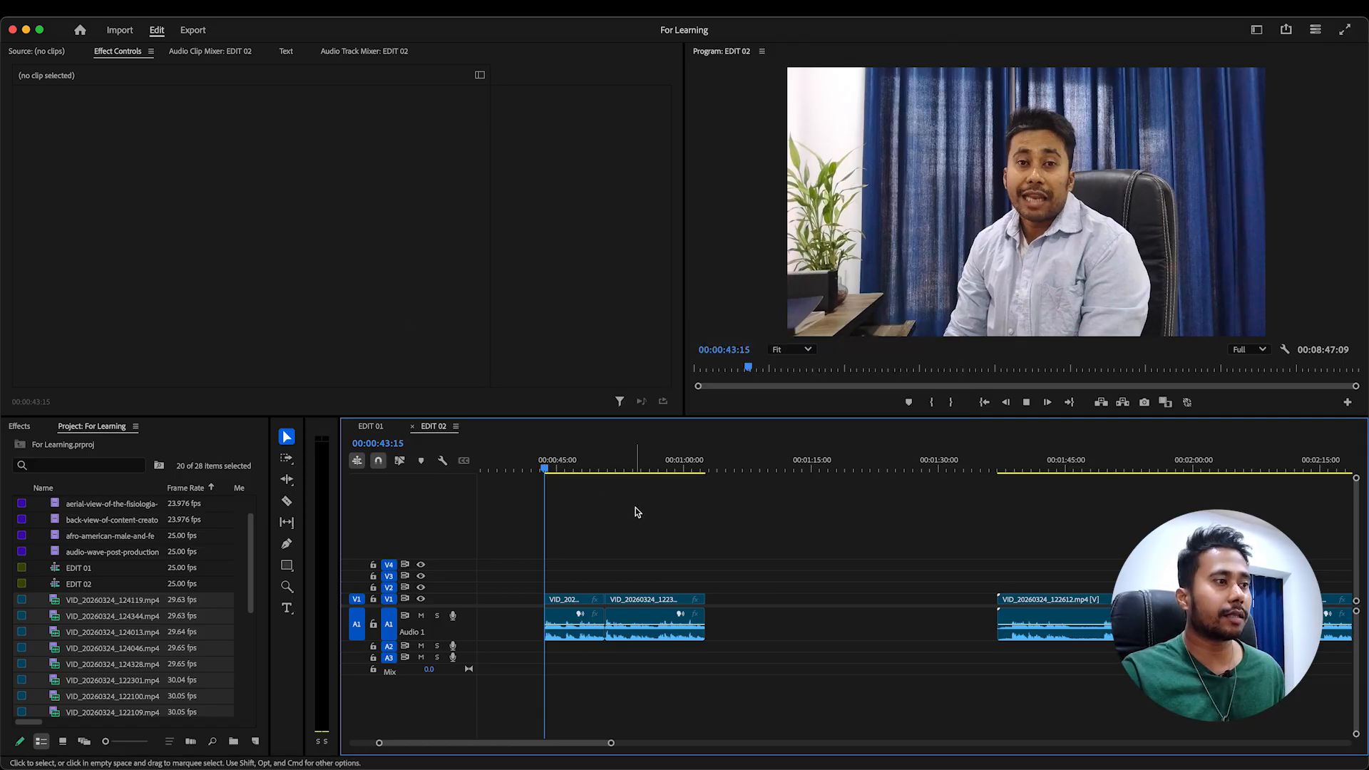
{"action": "key", "text": "super+Tab"}
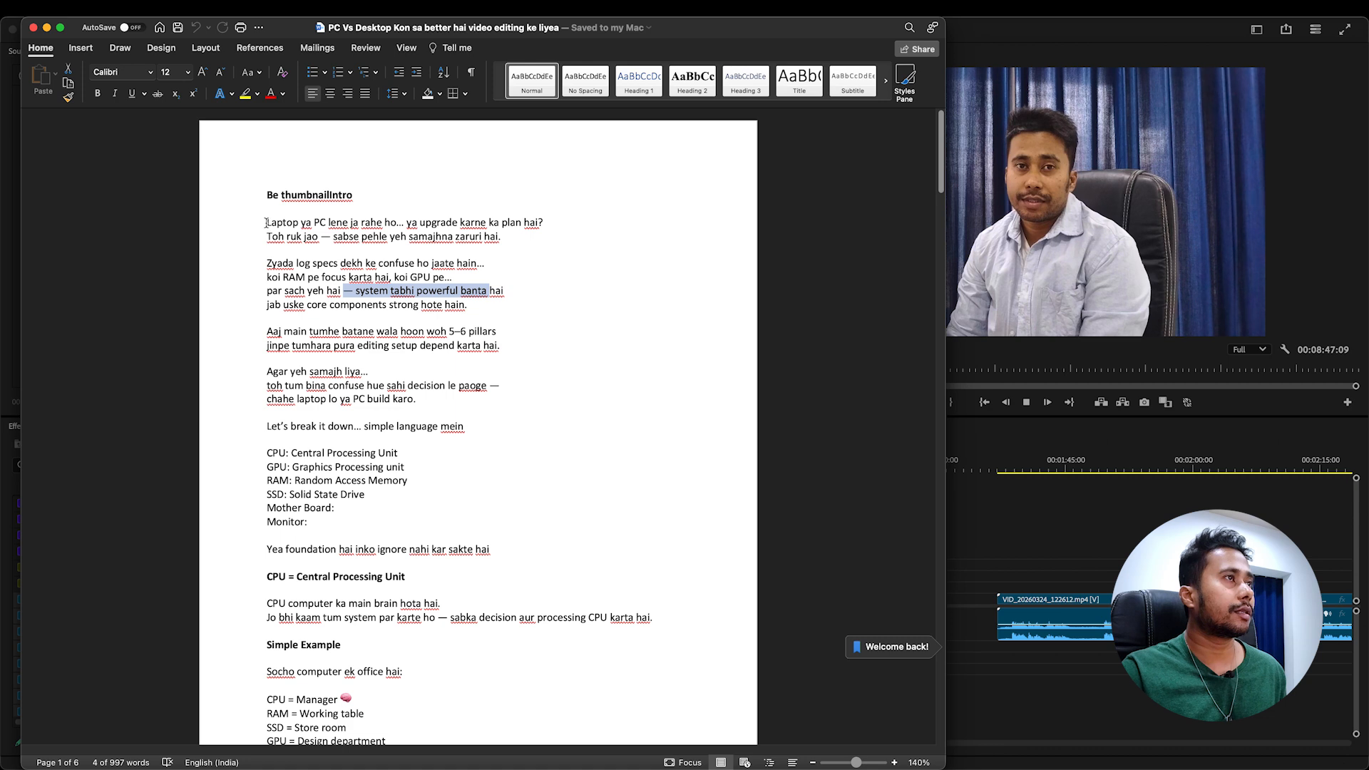
{"action": "left_click_drag", "start_coordinate": [266, 222], "coordinate": [560, 223]}
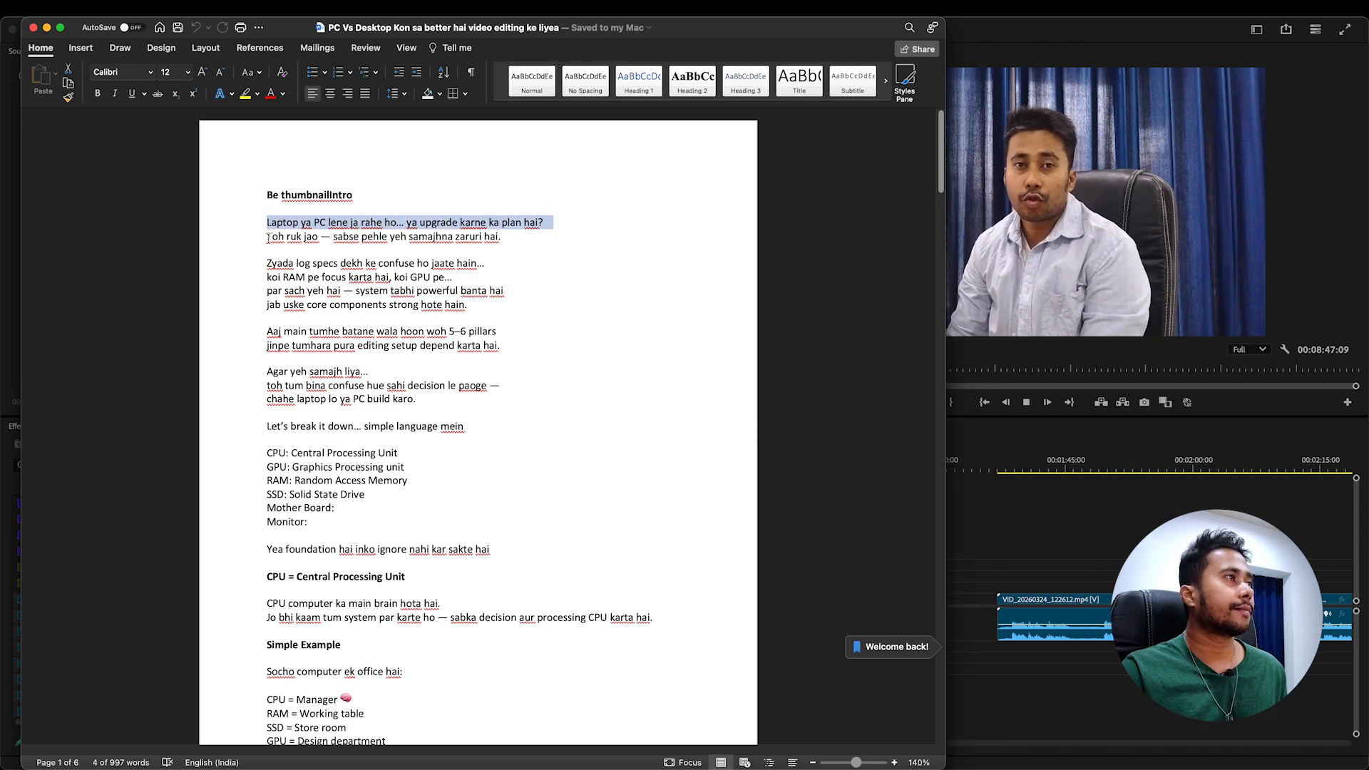
{"action": "left_click_drag", "start_coordinate": [266, 238], "coordinate": [484, 263]}
{"action": "left_click_drag", "start_coordinate": [267, 277], "coordinate": [455, 278]}
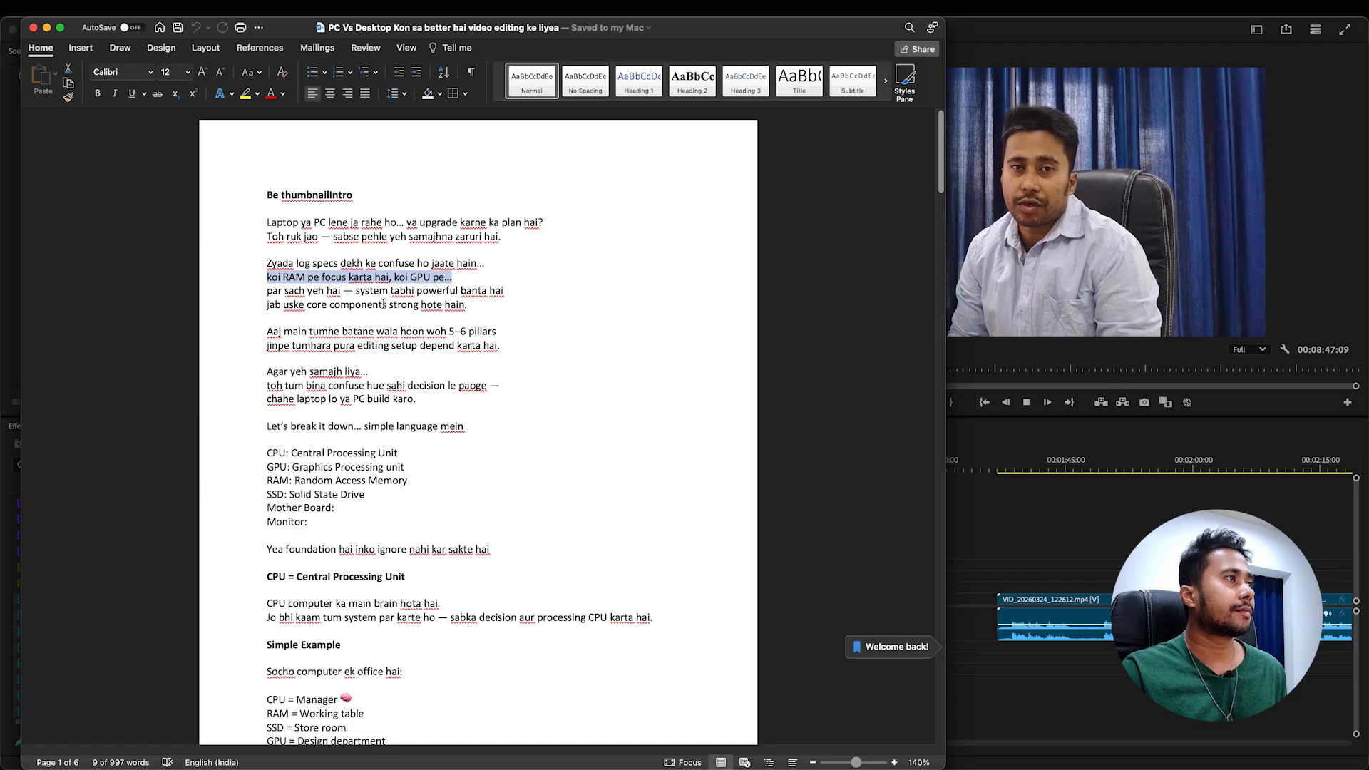
{"action": "left_click_drag", "start_coordinate": [266, 291], "coordinate": [495, 291]}
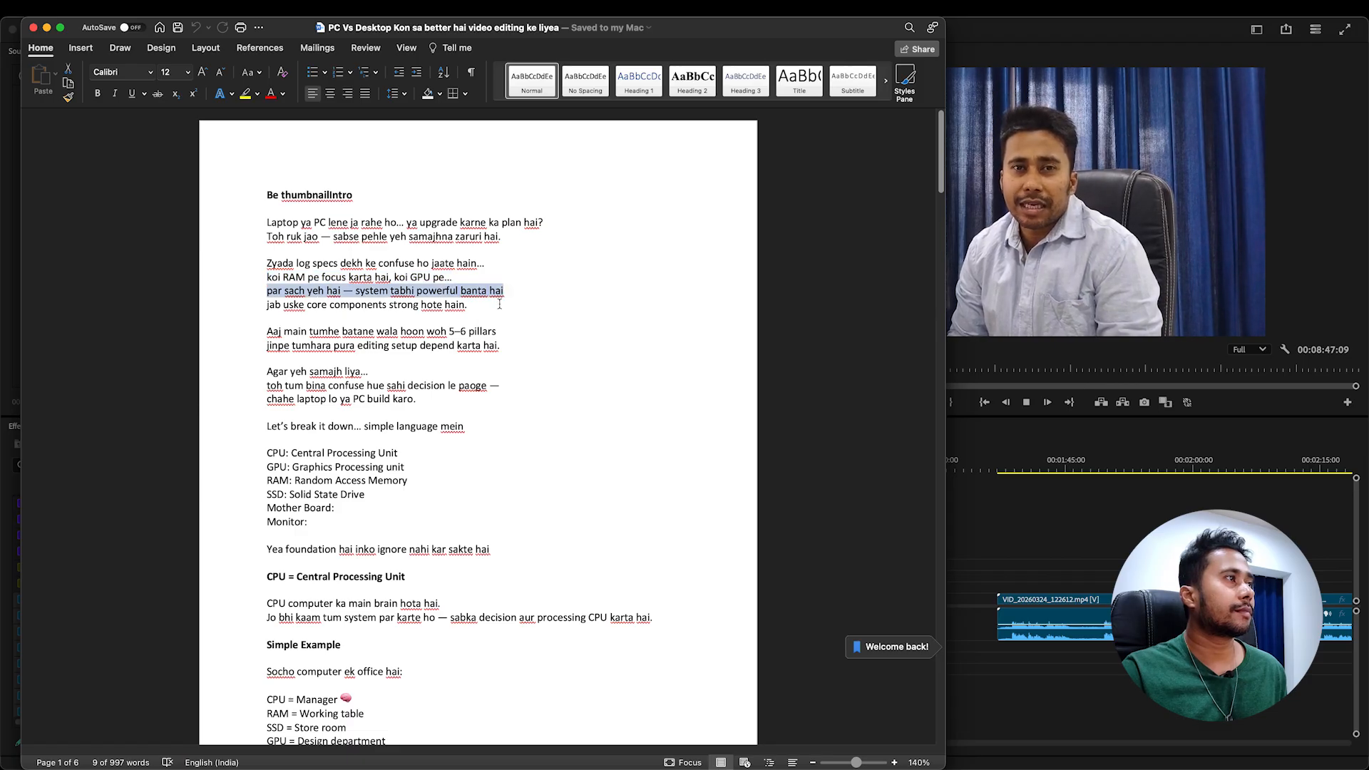
{"action": "left_click_drag", "start_coordinate": [265, 305], "coordinate": [473, 306]}
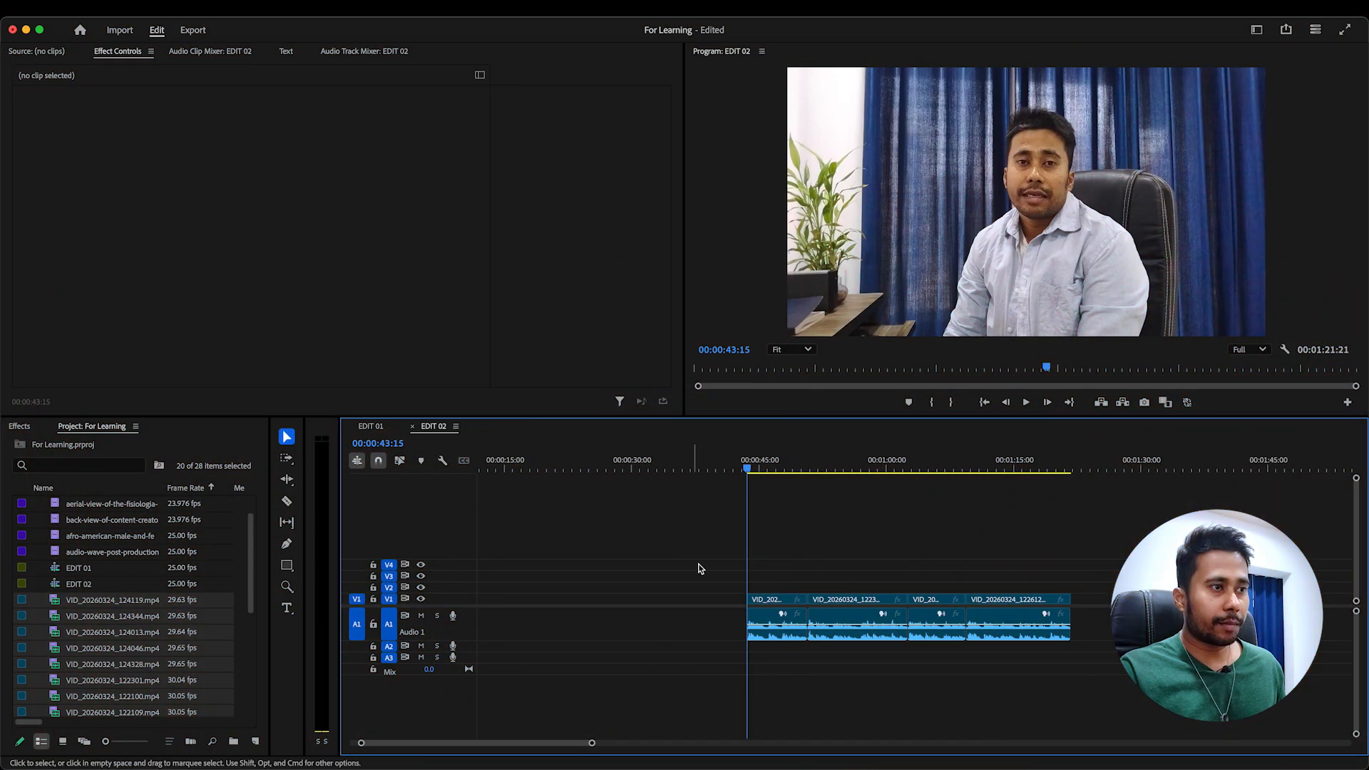
{"action": "left_click_drag", "start_coordinate": [698, 542], "coordinate": [1095, 668]}
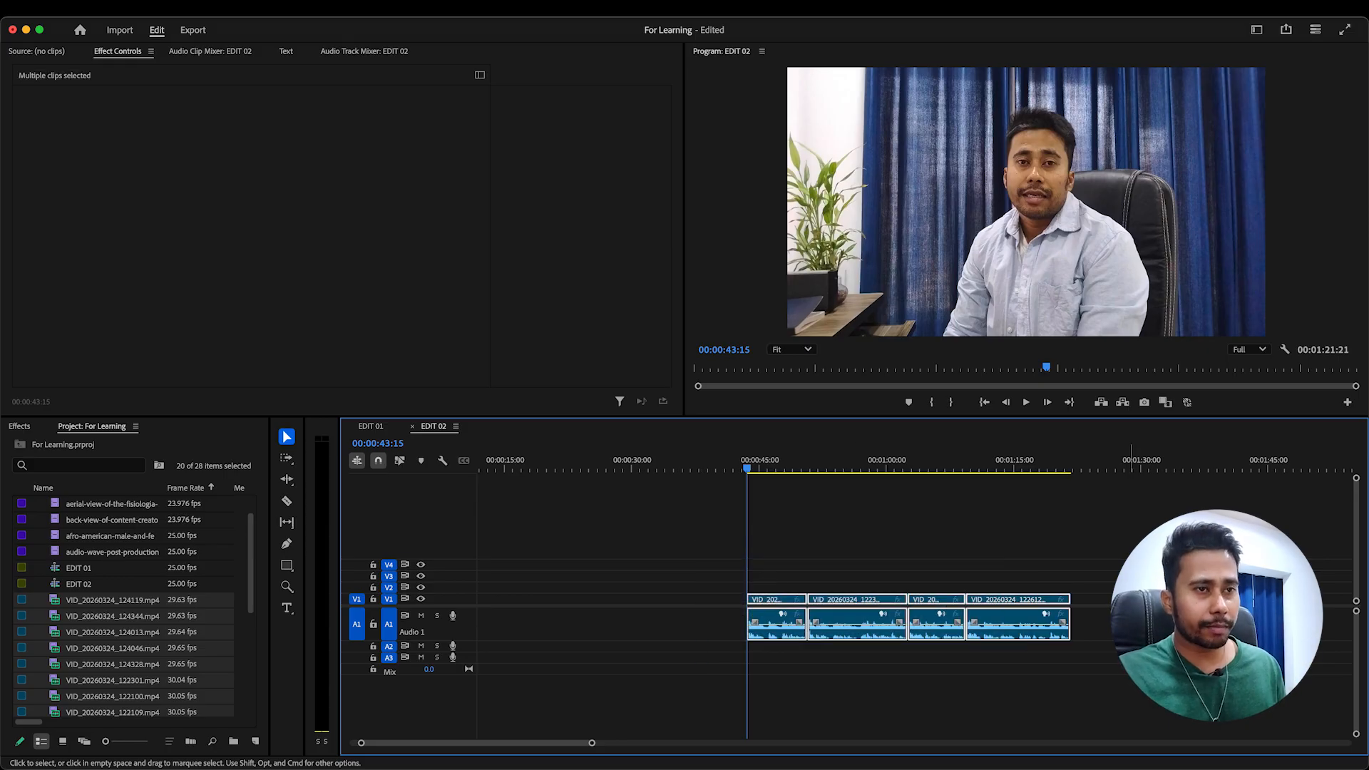
{"action": "left_click", "coordinate": [968, 525]}
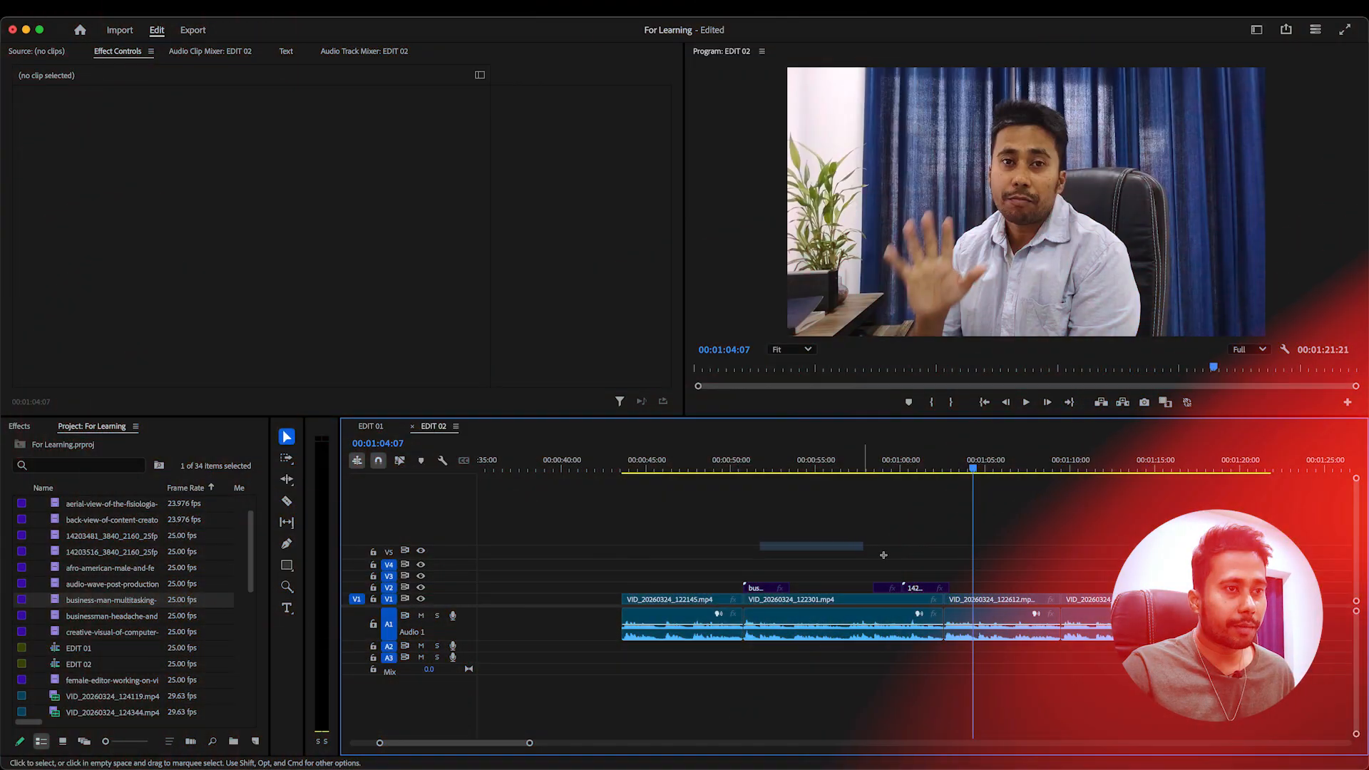
{"action": "left_click_drag", "start_coordinate": [759, 542], "coordinate": [932, 579]}
Save the project and play EDIT 02 from 00:00:43:13 through the B-roll clips on V2 to review their placement
{"action": "left_click_drag", "start_coordinate": [701, 471], "coordinate": [620, 467]}
{"action": "key", "text": "super+s"}
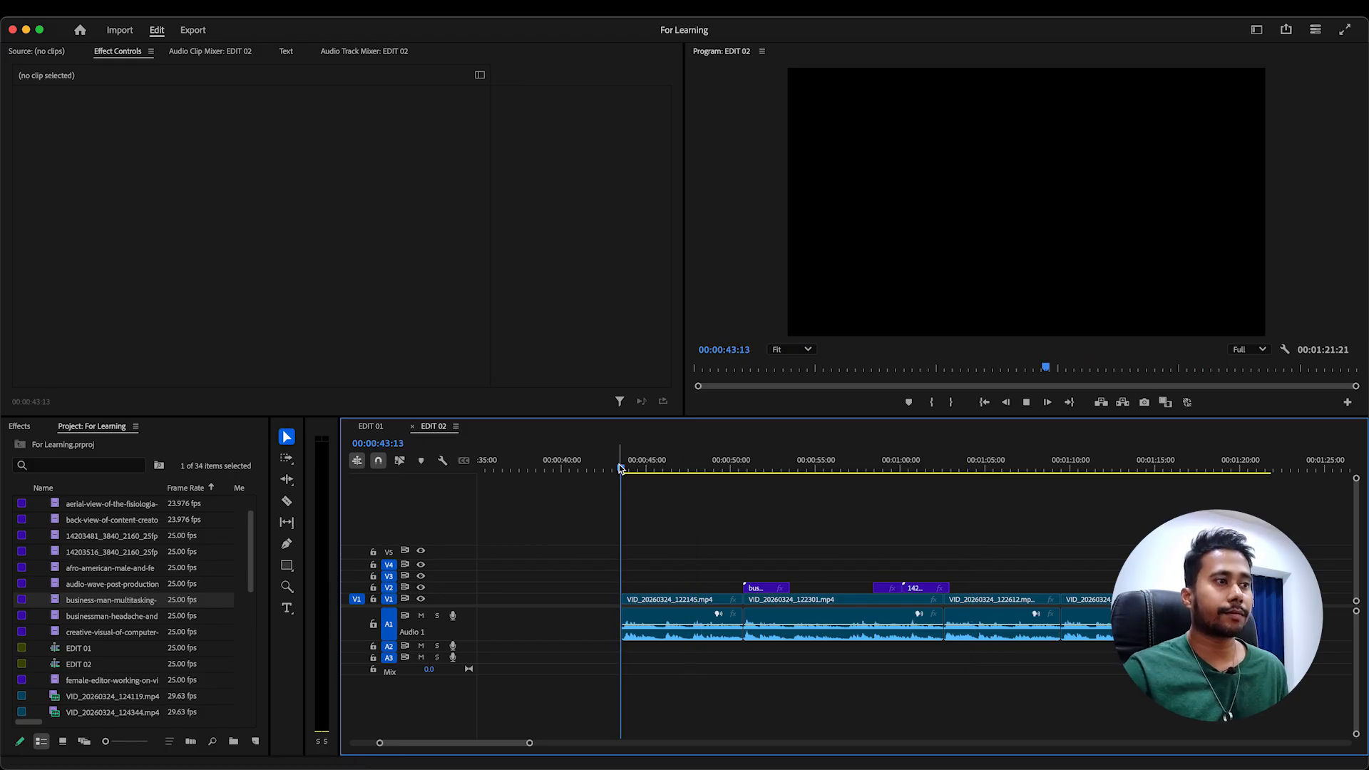
{"action": "key", "text": "space"}
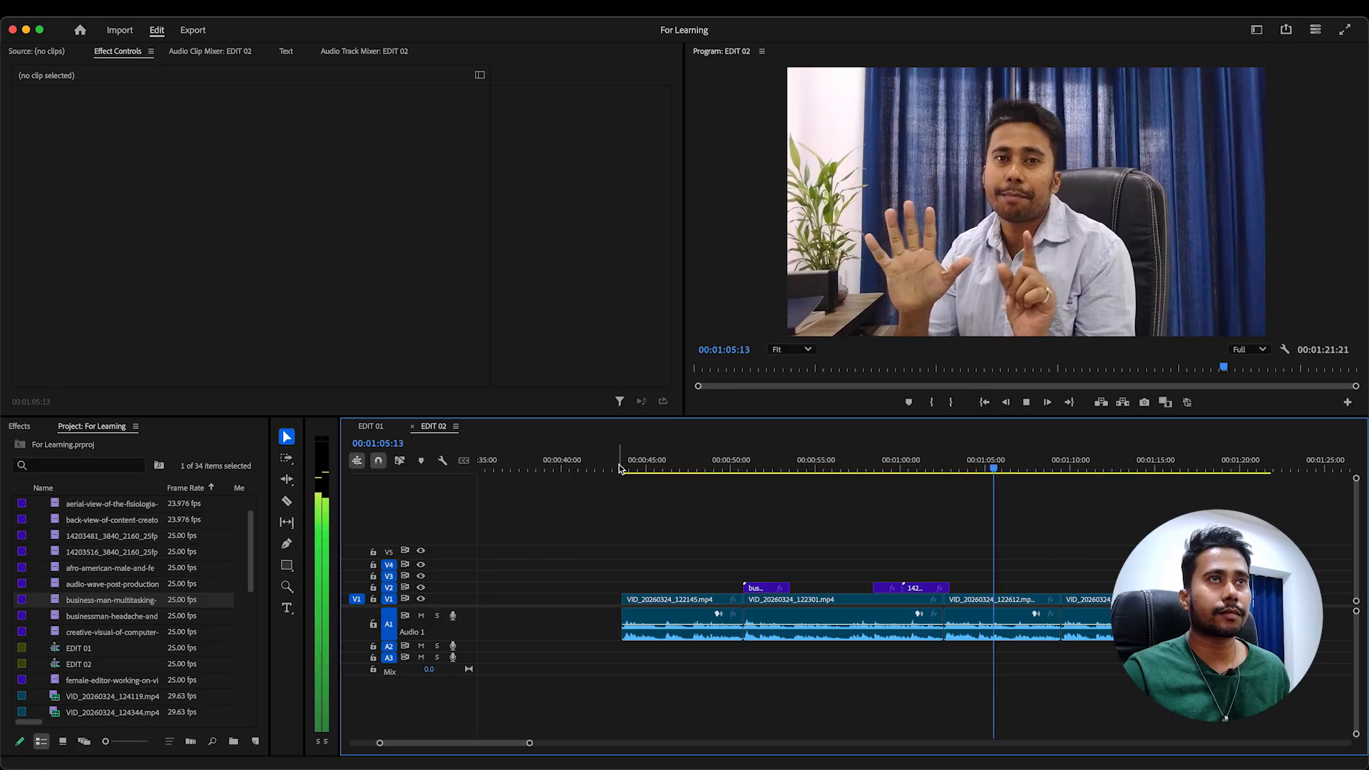
{"action": "key", "text": "space"}
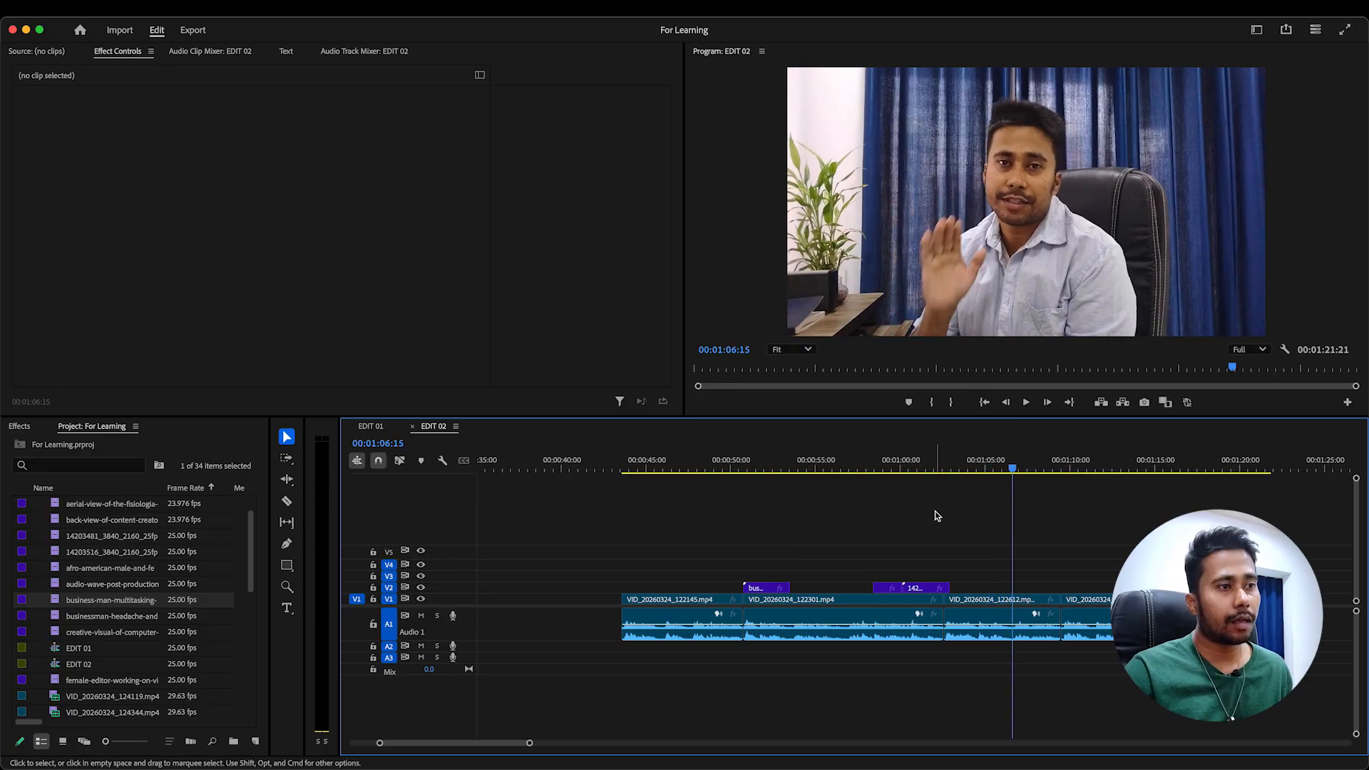
Disable the businessman-headache B-roll clip at 00:00:50:19, play the section without it for comparison, and re-enable the clip
{"action": "left_click", "coordinate": [760, 465]}
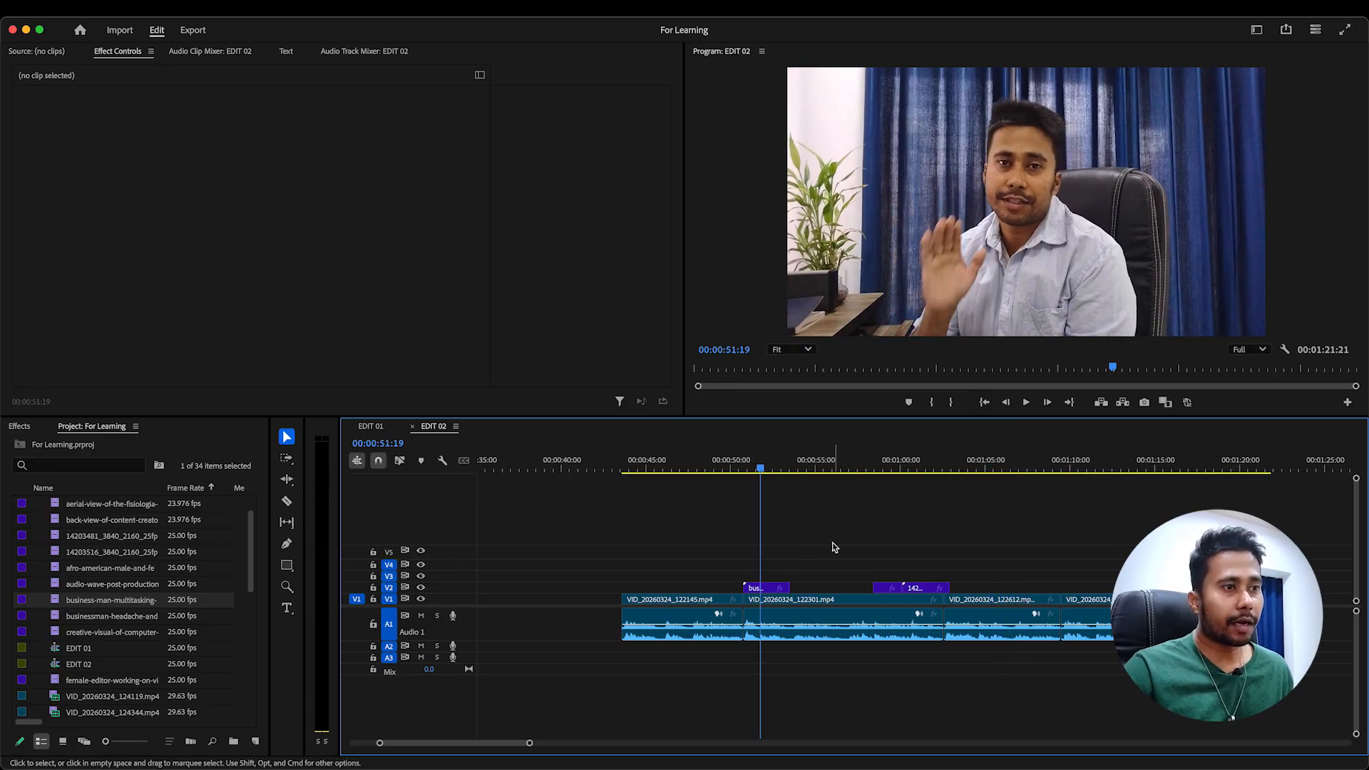
{"action": "left_click_drag", "start_coordinate": [833, 547], "coordinate": [844, 643]}
{"action": "left_click", "coordinate": [819, 520]}
{"action": "key", "text": "Up"}
{"action": "left_click", "coordinate": [769, 590]}
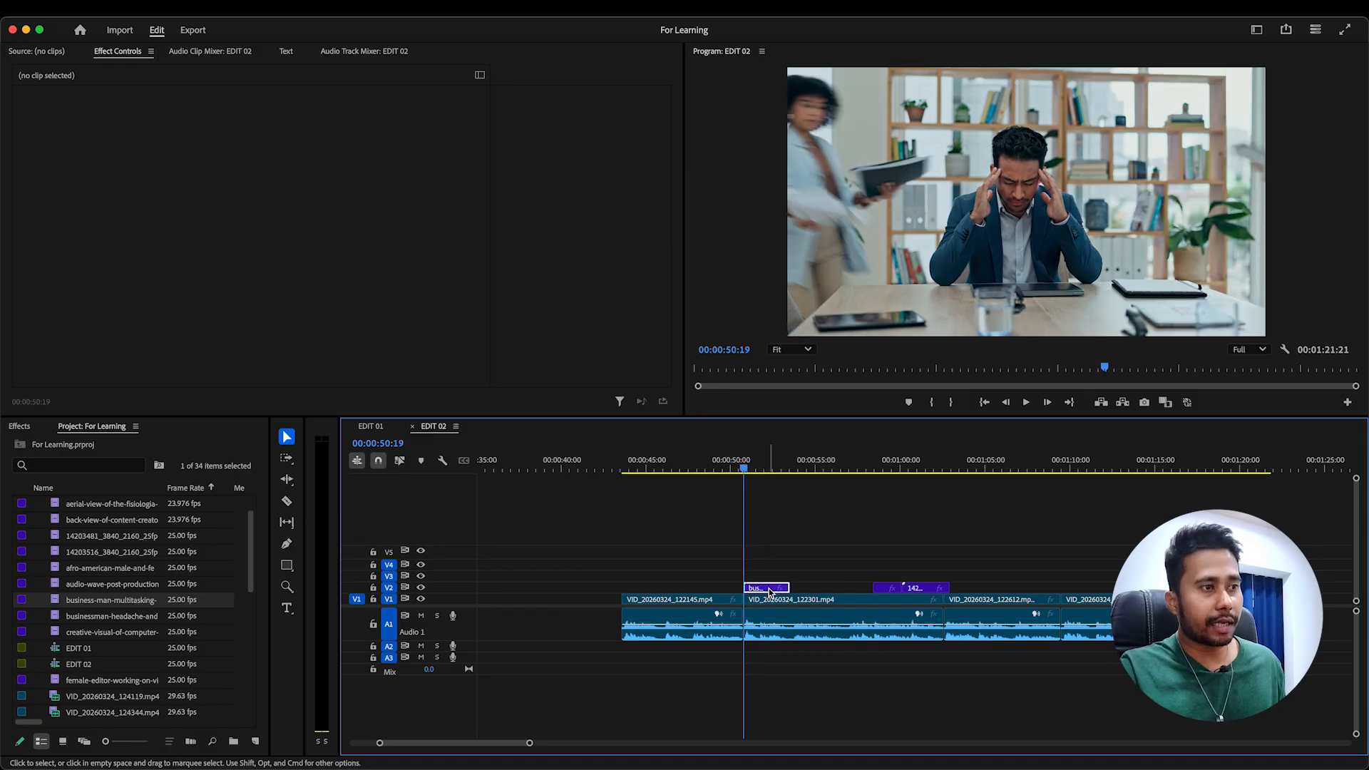
{"action": "key", "text": "super+shift+e"}
{"action": "key", "text": "space"}
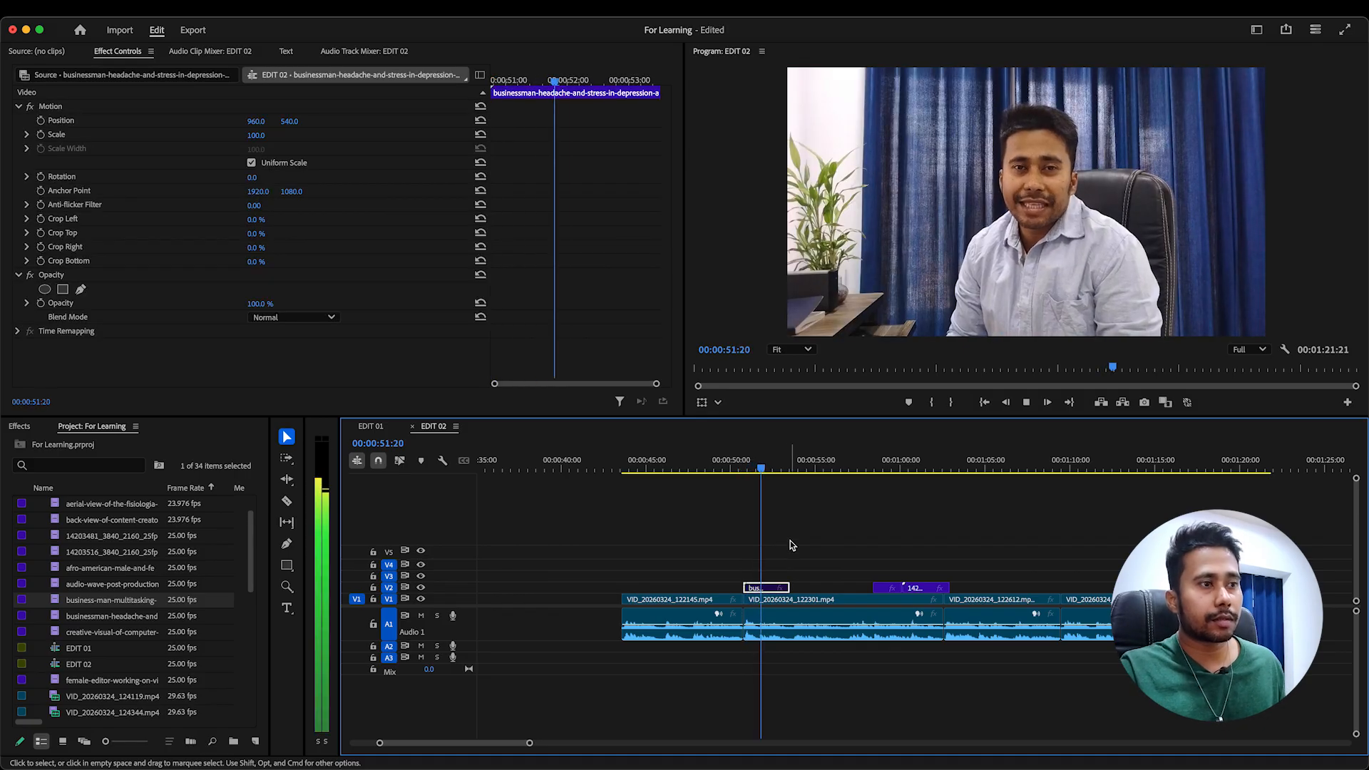
{"action": "key", "text": "space"}
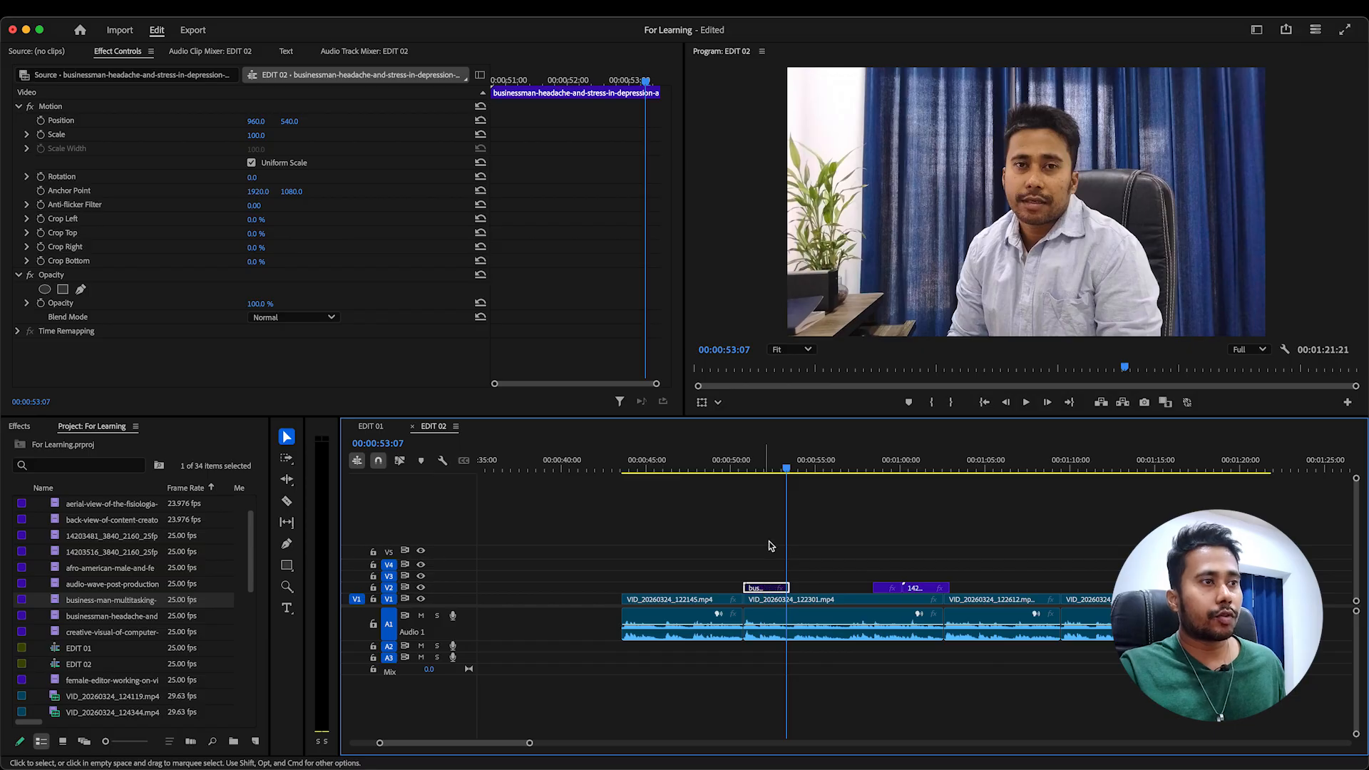
{"action": "key", "text": "super+shift+e"}
{"action": "left_click", "coordinate": [763, 511]}
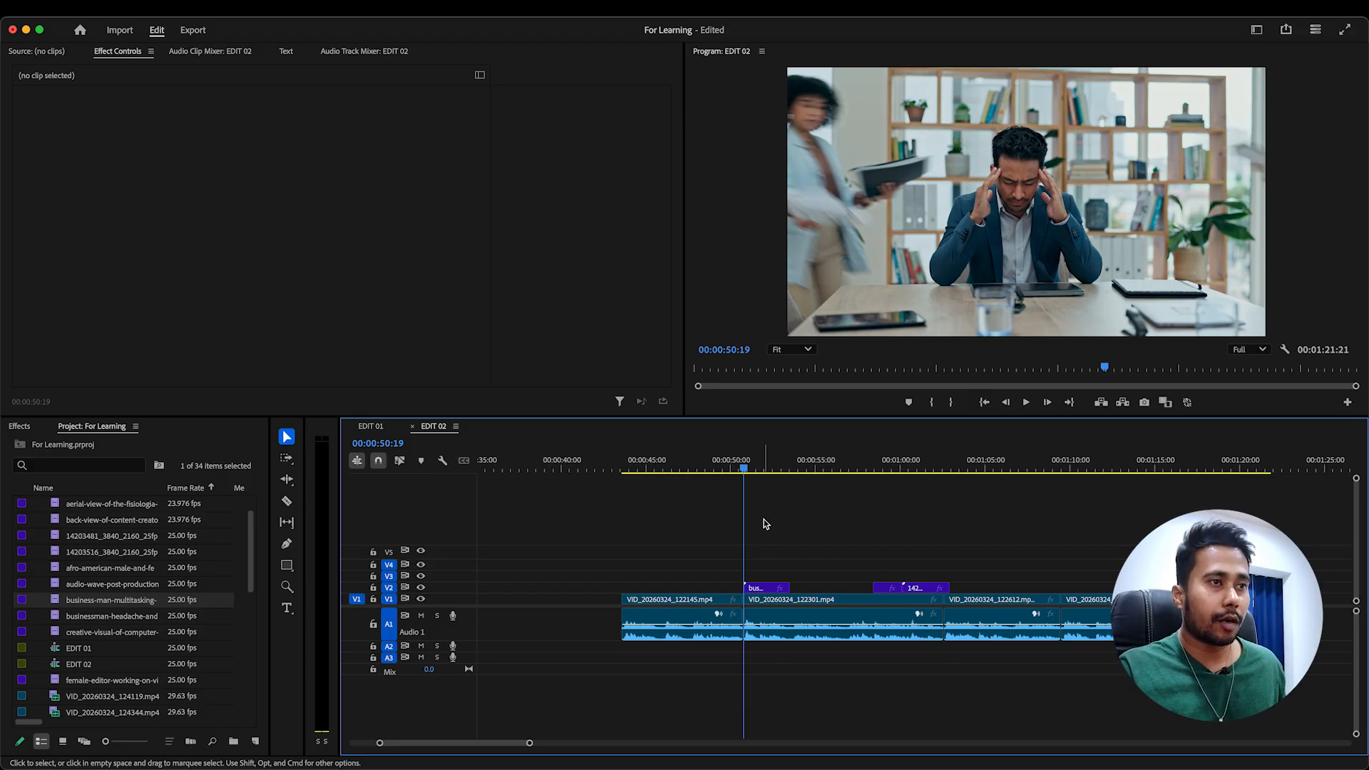
Play from 00:00:57:21 across the two B-roll clips into VID_20260324_122612.mp4 to review the transition between talking points
{"action": "left_click", "coordinate": [864, 468]}
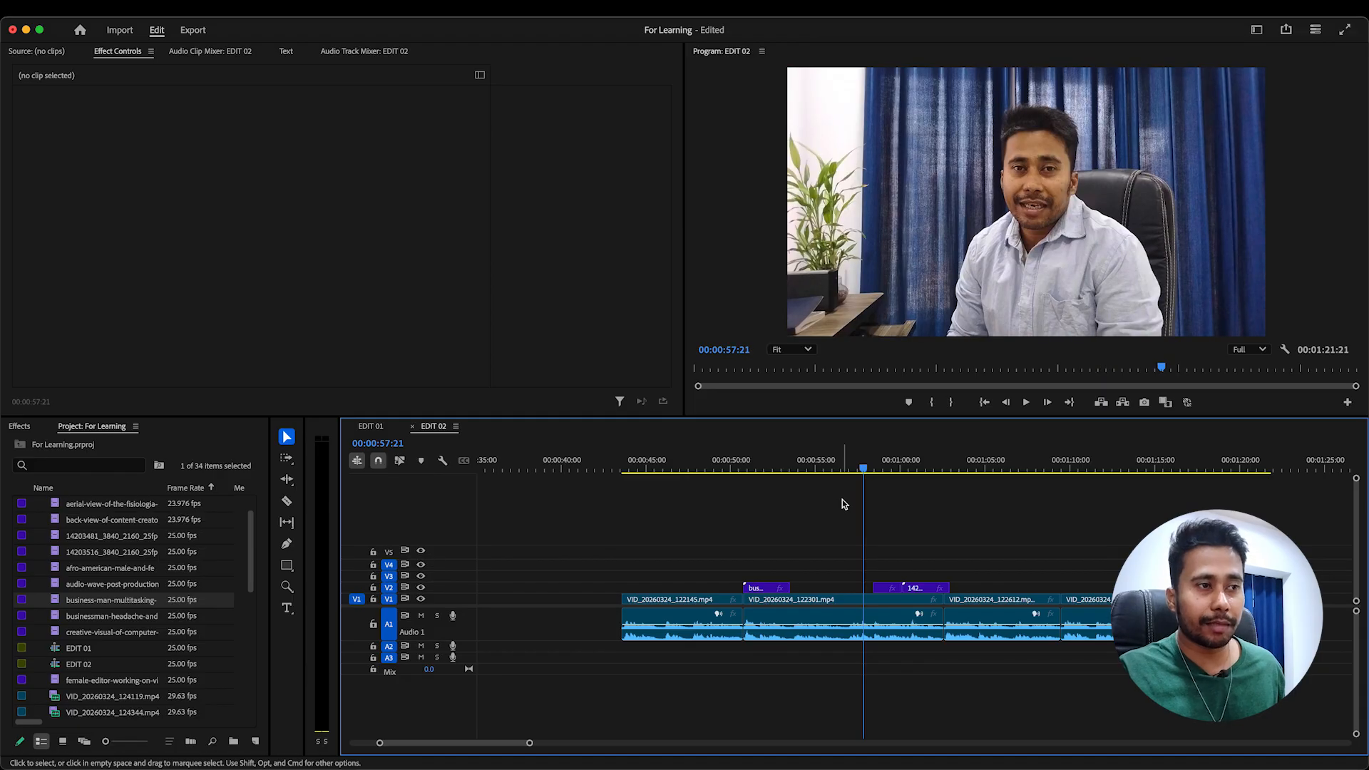
{"action": "key", "text": "space"}
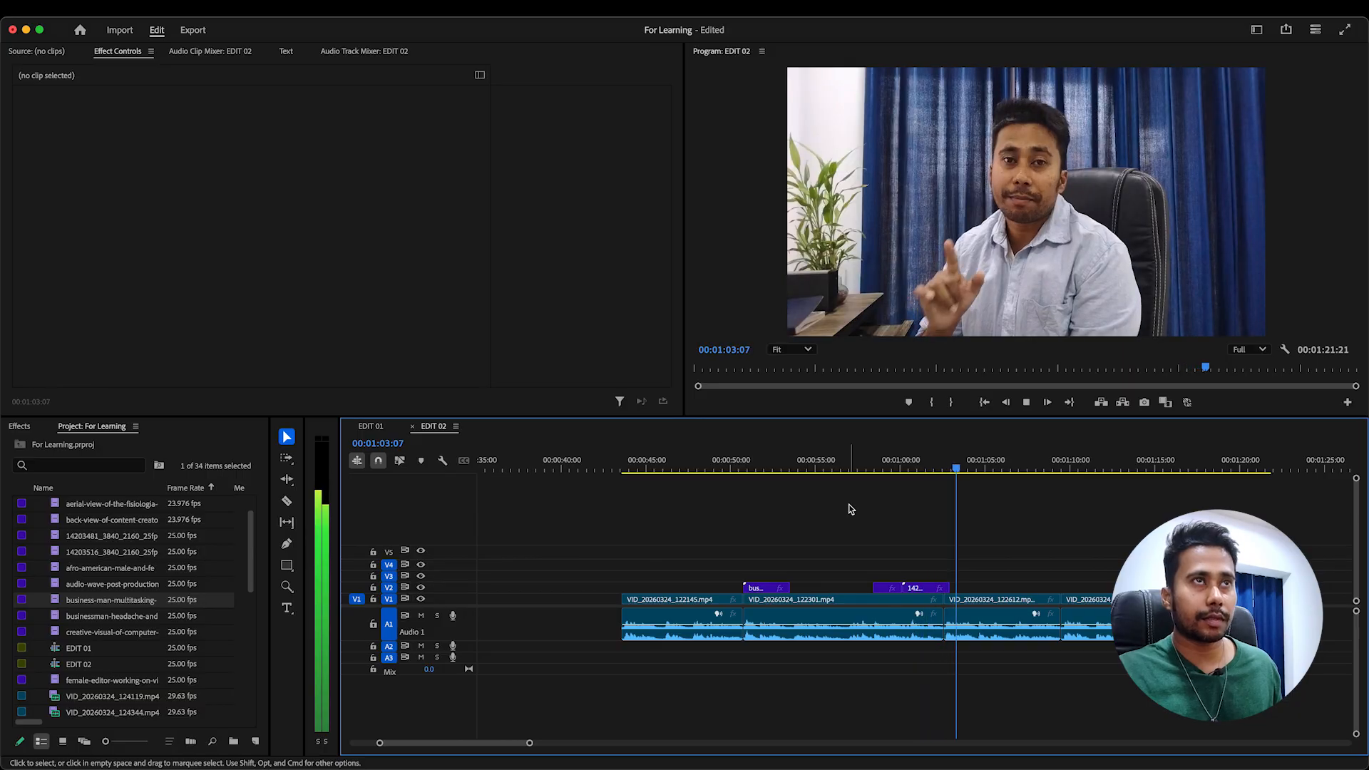
{"action": "key", "text": "space"}
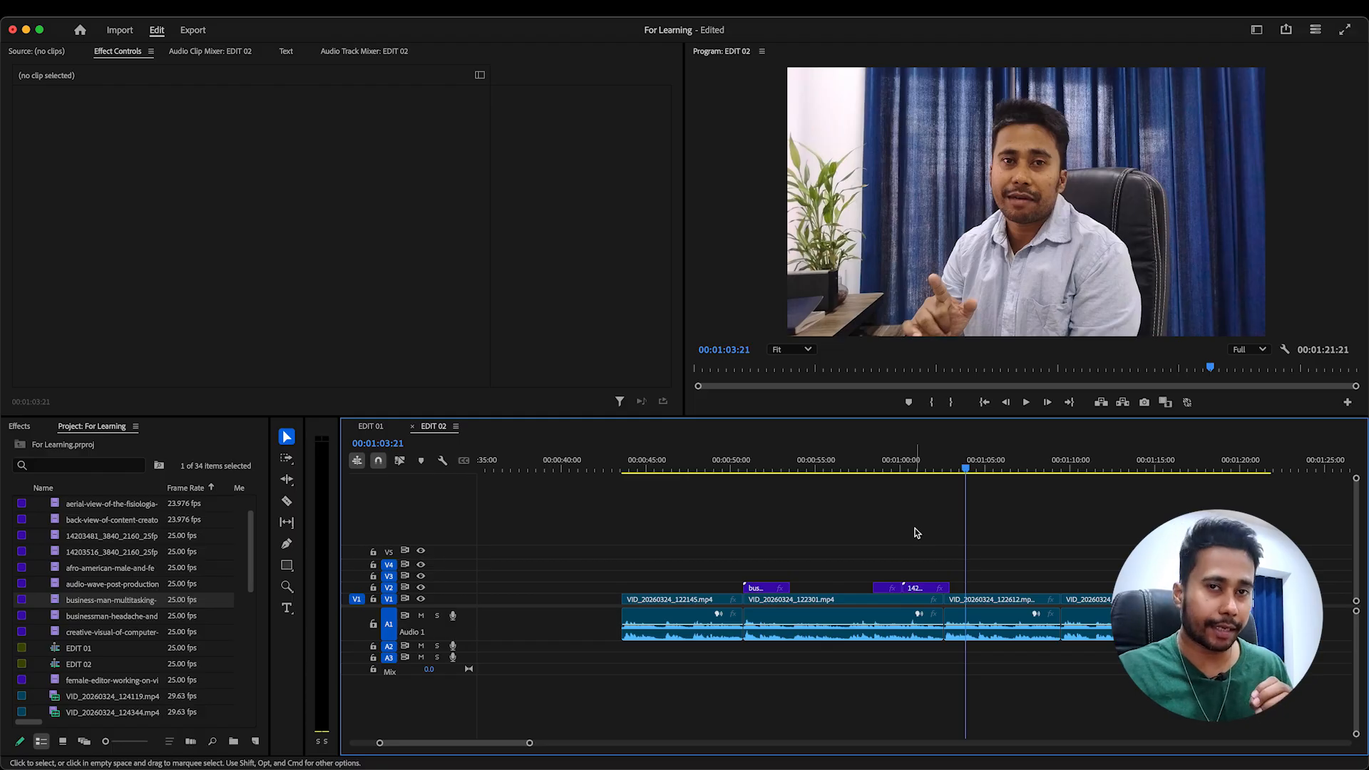
Shift VID_20260324_122612.mp4 and the clips after it 00:00:01:07 later on V1, and play up to the resulting gap
{"action": "left_click_drag", "start_coordinate": [1013, 553], "coordinate": [1125, 669]}
{"action": "left_click_drag", "start_coordinate": [983, 598], "coordinate": [997, 599]}
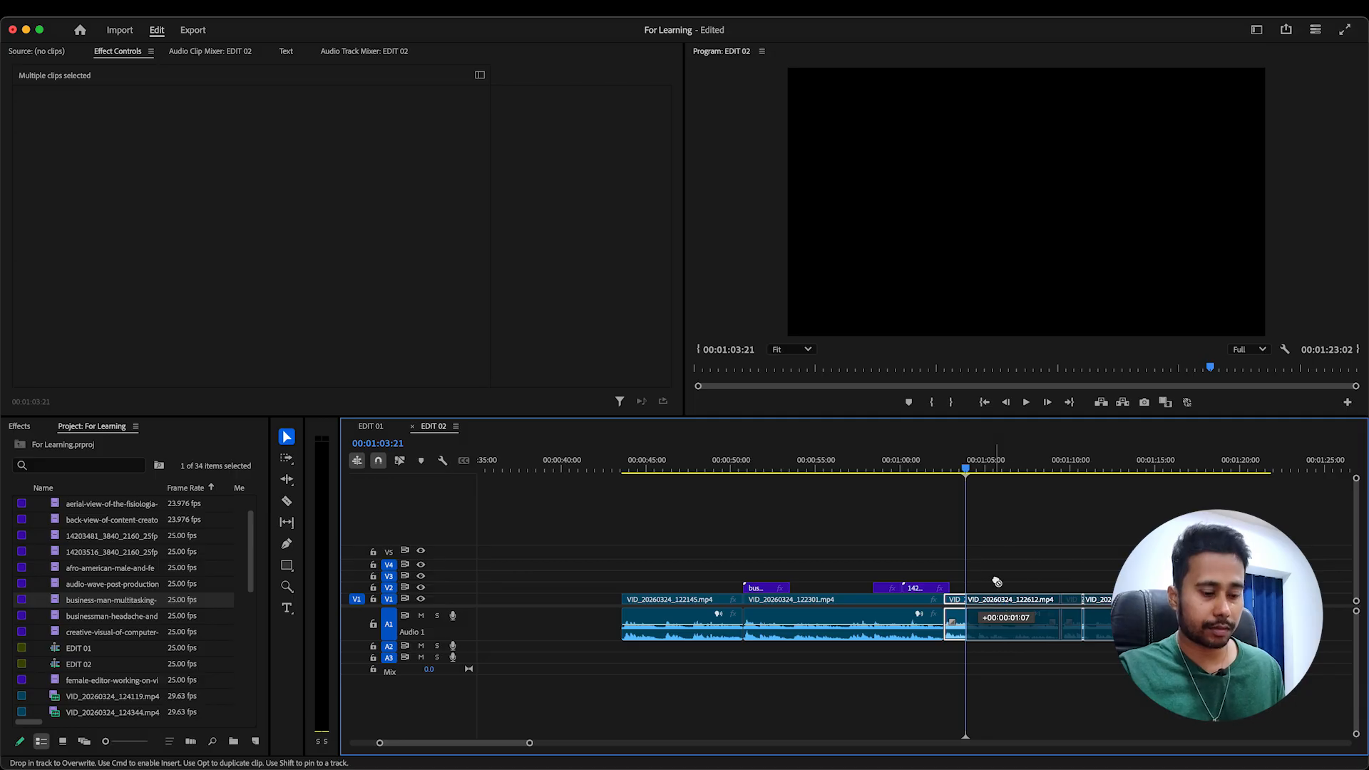
{"action": "left_click", "coordinate": [995, 541]}
{"action": "key", "text": "="}
{"action": "left_click", "coordinate": [727, 468]}
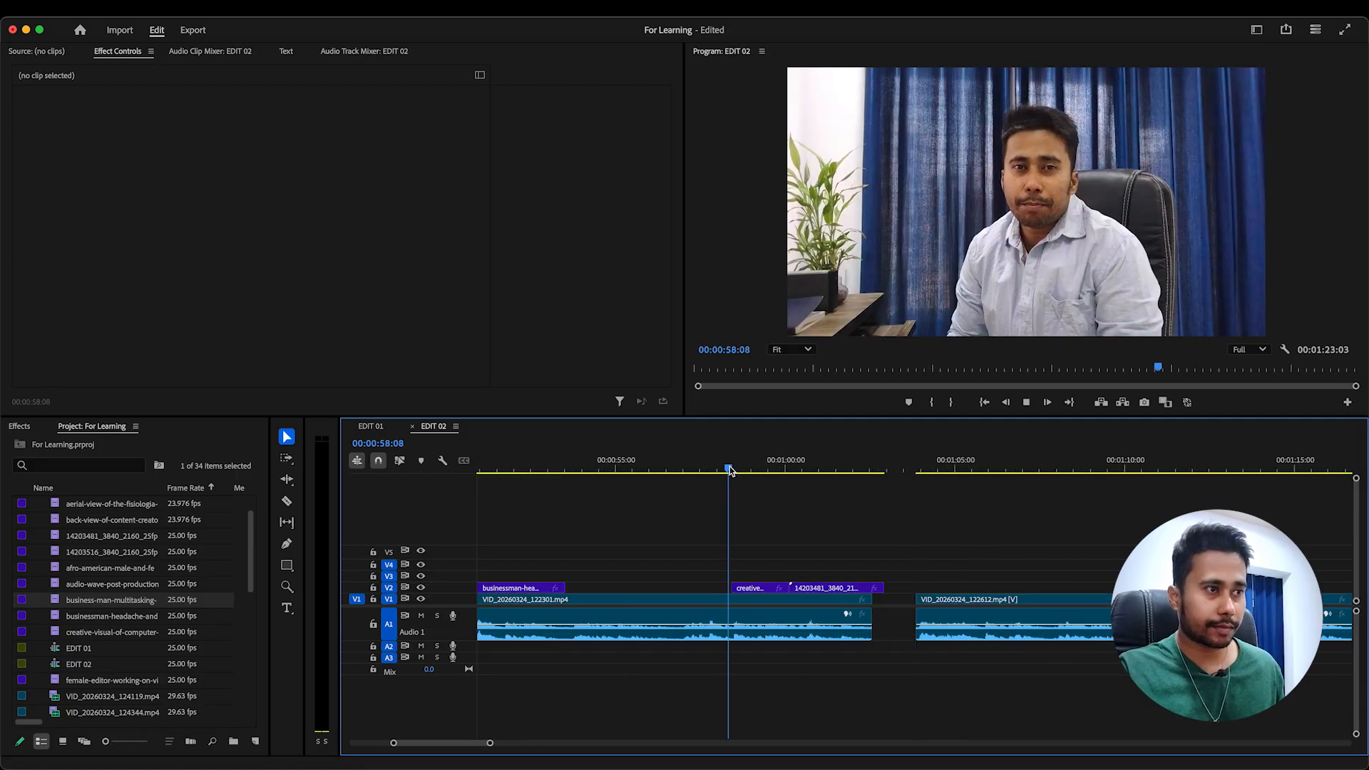
{"action": "key", "text": "space"}
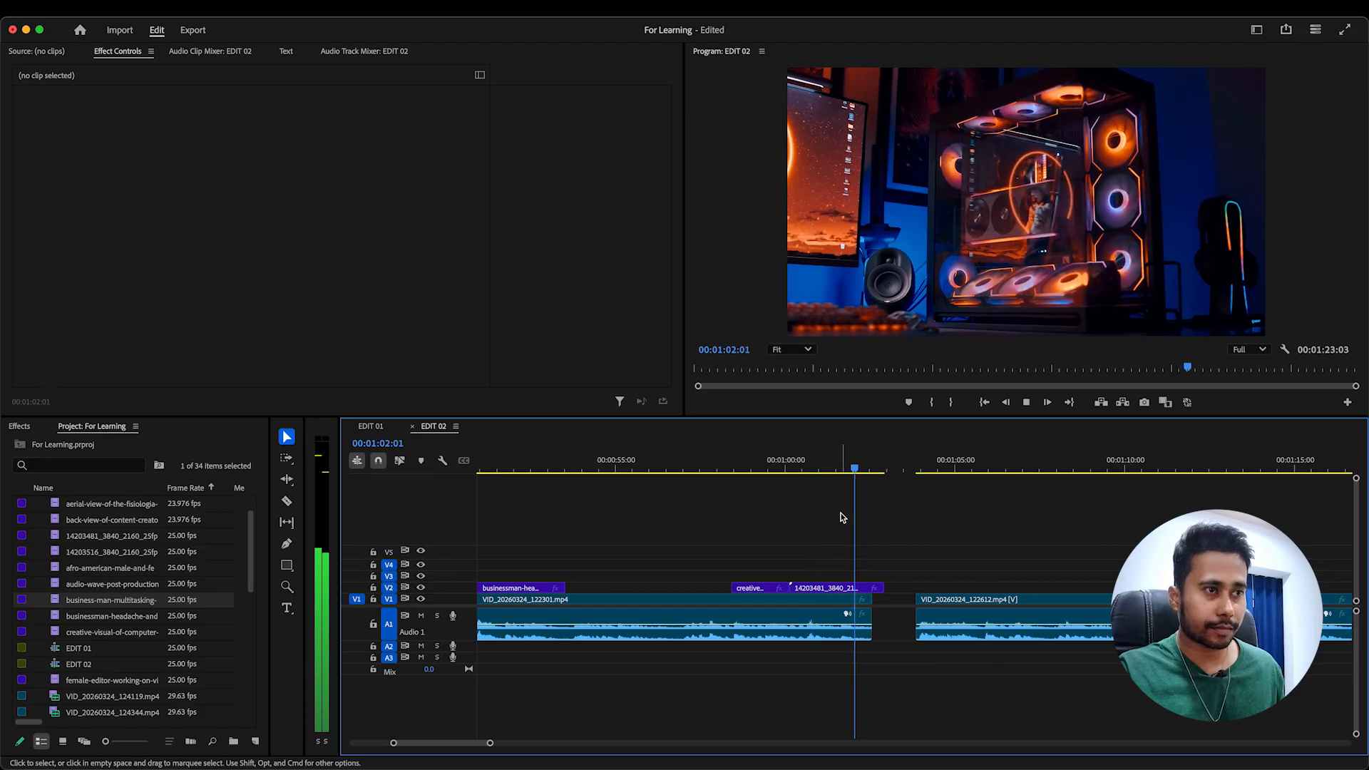
Extend the 14203481 B-roll clip to 00:01:03:15, align VID_20260324_122612.mp4 and the following clips to its end, and save the project
{"action": "left_click_drag", "start_coordinate": [883, 588], "coordinate": [940, 605]}
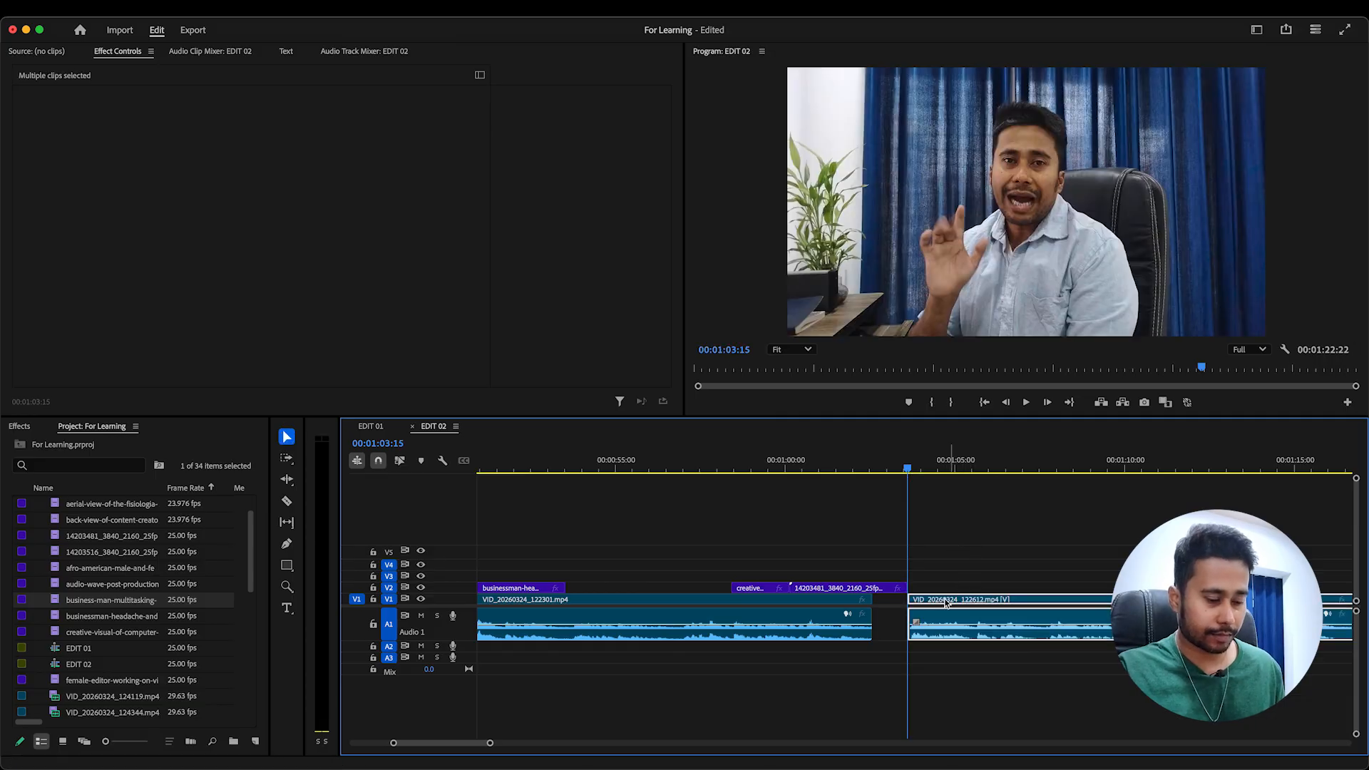
{"action": "left_click", "coordinate": [965, 535]}
{"action": "key", "text": "minus"}
{"action": "key", "text": "cmd+s"}
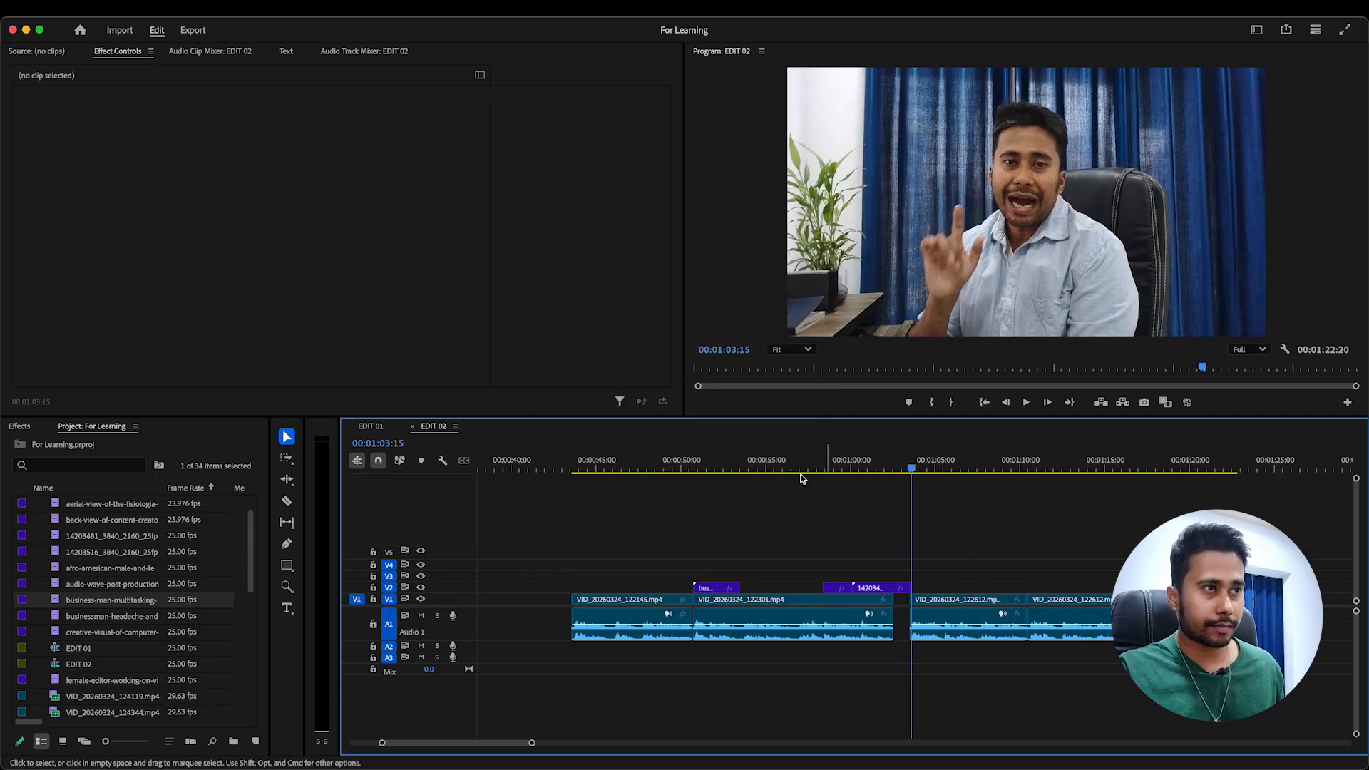
Play the end of VID_20260324_122301.mp4 across the gap covered by the 14203481 B-roll clip, and save the project
{"action": "left_click", "coordinate": [804, 469]}
{"action": "key", "text": "space"}
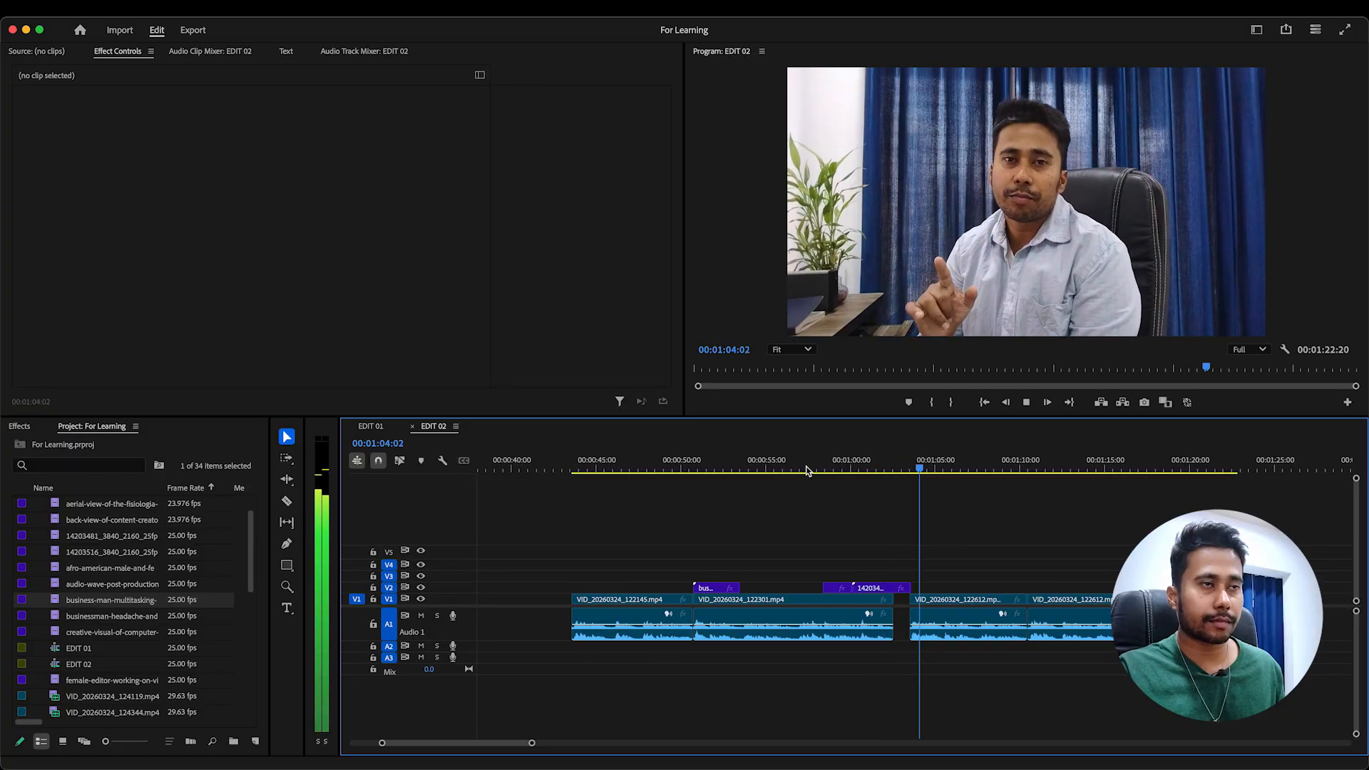
{"action": "key", "text": "space"}
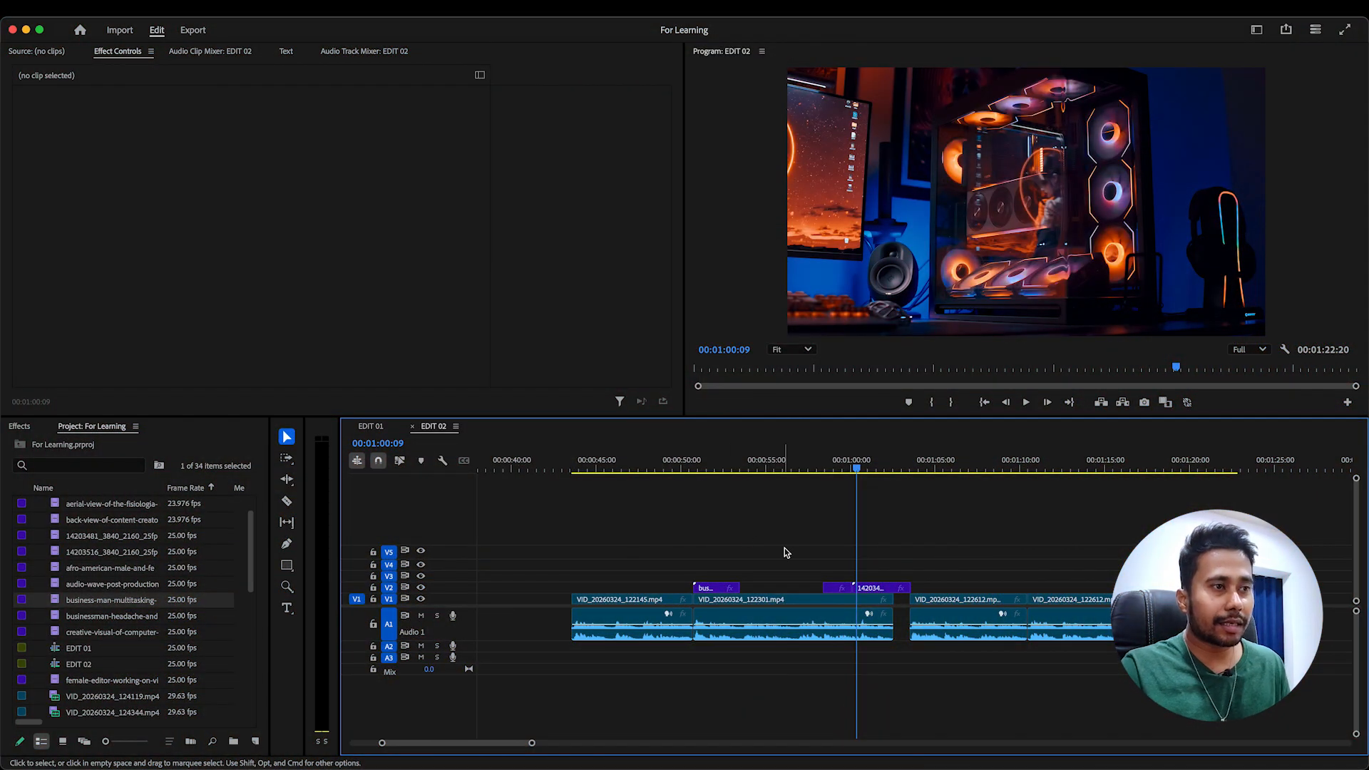
{"action": "left_click_drag", "start_coordinate": [791, 547], "coordinate": [871, 587]}
{"action": "left_click", "coordinate": [903, 571]}
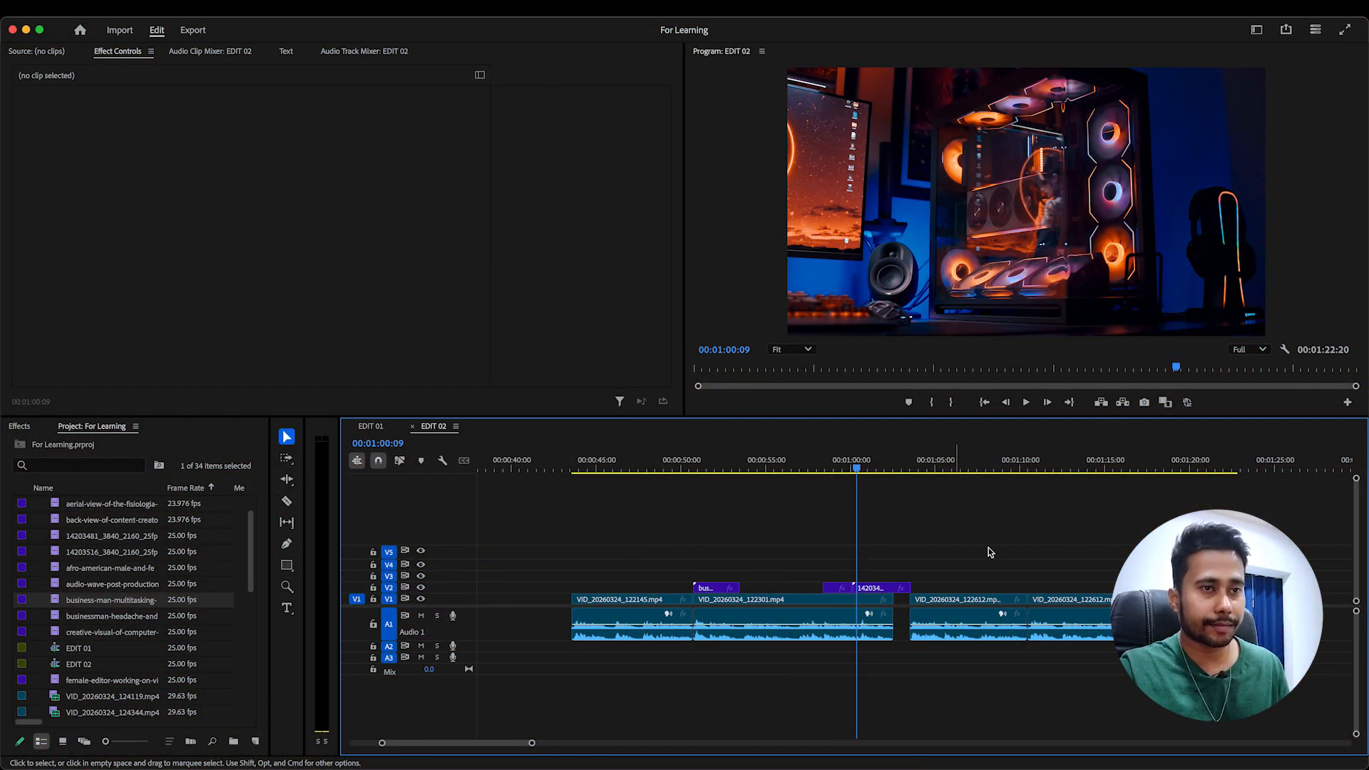
{"action": "key", "text": "super+s"}
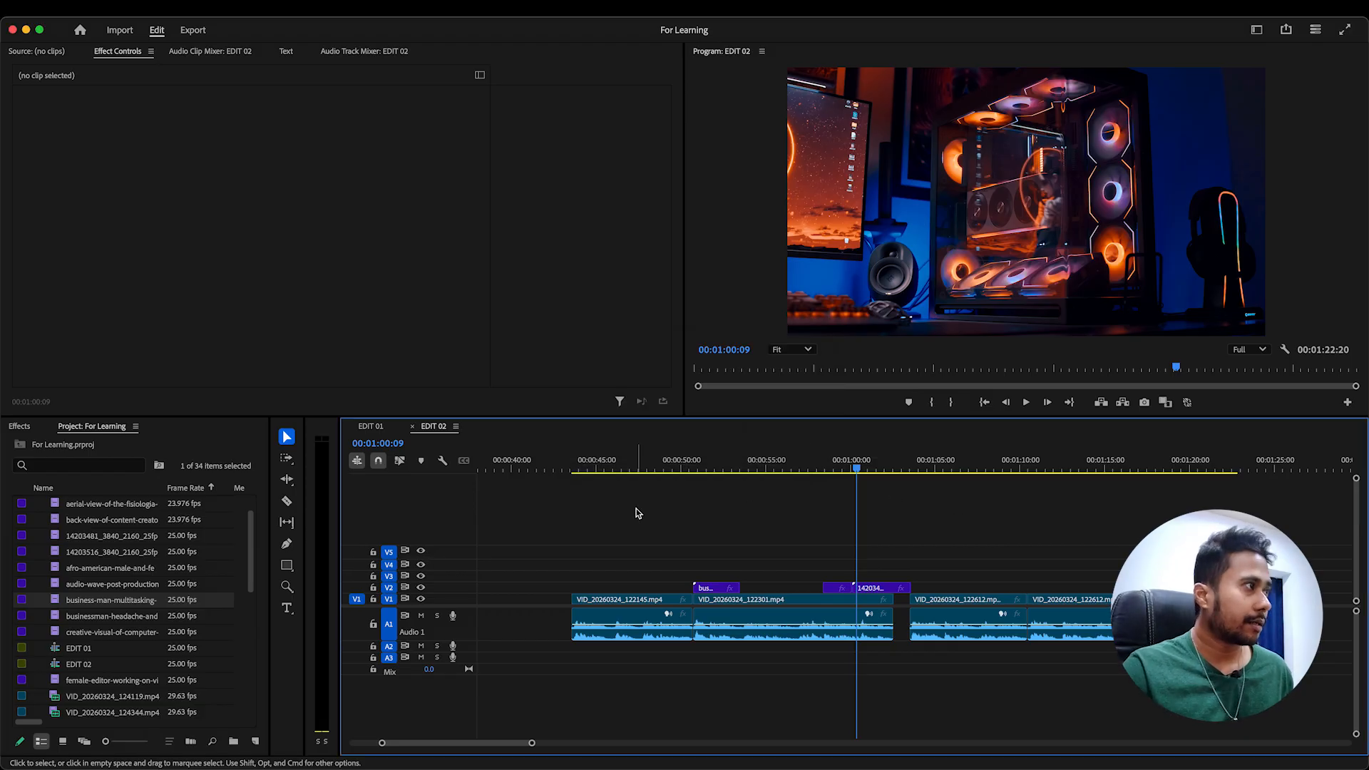
Clear the "trans" filter from the effects search
{"action": "left_click", "coordinate": [20, 428]}
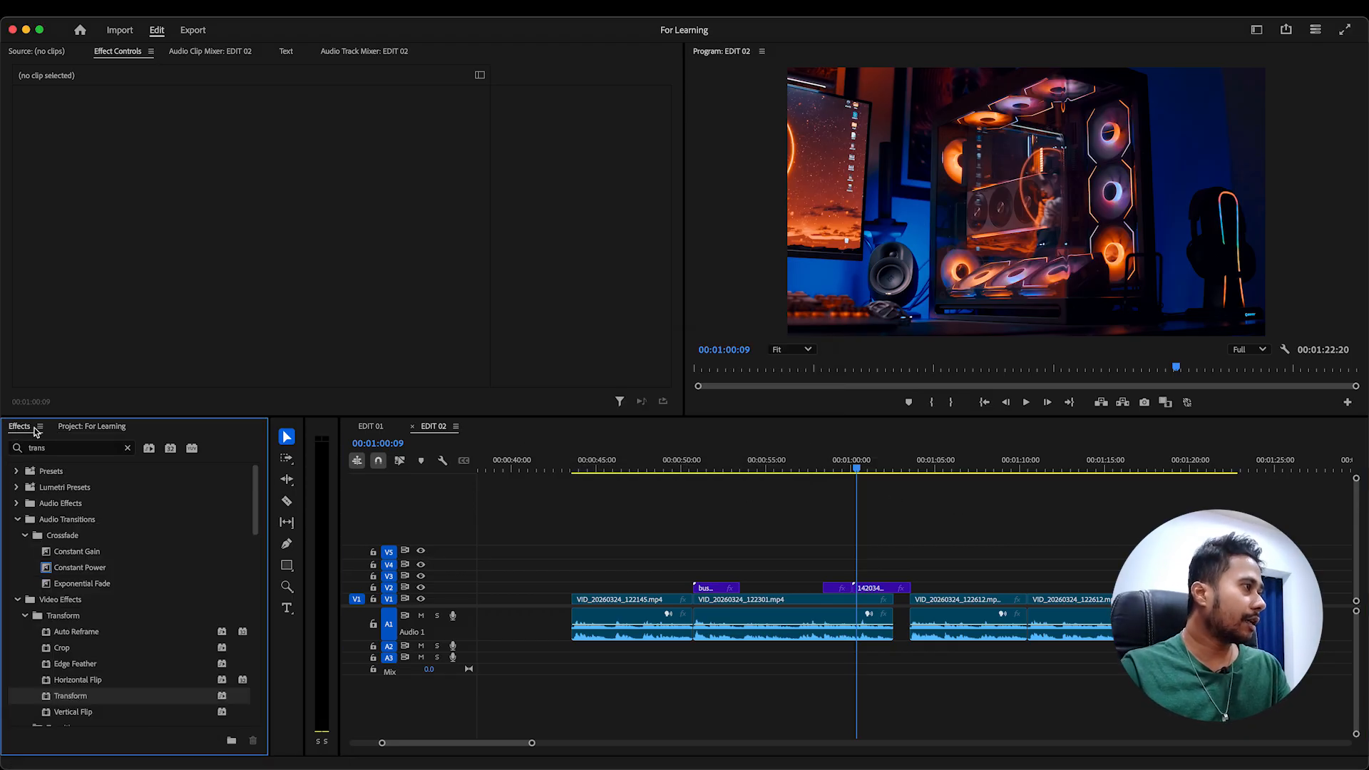
{"action": "left_click", "coordinate": [128, 447]}
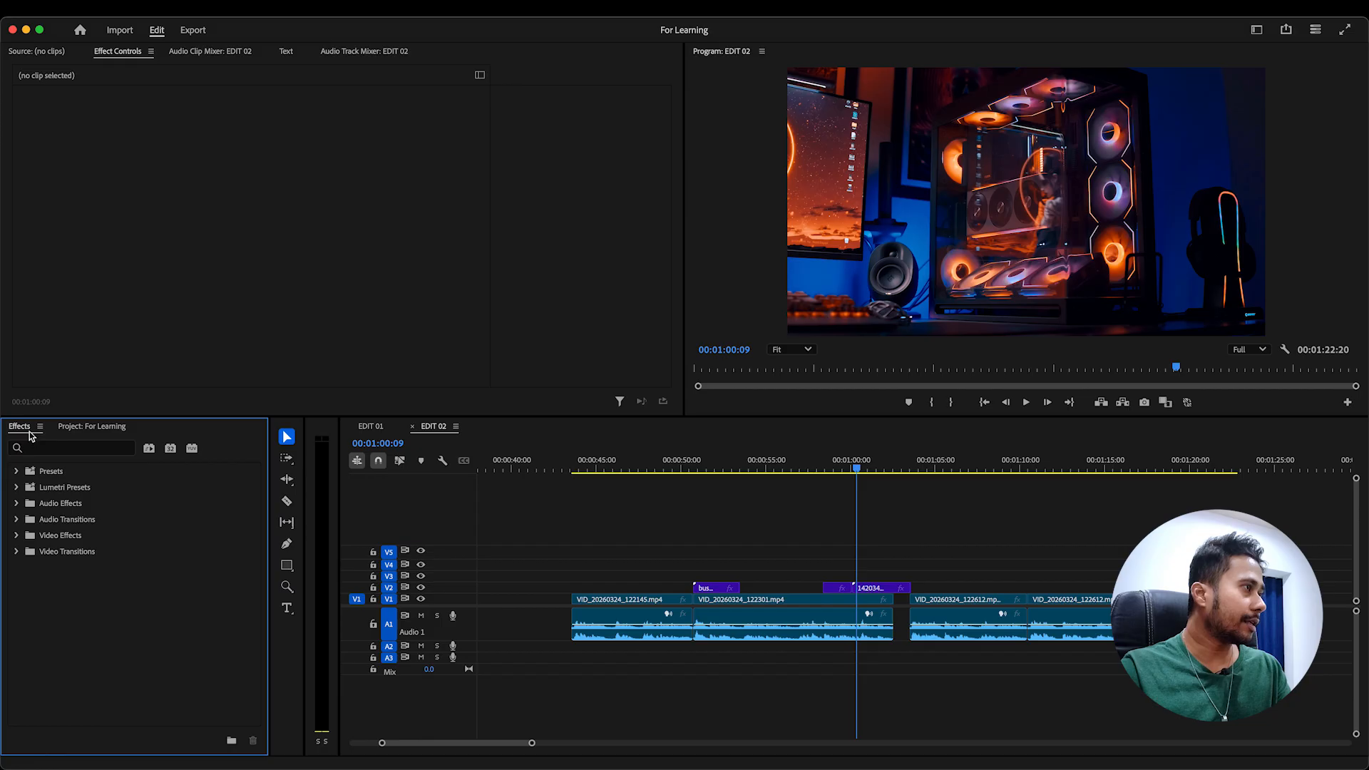
{"action": "left_click", "coordinate": [125, 429]}
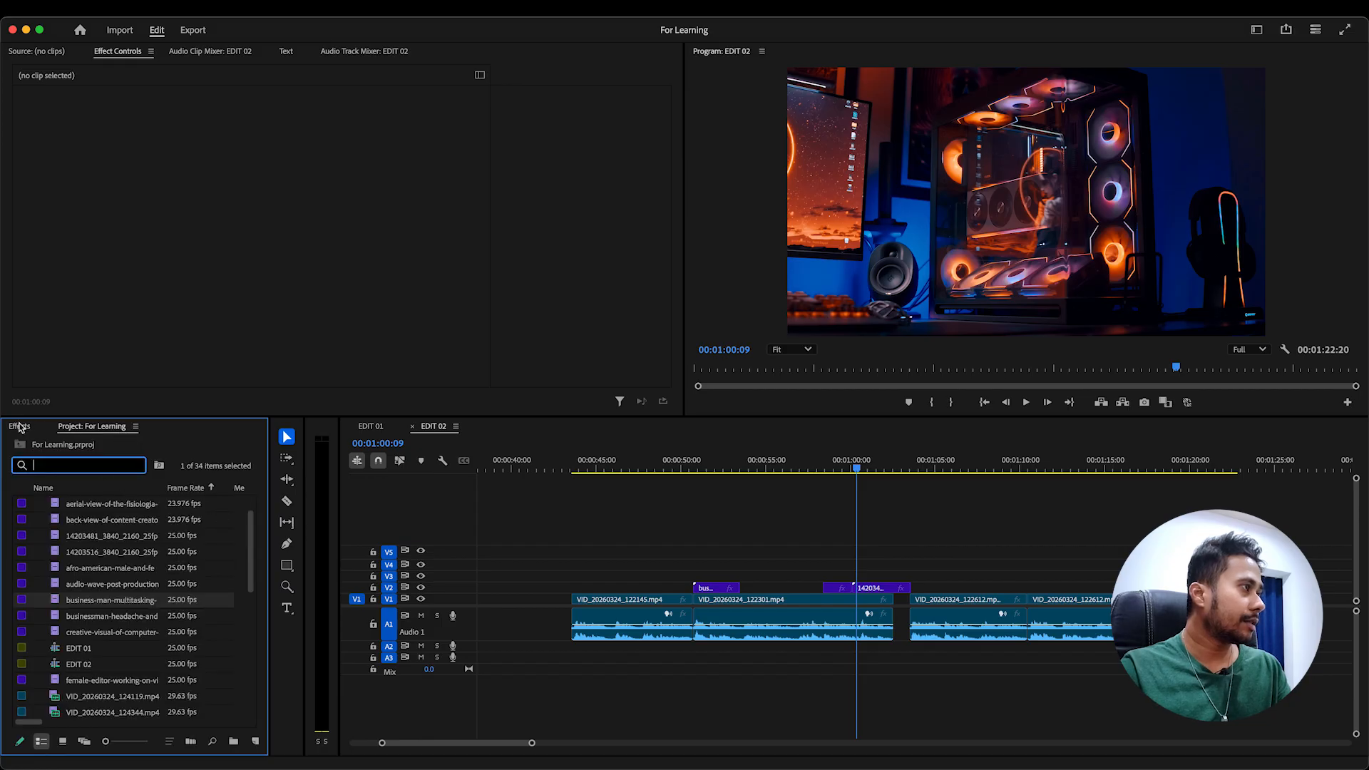
{"action": "left_click", "coordinate": [20, 427]}
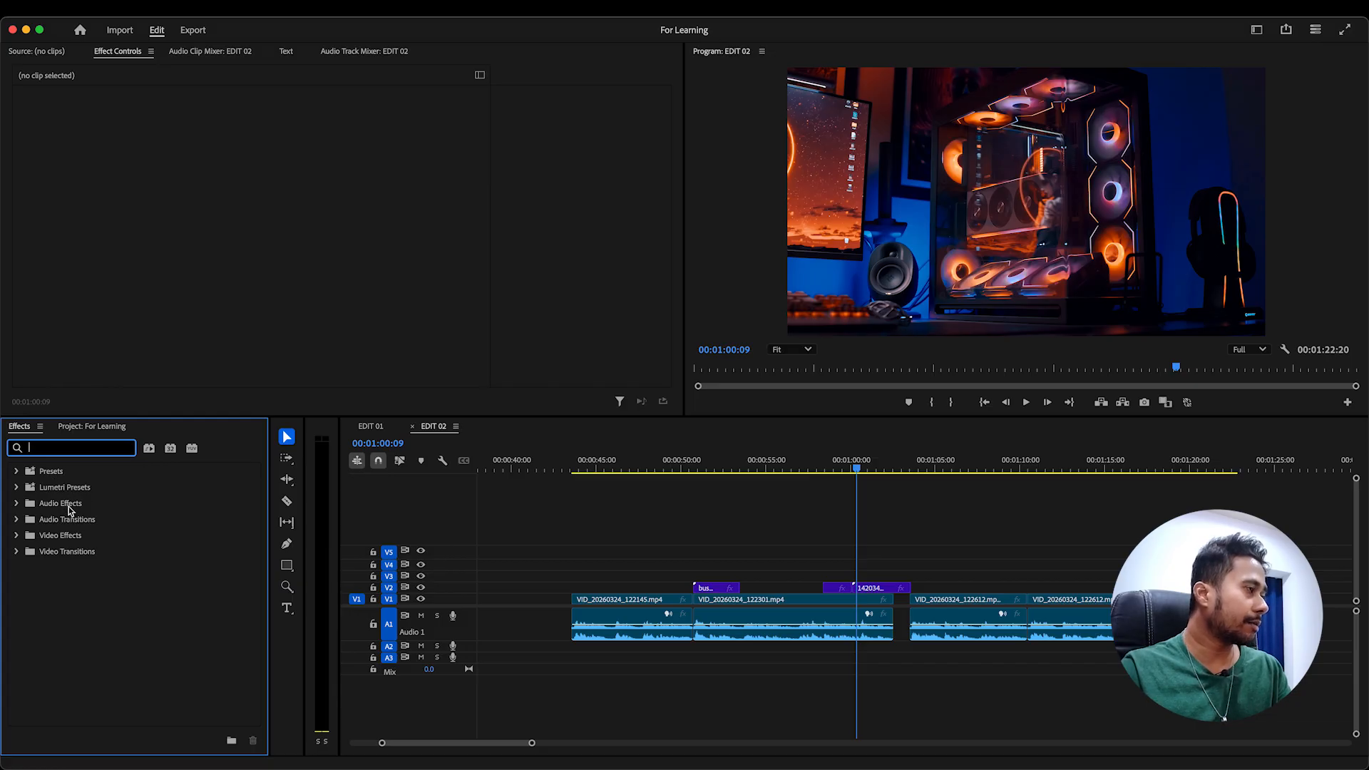
From the Dissolve video transitions, apply Additive Dissolve to the cut between VID_20260324_122145.mp4 and VID_20260324_122301.mp4
{"action": "left_click", "coordinate": [71, 539]}
{"action": "left_click", "coordinate": [70, 555]}
{"action": "left_click", "coordinate": [16, 552]}
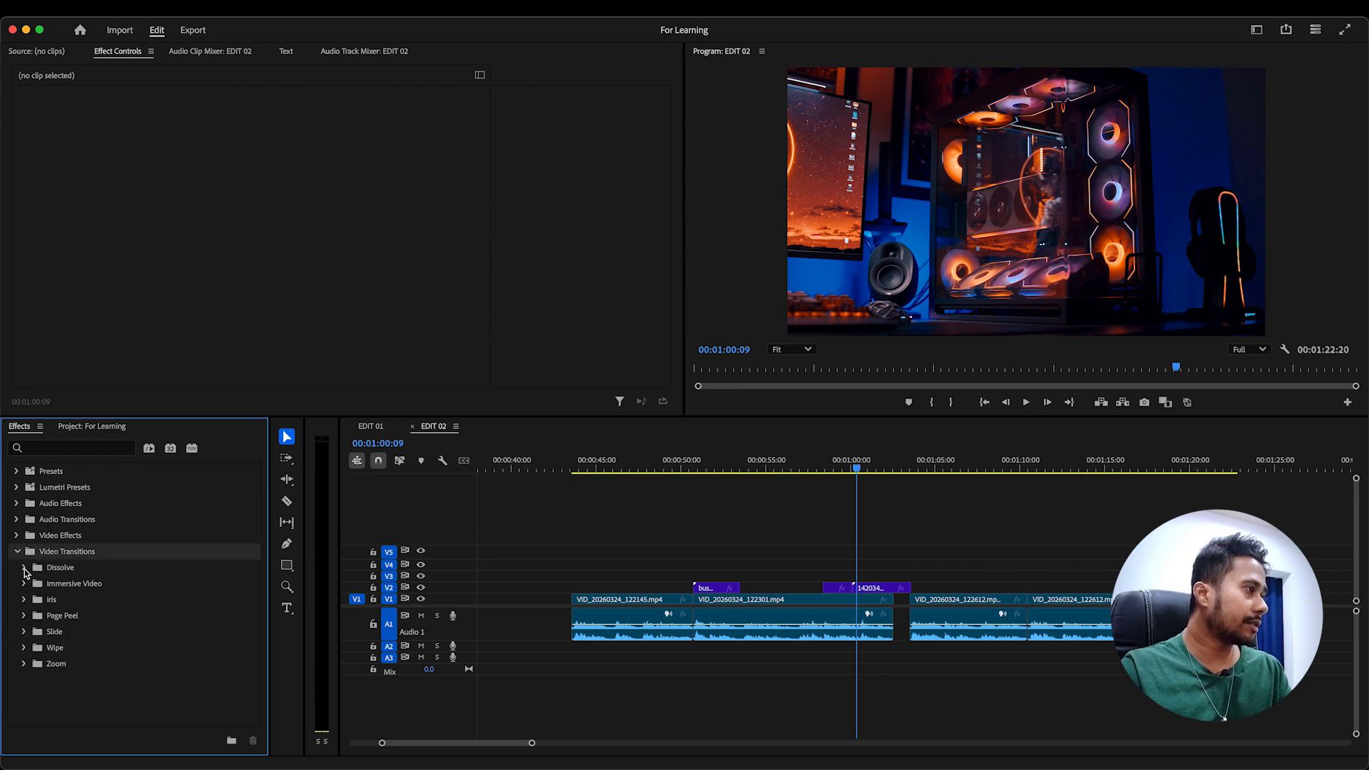
{"action": "left_click", "coordinate": [23, 567]}
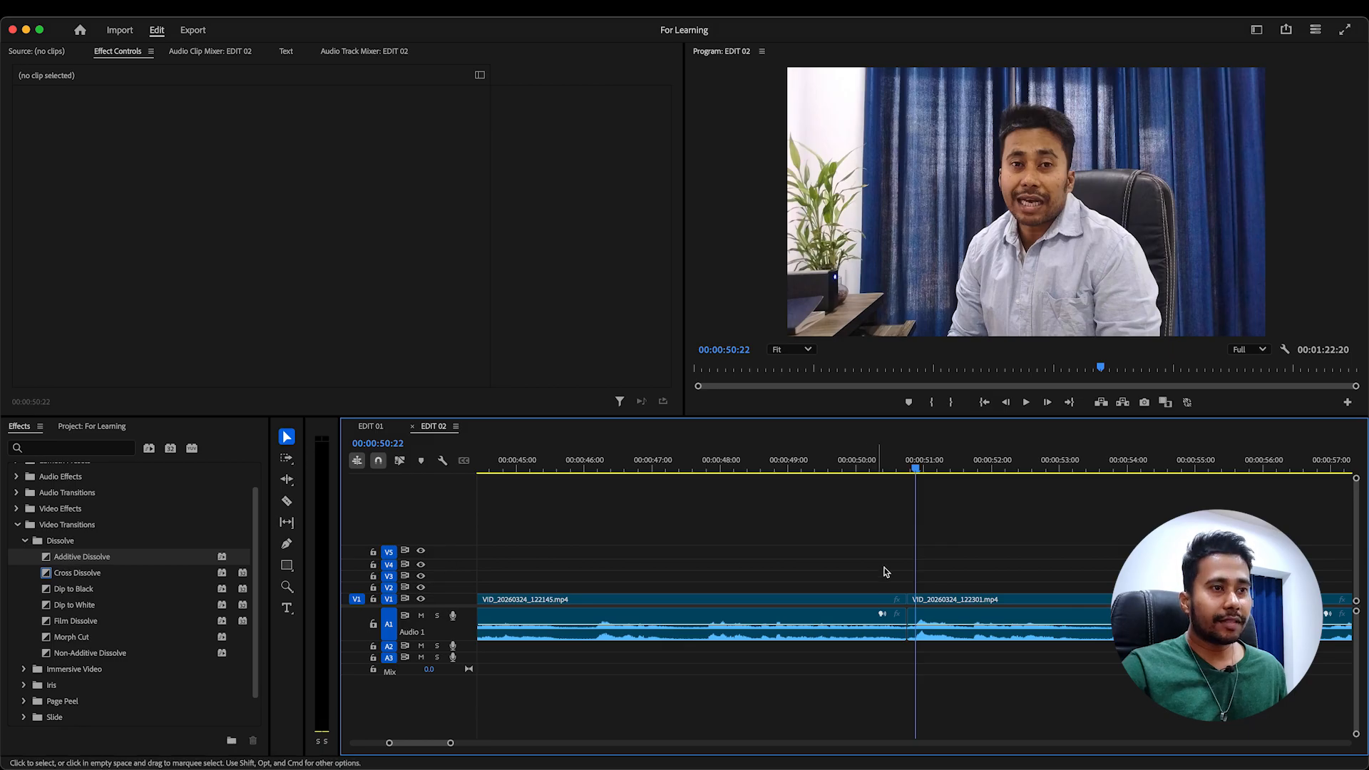
{"action": "left_click", "coordinate": [904, 600]}
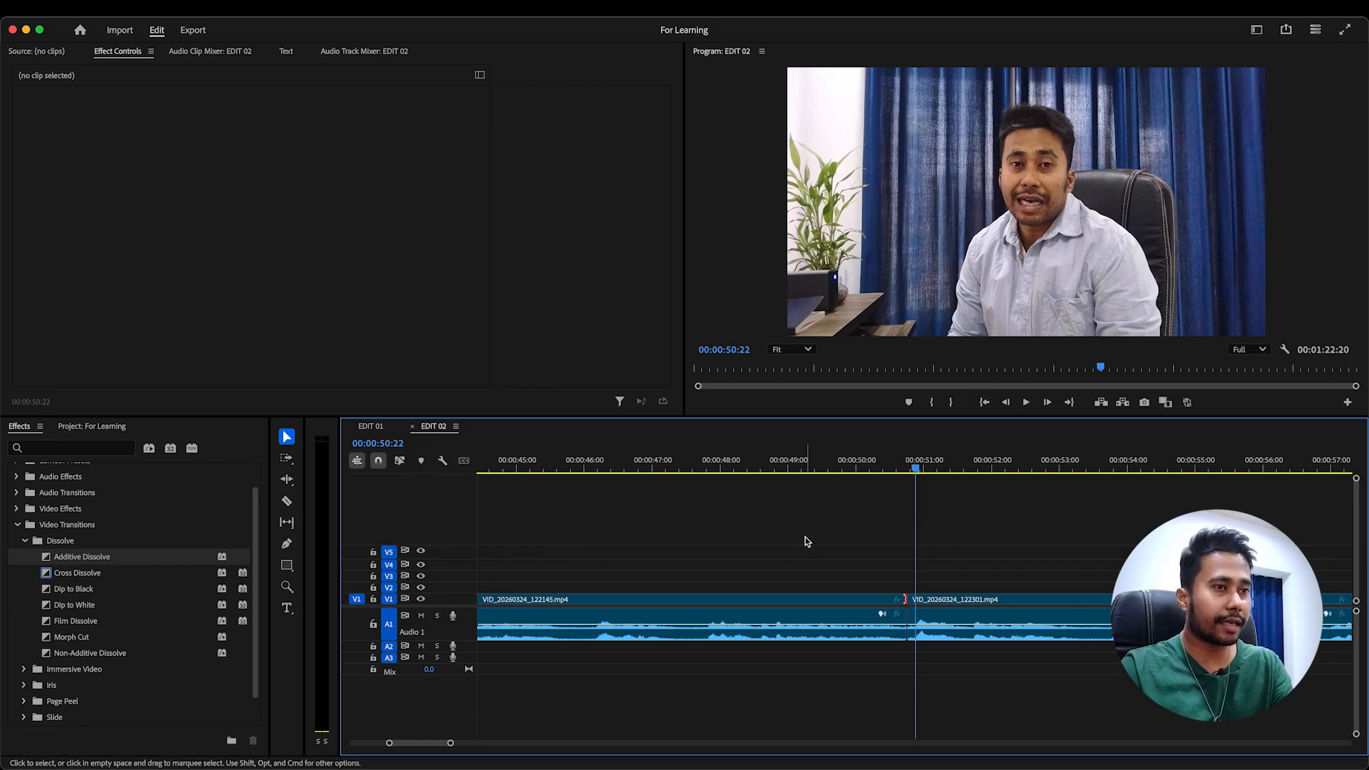
{"action": "left_click_drag", "start_coordinate": [112, 557], "coordinate": [910, 603]}
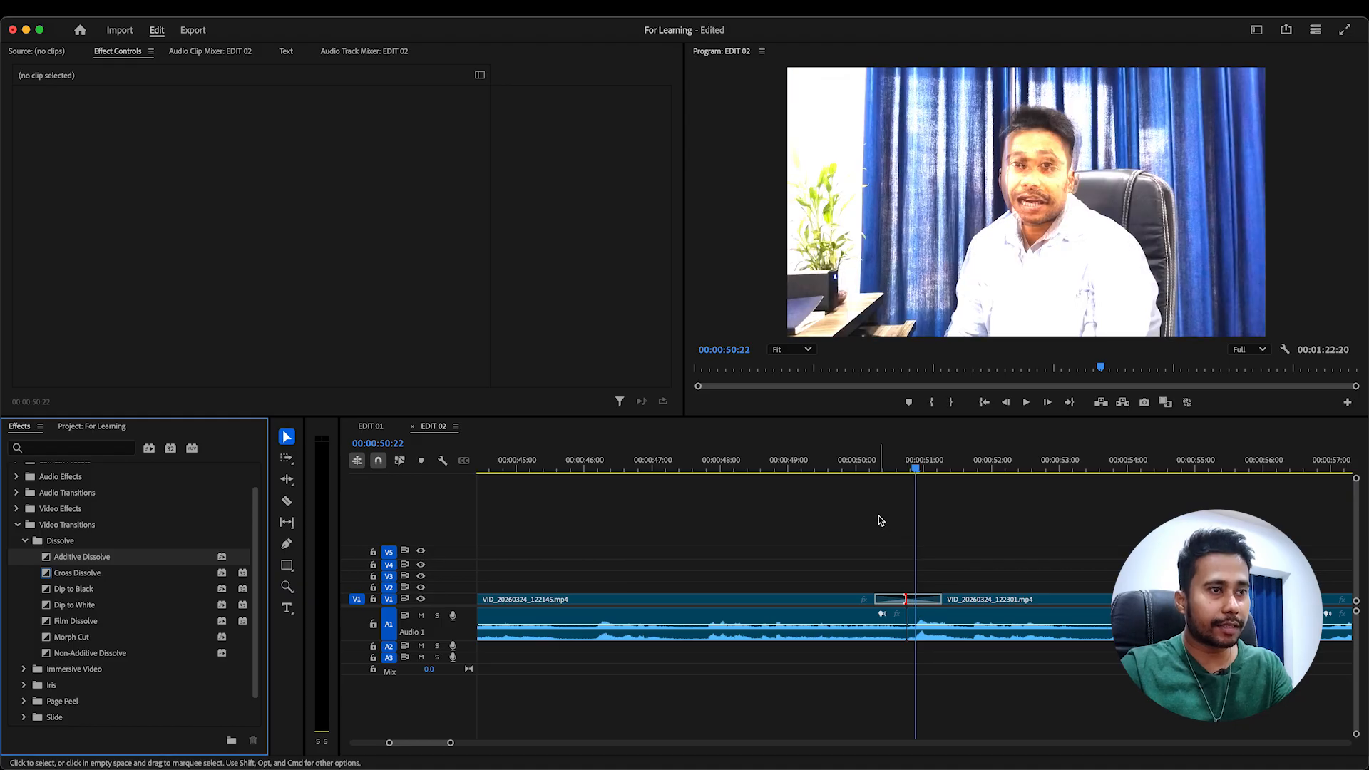
Set the Additive Dissolve transition's duration to 00:00:01:15
{"action": "double_click", "coordinate": [895, 603]}
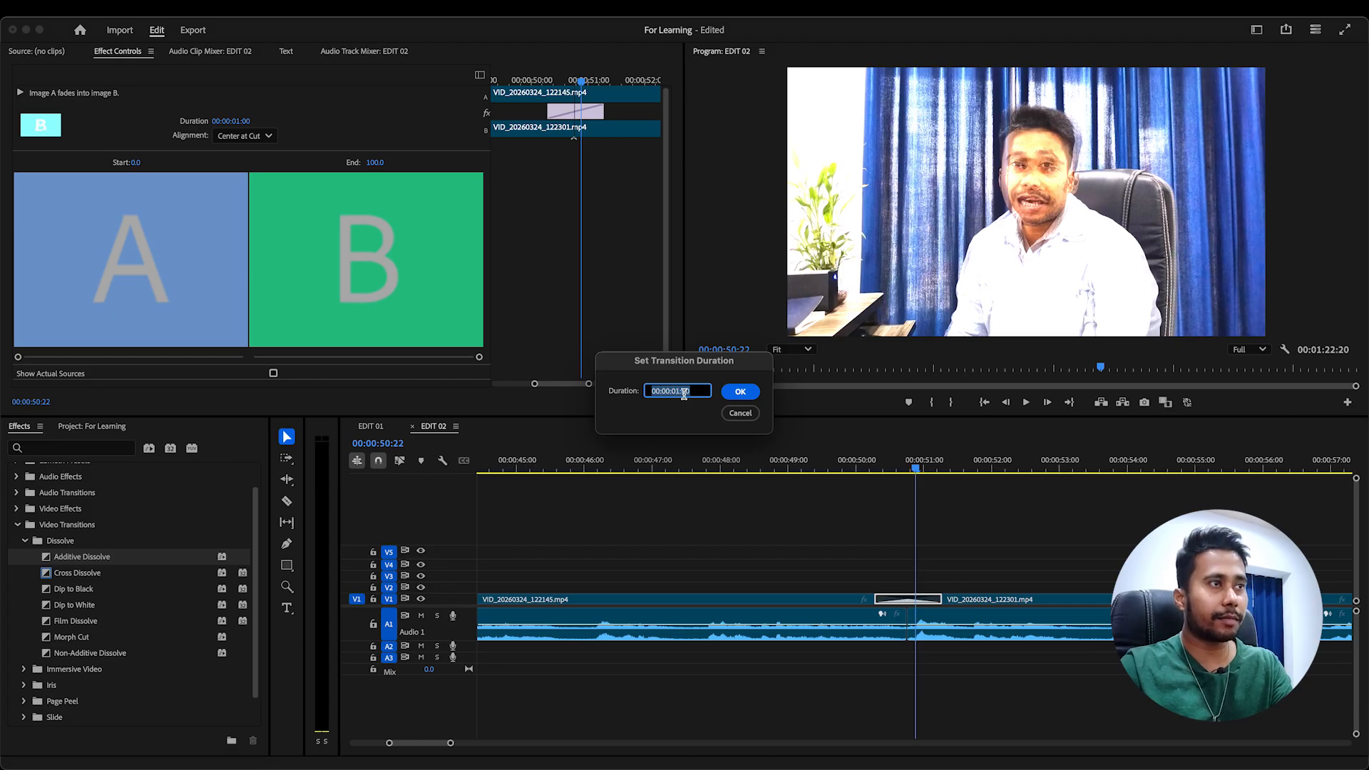
{"action": "left_click", "coordinate": [683, 392]}
{"action": "left_click_drag", "start_coordinate": [682, 391], "coordinate": [691, 391]}
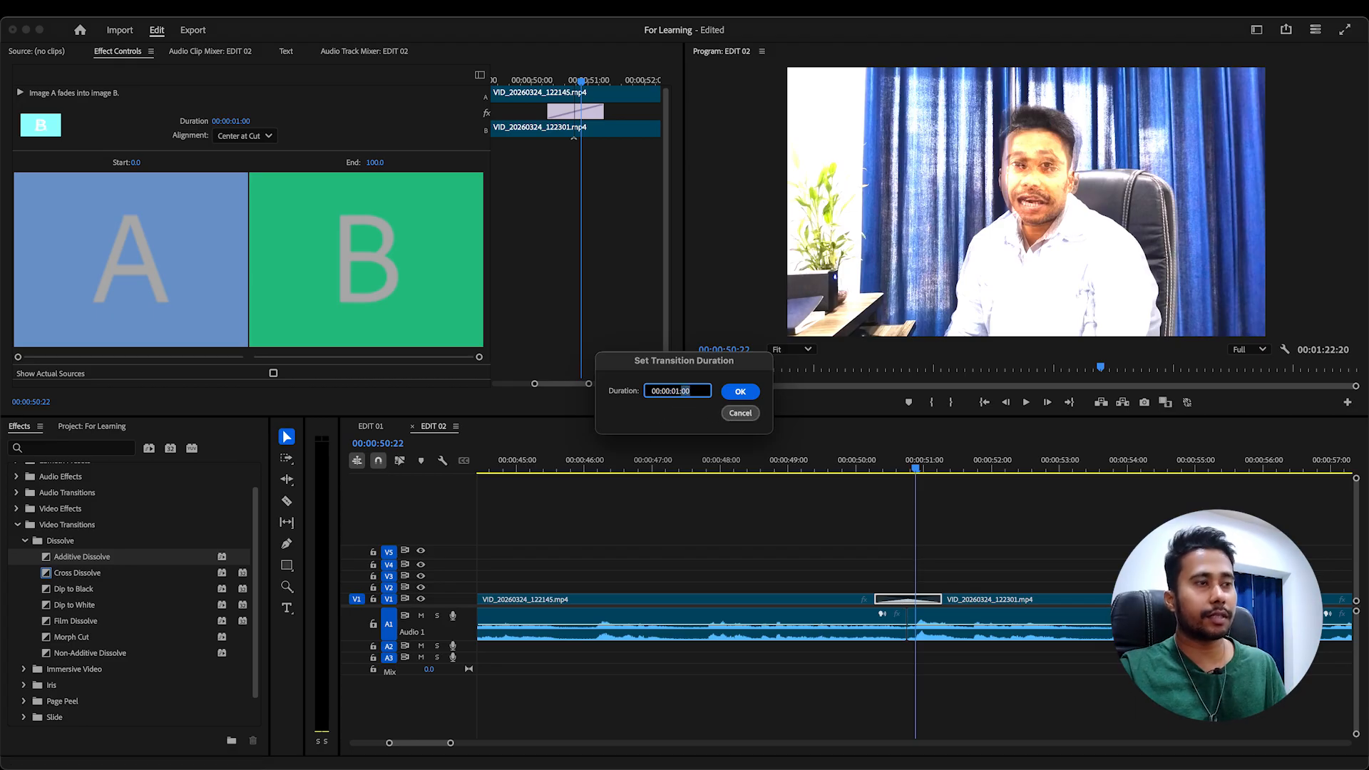
{"action": "type", "text": "15"}
{"action": "left_click", "coordinate": [740, 396]}
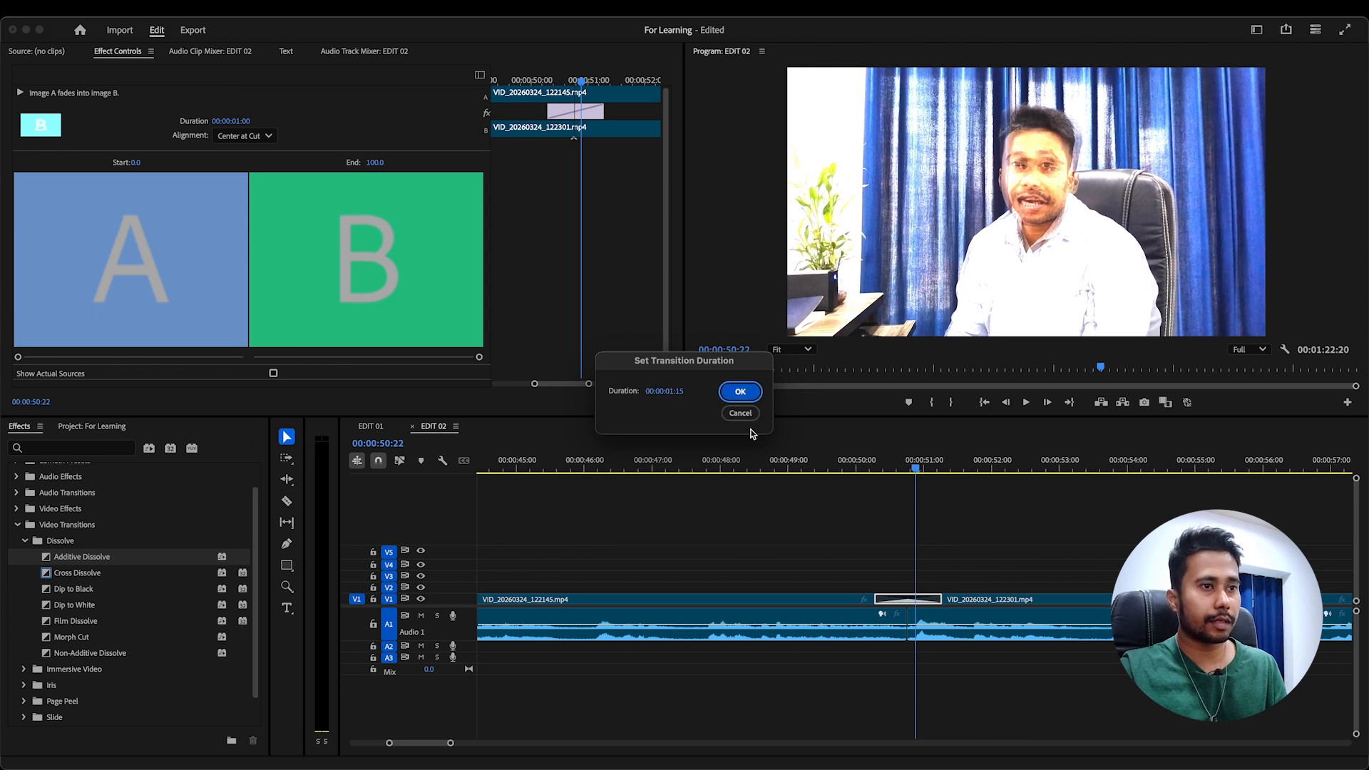
{"action": "left_click", "coordinate": [848, 510]}
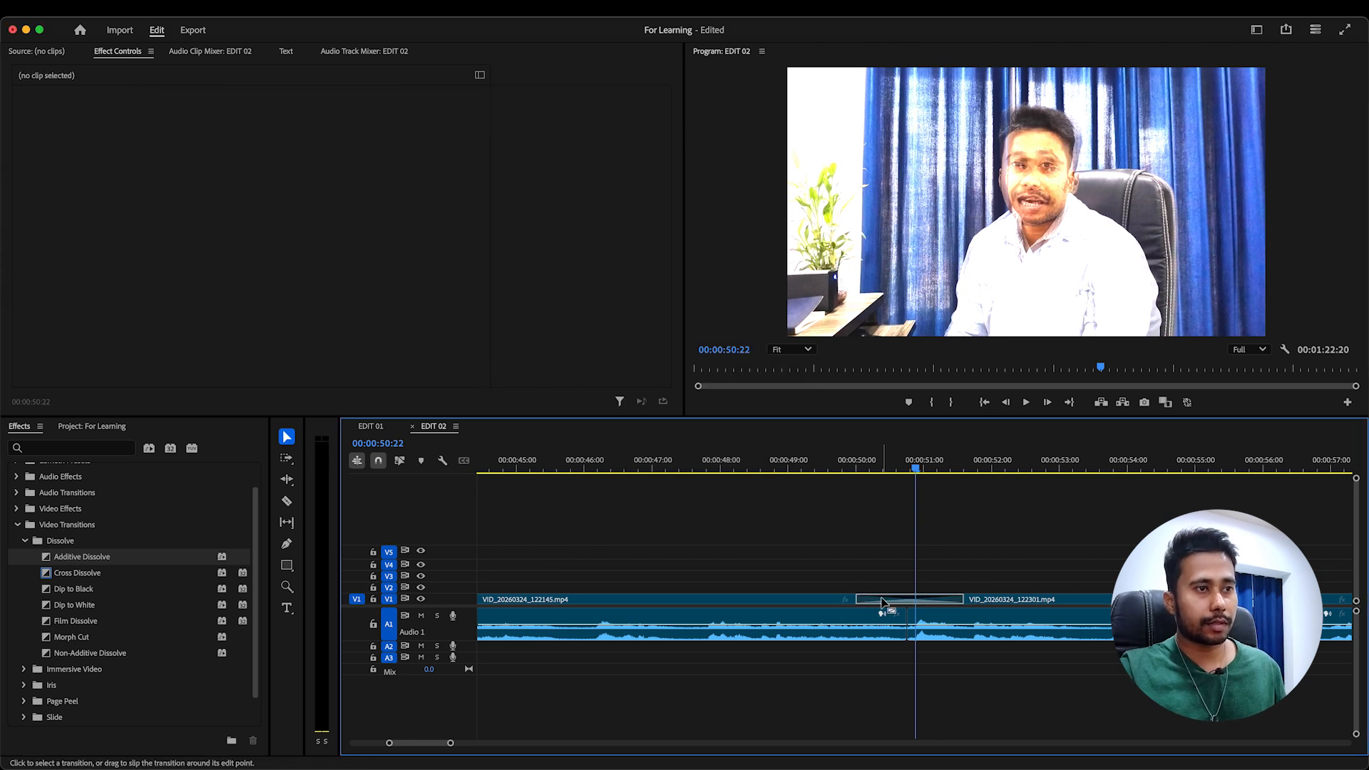
Shorten the Additive Dissolve between VID_20260324_122145.mp4 and VID_20260324_122301.mp4 to a duration of 15 frames
{"action": "double_click", "coordinate": [882, 599]}
{"action": "type", "text": "15"}
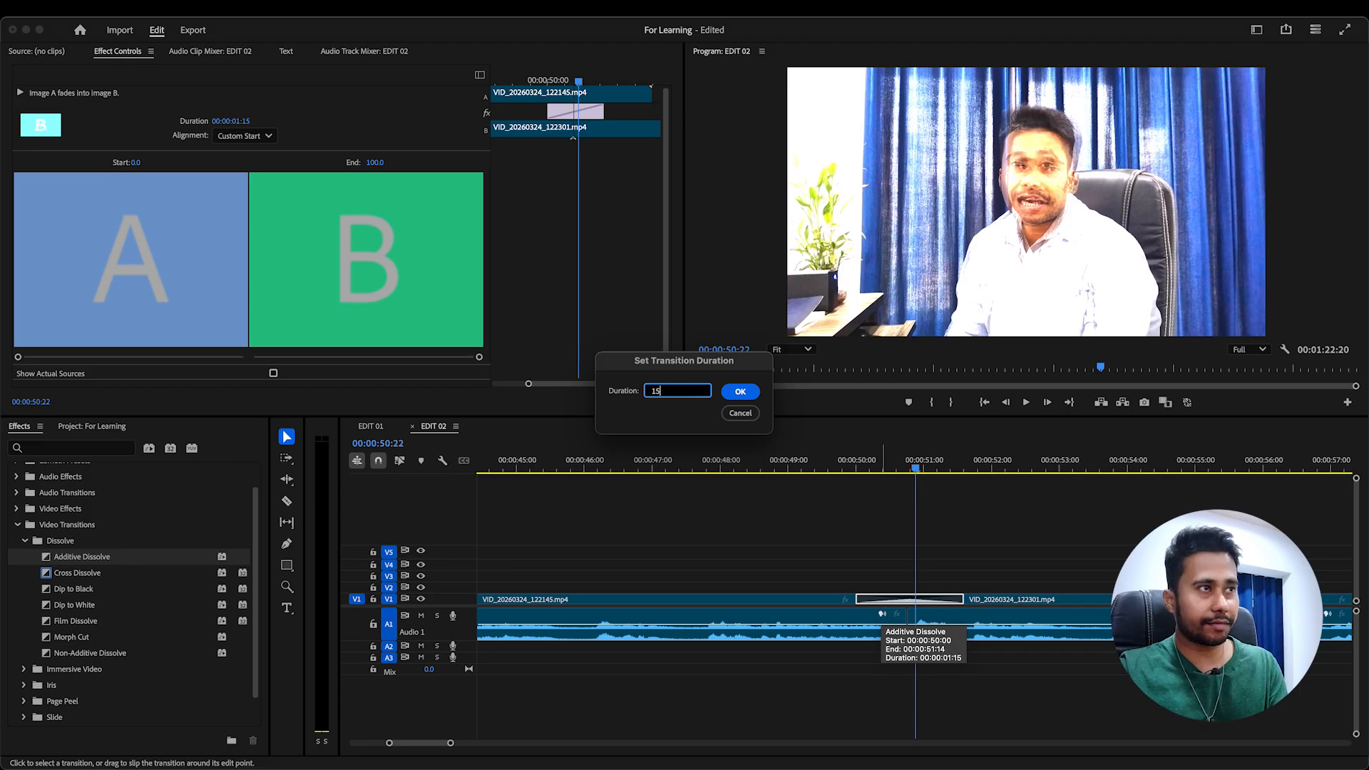
{"action": "left_click", "coordinate": [740, 392]}
{"action": "left_click", "coordinate": [849, 534]}
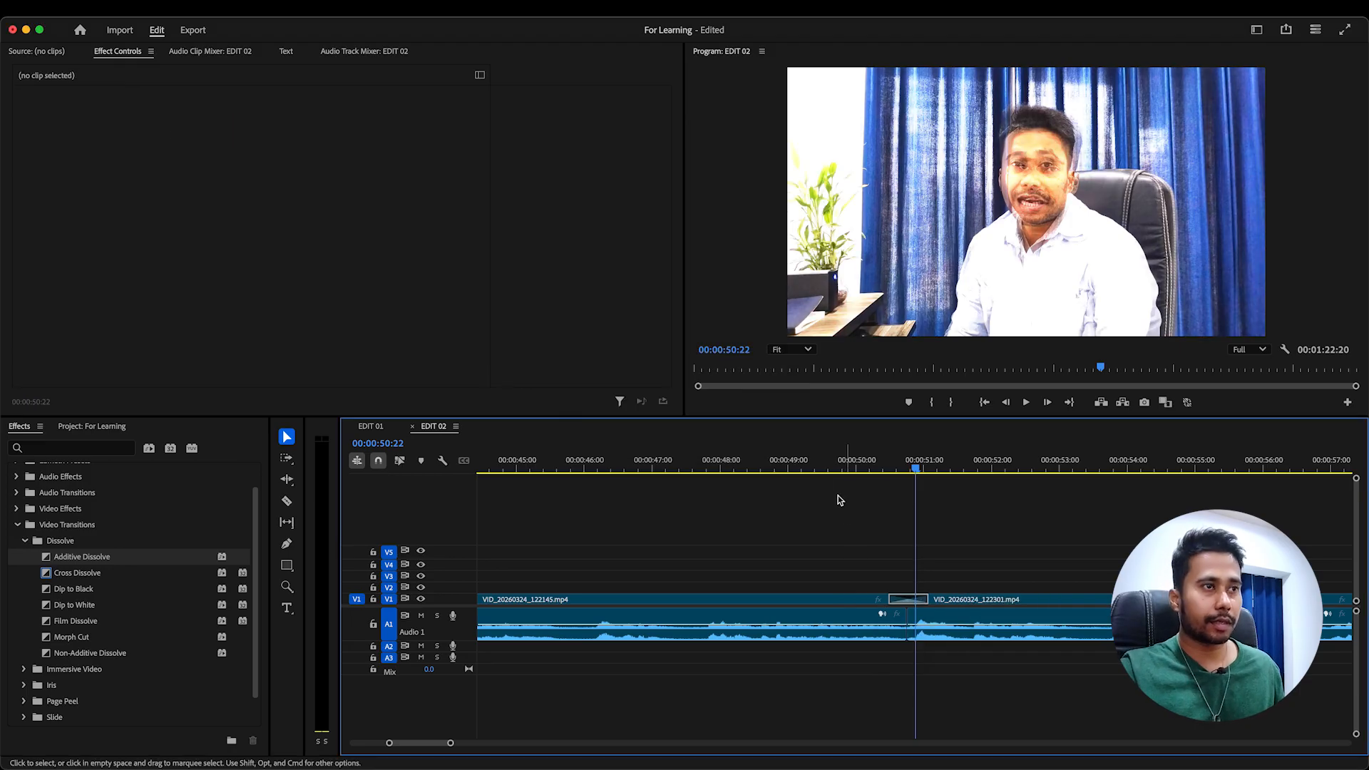
Play the sequence across the shortened Additive Dissolve and save the project
{"action": "left_click", "coordinate": [825, 464]}
{"action": "key", "text": "space"}
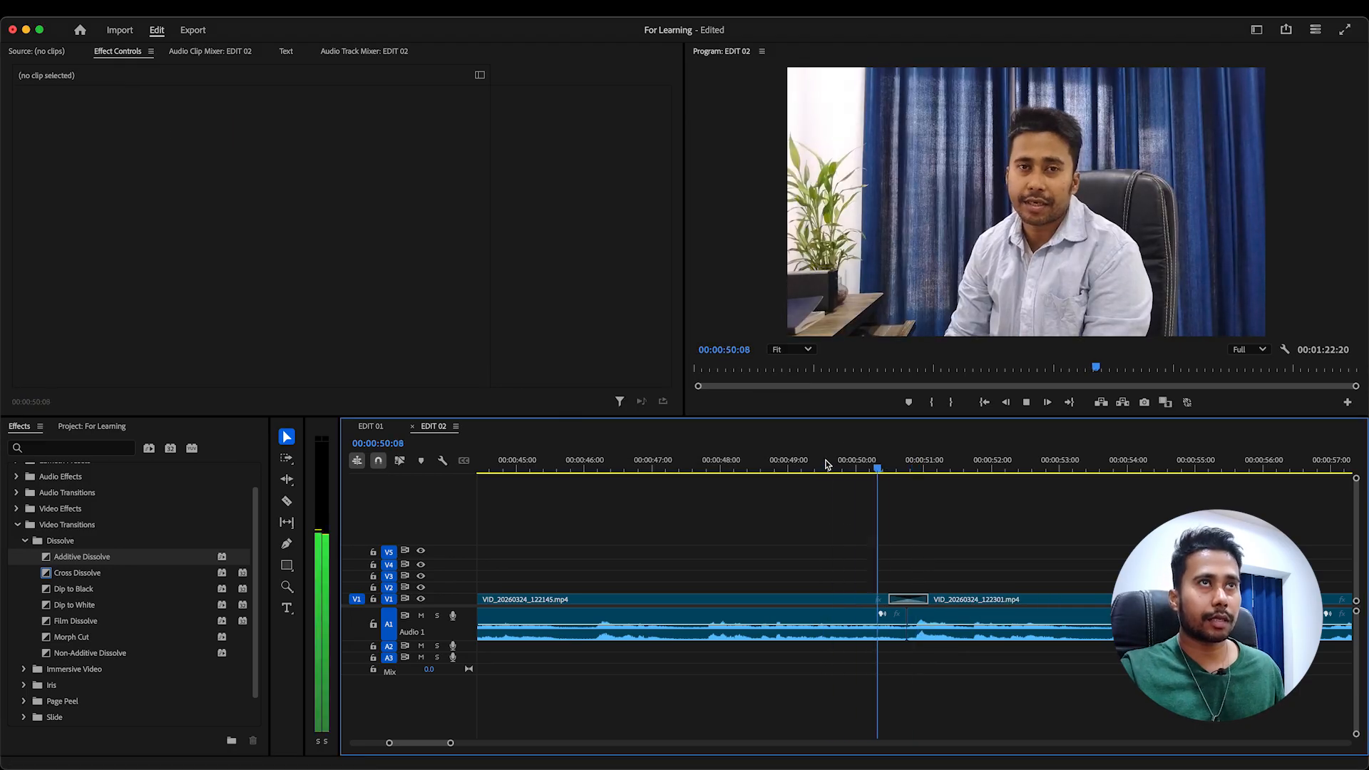
{"action": "key", "text": "space"}
{"action": "key", "text": "super+s"}
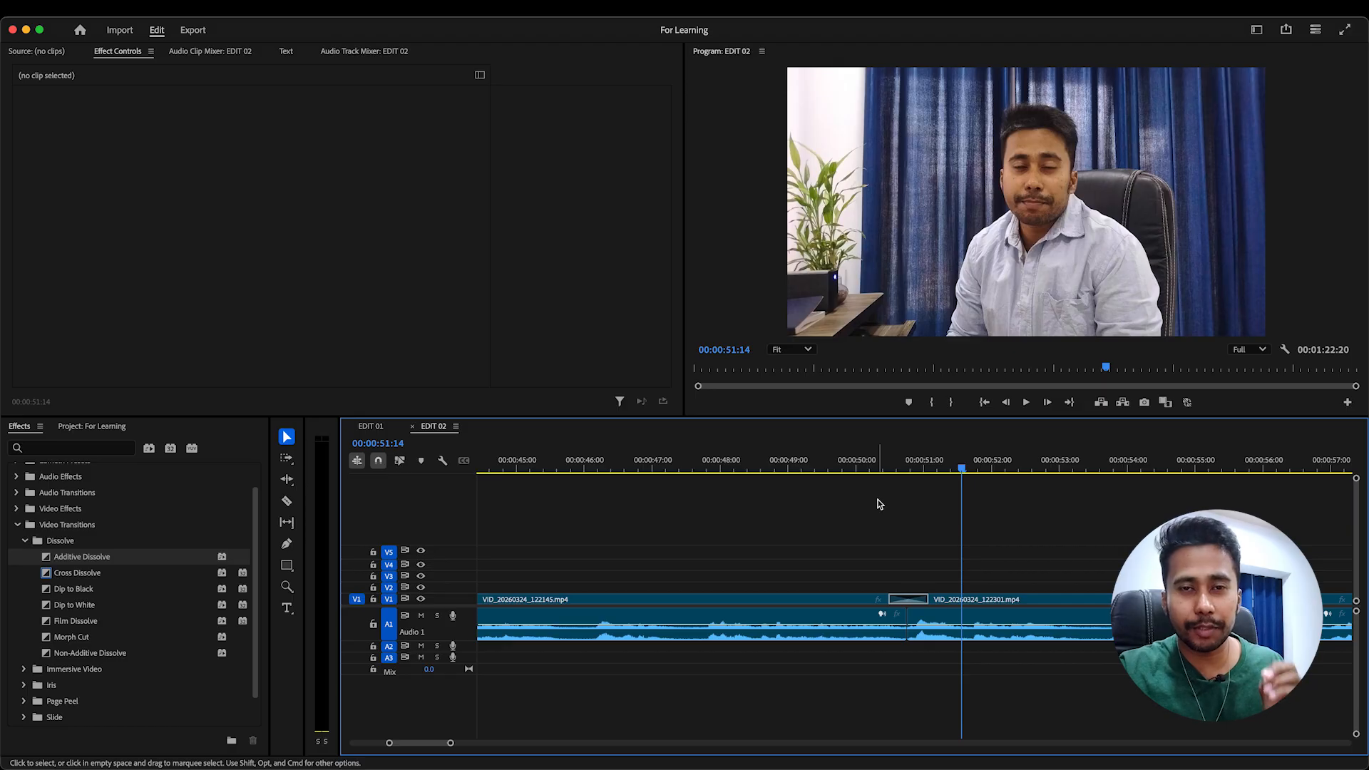
Replace the Additive Dissolve on the cut between the two talking-head clips with a Cross Dissolve lasting 00:00:00:15
{"action": "left_click", "coordinate": [897, 597]}
{"action": "key", "text": "Delete"}
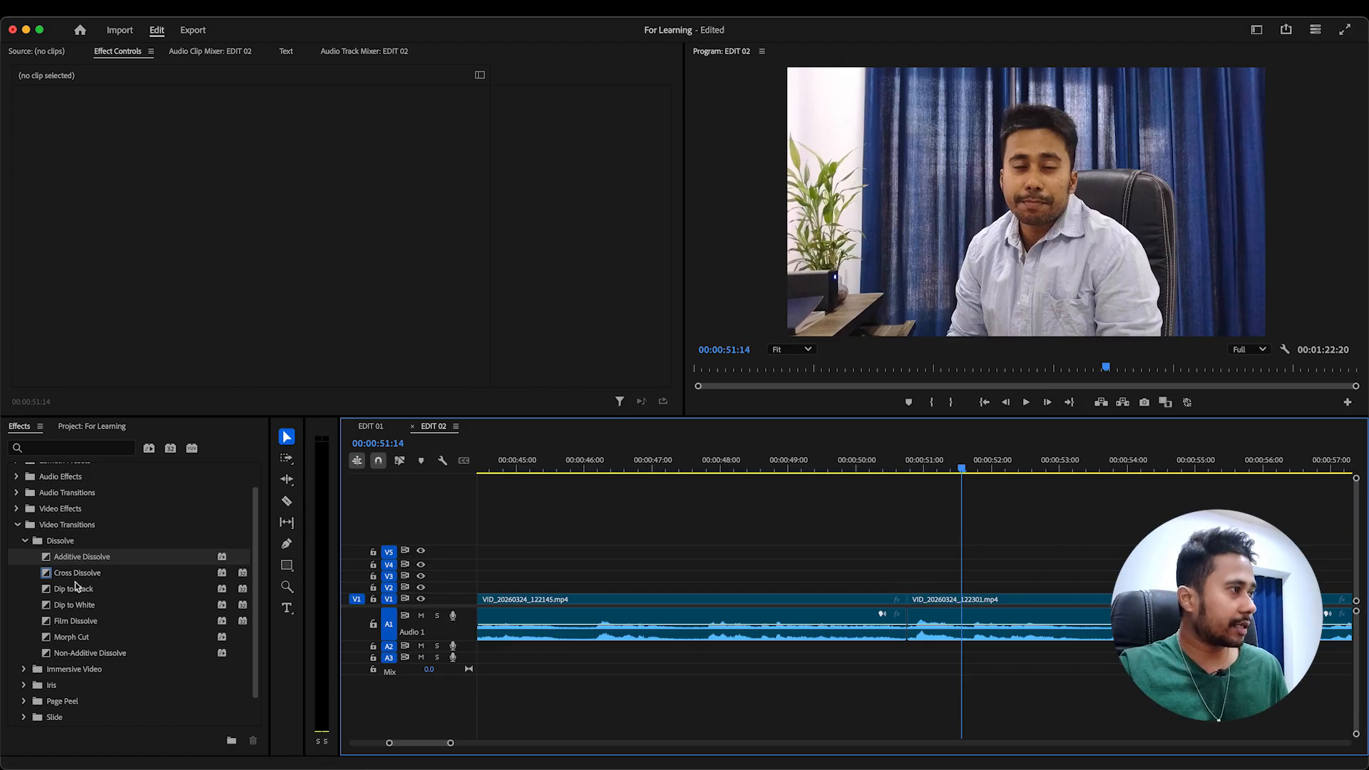
{"action": "left_click_drag", "start_coordinate": [77, 574], "coordinate": [895, 601]}
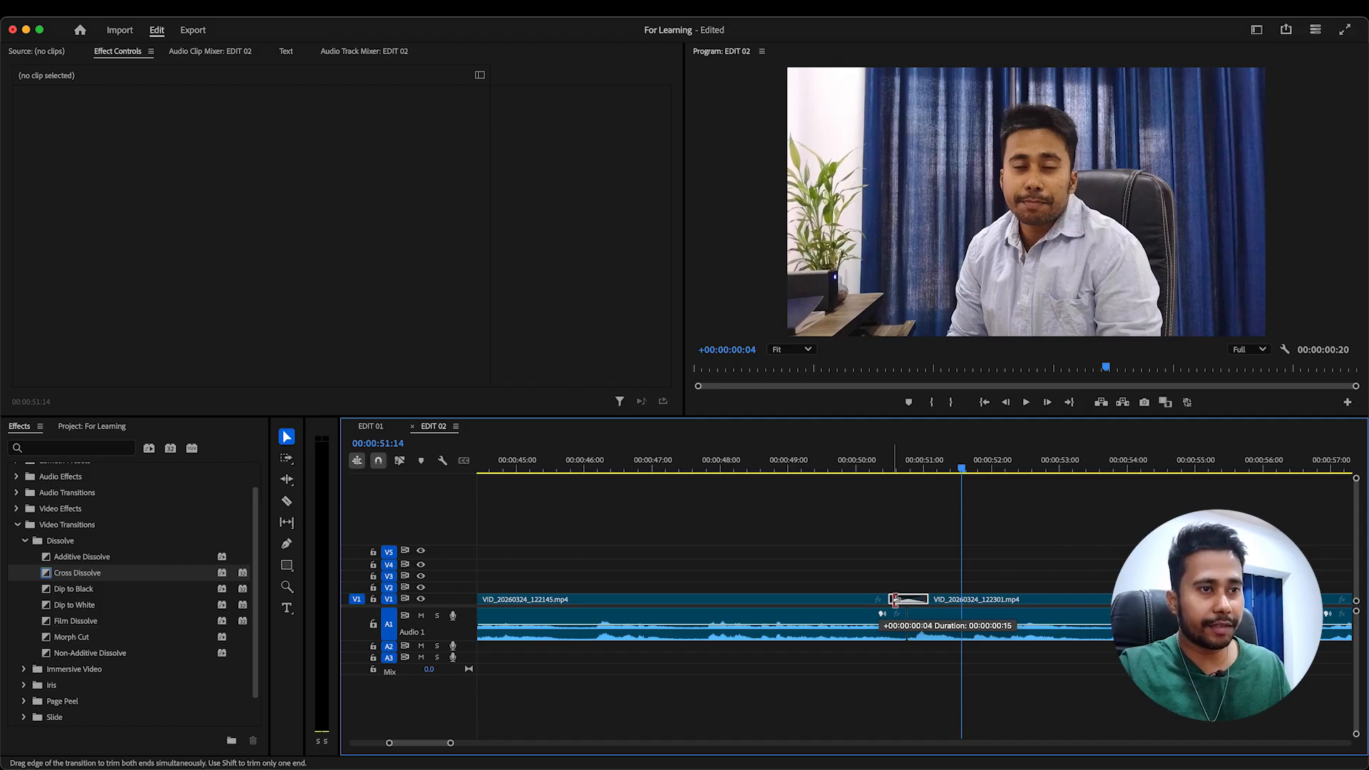
{"action": "left_click_drag", "start_coordinate": [895, 601], "coordinate": [895, 601]}
Play the sequence from 00:00:49:03 across the Cross Dissolve
{"action": "left_click", "coordinate": [867, 493]}
{"action": "left_click", "coordinate": [799, 467]}
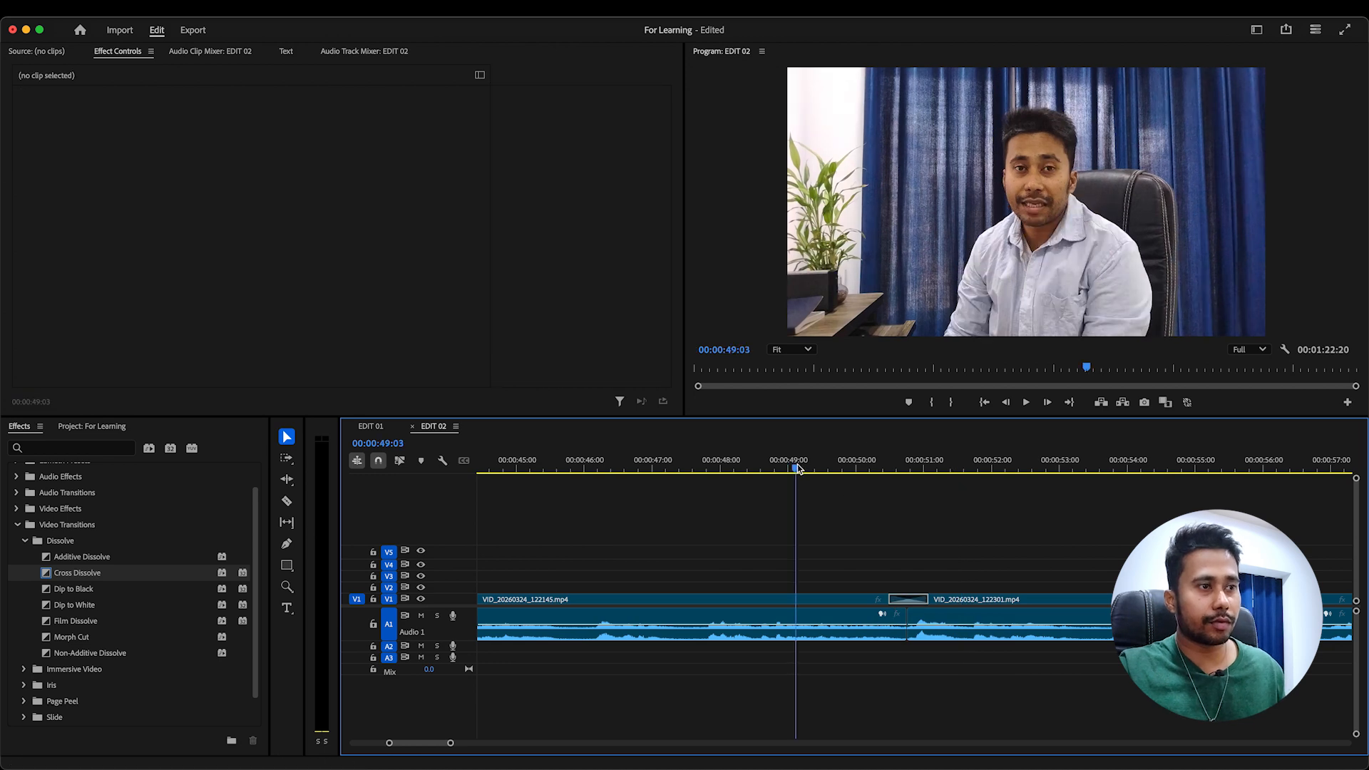
{"action": "key", "text": "space"}
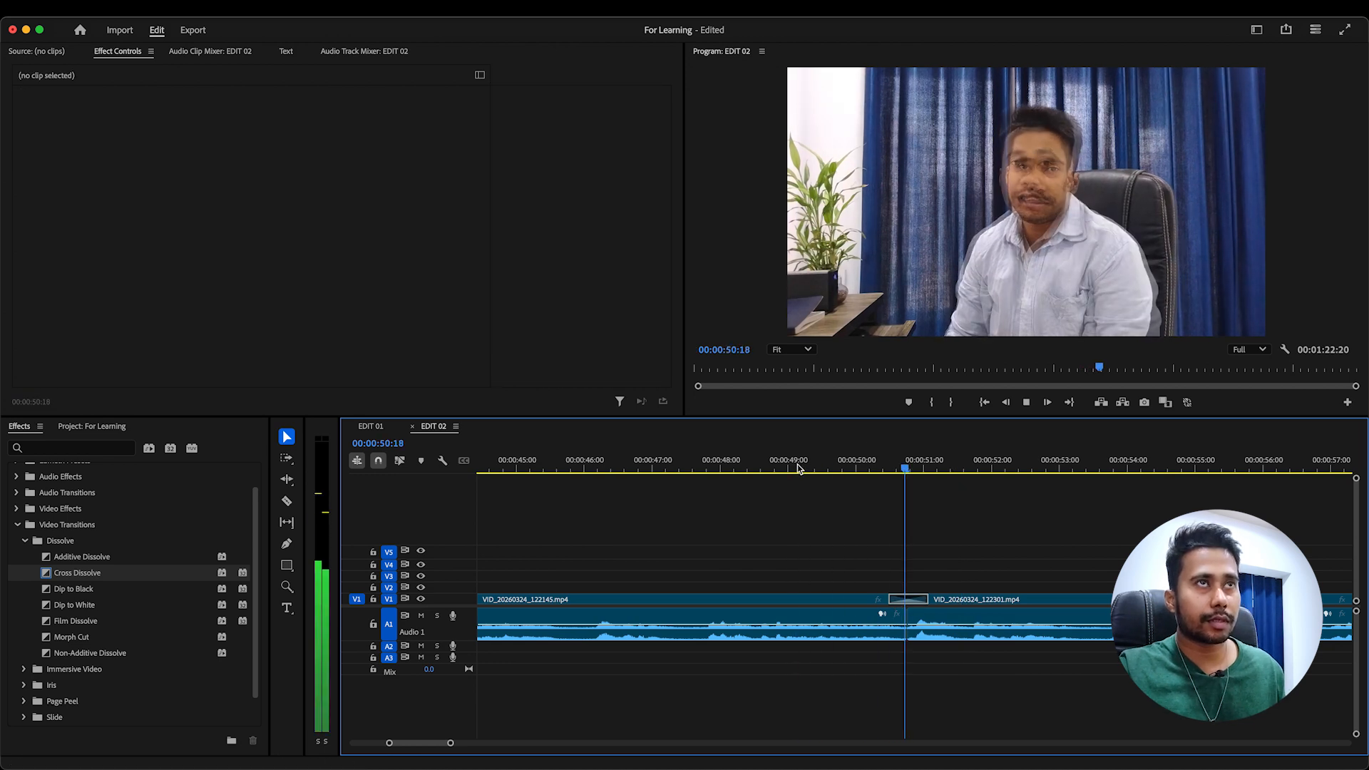
{"action": "key", "text": "space"}
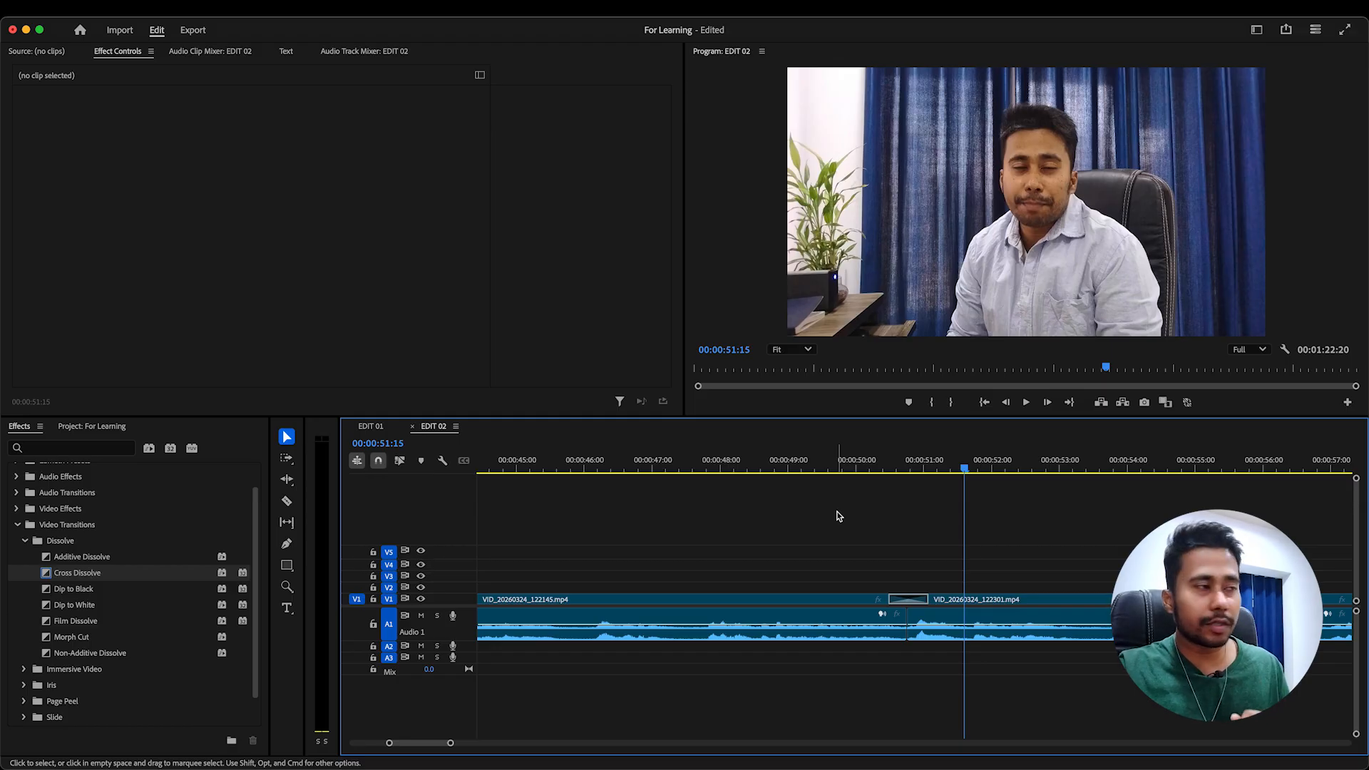
Replace the Cross Dissolve with Dip to Black, centered at the cut with a duration of 00:00:01:00
{"action": "left_click", "coordinate": [913, 602]}
{"action": "key", "text": "Delete"}
{"action": "left_click_drag", "start_coordinate": [77, 592], "coordinate": [911, 603]}
{"action": "double_click", "coordinate": [918, 601]}
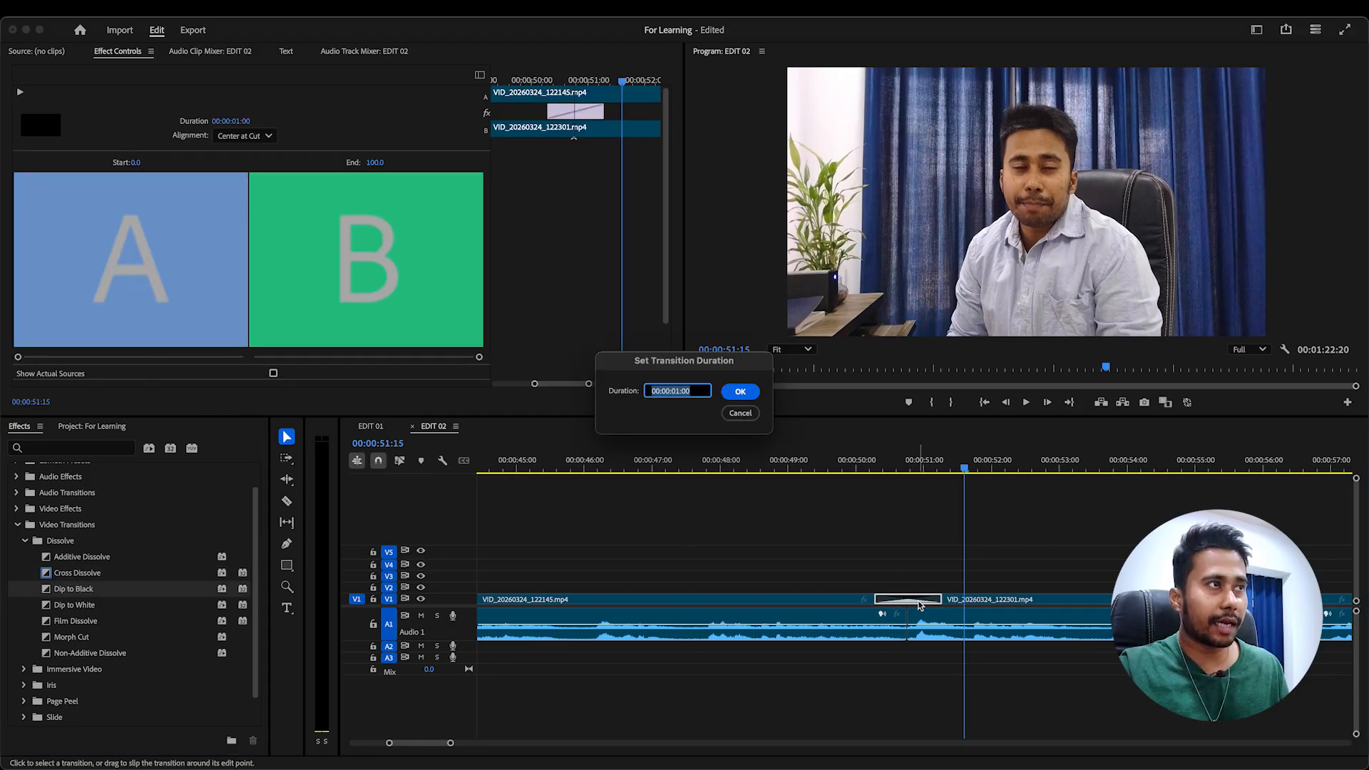
{"action": "left_click", "coordinate": [740, 413]}
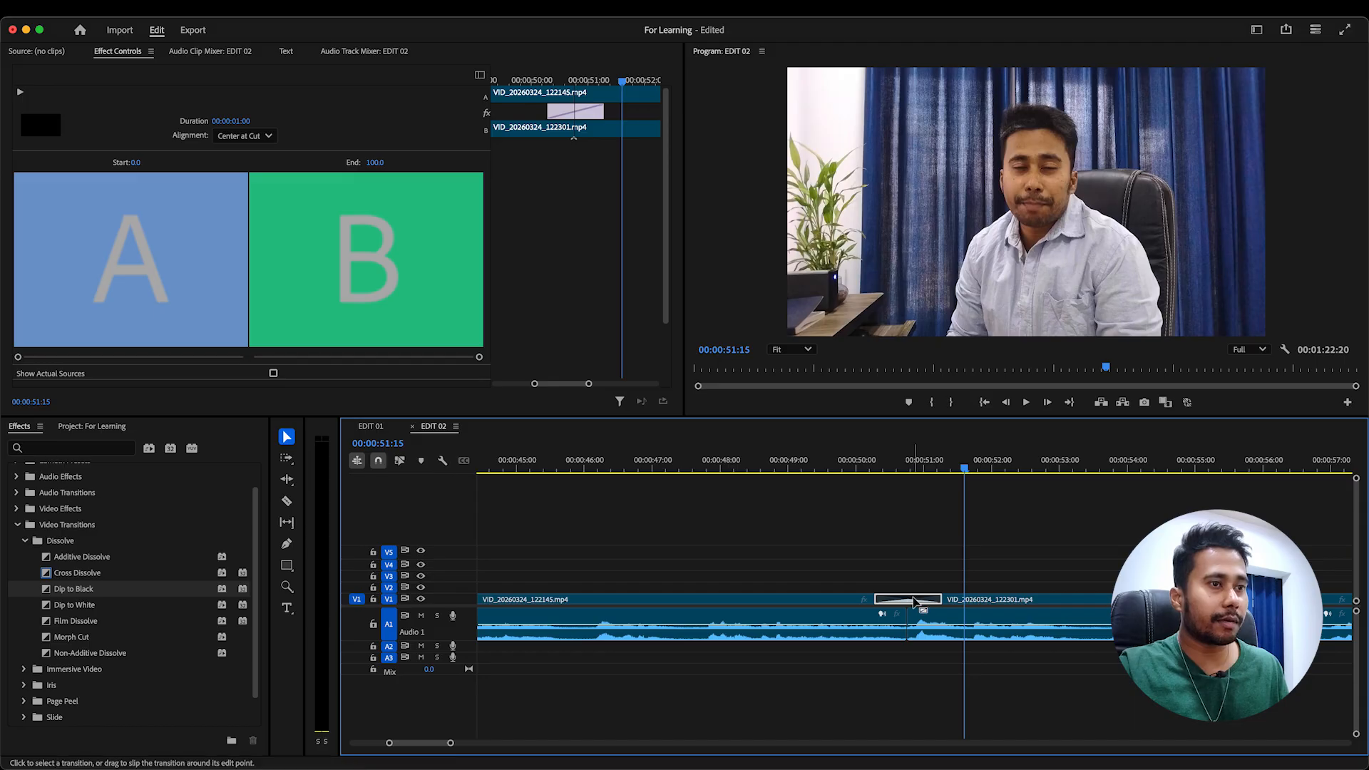
{"action": "double_click", "coordinate": [915, 602]}
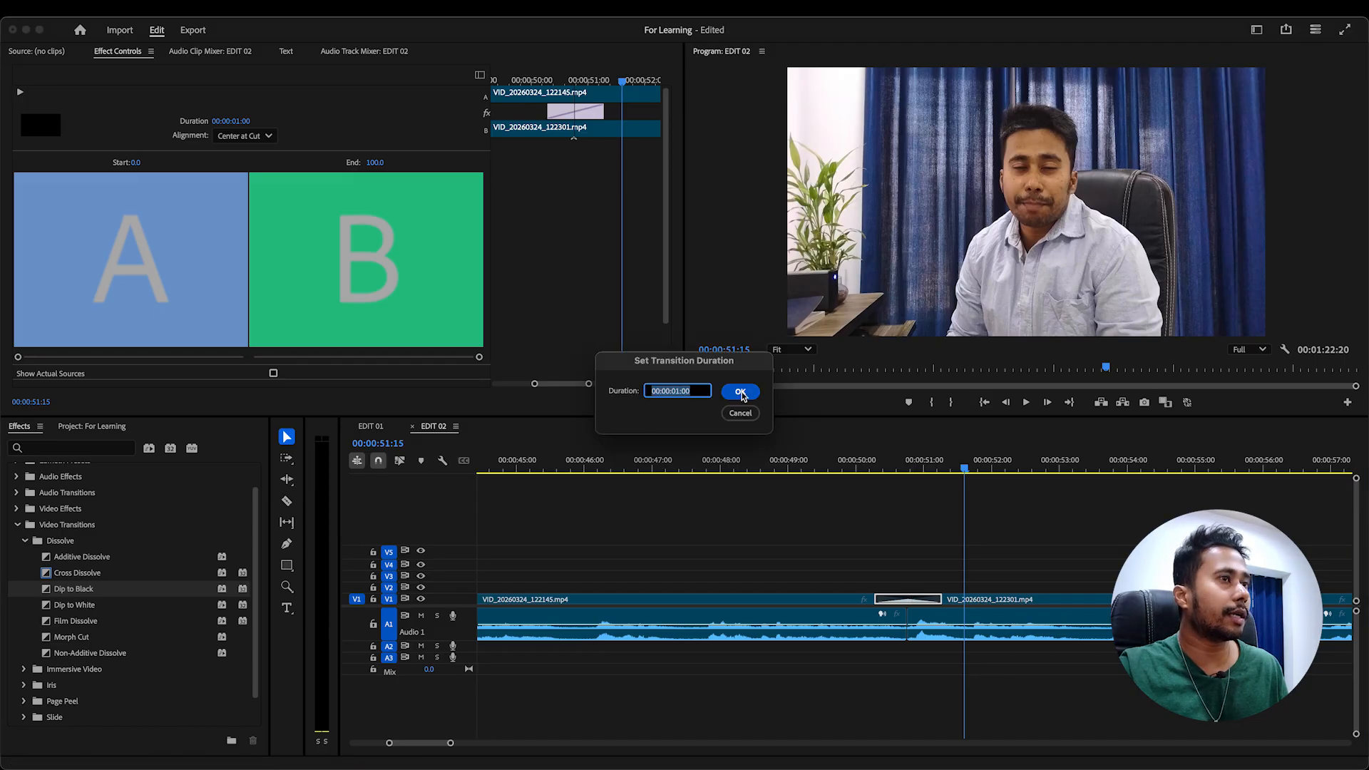
{"action": "left_click", "coordinate": [740, 391]}
{"action": "left_click", "coordinate": [37, 126]}
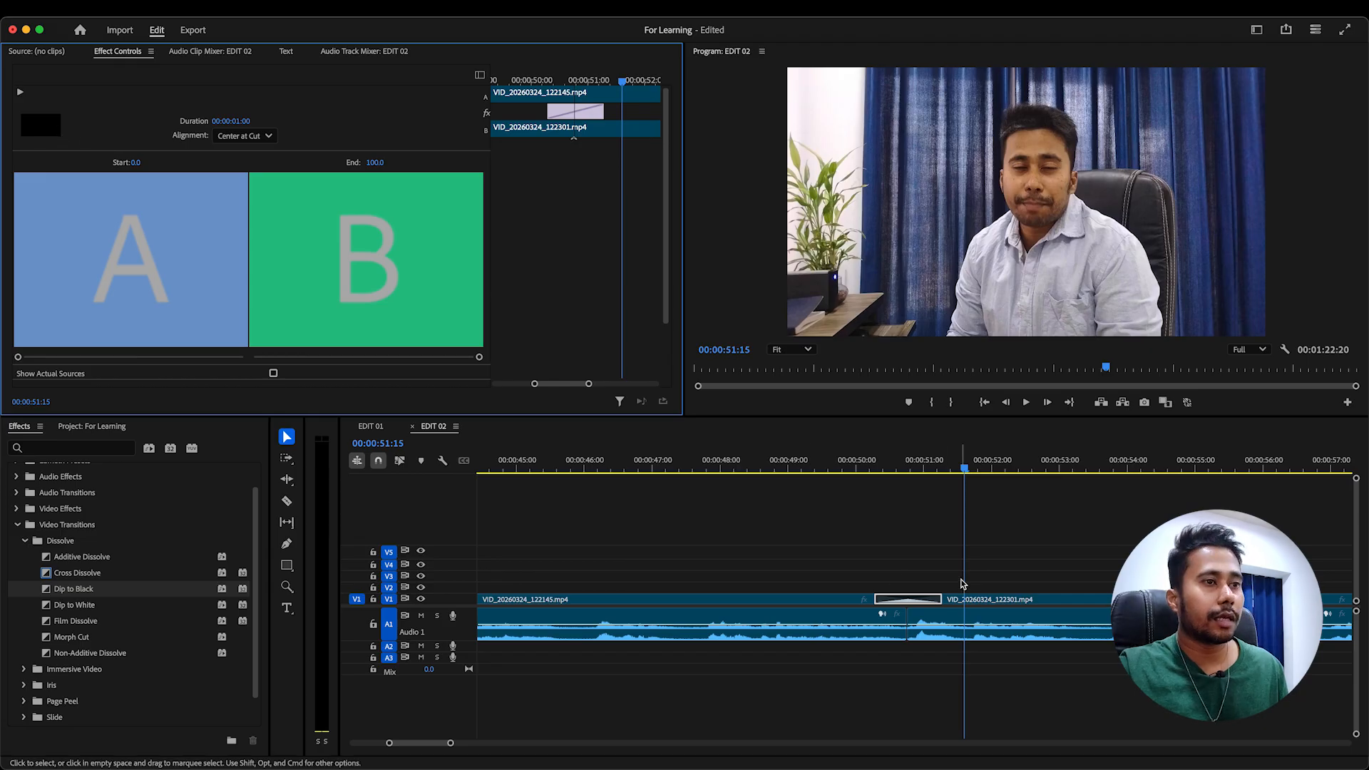
Deselect the transition and play the sequence across the Dip to Black
{"action": "left_click", "coordinate": [961, 581]}
{"action": "left_click", "coordinate": [782, 464]}
{"action": "key", "text": "space"}
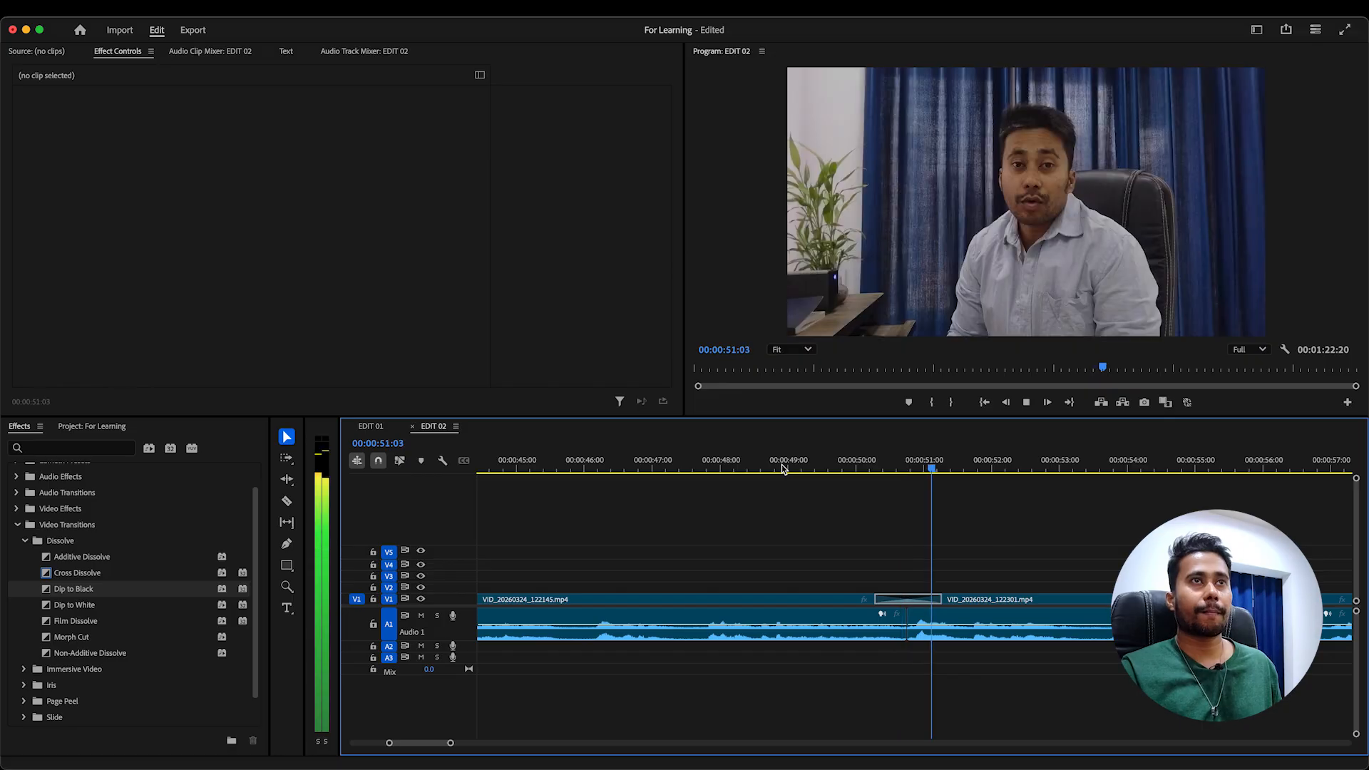
{"action": "key", "text": "space"}
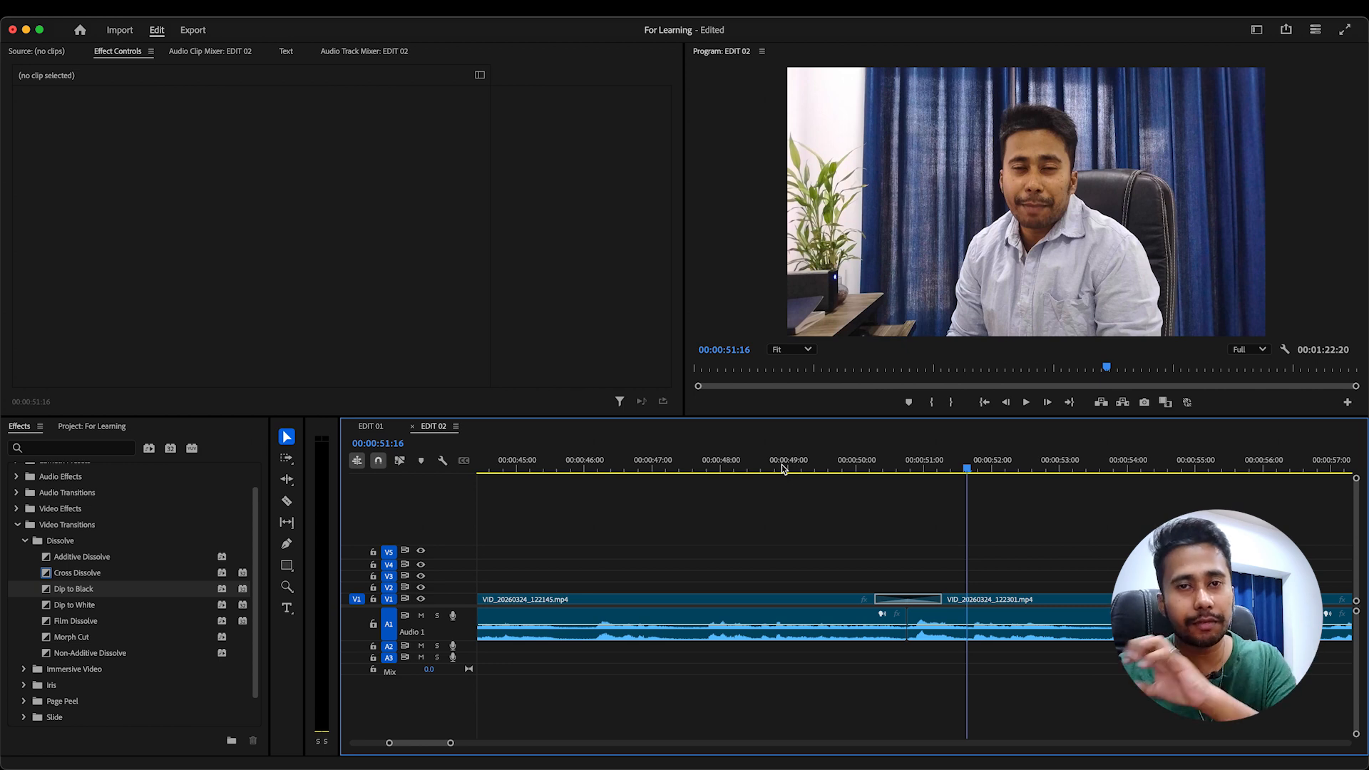
Replace the Dip to Black with Dip to White on the same cut and play the sequence across it
{"action": "left_click", "coordinate": [907, 599]}
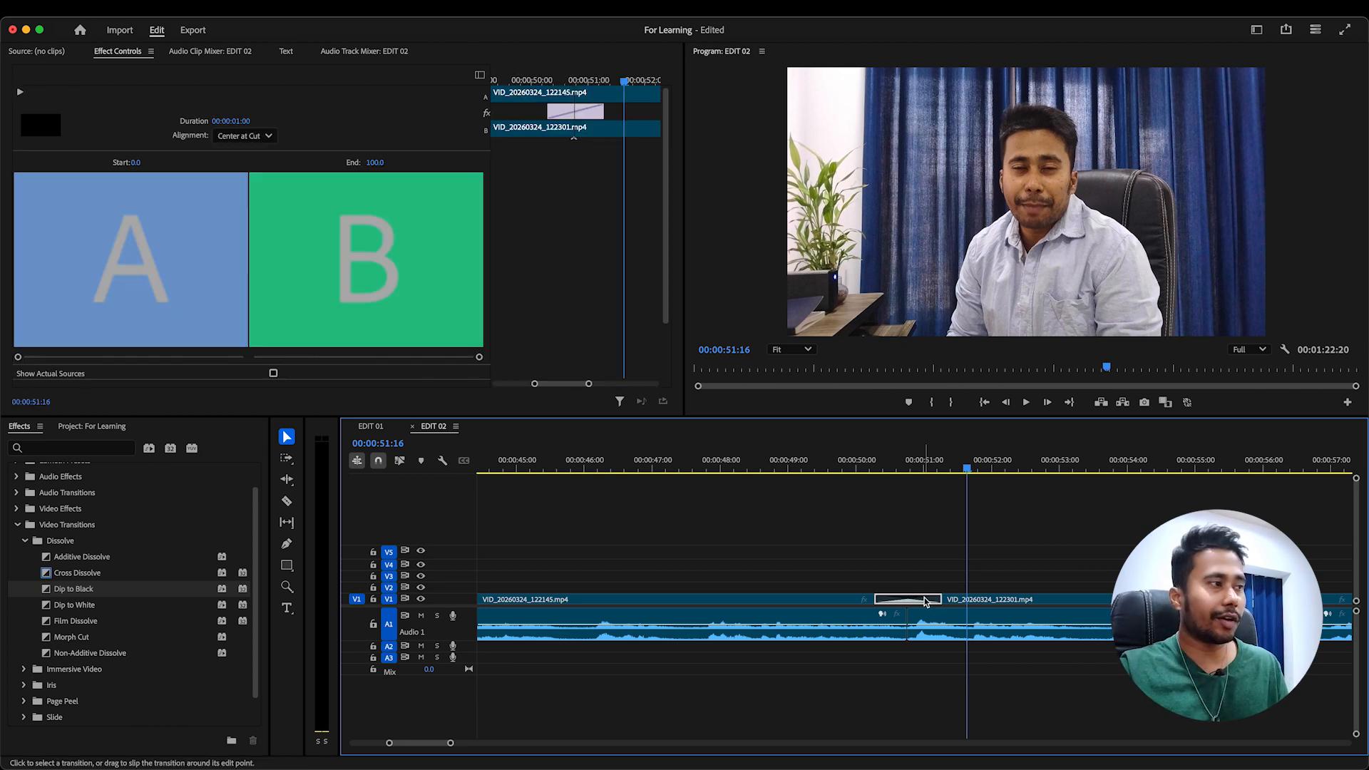
{"action": "key", "text": "Delete"}
{"action": "left_click_drag", "start_coordinate": [73, 609], "coordinate": [908, 606]}
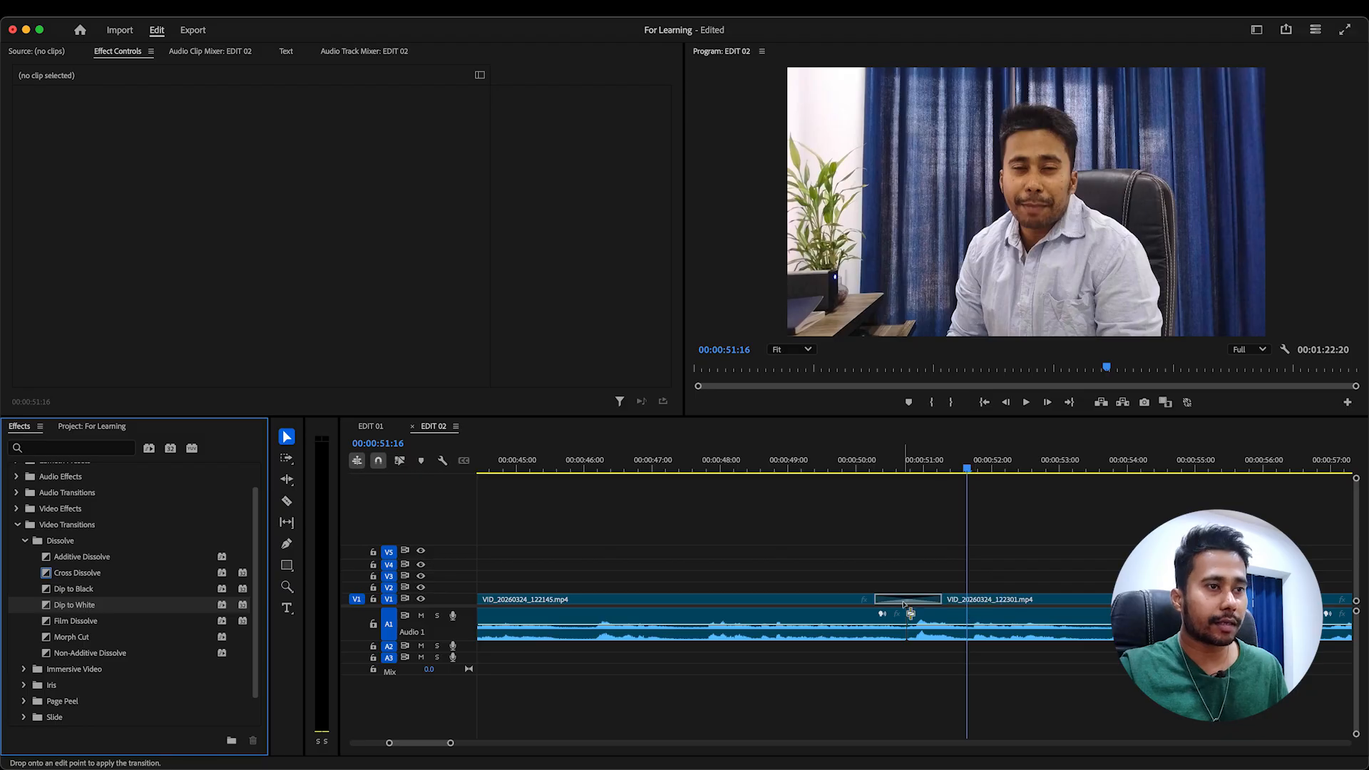
{"action": "left_click", "coordinate": [793, 469]}
{"action": "key", "text": "space"}
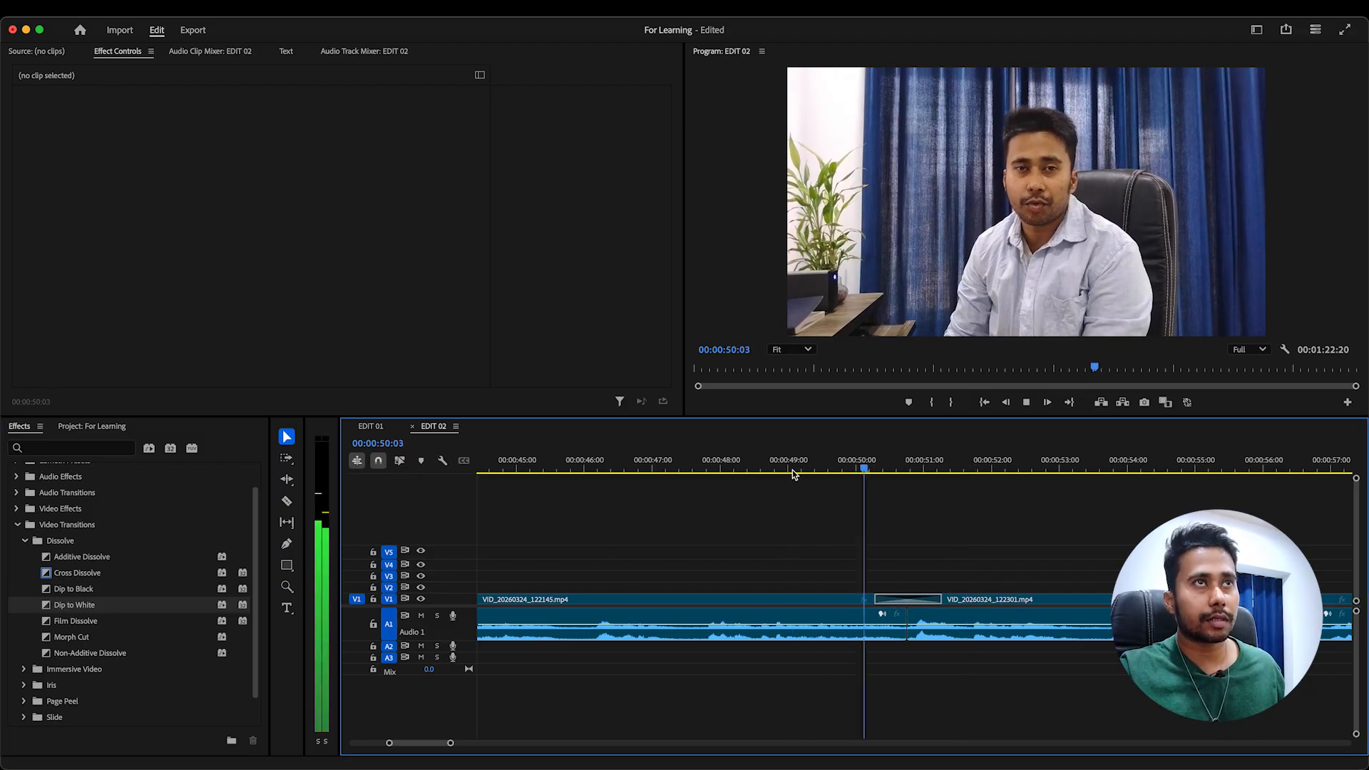
{"action": "key", "text": "space"}
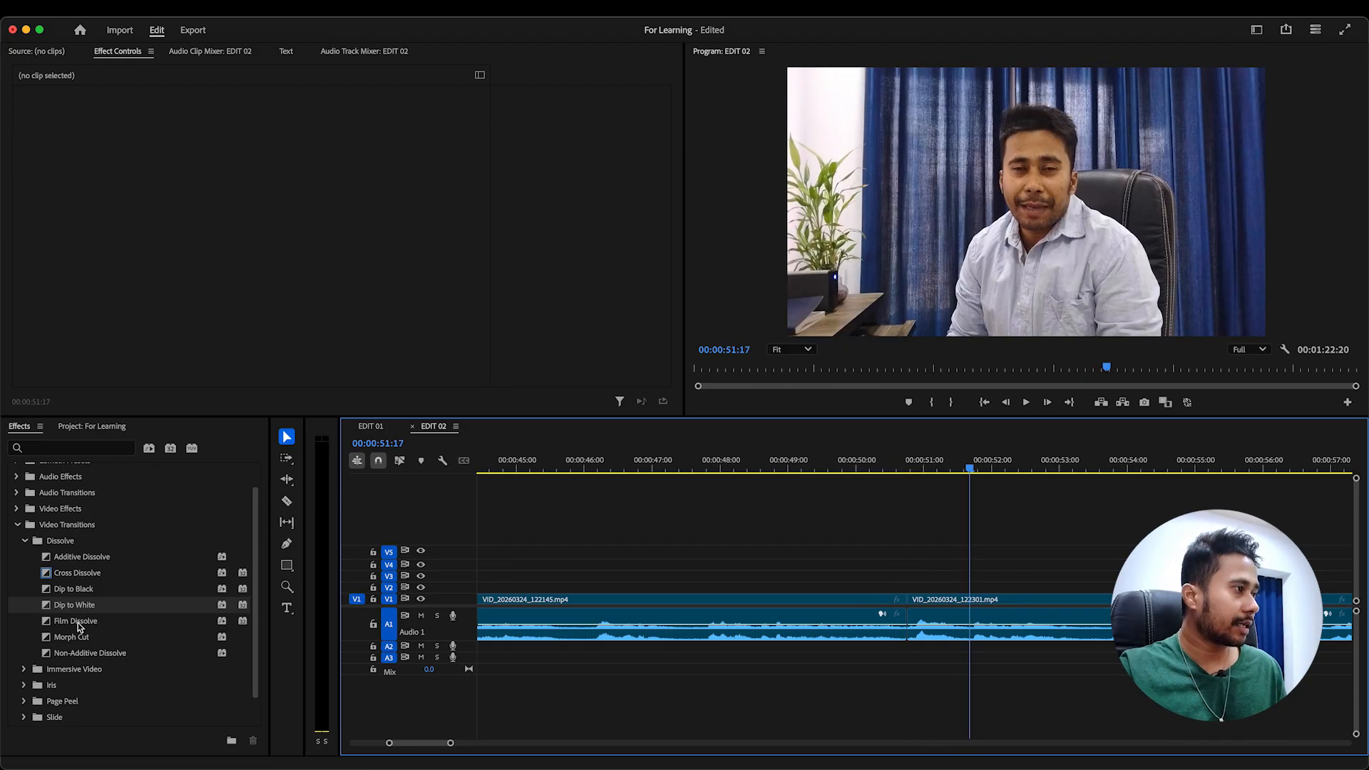
Apply Film Dissolve to the cut in place of Dip to White and play across it from 00:00:49:03
{"action": "left_click_drag", "start_coordinate": [78, 623], "coordinate": [907, 604]}
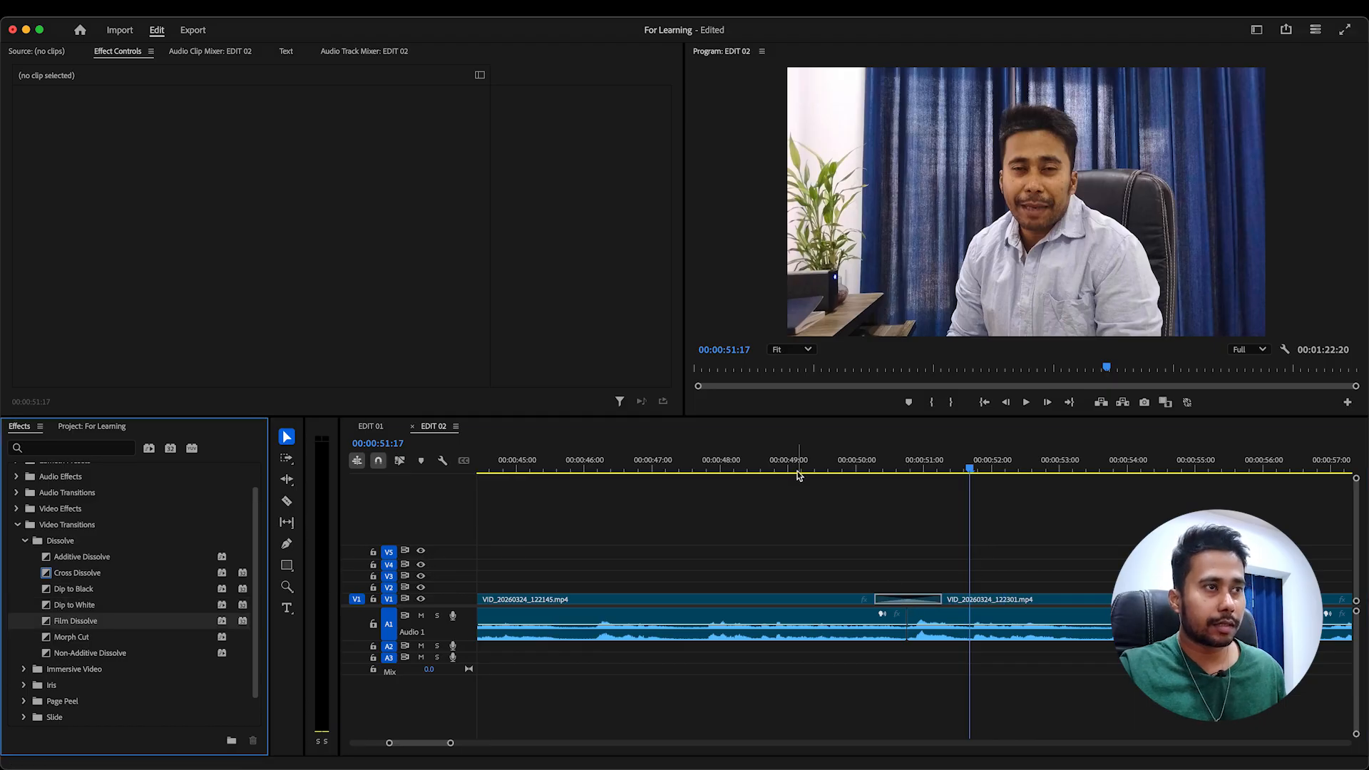
{"action": "left_click", "coordinate": [799, 472]}
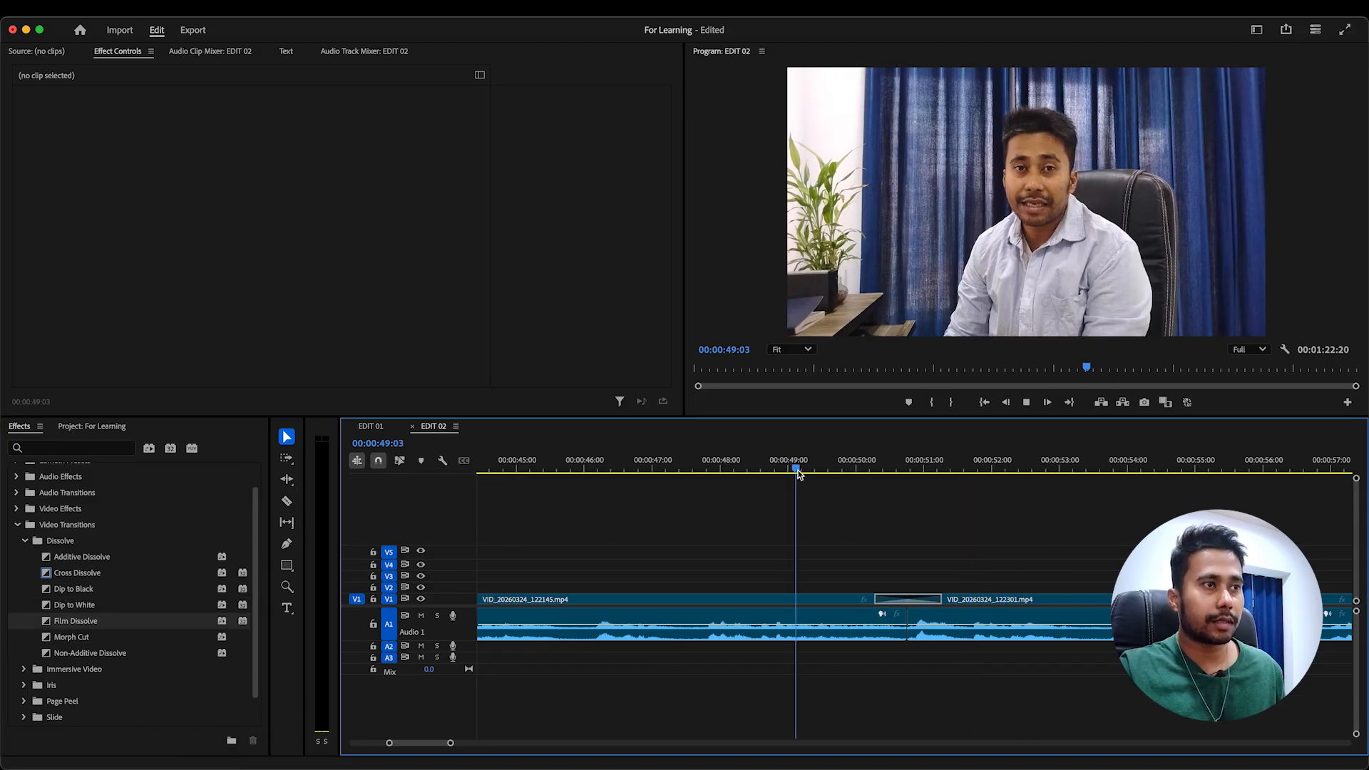
{"action": "key", "text": "space"}
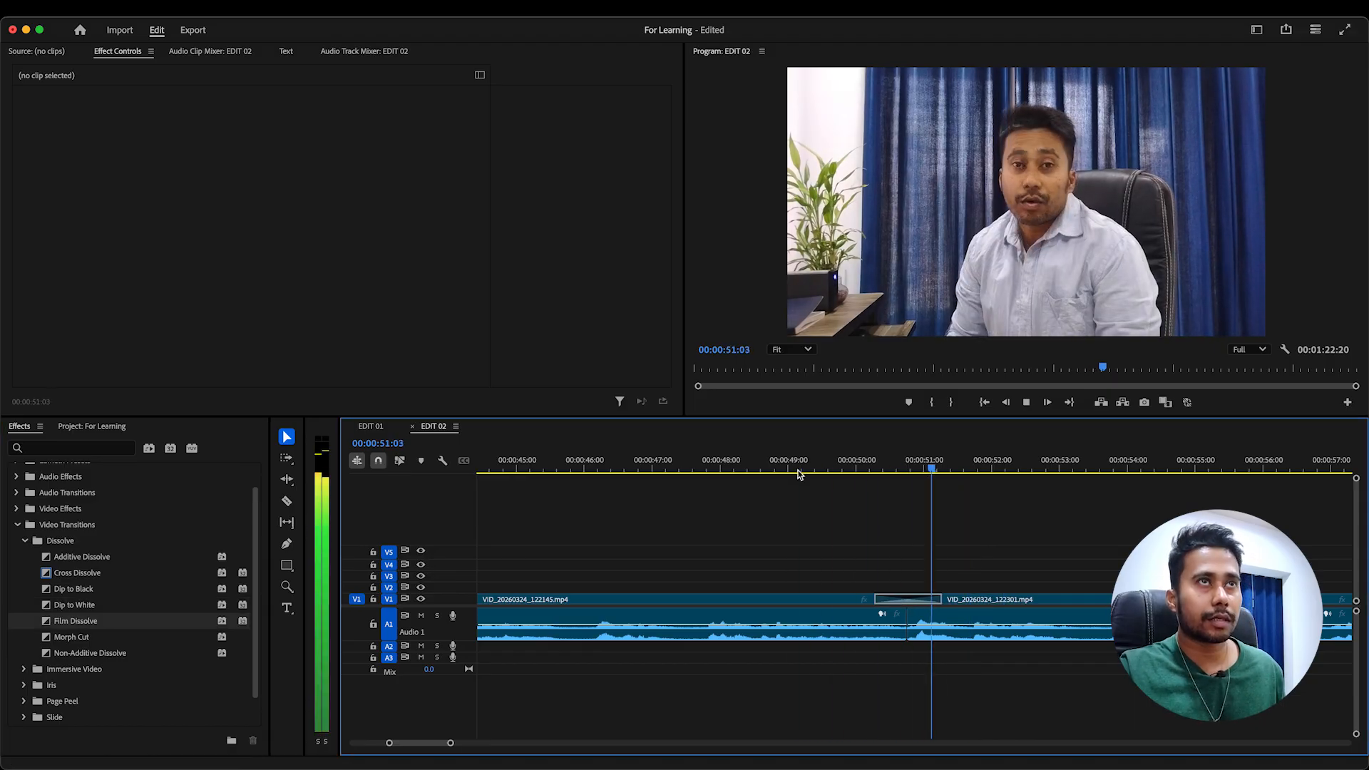
{"action": "key", "text": "space"}
Replace the Film Dissolve with Morph Cut on the cut between VID_20260324_122145.mp4 and VID_20260324_122301.mp4
{"action": "left_click", "coordinate": [922, 603]}
{"action": "key", "text": "Delete"}
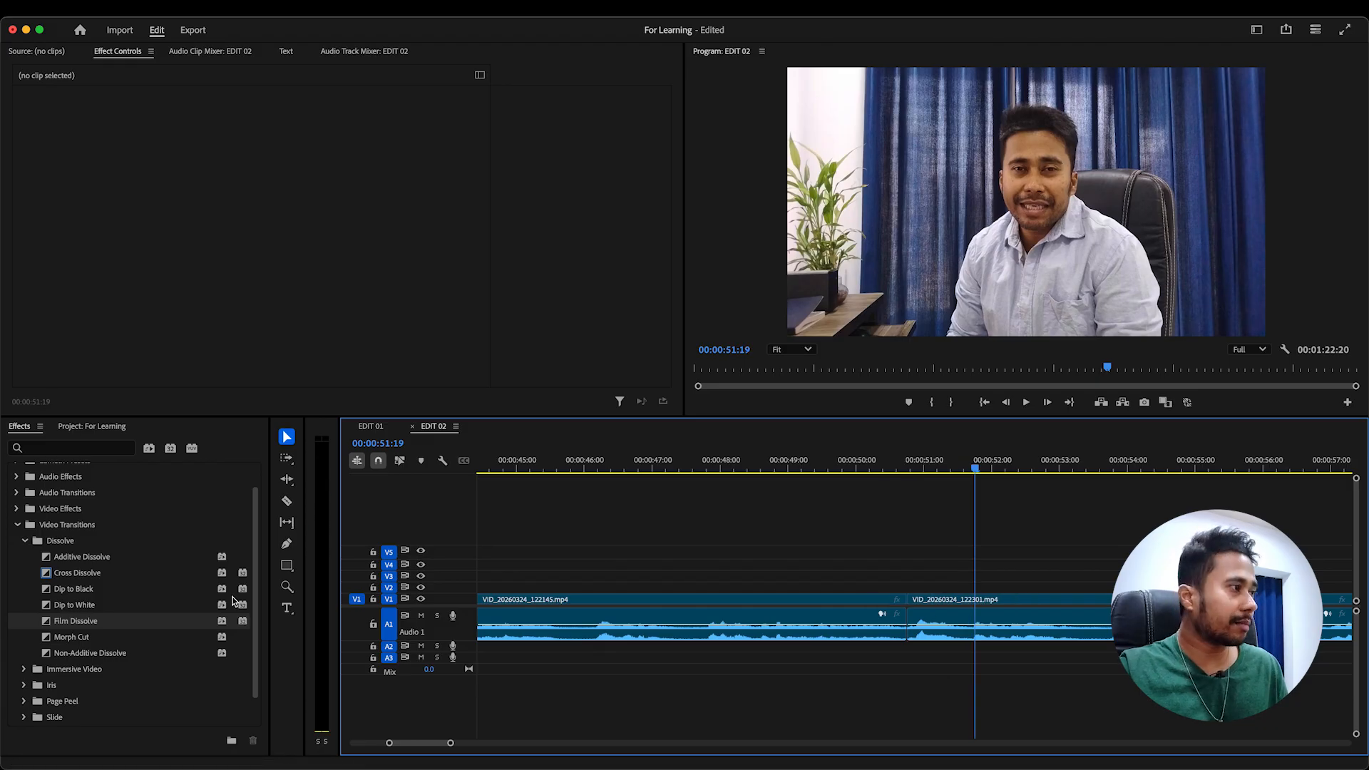
{"action": "left_click_drag", "start_coordinate": [77, 641], "coordinate": [913, 606]}
{"action": "key", "text": "Up"}
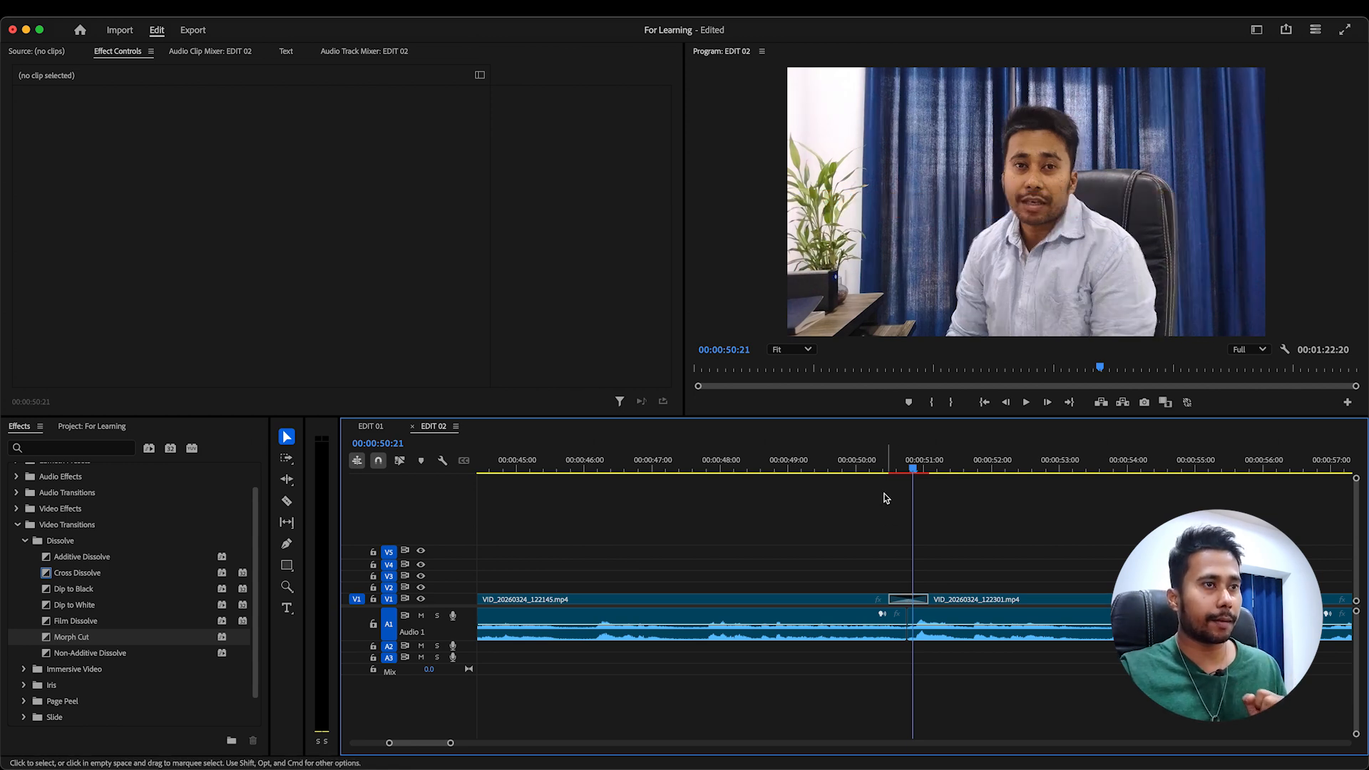
Play the sequence across the unrendered Morph Cut transition
{"action": "left_click", "coordinate": [864, 465]}
{"action": "key", "text": "space"}
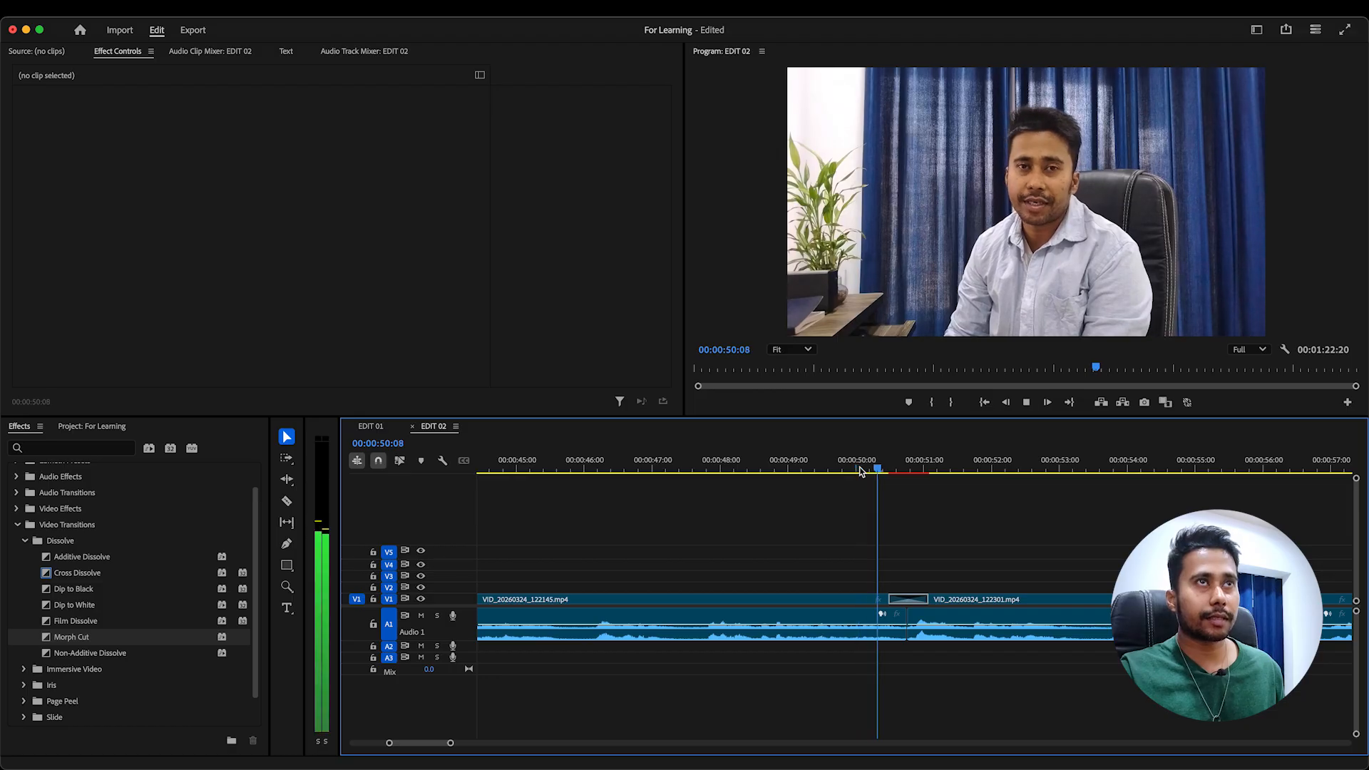
{"action": "left_click", "coordinate": [861, 469]}
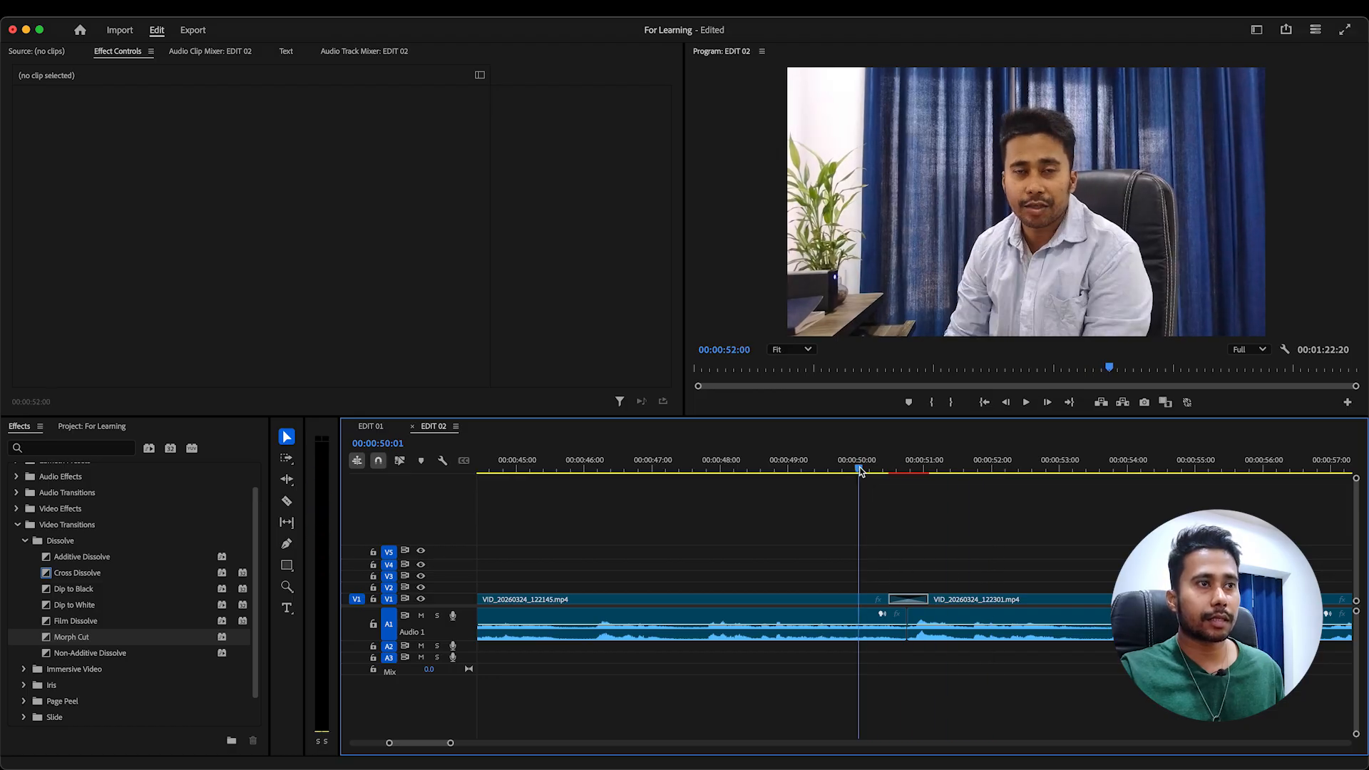
Mark the range around the Morph Cut from 00:00:49:24 to 00:00:52:01 and render its preview
{"action": "left_click", "coordinate": [854, 468]}
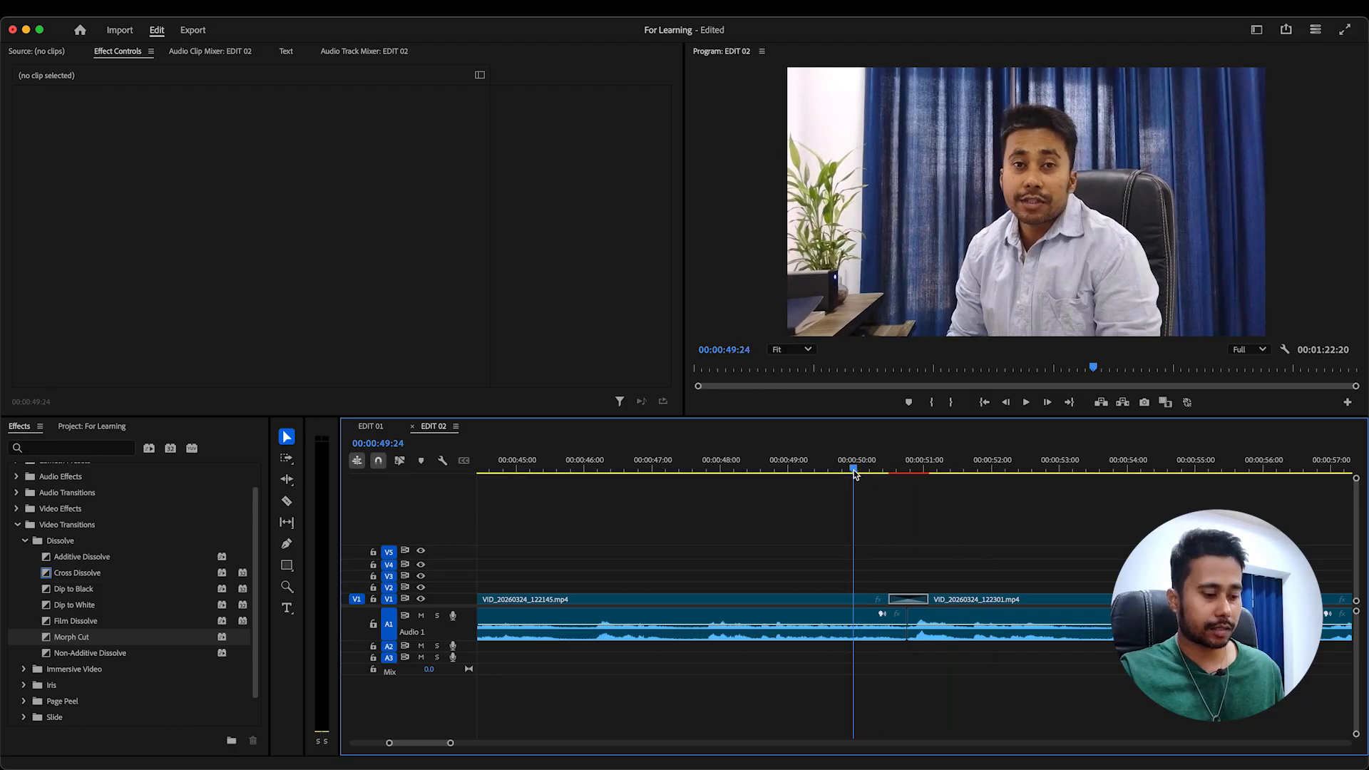
{"action": "key", "text": "i"}
{"action": "left_click_drag", "start_coordinate": [853, 469], "coordinate": [997, 471]}
{"action": "key", "text": "o"}
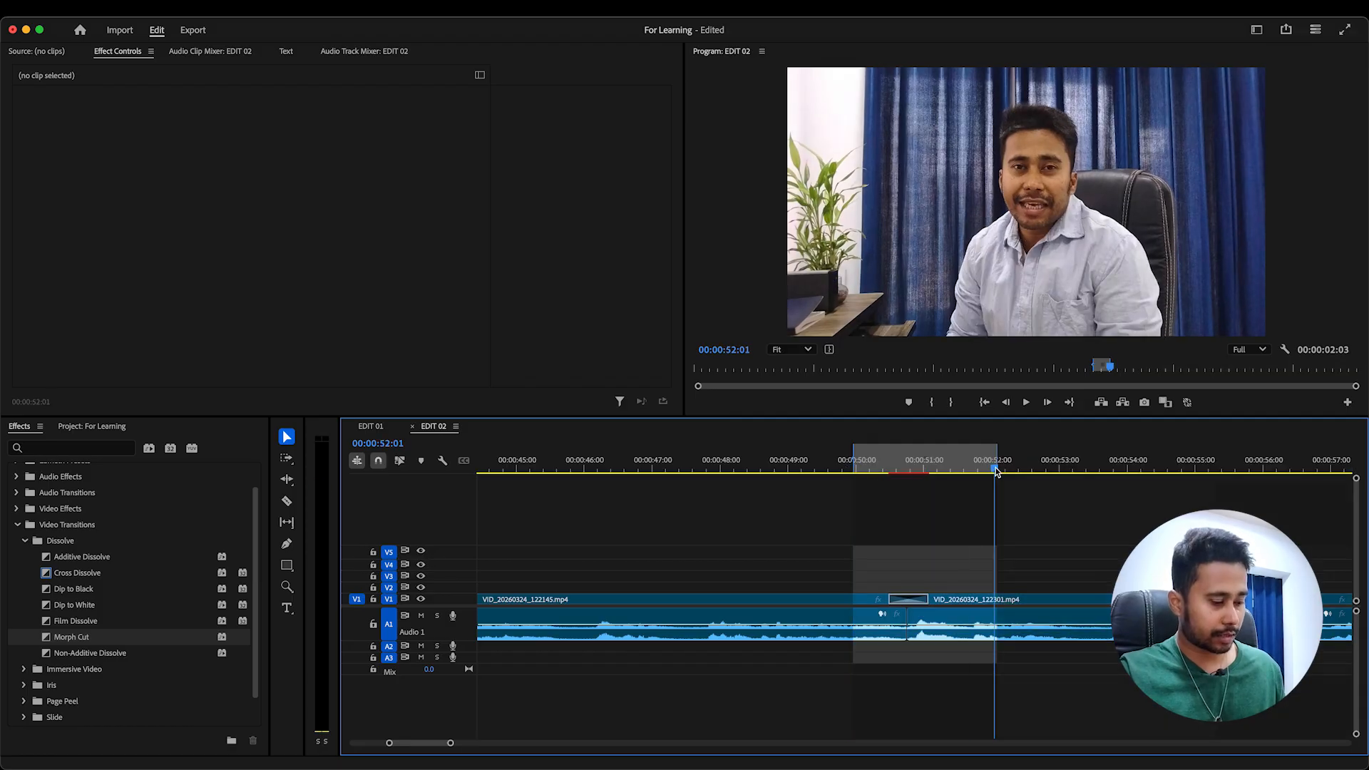
{"action": "key", "text": "Return"}
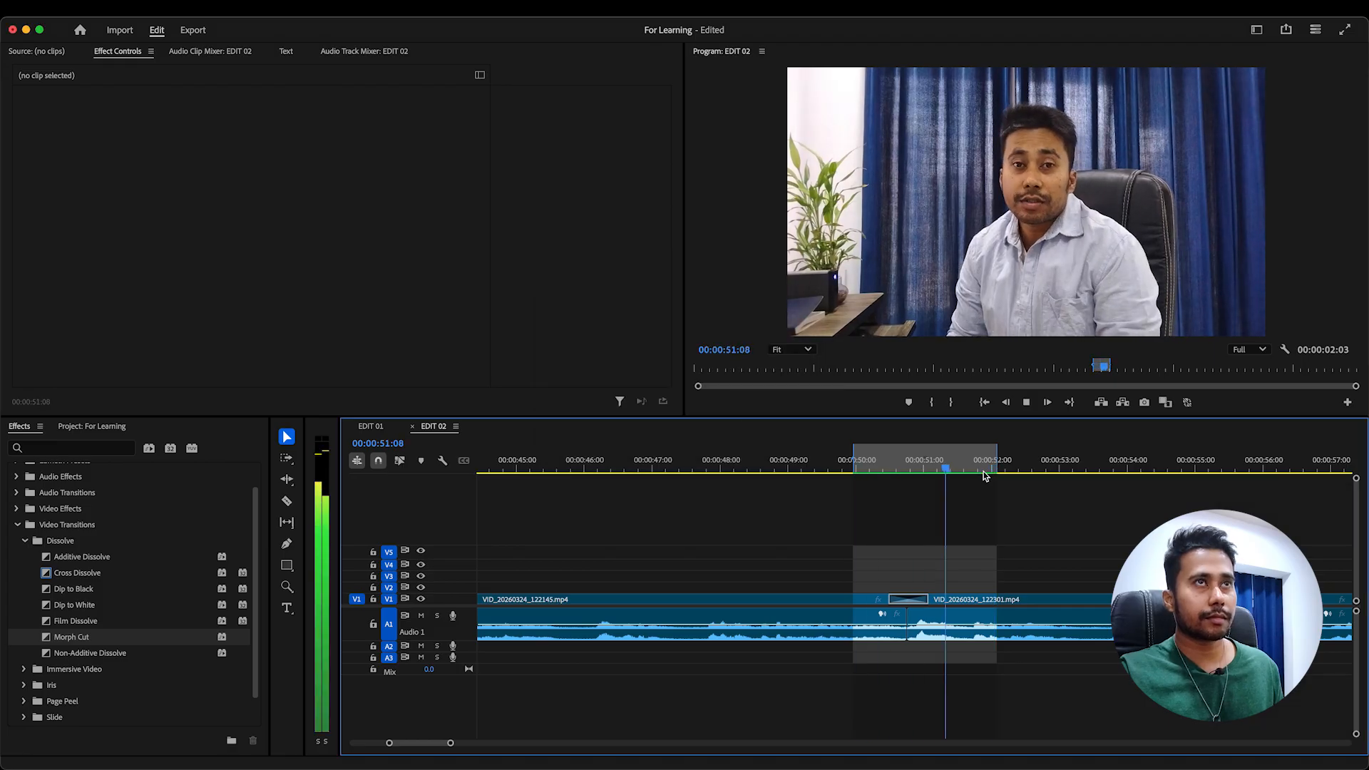
Clear the sequence's In and Out points and save the project
{"action": "right_click", "coordinate": [948, 468]}
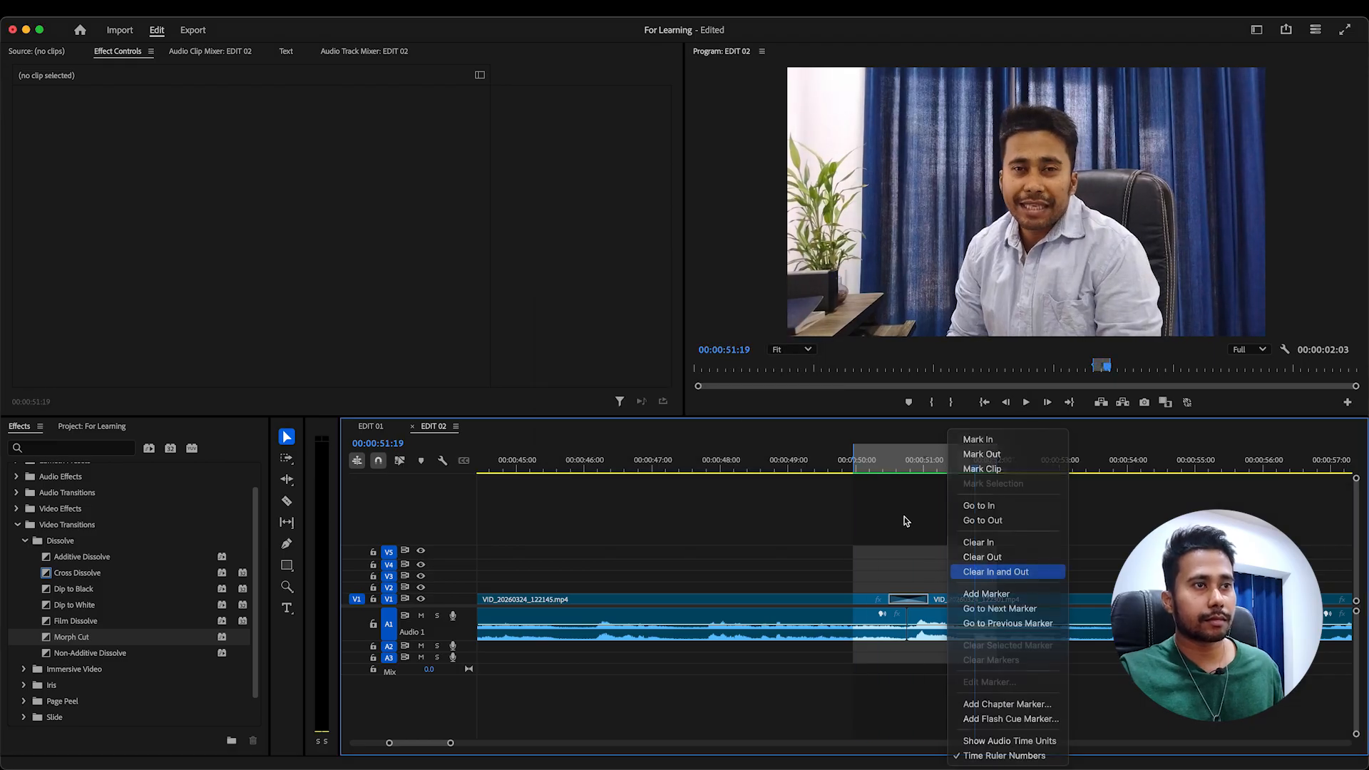
{"action": "left_click", "coordinate": [999, 569]}
{"action": "key", "text": "super+s"}
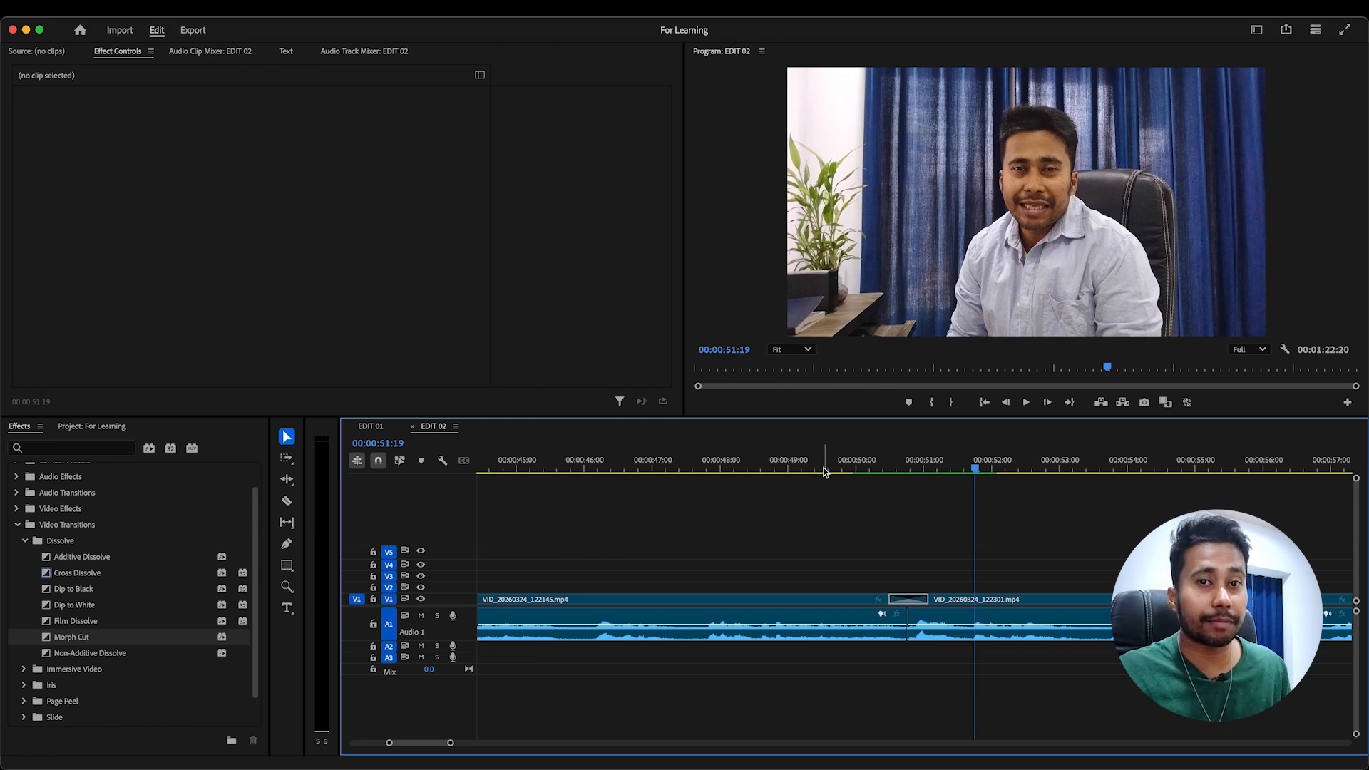
Play the sequence across the rendered Morph Cut to check how smoothly the clips join
{"action": "left_click", "coordinate": [776, 469]}
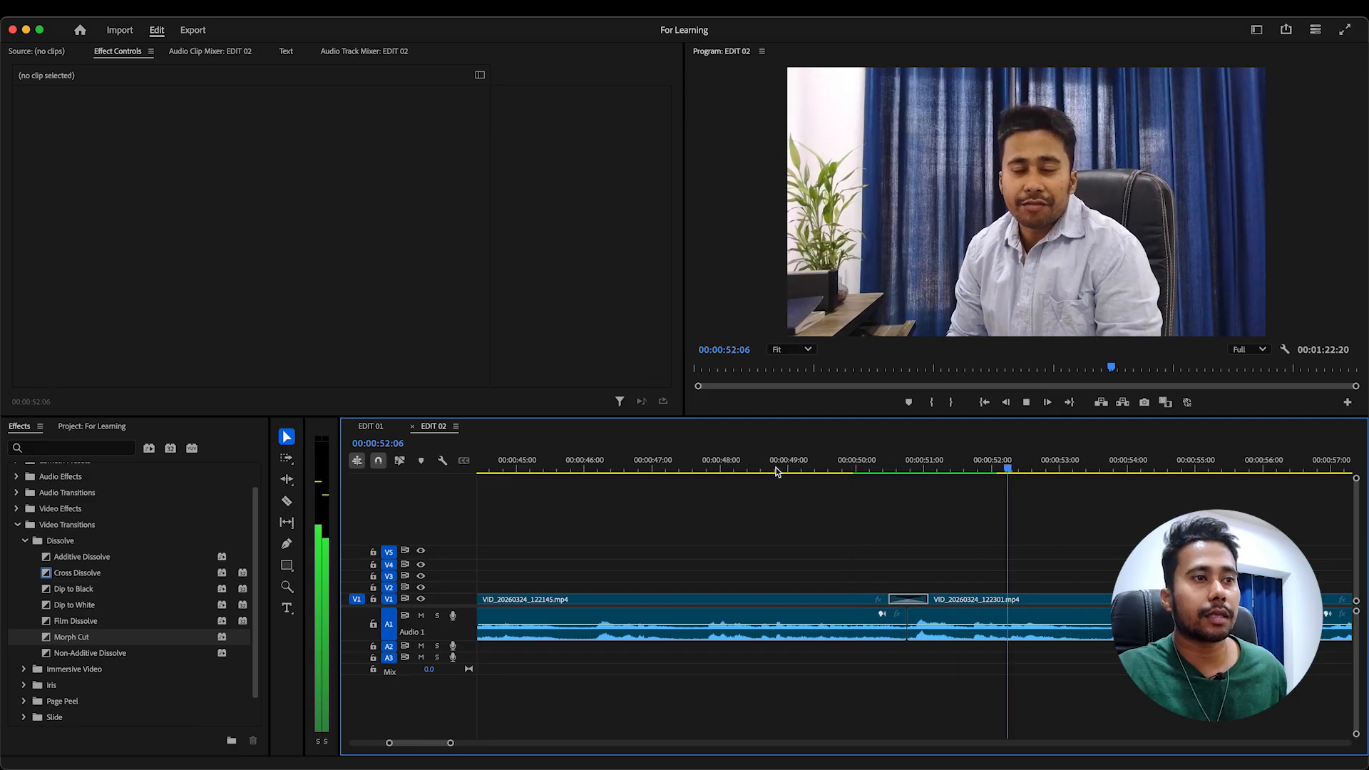
{"action": "key", "text": "space"}
Replace the Morph Cut with Non-Additive Dissolve on the same cut and set the playhead to 00:00:49:01 before it
{"action": "left_click", "coordinate": [908, 599]}
{"action": "key", "text": "Delete"}
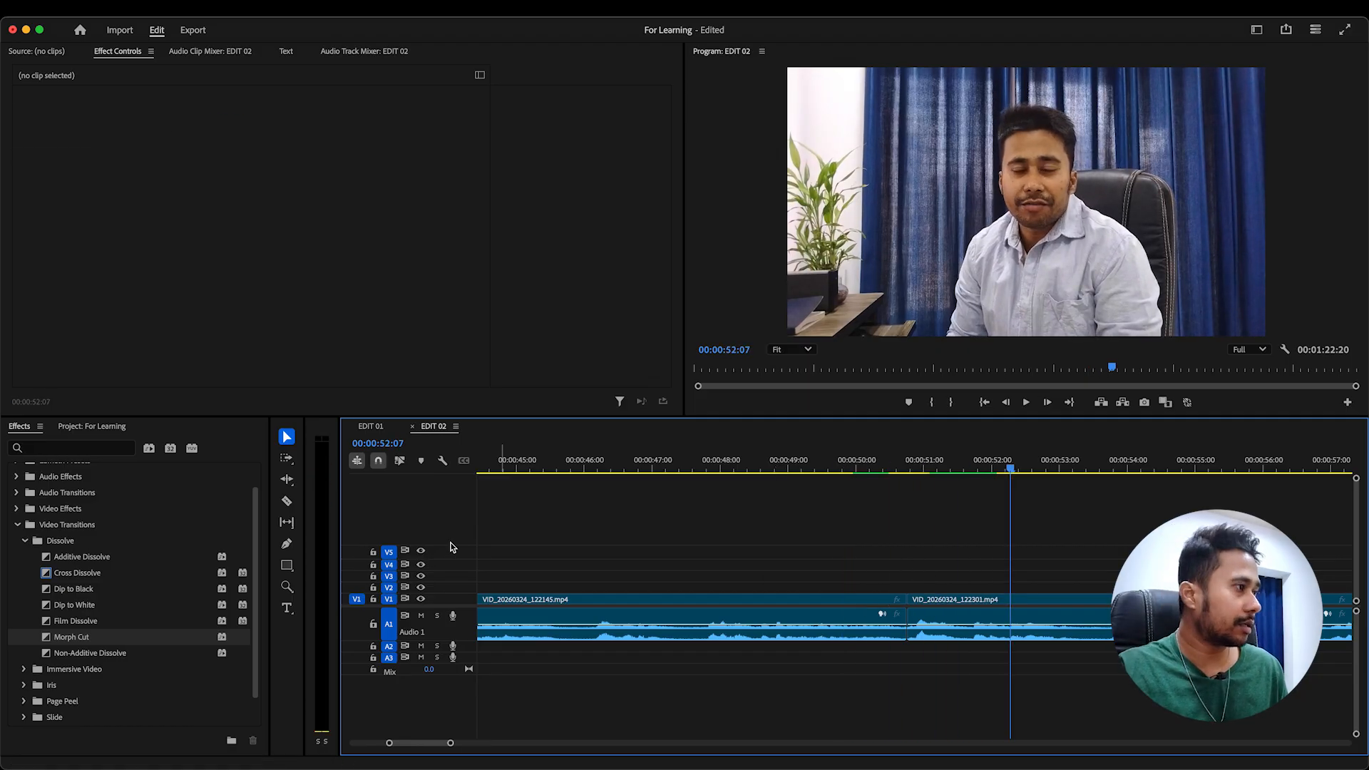
{"action": "left_click_drag", "start_coordinate": [76, 657], "coordinate": [910, 604]}
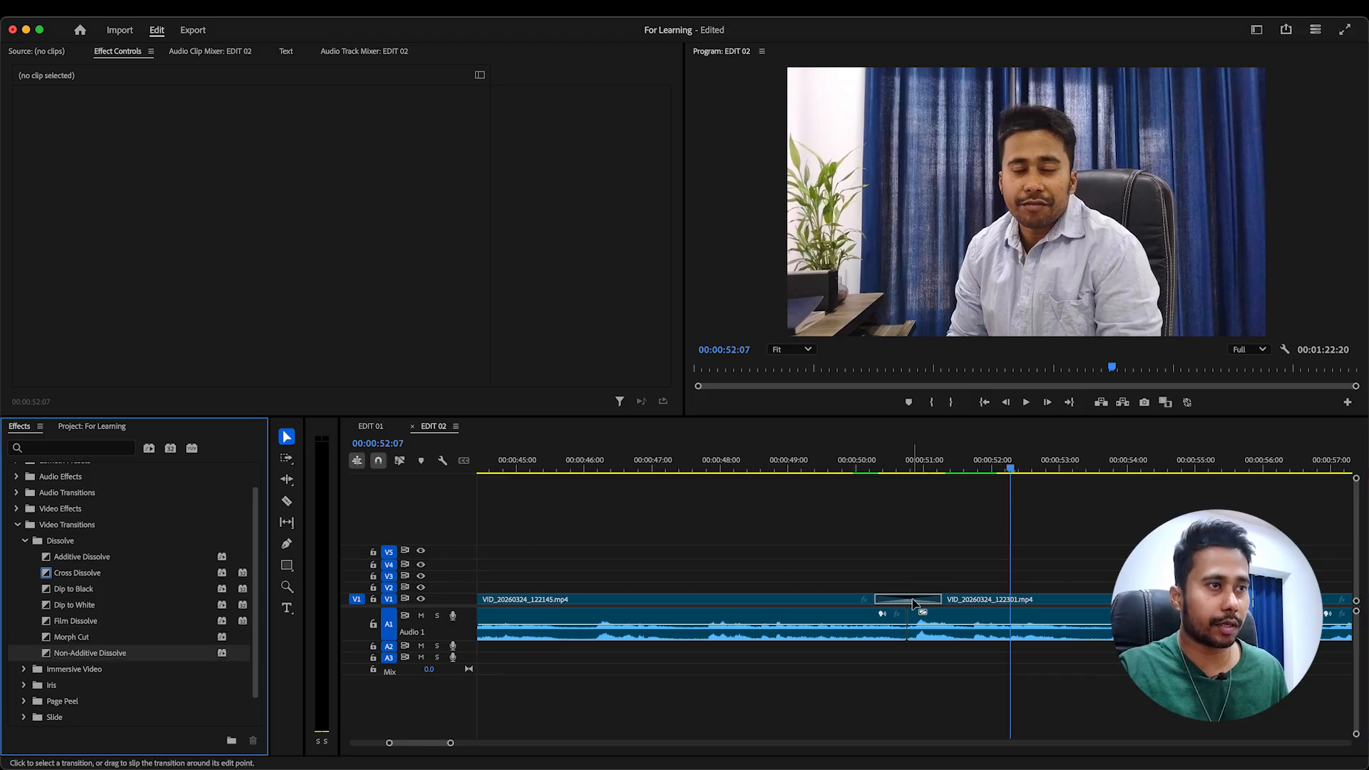
{"action": "left_click", "coordinate": [790, 465]}
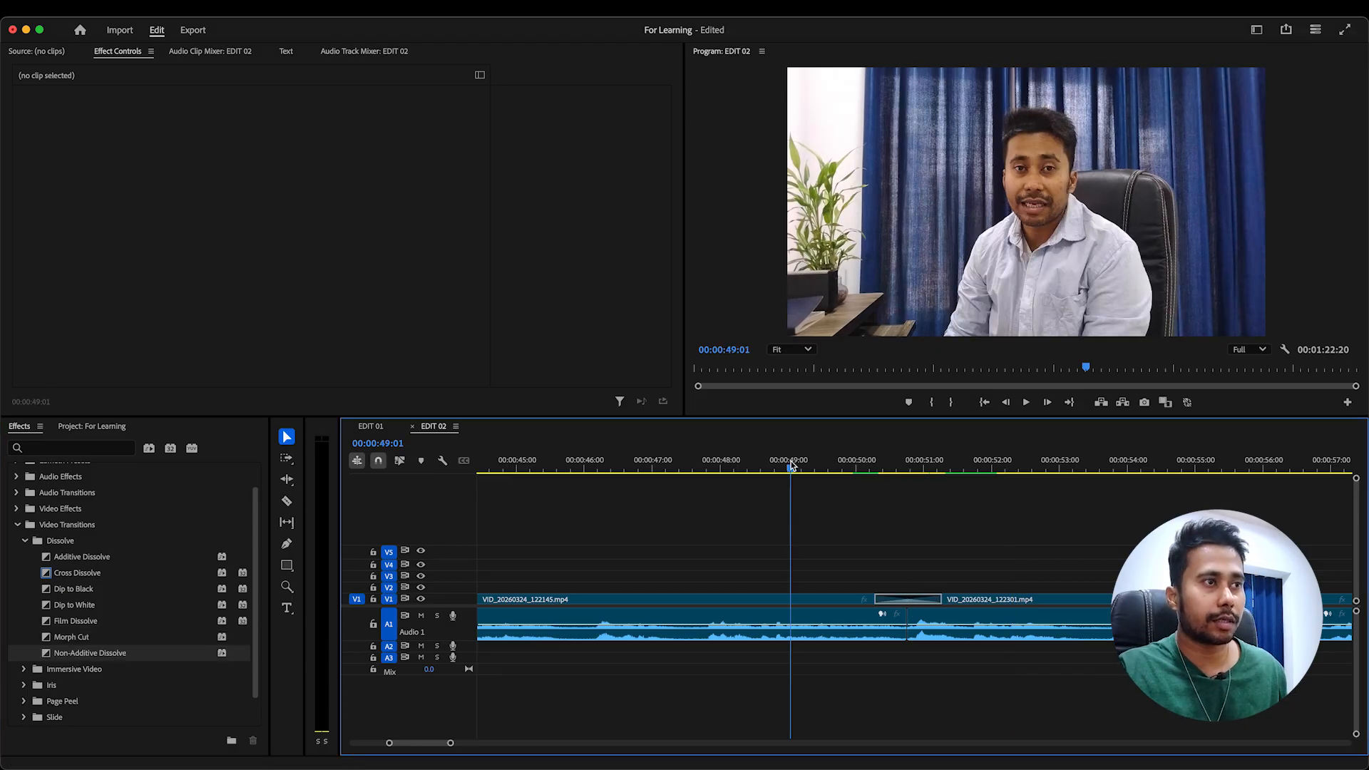
Play the sequence across the Non-Additive Dissolve and delete the transition from the cut
{"action": "key", "text": "space"}
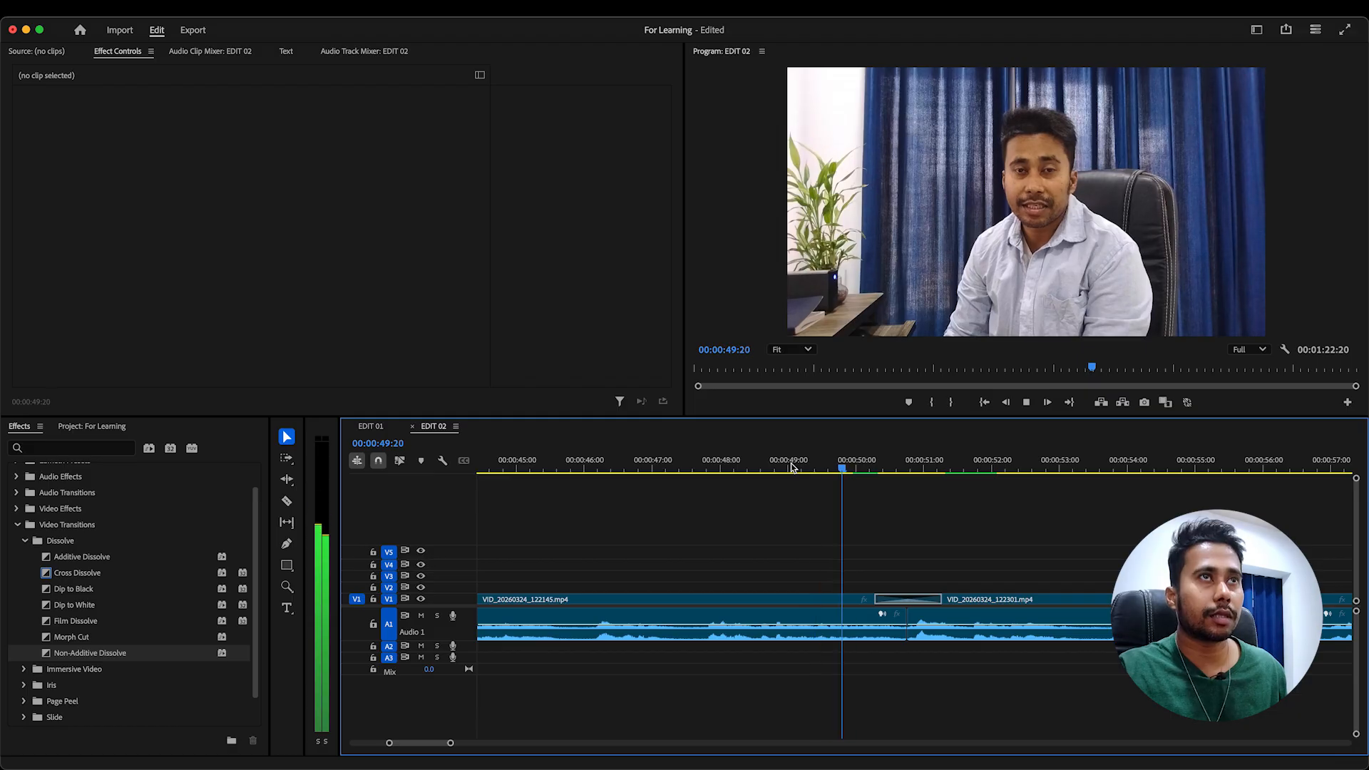
{"action": "key", "text": "space"}
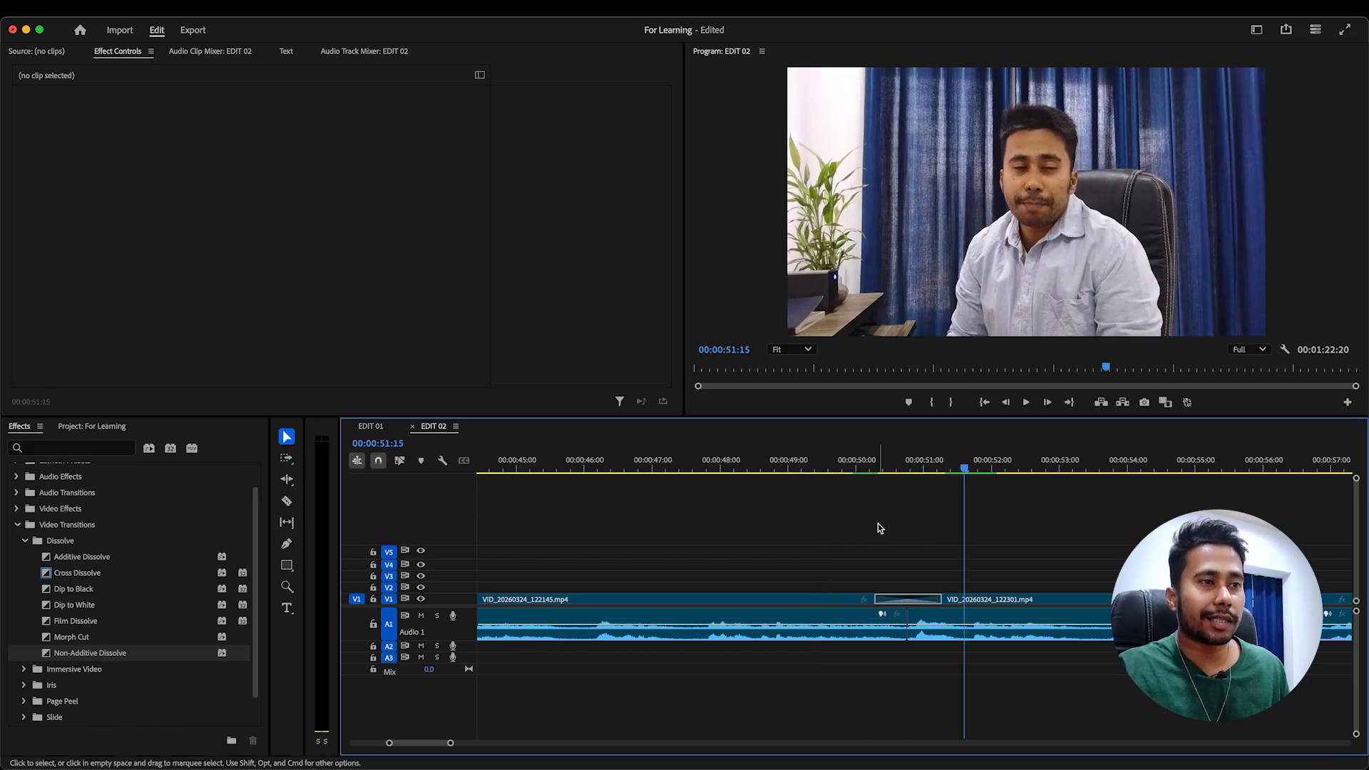
{"action": "left_click", "coordinate": [918, 603]}
{"action": "key", "text": "Delete"}
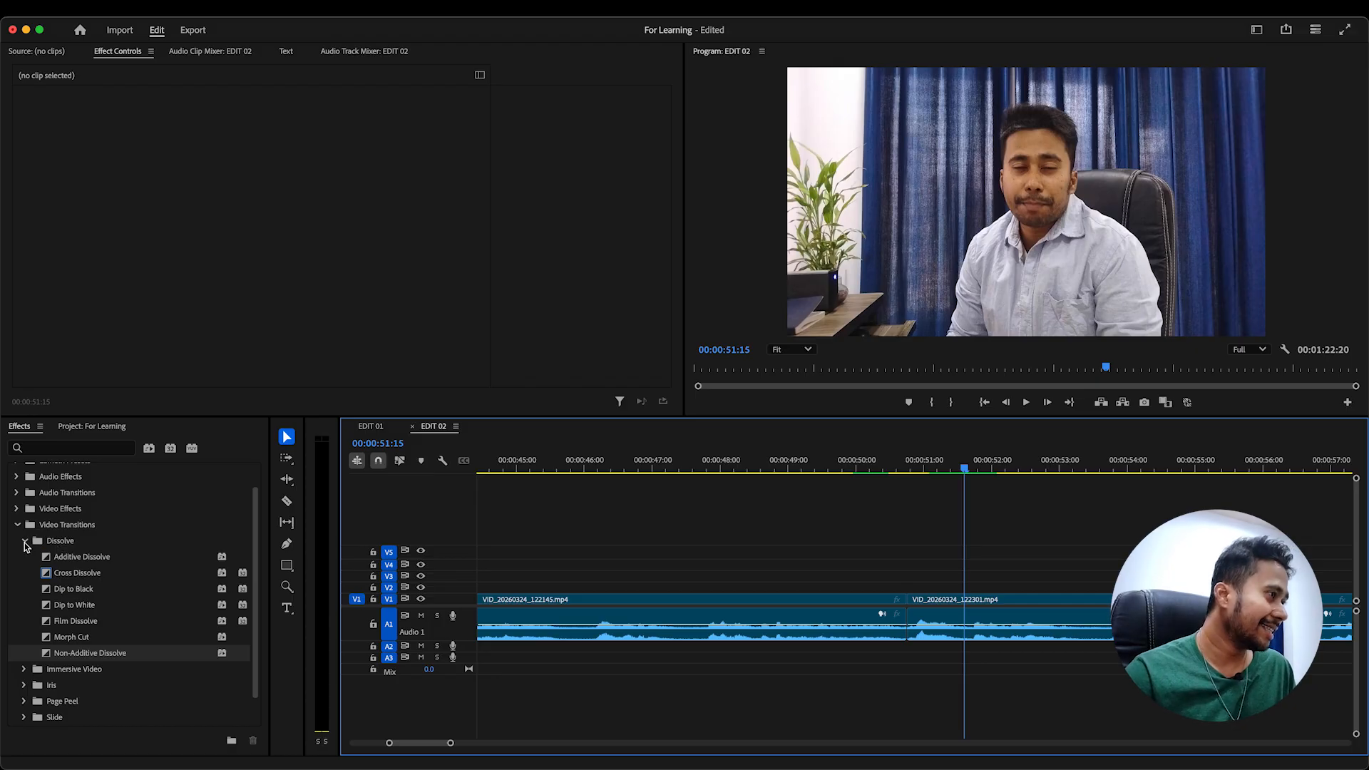
Try VR Chroma Leaks from the Immersive Video transitions on the same cut, play across it, and undo it
{"action": "left_click", "coordinate": [25, 542]}
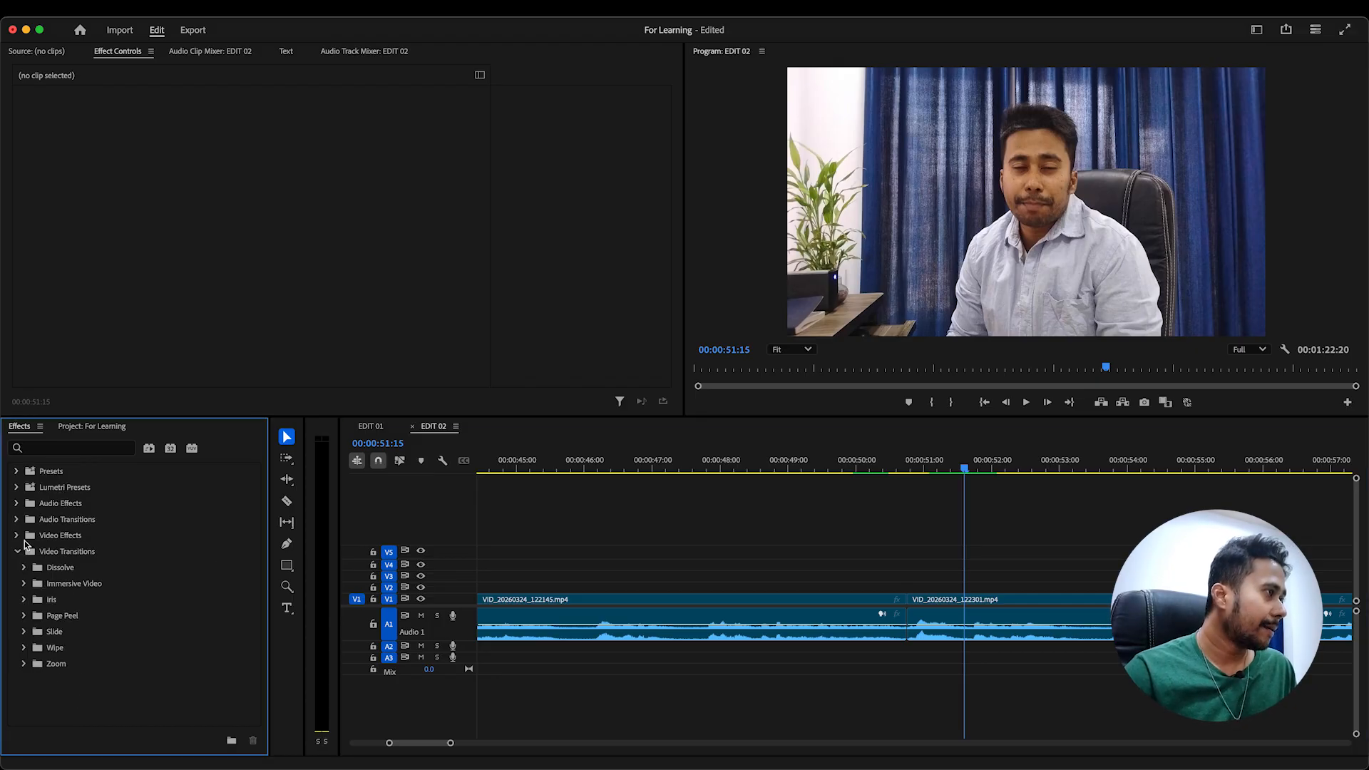
{"action": "left_click", "coordinate": [24, 585]}
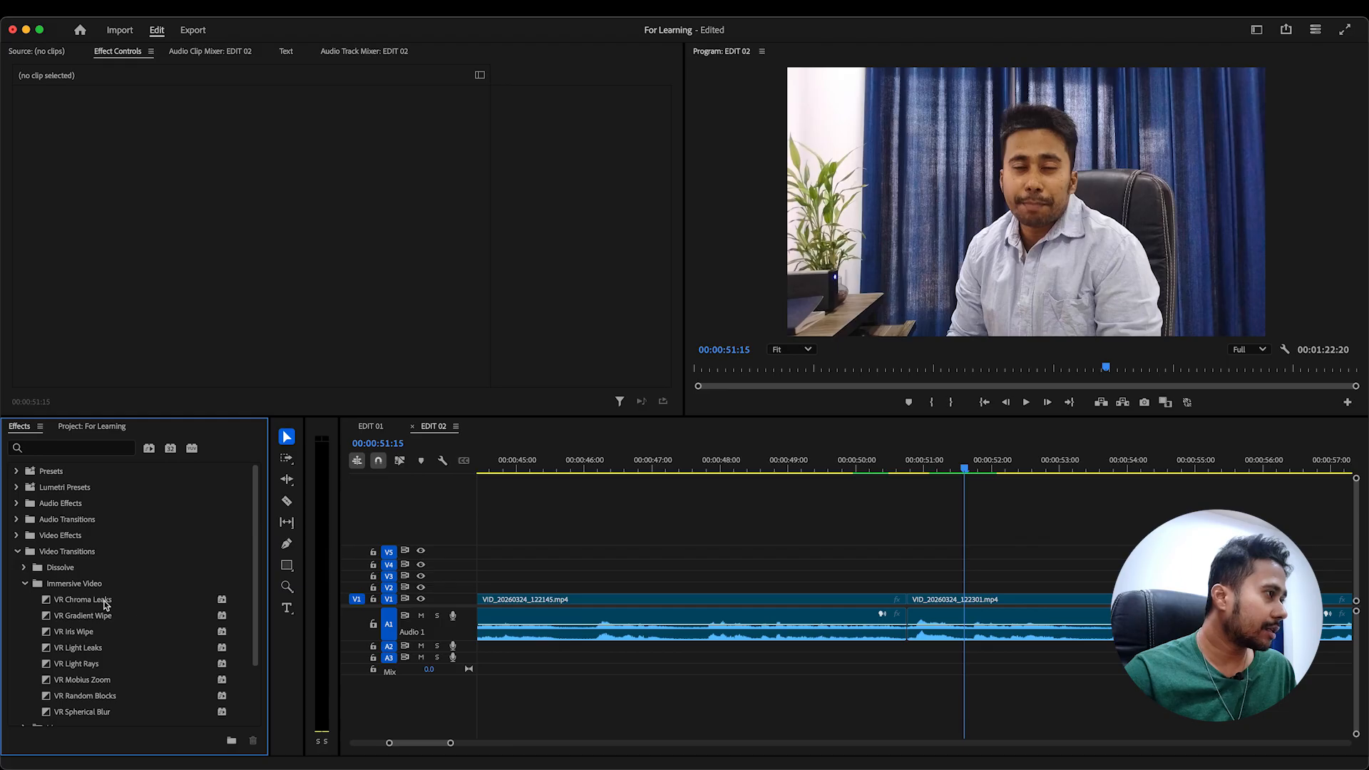
{"action": "left_click_drag", "start_coordinate": [96, 600], "coordinate": [906, 601]}
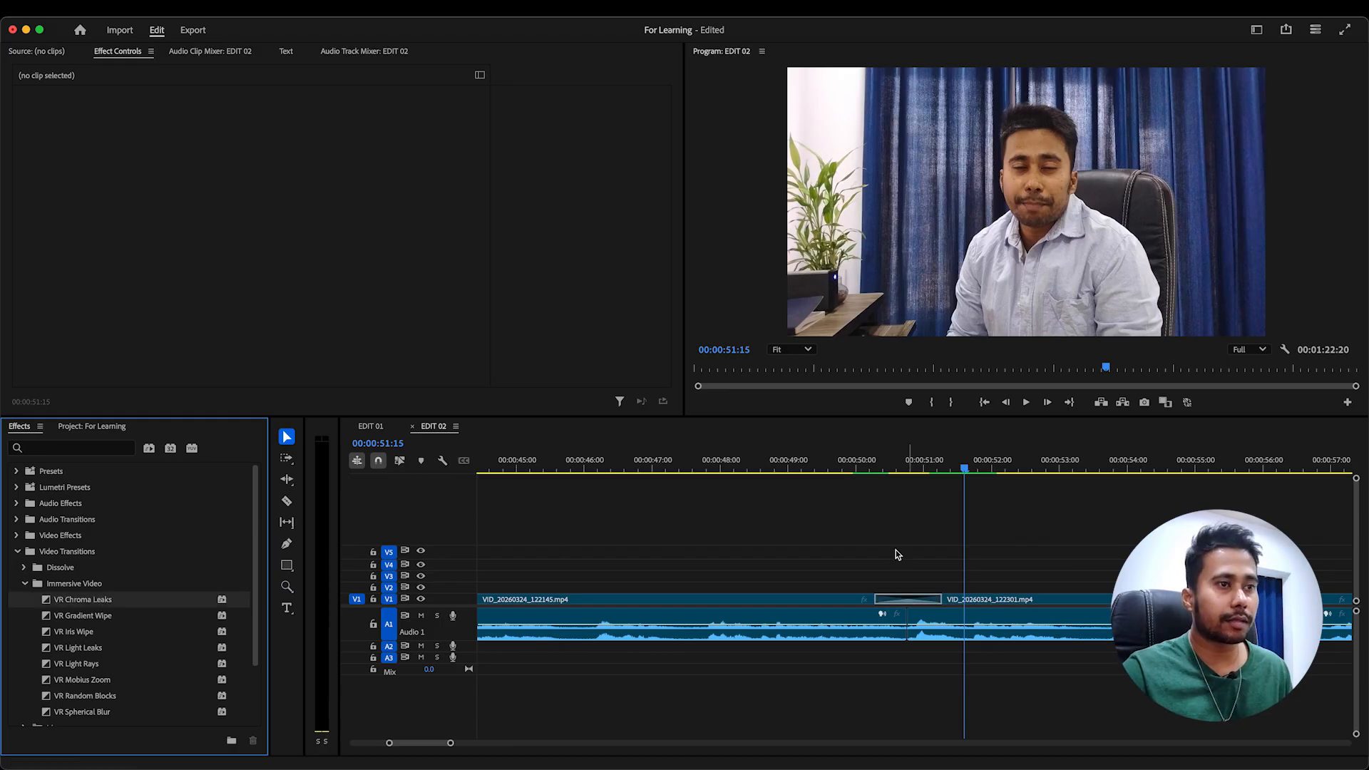
{"action": "left_click", "coordinate": [850, 469]}
{"action": "key", "text": "space"}
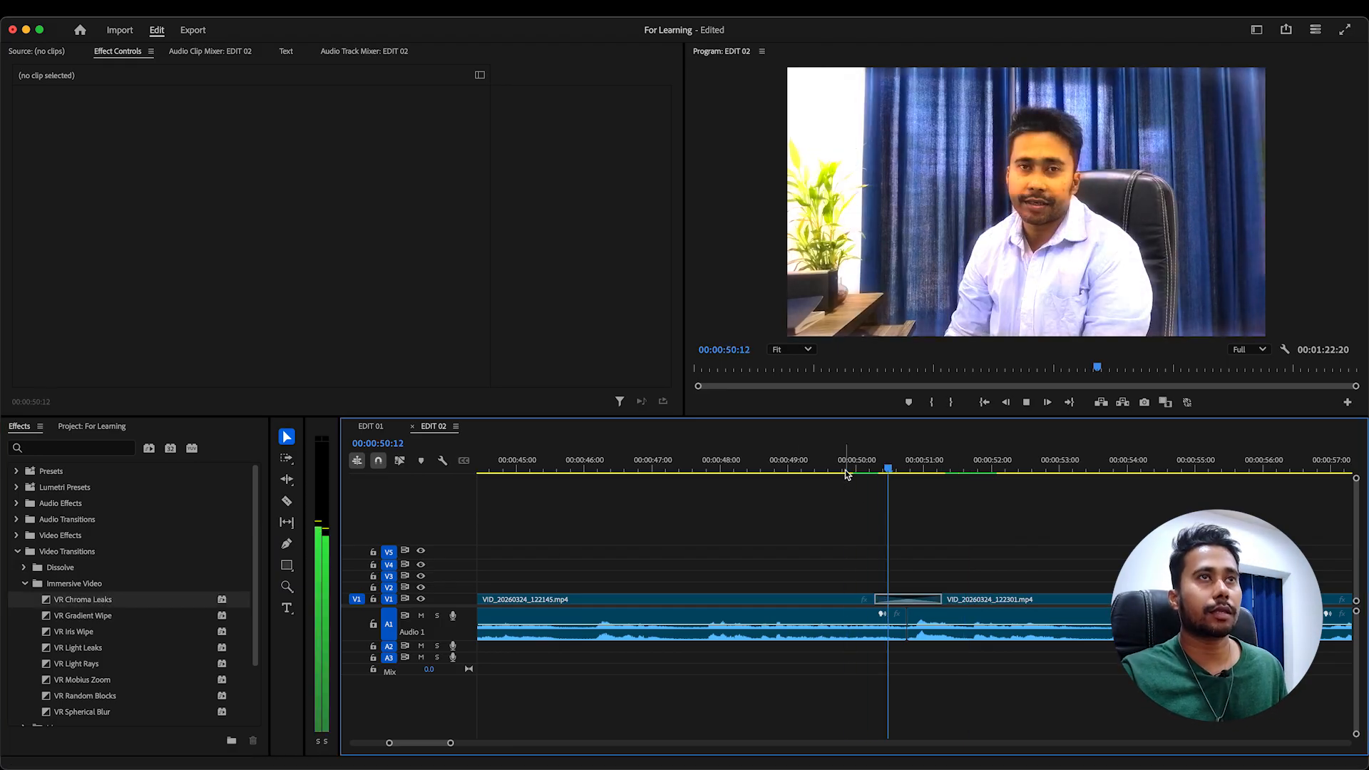
{"action": "key", "text": "space"}
{"action": "key", "text": "super+z"}
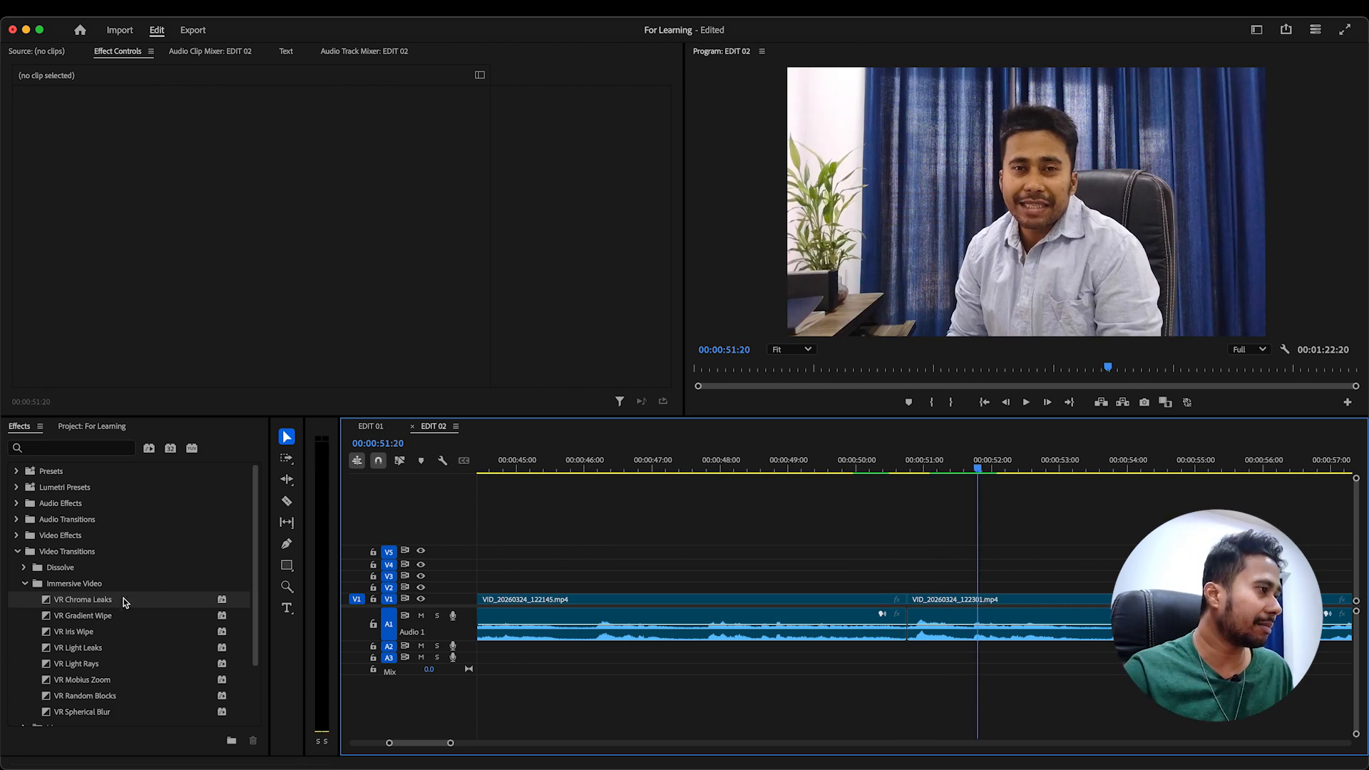
Try VR Iris Wipe on the cut between the two talking-head clips, remove it after playback, and save the project
{"action": "left_click_drag", "start_coordinate": [75, 635], "coordinate": [920, 610]}
{"action": "left_click", "coordinate": [849, 468]}
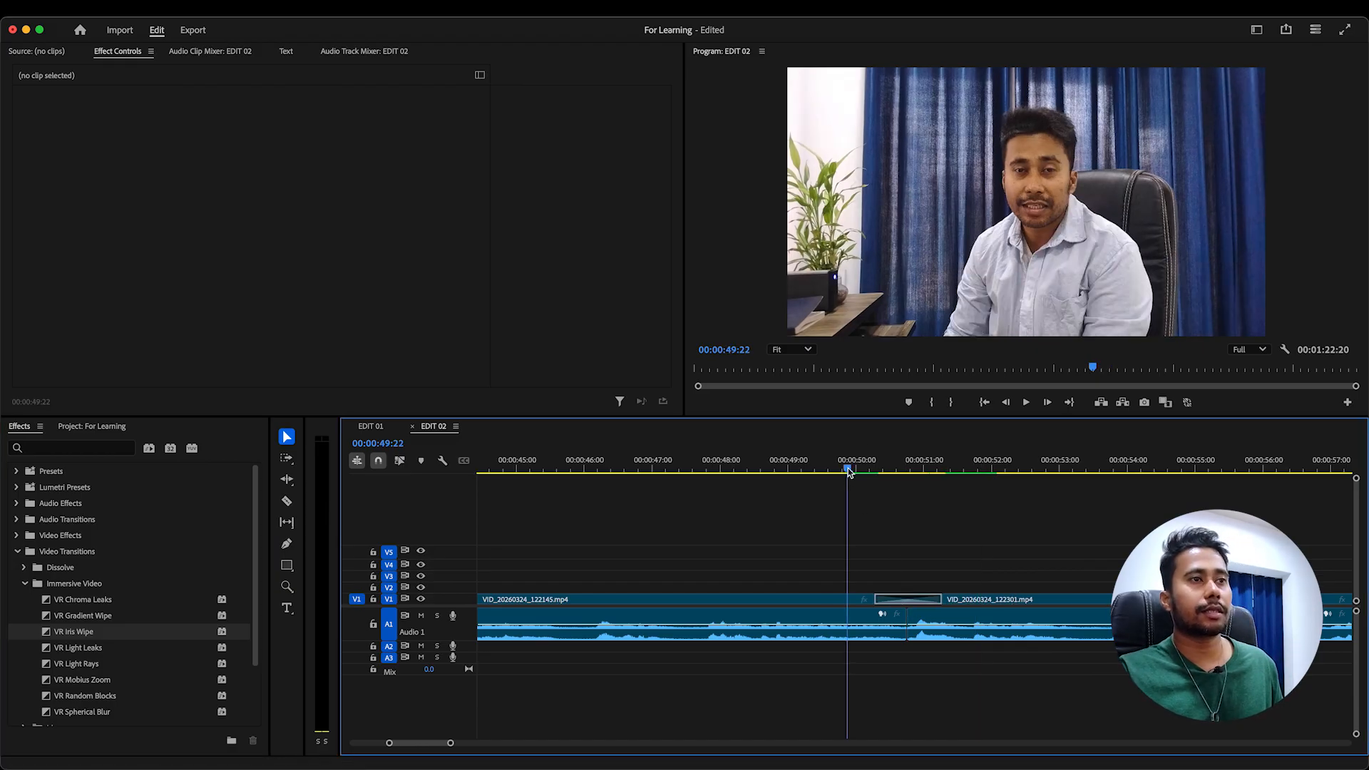
{"action": "key", "text": "space"}
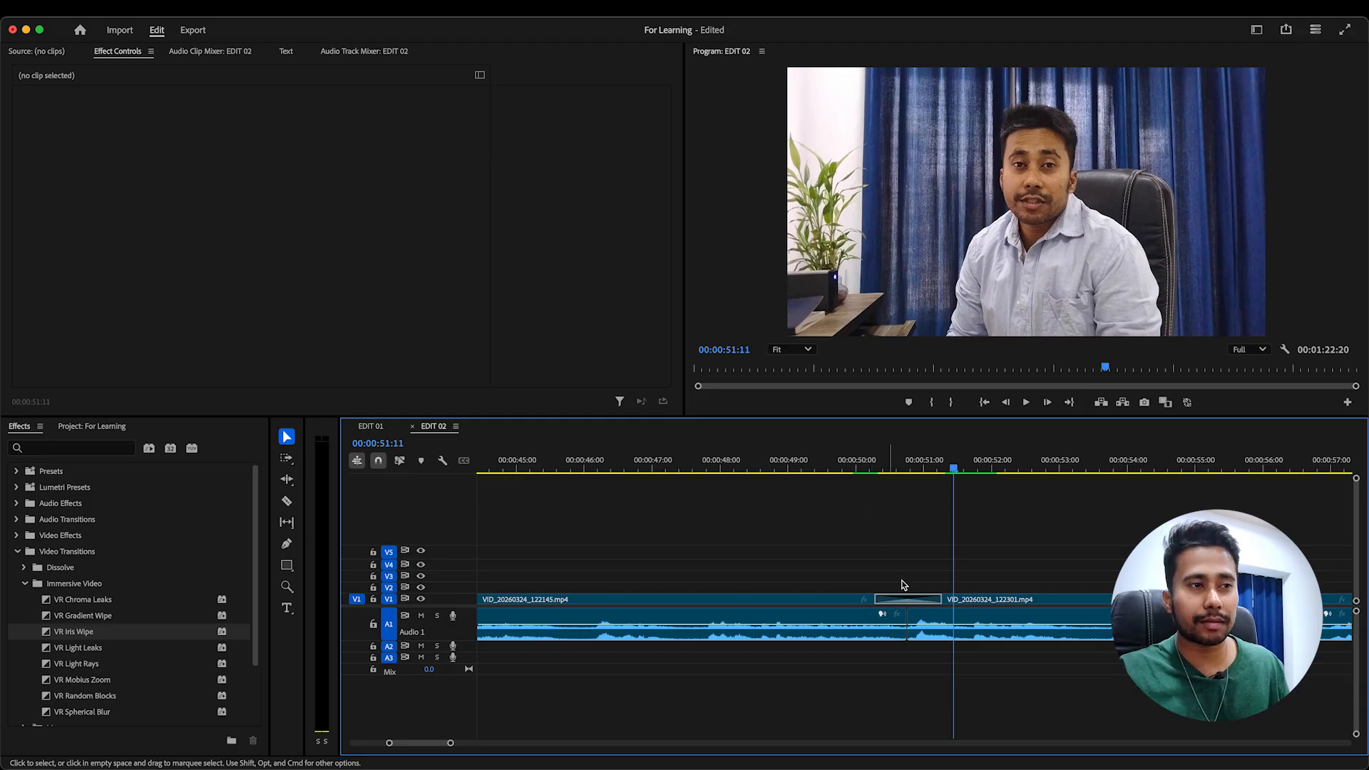
{"action": "left_click", "coordinate": [917, 602]}
{"action": "key", "text": "Delete"}
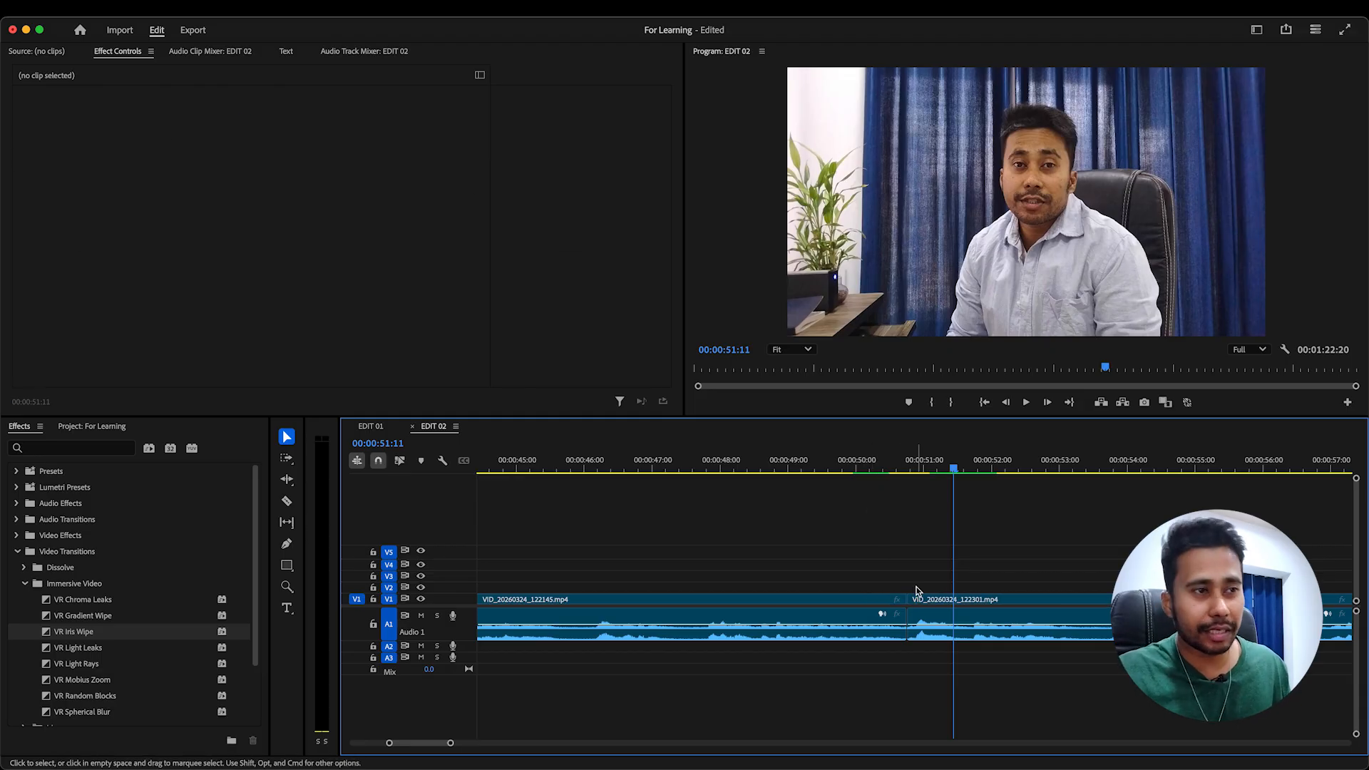
{"action": "key", "text": "super+s"}
Try VR Light Leaks on the same cut, playing from just before it, and delete the transition
{"action": "left_click_drag", "start_coordinate": [78, 651], "coordinate": [914, 605]}
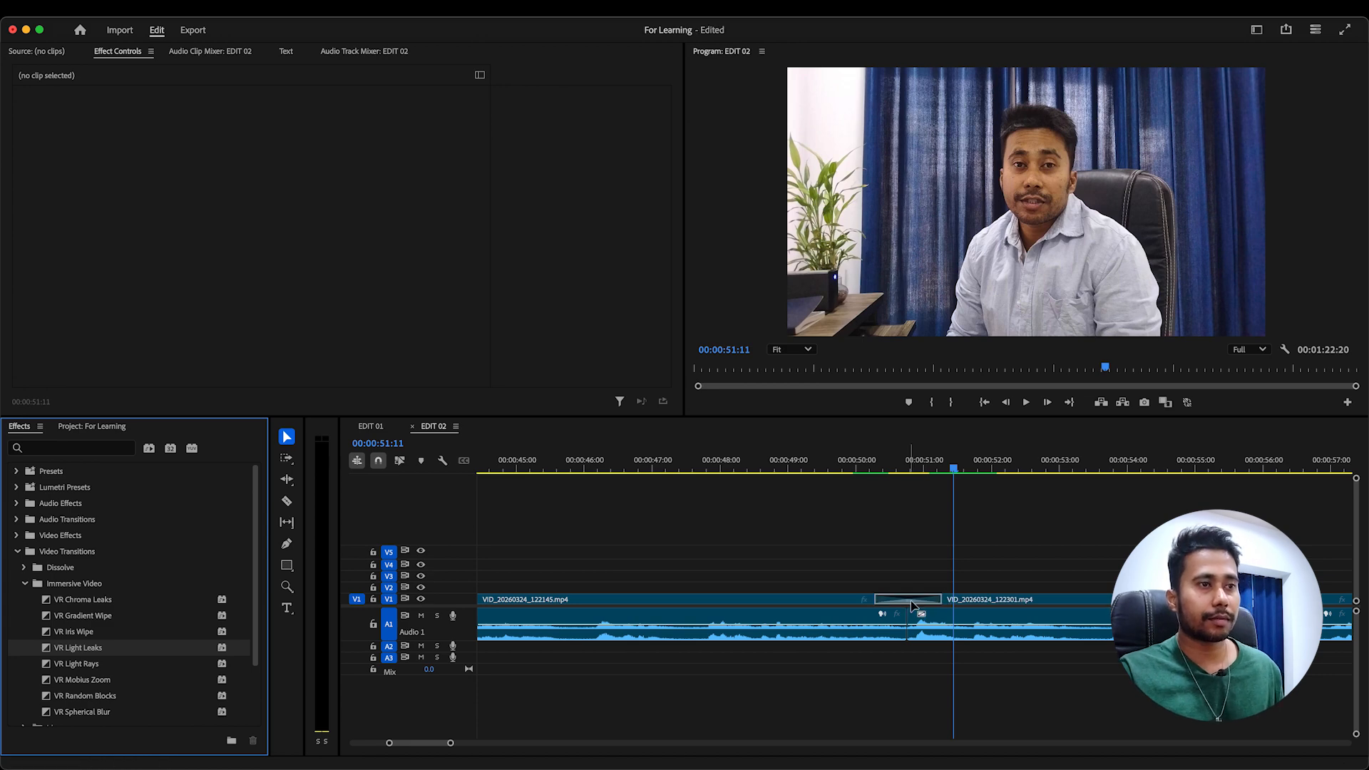
{"action": "left_click", "coordinate": [858, 465]}
{"action": "key", "text": "space"}
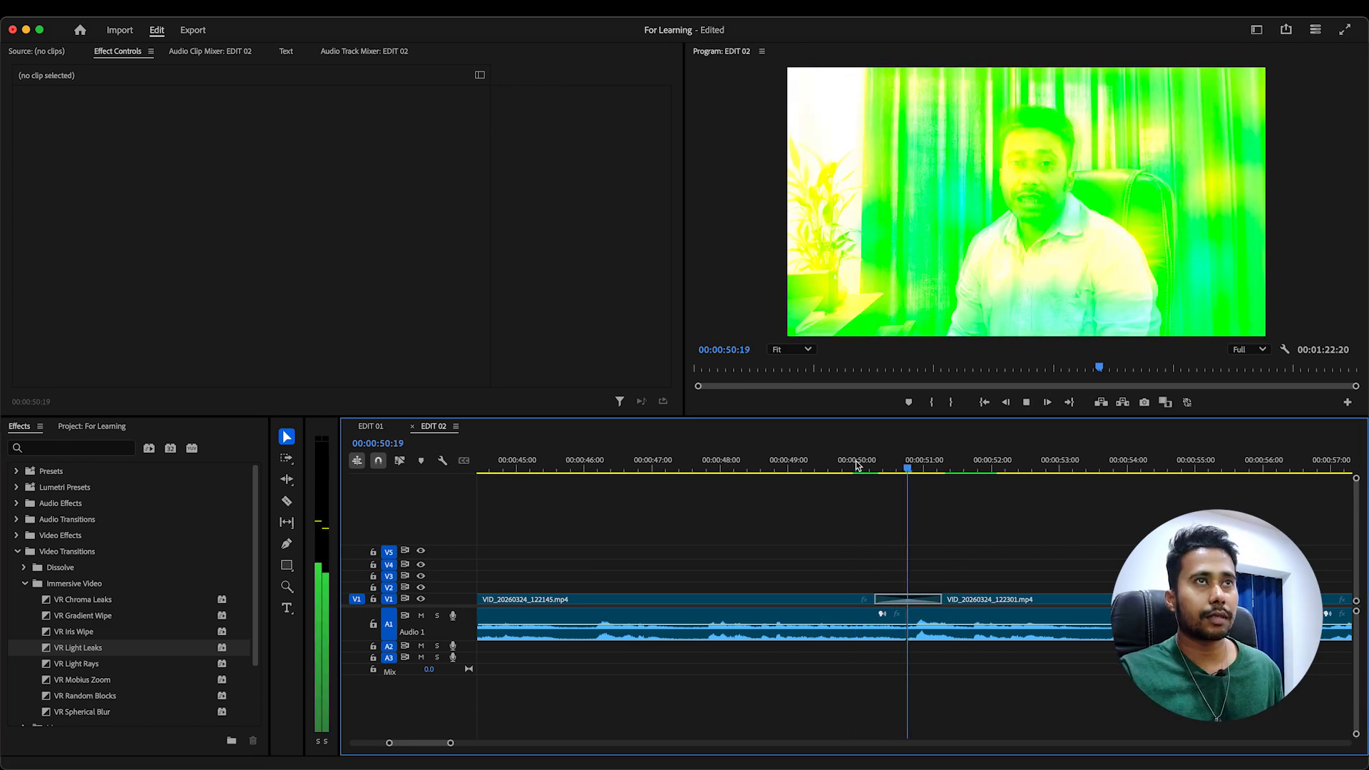
{"action": "key", "text": "space"}
{"action": "left_click", "coordinate": [917, 602]}
{"action": "key", "text": "Delete"}
Try Iris Box from the Iris transitions on the cut, play from 00:00:50:00 across it, and delete it
{"action": "left_click", "coordinate": [23, 584]}
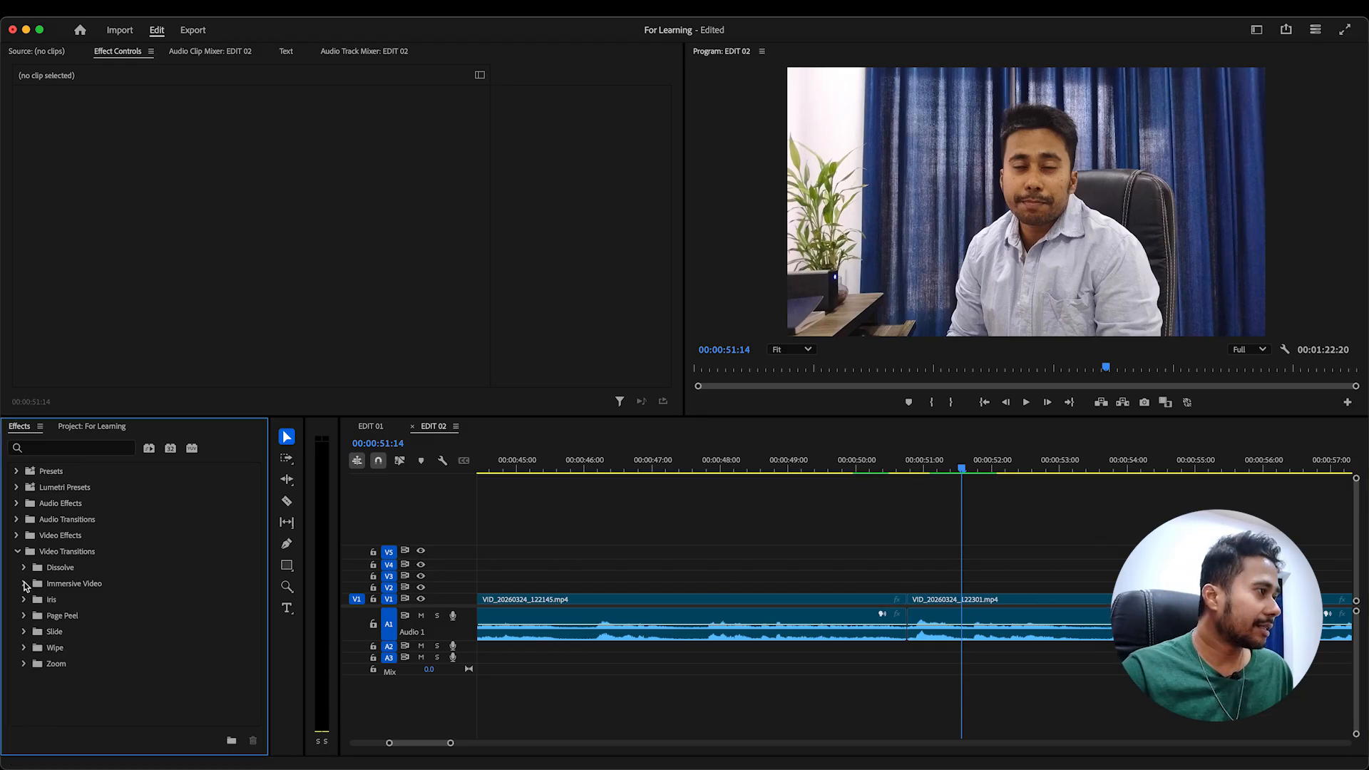
{"action": "left_click", "coordinate": [24, 600]}
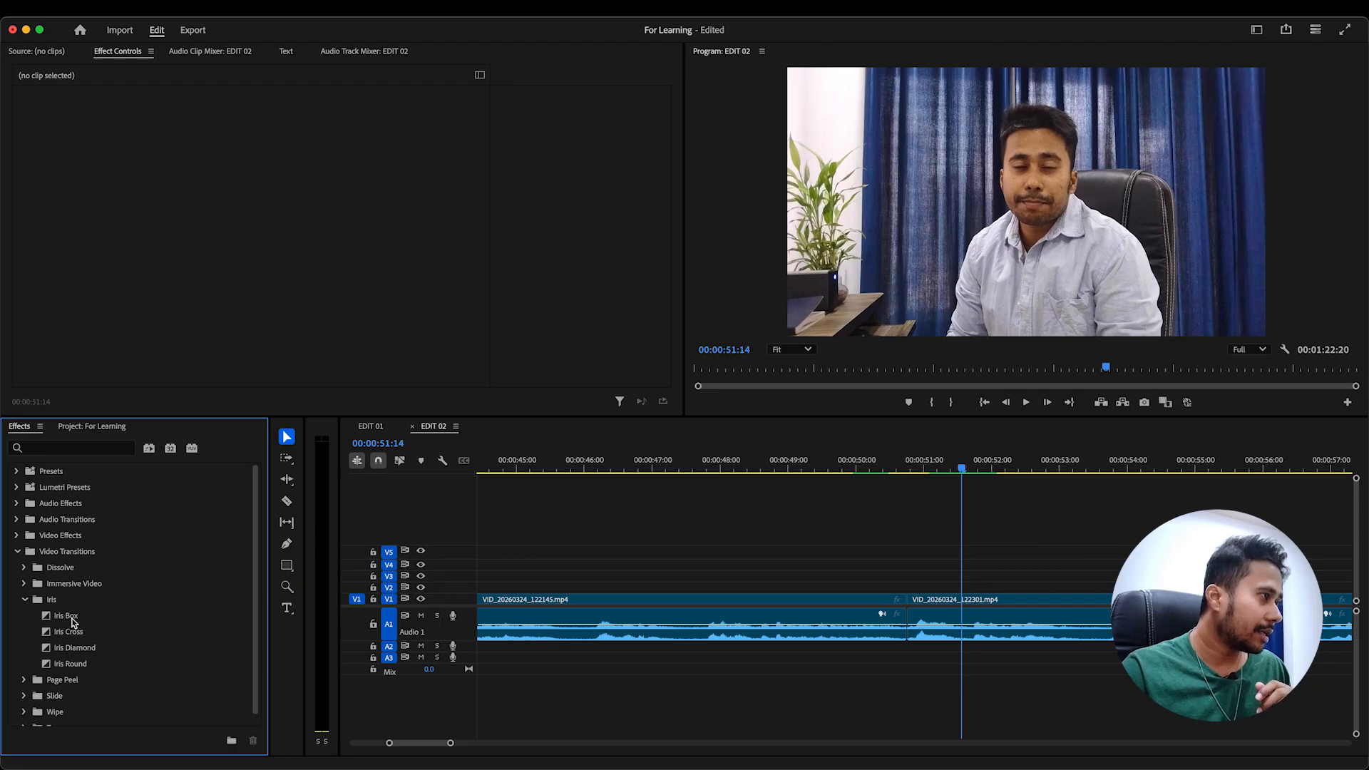
{"action": "left_click_drag", "start_coordinate": [76, 622], "coordinate": [915, 603]}
{"action": "left_click", "coordinate": [856, 471]}
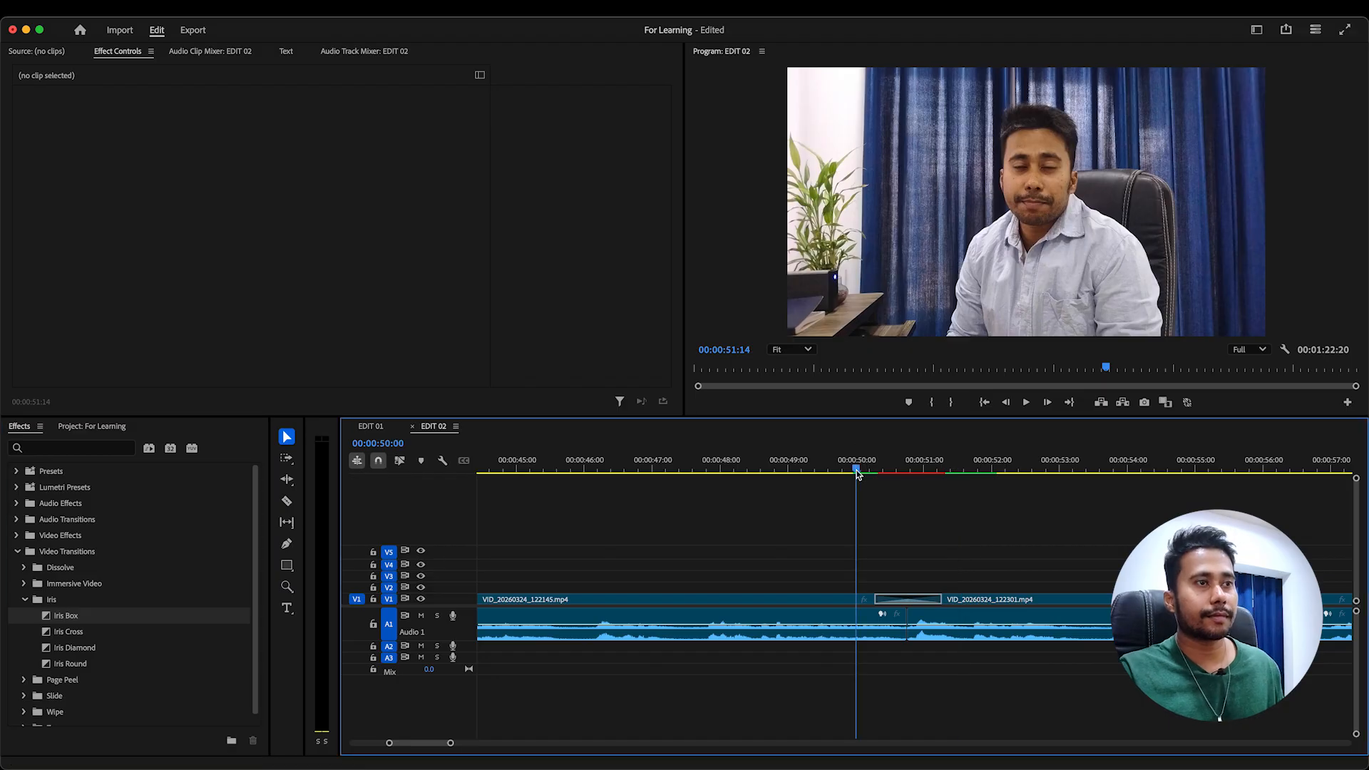
{"action": "key", "text": "space"}
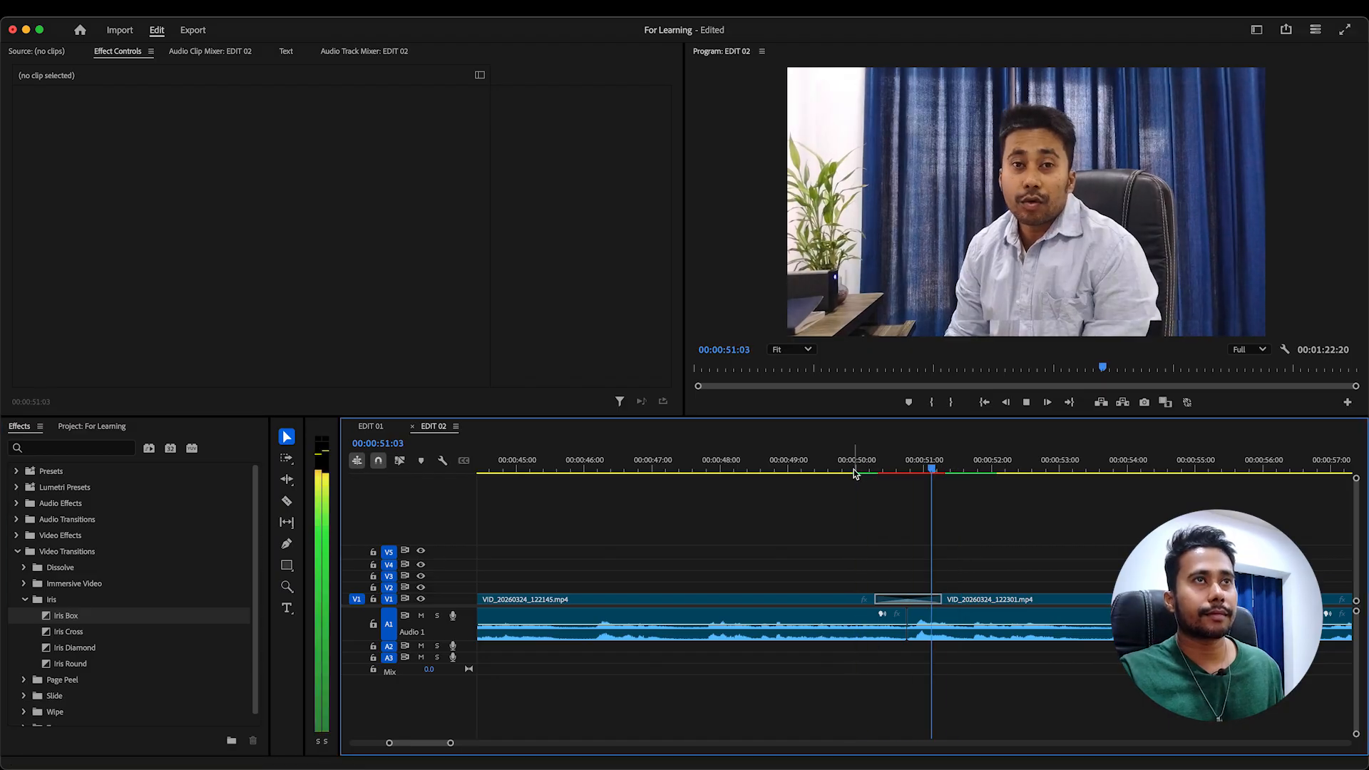
{"action": "key", "text": "space"}
{"action": "left_click", "coordinate": [909, 599]}
{"action": "key", "text": "Delete"}
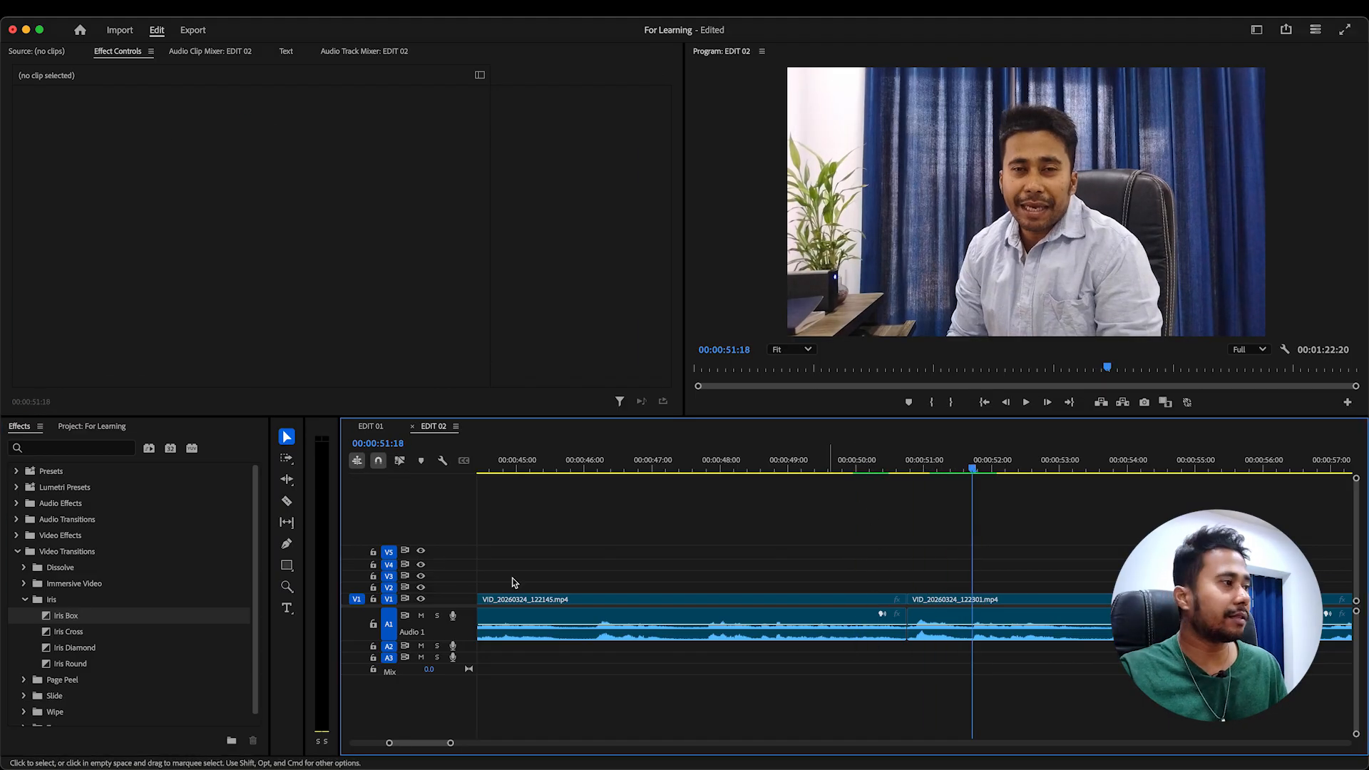
Apply Iris Round to the cut between the two clips and set its duration to 15 frames
{"action": "left_click_drag", "start_coordinate": [77, 665], "coordinate": [924, 603]}
{"action": "double_click", "coordinate": [923, 603]}
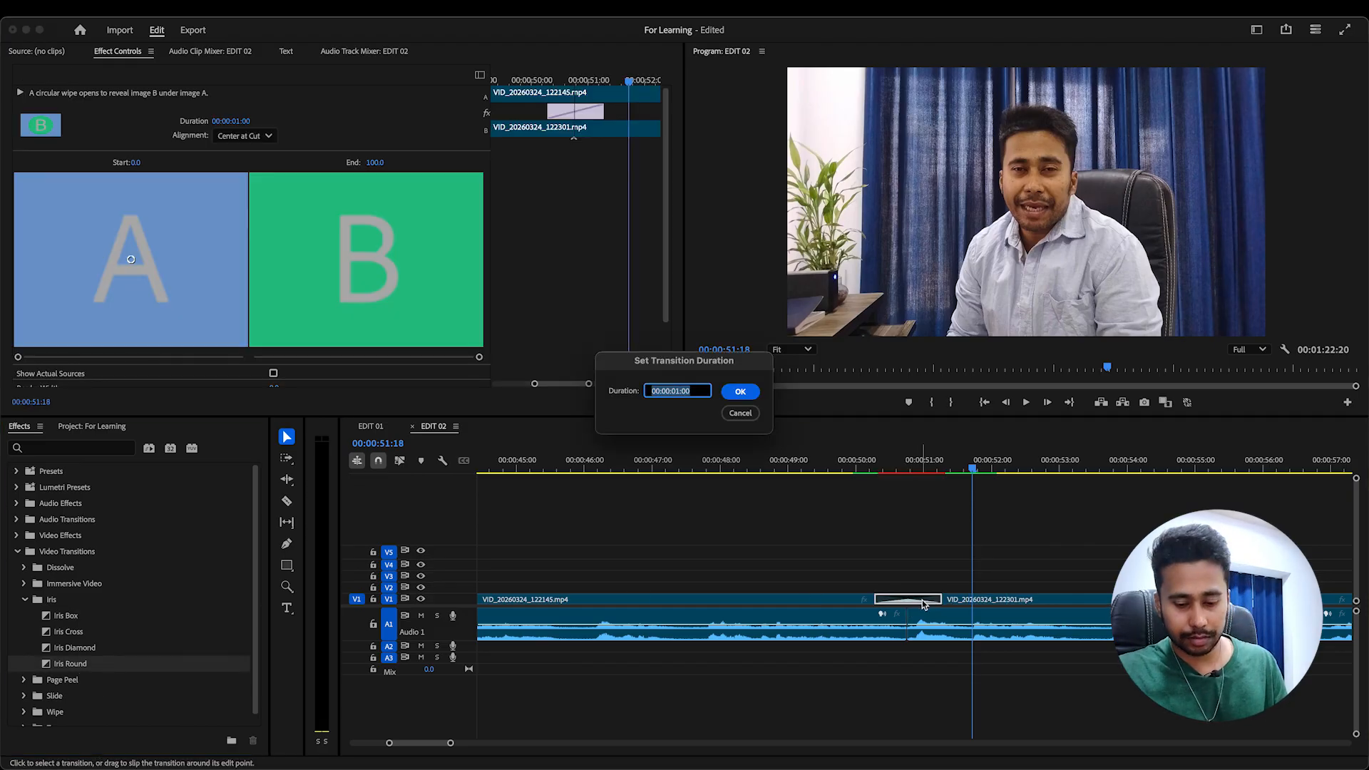
{"action": "type", "text": "15"}
{"action": "key", "text": "Tab"}
Play the sequence from 00:00:49:17 across the Iris Round and delete the transition
{"action": "left_click", "coordinate": [836, 471]}
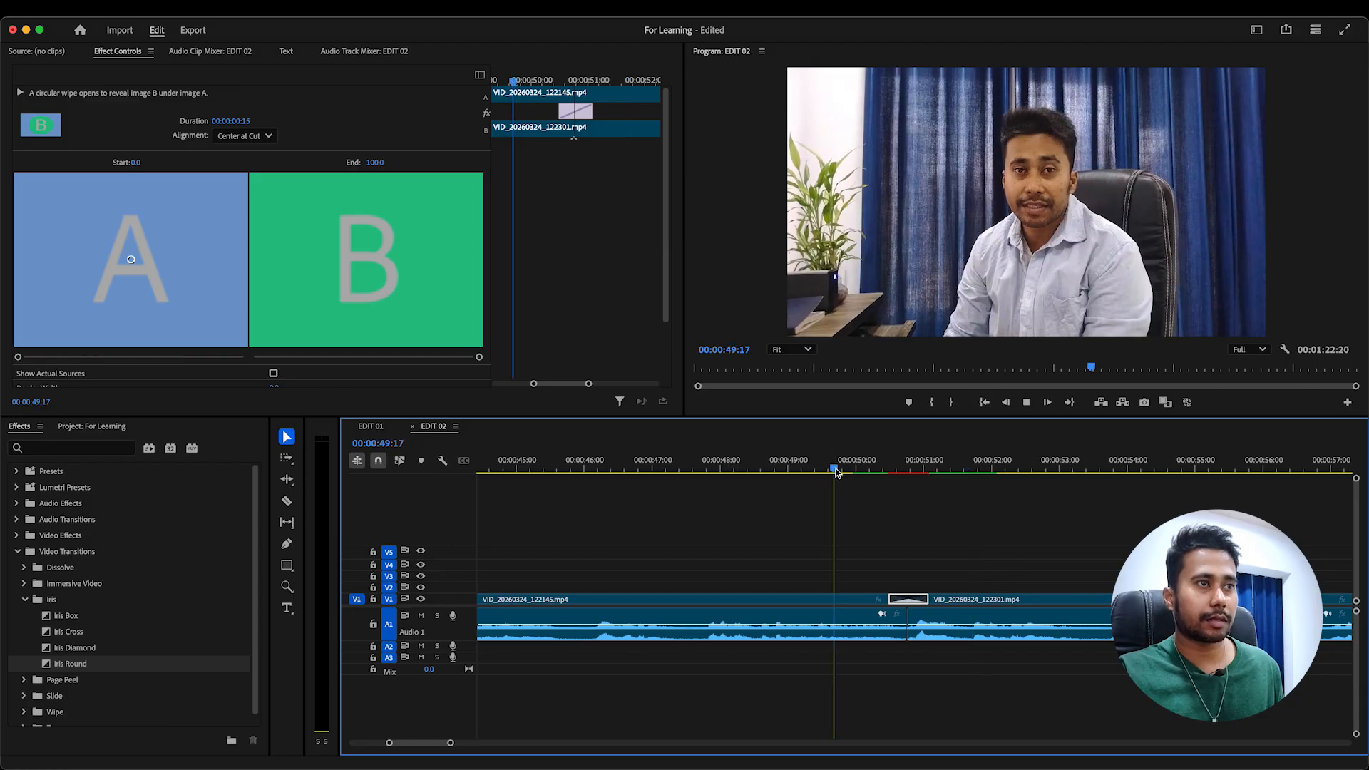
{"action": "key", "text": "space"}
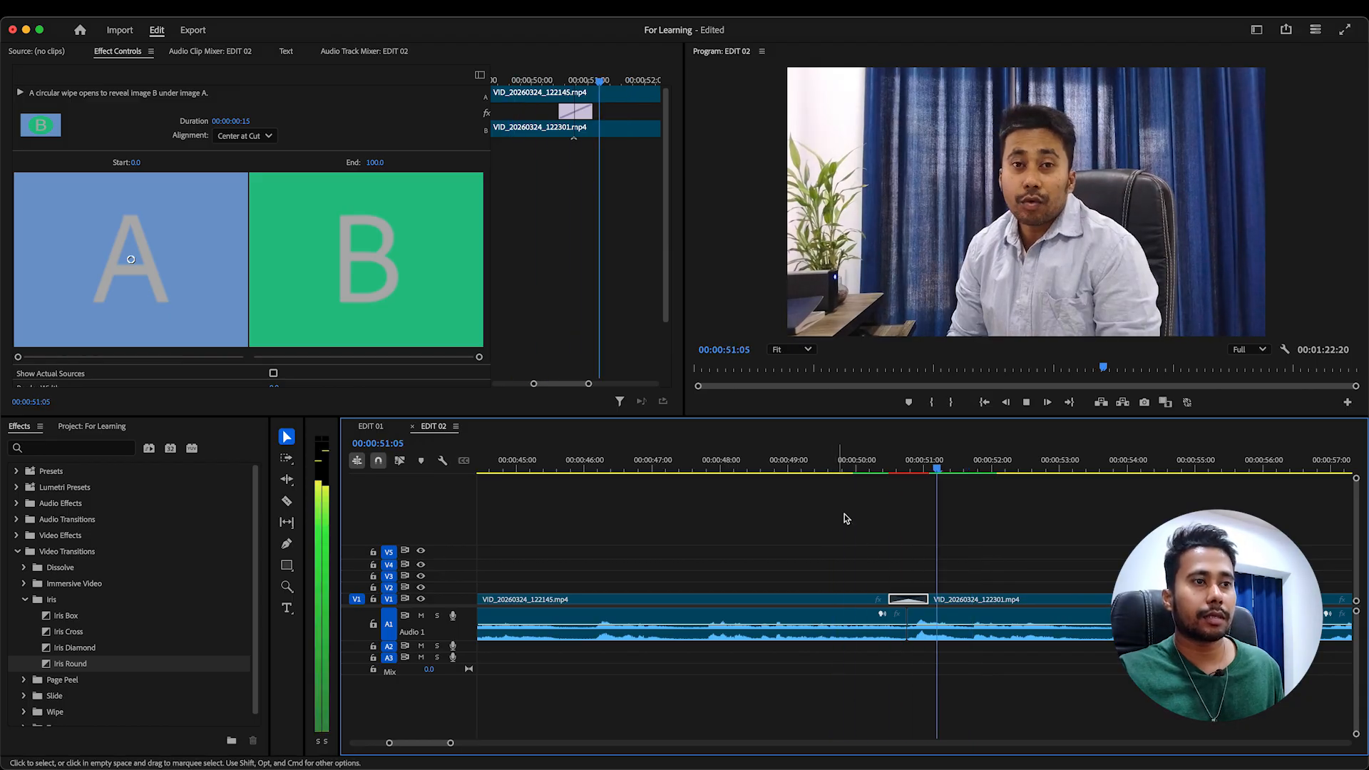
{"action": "left_click", "coordinate": [853, 538]}
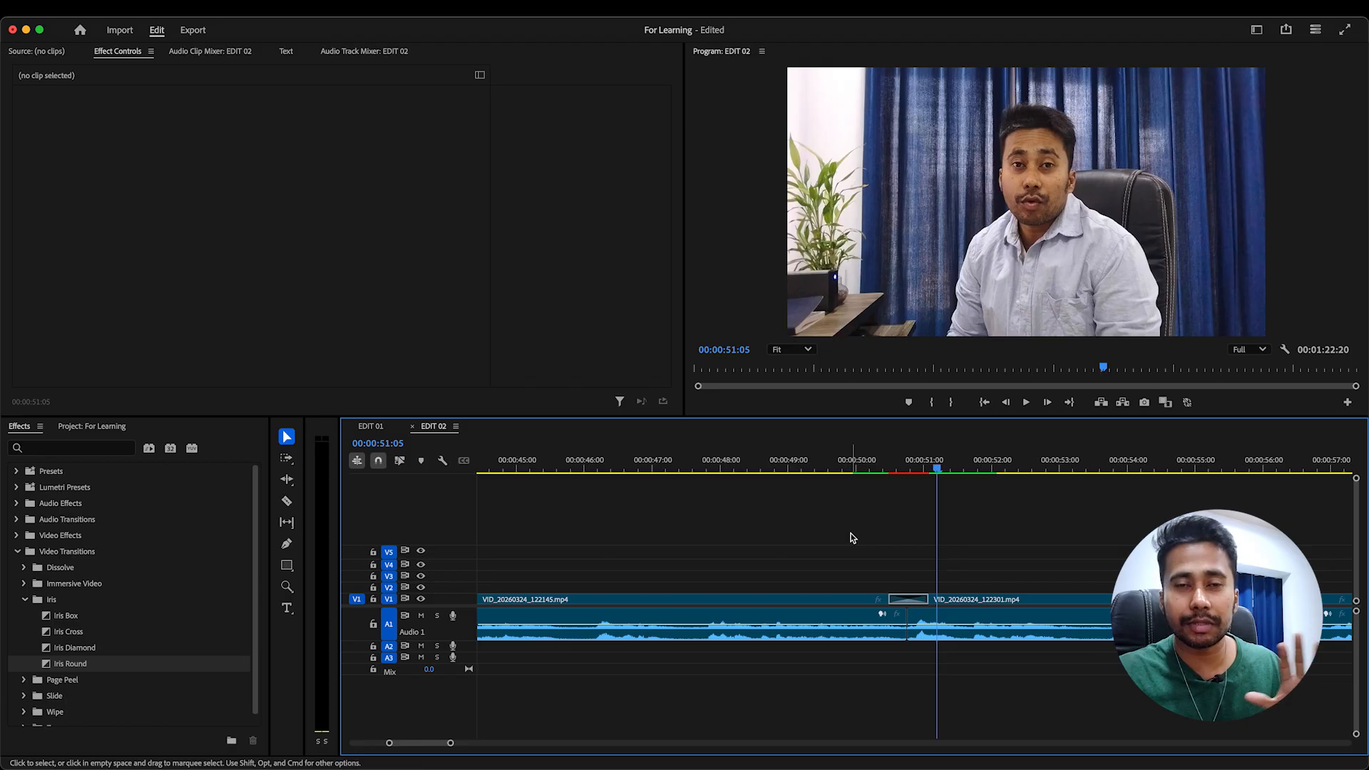
{"action": "left_click", "coordinate": [913, 599]}
{"action": "key", "text": "Delete"}
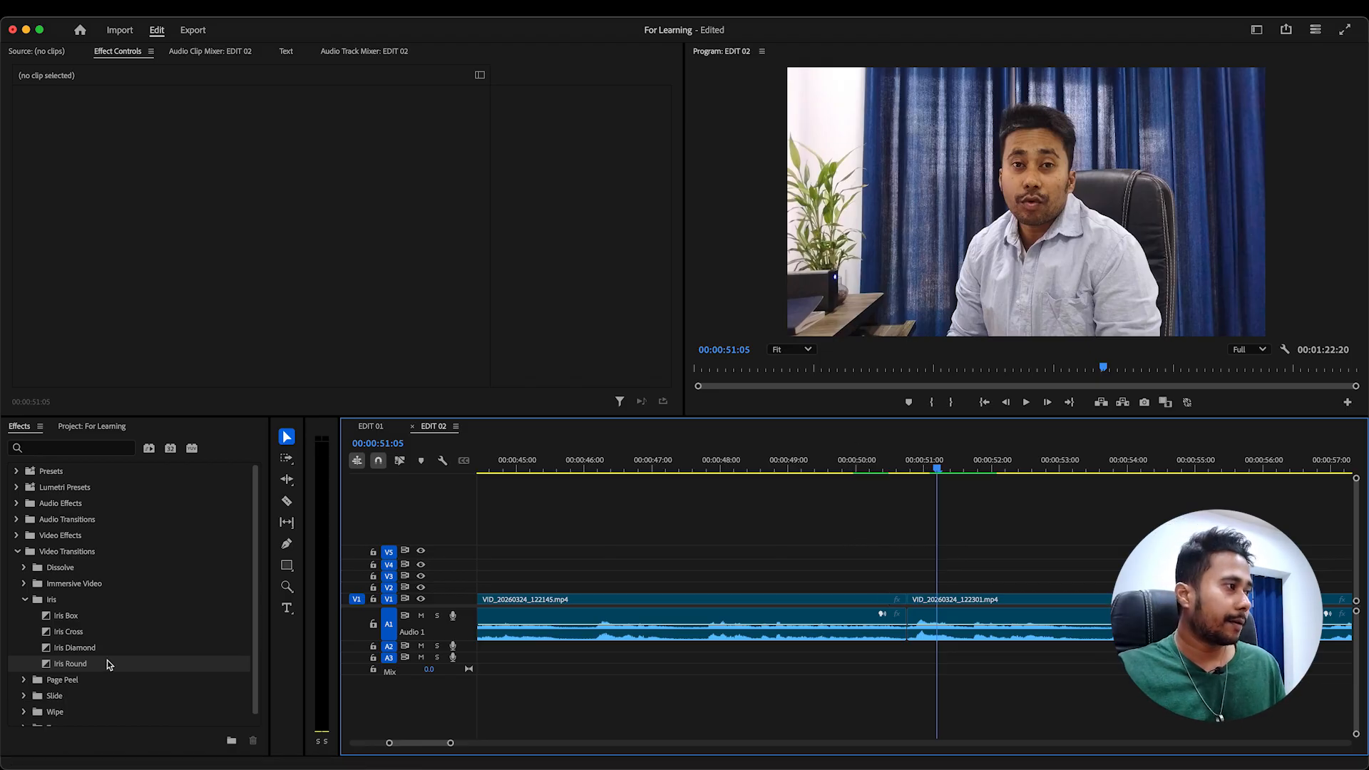
Try the Page Peel transition on the same cut, play across it, and undo it
{"action": "left_click", "coordinate": [26, 600]}
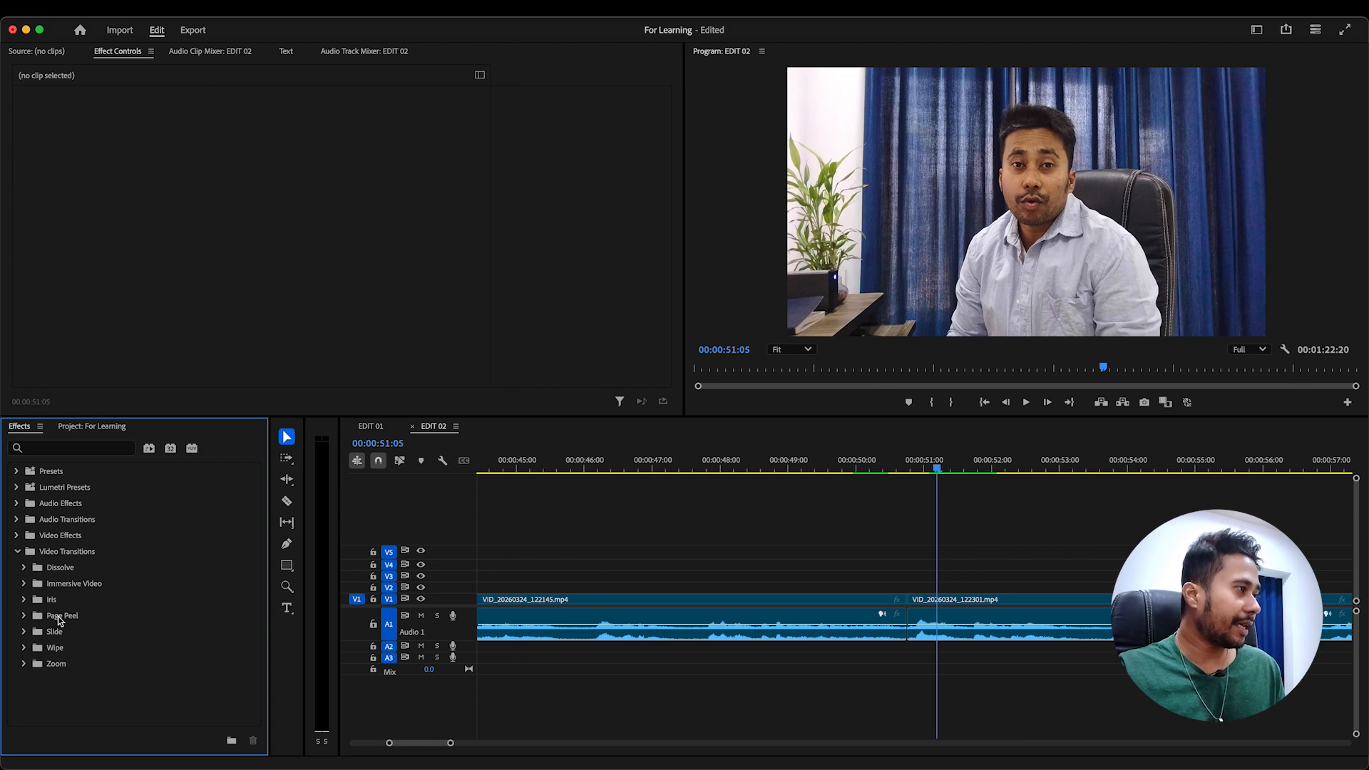
{"action": "left_click", "coordinate": [27, 616]}
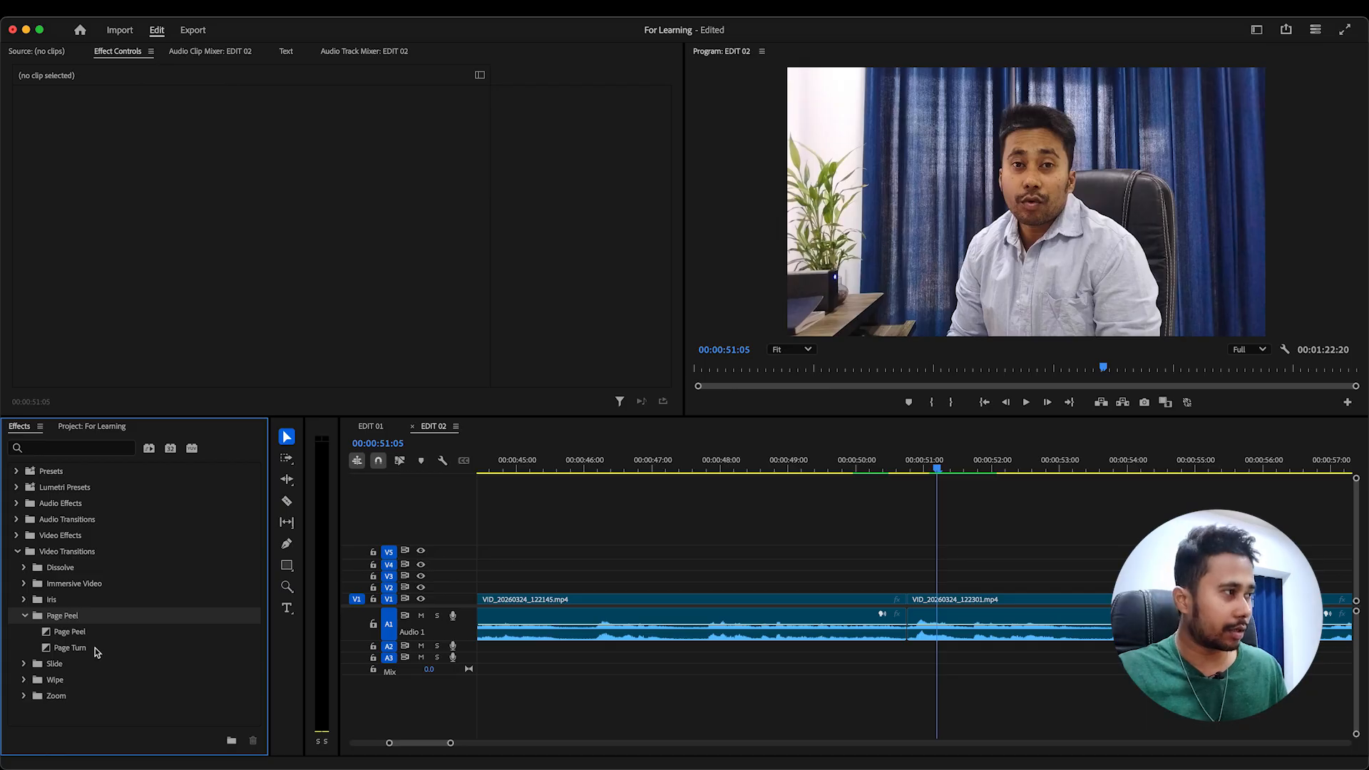
{"action": "left_click_drag", "start_coordinate": [83, 632], "coordinate": [911, 604]}
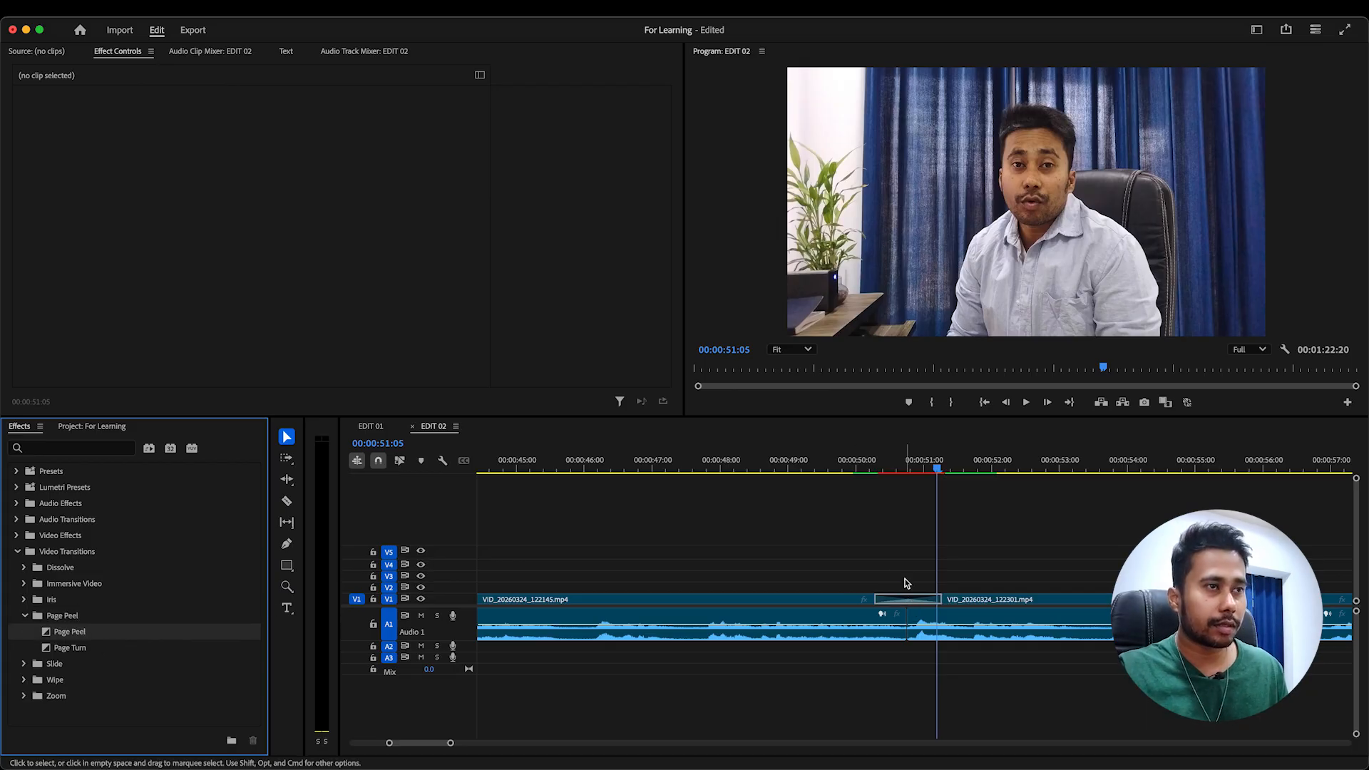
{"action": "left_click", "coordinate": [853, 465]}
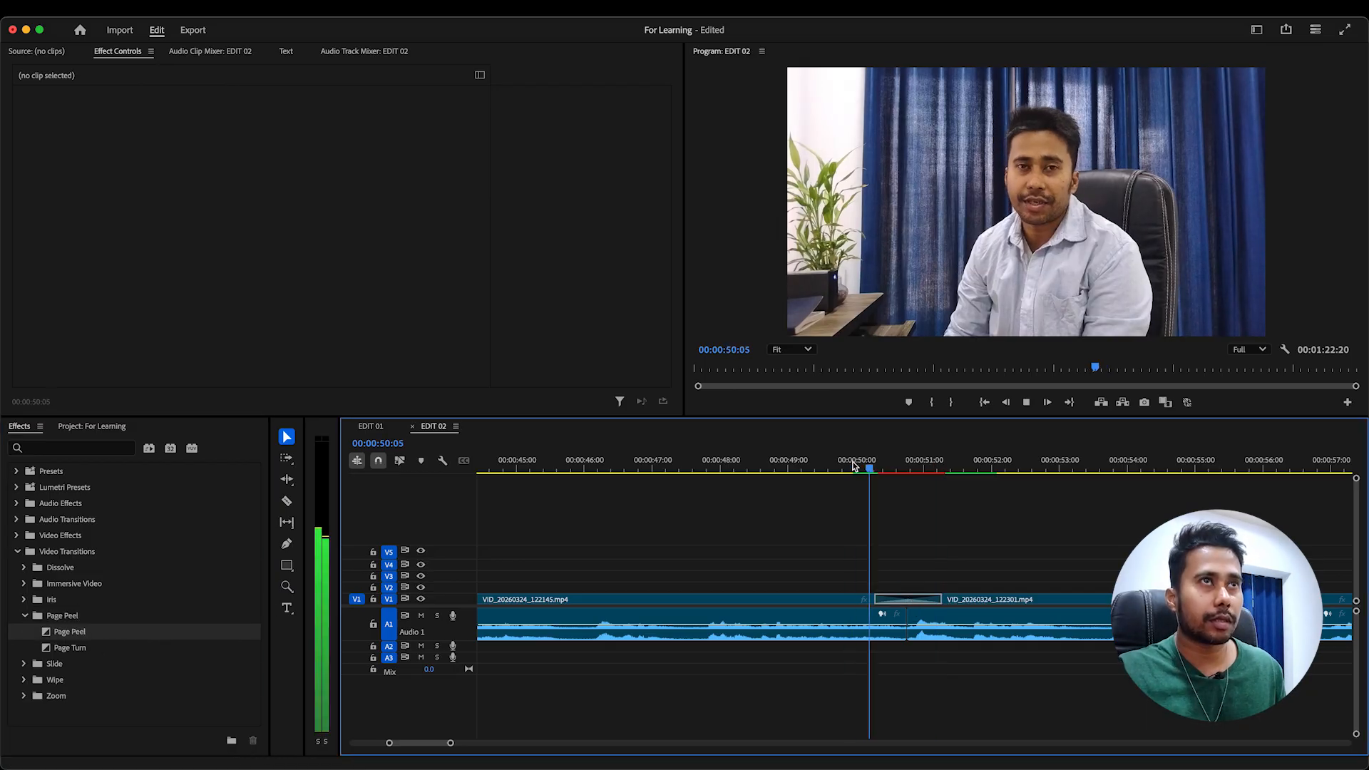
{"action": "key", "text": "space"}
{"action": "key", "text": "super+z"}
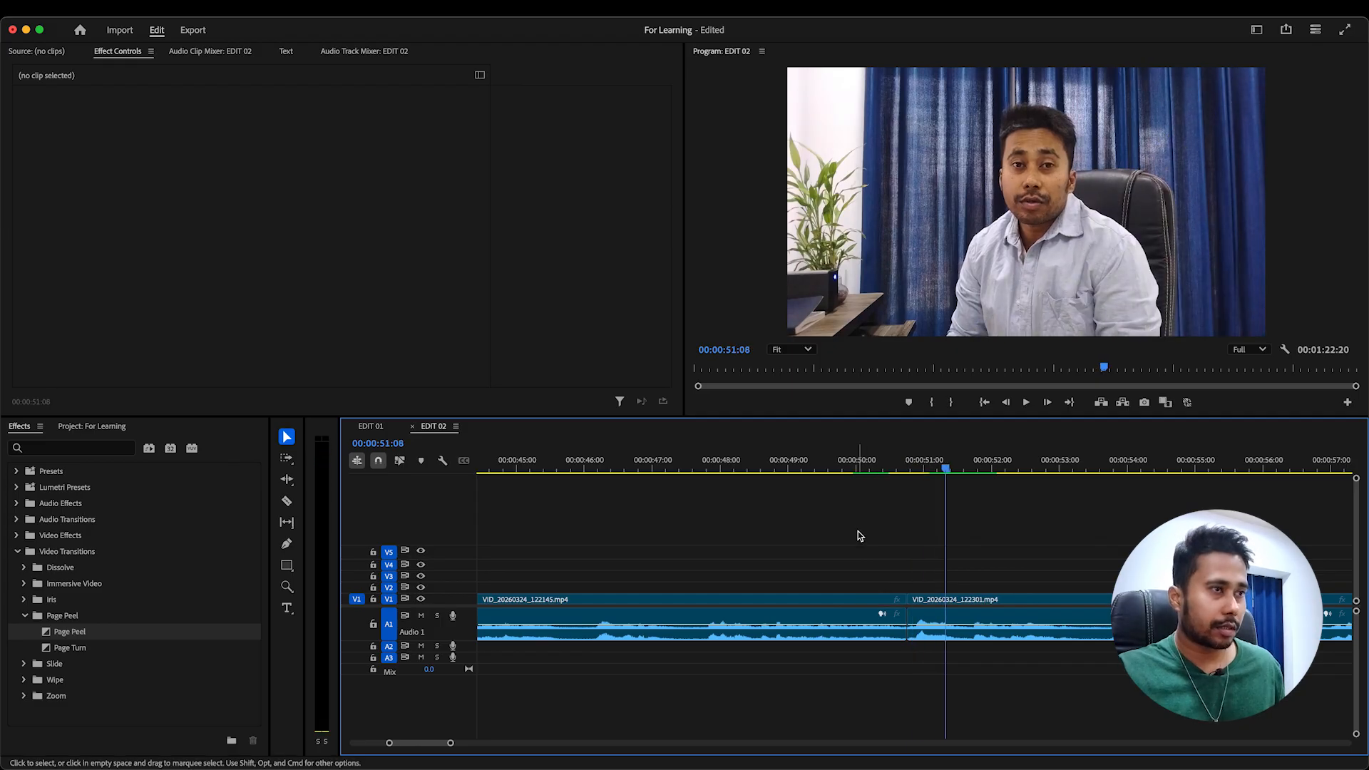
Apply Push from the Slide transitions to the cut and set its duration to 15 frames
{"action": "left_click", "coordinate": [22, 621]}
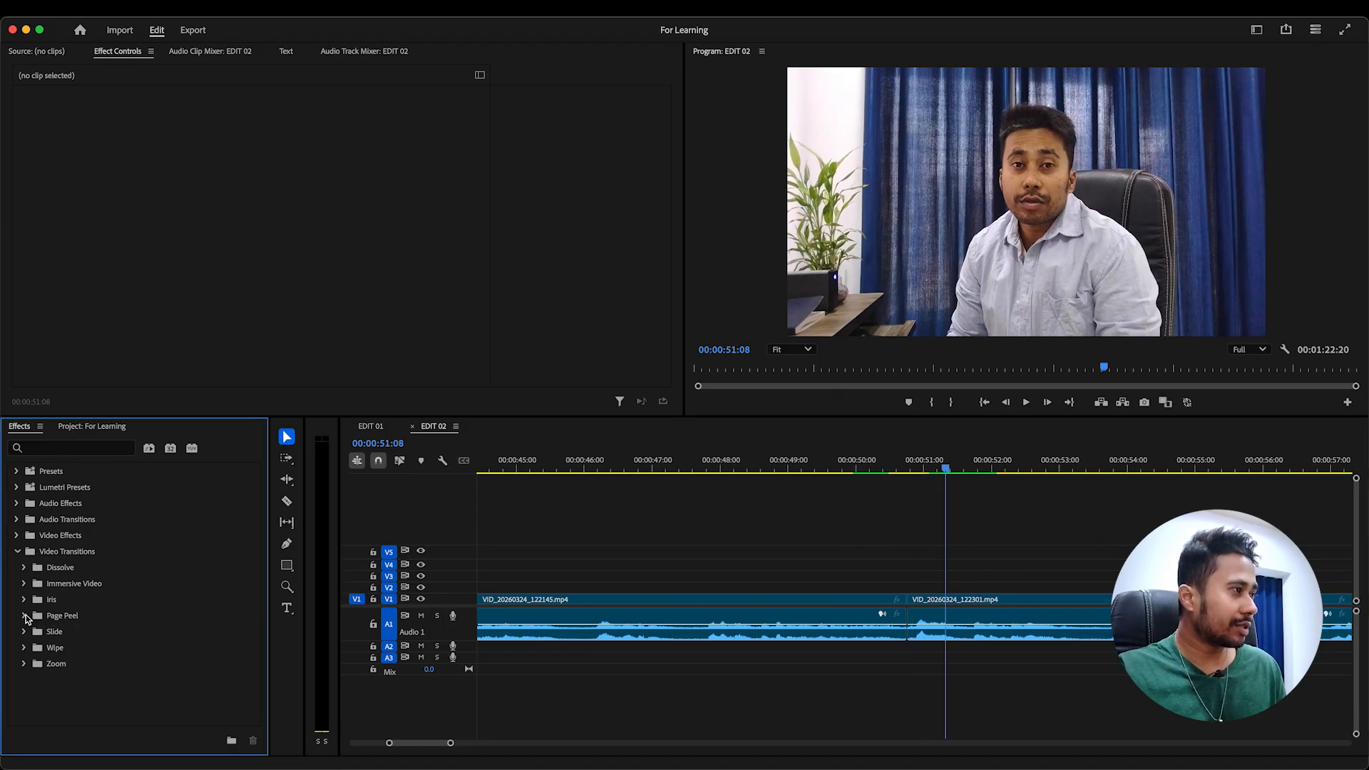
{"action": "left_click", "coordinate": [25, 631]}
{"action": "scroll", "coordinate": [181, 628], "scroll_direction": "down", "scroll_amount": 2}
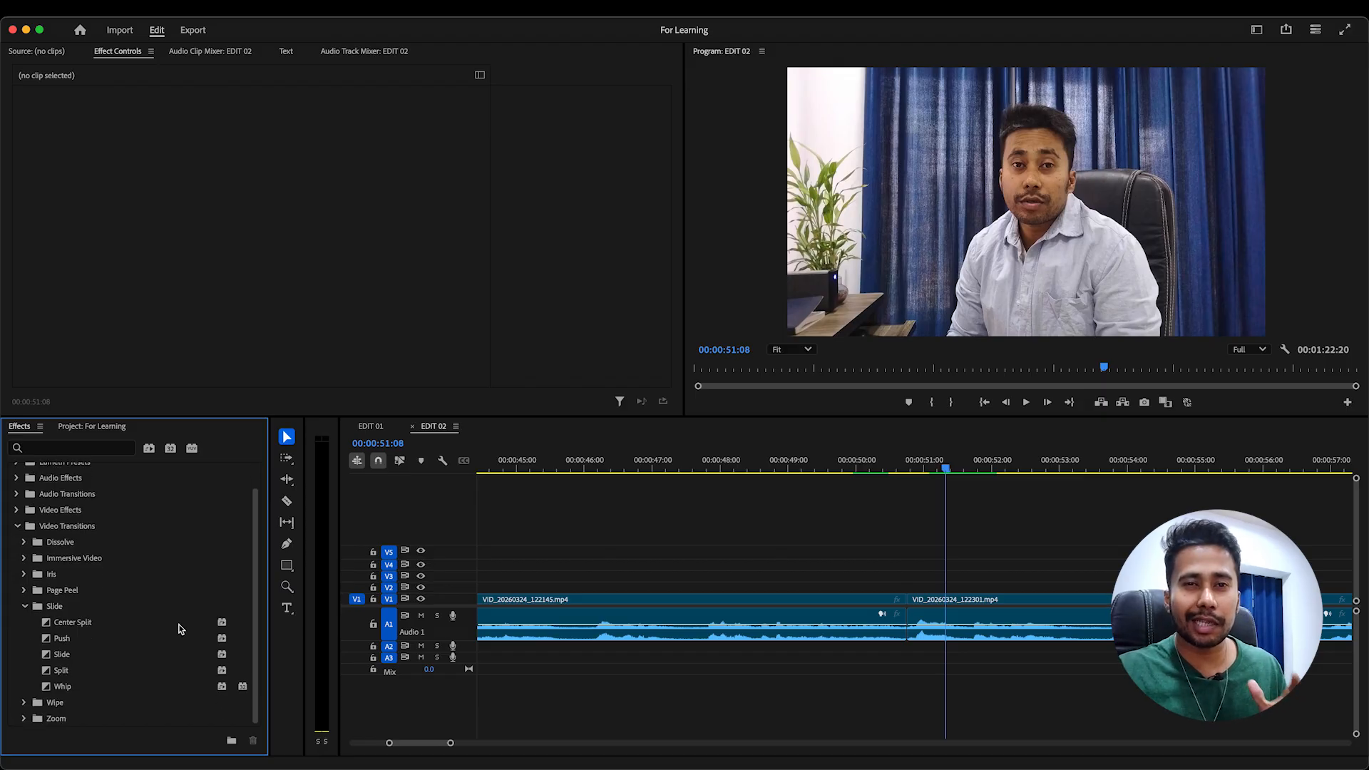
{"action": "left_click_drag", "start_coordinate": [61, 639], "coordinate": [919, 603]}
{"action": "double_click", "coordinate": [918, 603]}
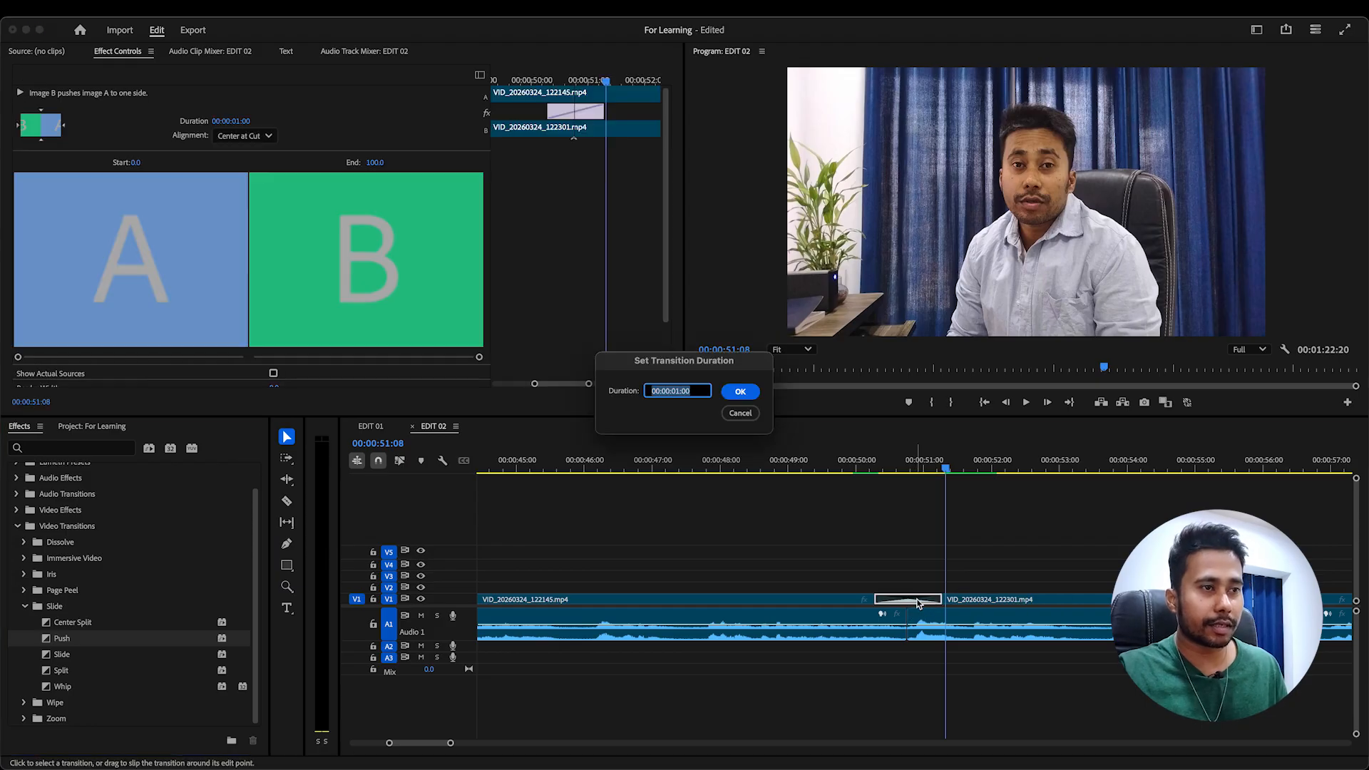
{"action": "type", "text": "15"}
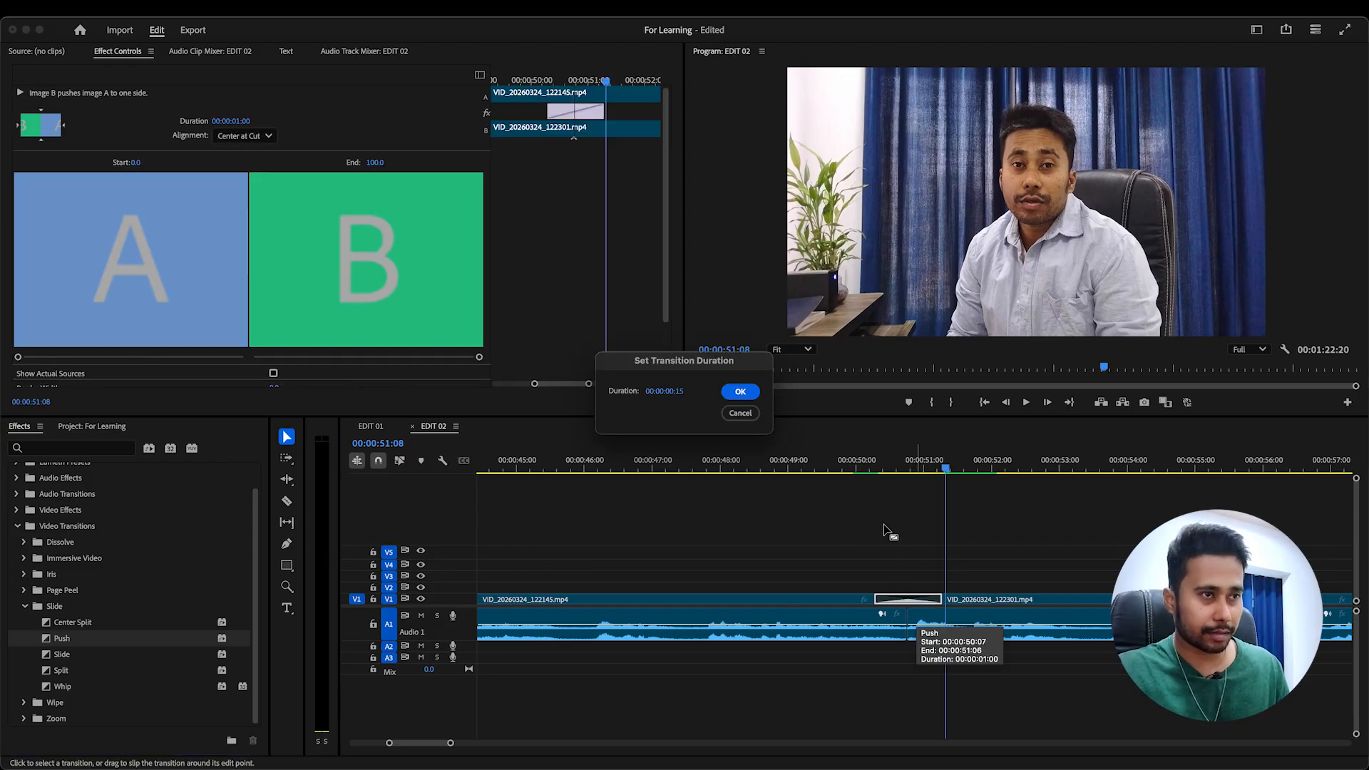
{"action": "key", "text": "Return"}
Play across the Push transition, delete it from the cut, and save the project
{"action": "key", "text": "space"}
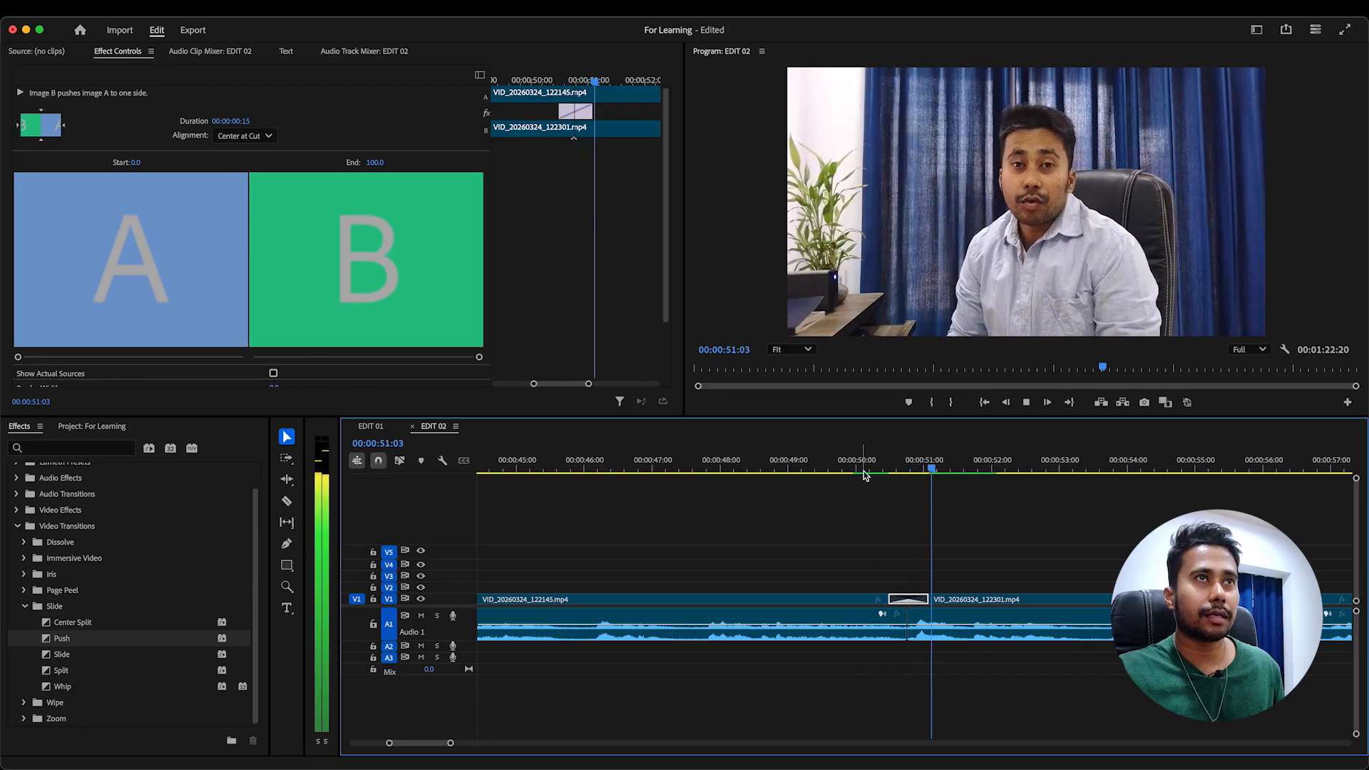
{"action": "left_click", "coordinate": [862, 505]}
{"action": "left_click", "coordinate": [919, 599]}
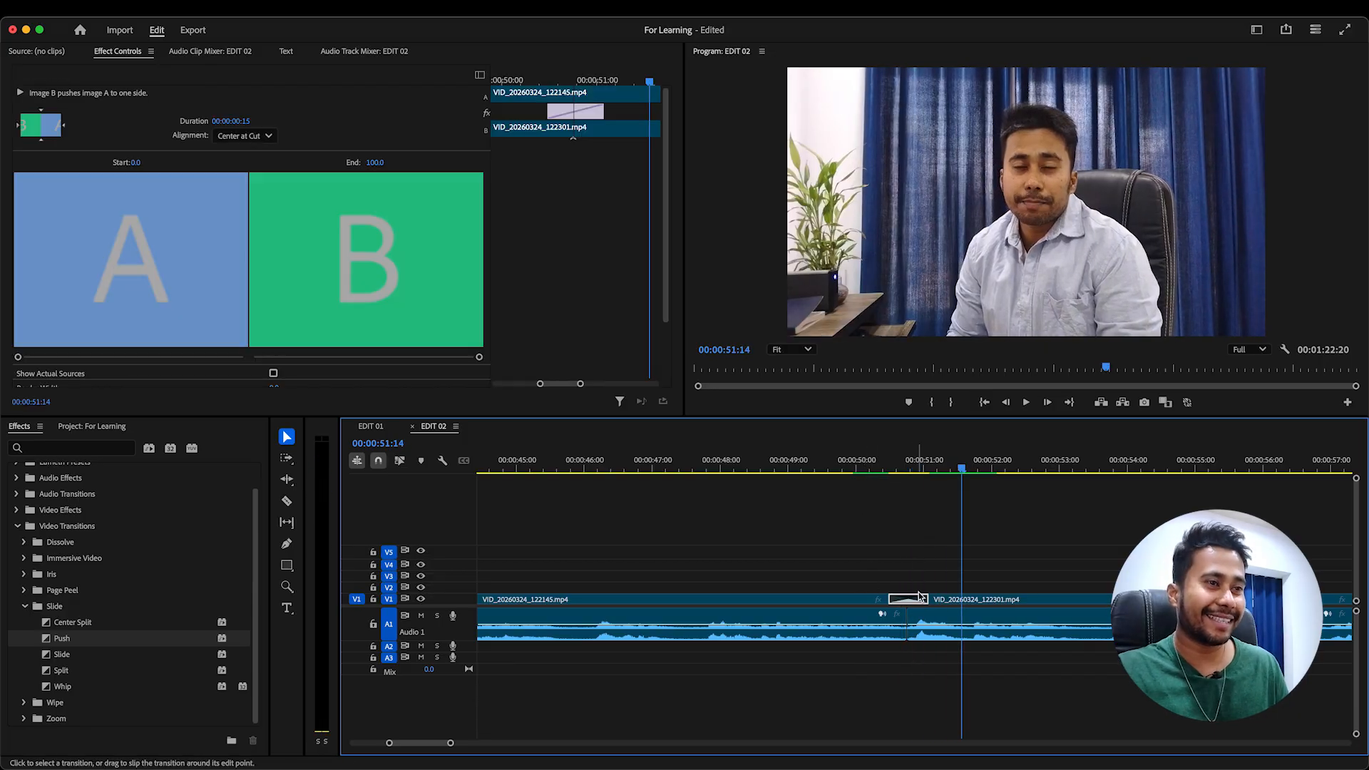
{"action": "key", "text": "Delete"}
{"action": "key", "text": "super+s"}
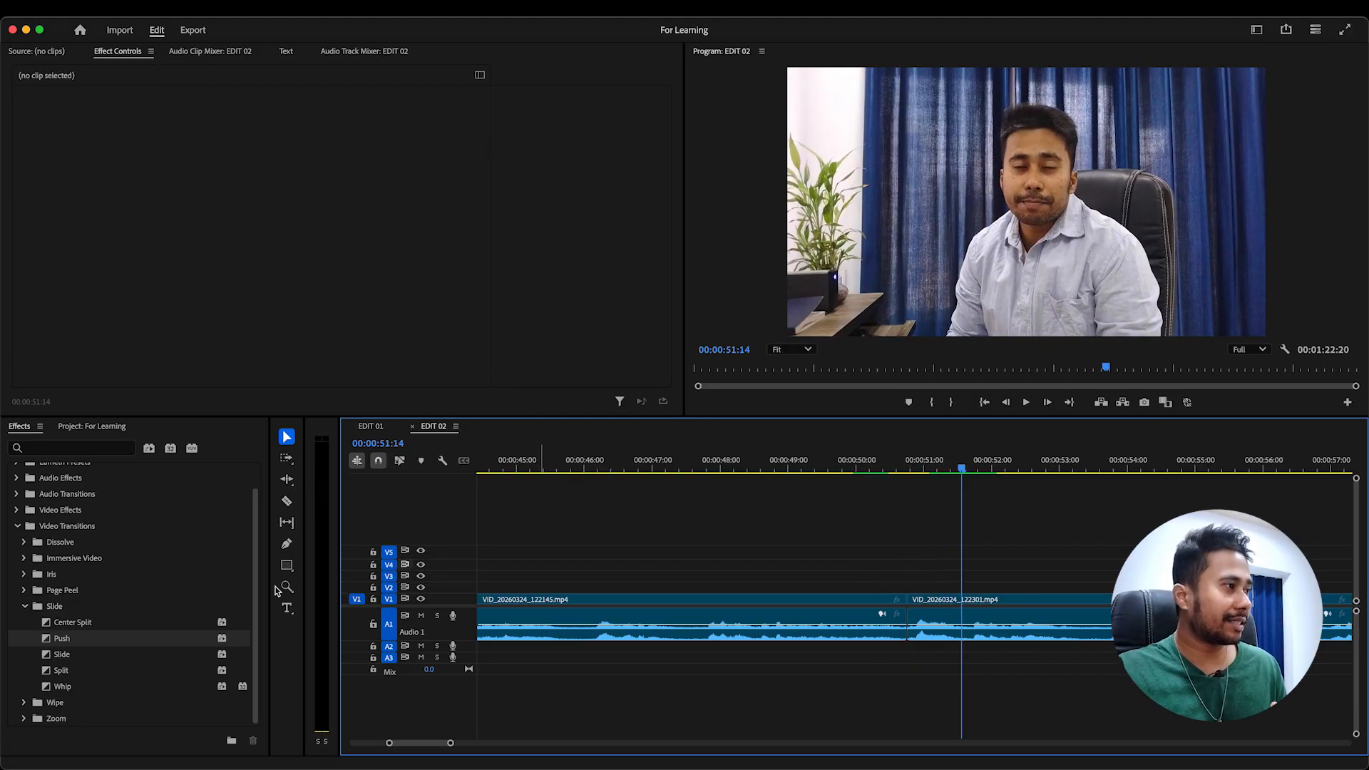
Try the Split transition from the Slide group on the cut between the two talking-head clips, play across it, and delete it
{"action": "left_click_drag", "start_coordinate": [76, 670], "coordinate": [870, 511]}
{"action": "left_click", "coordinate": [858, 462]}
{"action": "key", "text": "space"}
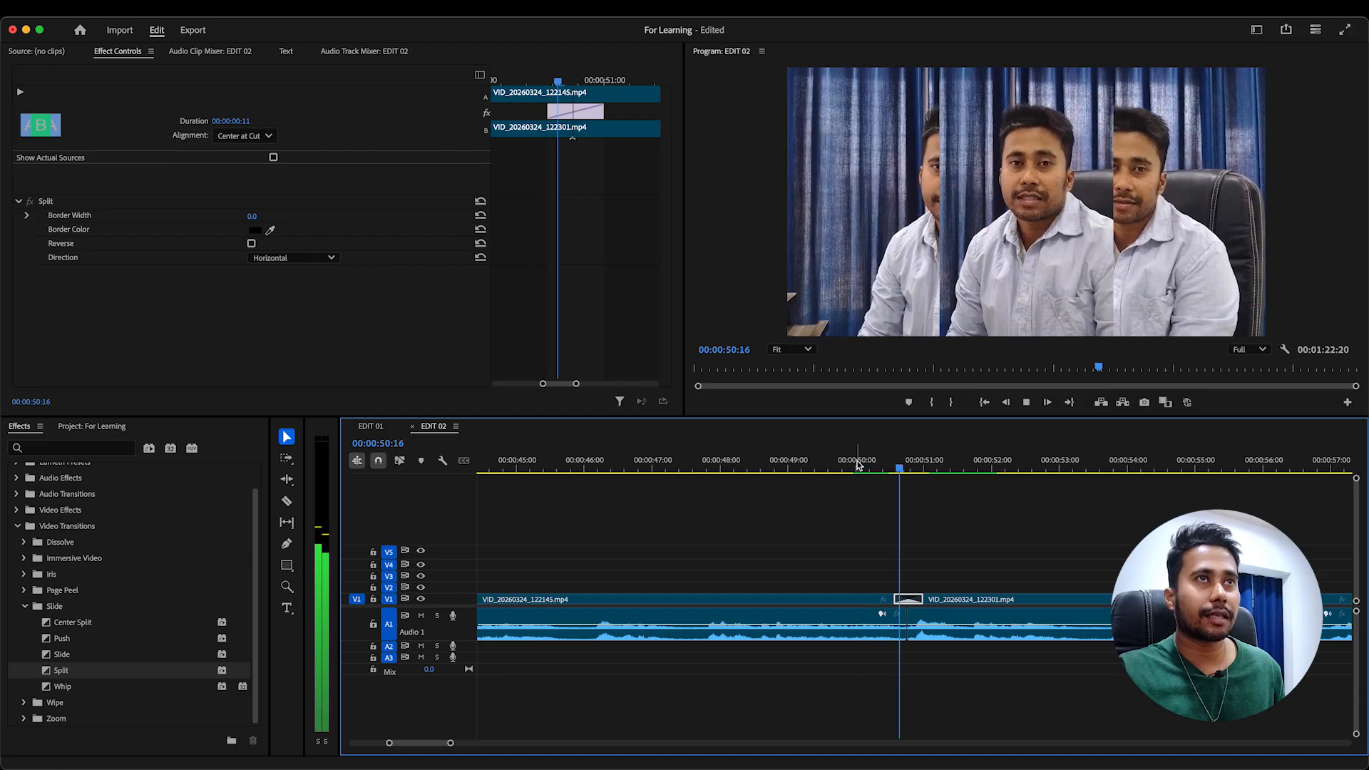
{"action": "left_click", "coordinate": [856, 550]}
{"action": "left_click", "coordinate": [905, 599]}
{"action": "key", "text": "Delete"}
Try the Whip transition on the same cut, play across it, and delete it
{"action": "left_click_drag", "start_coordinate": [69, 689], "coordinate": [915, 601]}
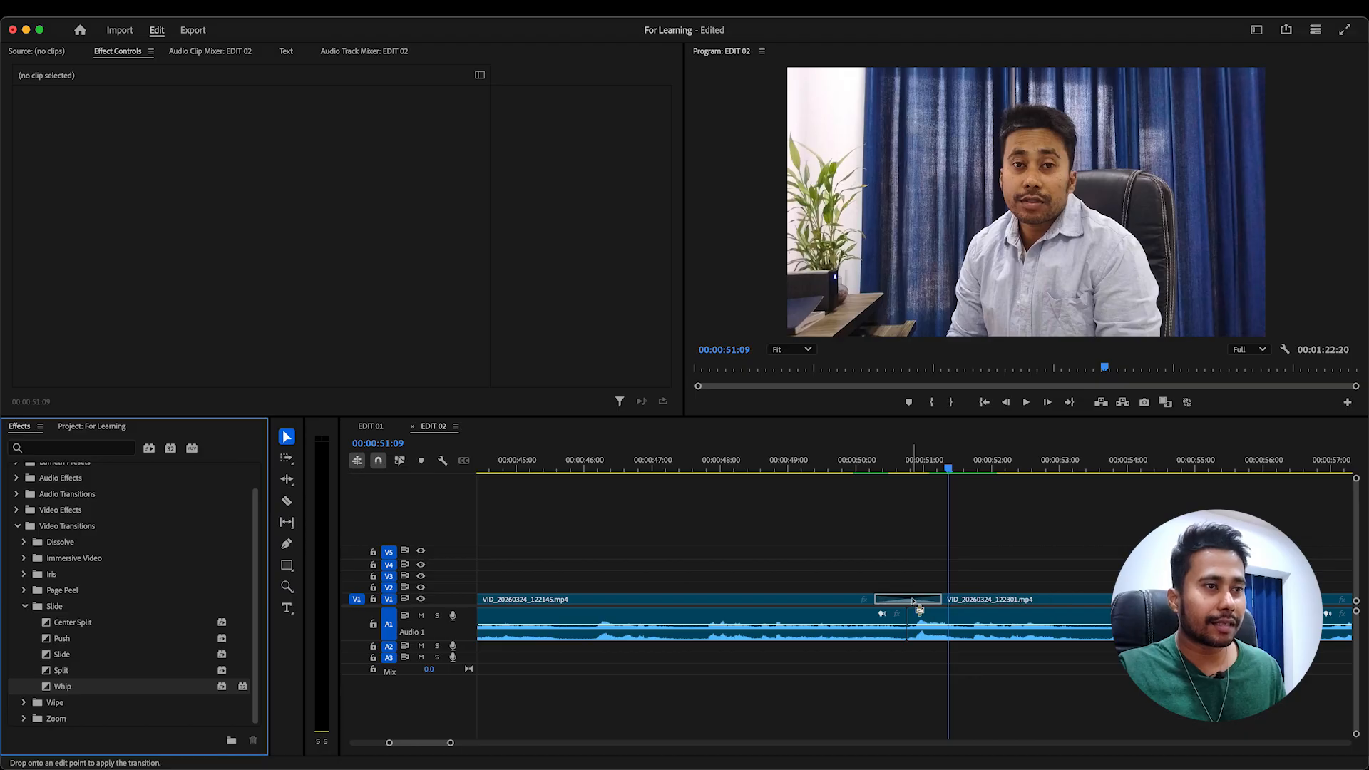
{"action": "left_click", "coordinate": [853, 468]}
{"action": "key", "text": "space"}
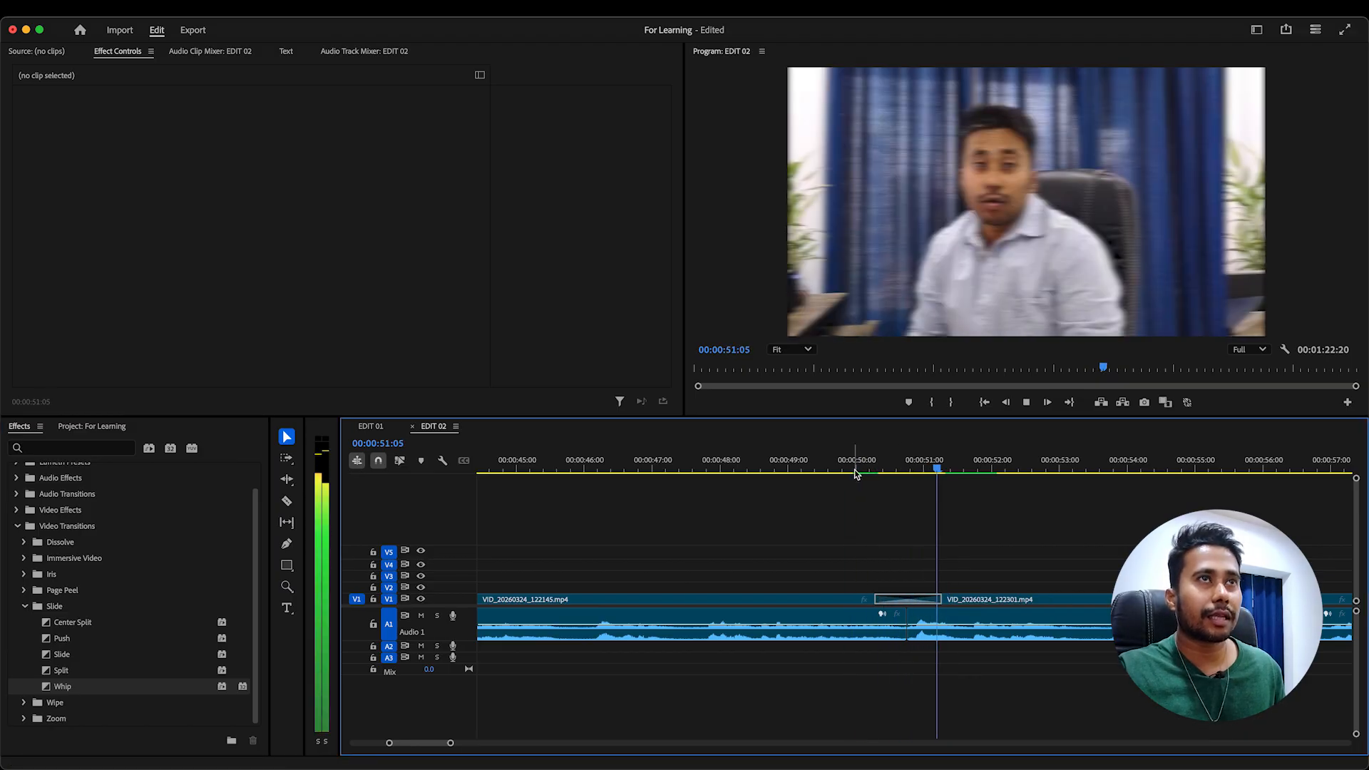
{"action": "left_click", "coordinate": [908, 599]}
{"action": "key", "text": "Delete"}
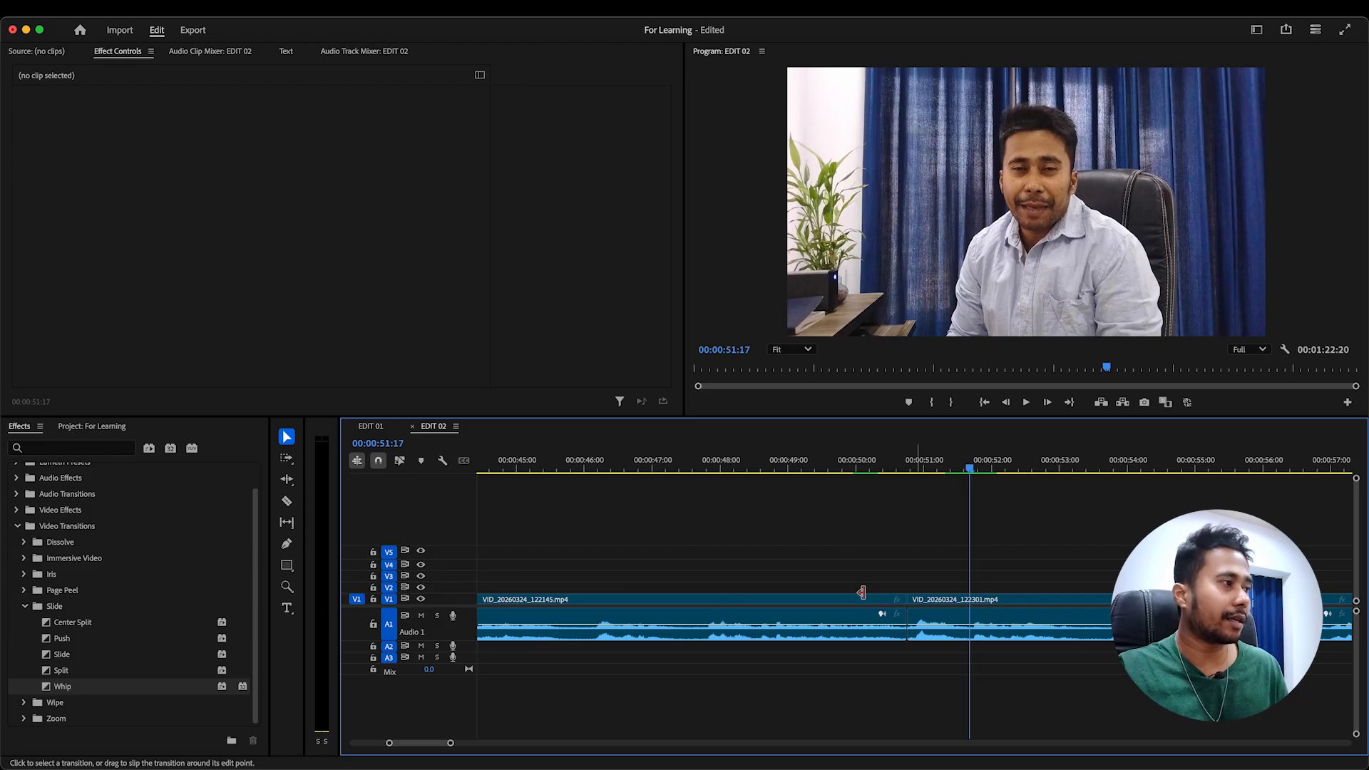
Apply Cross Zoom from the Zoom transitions to the cut and set its duration to 15 frames
{"action": "left_click", "coordinate": [25, 606]}
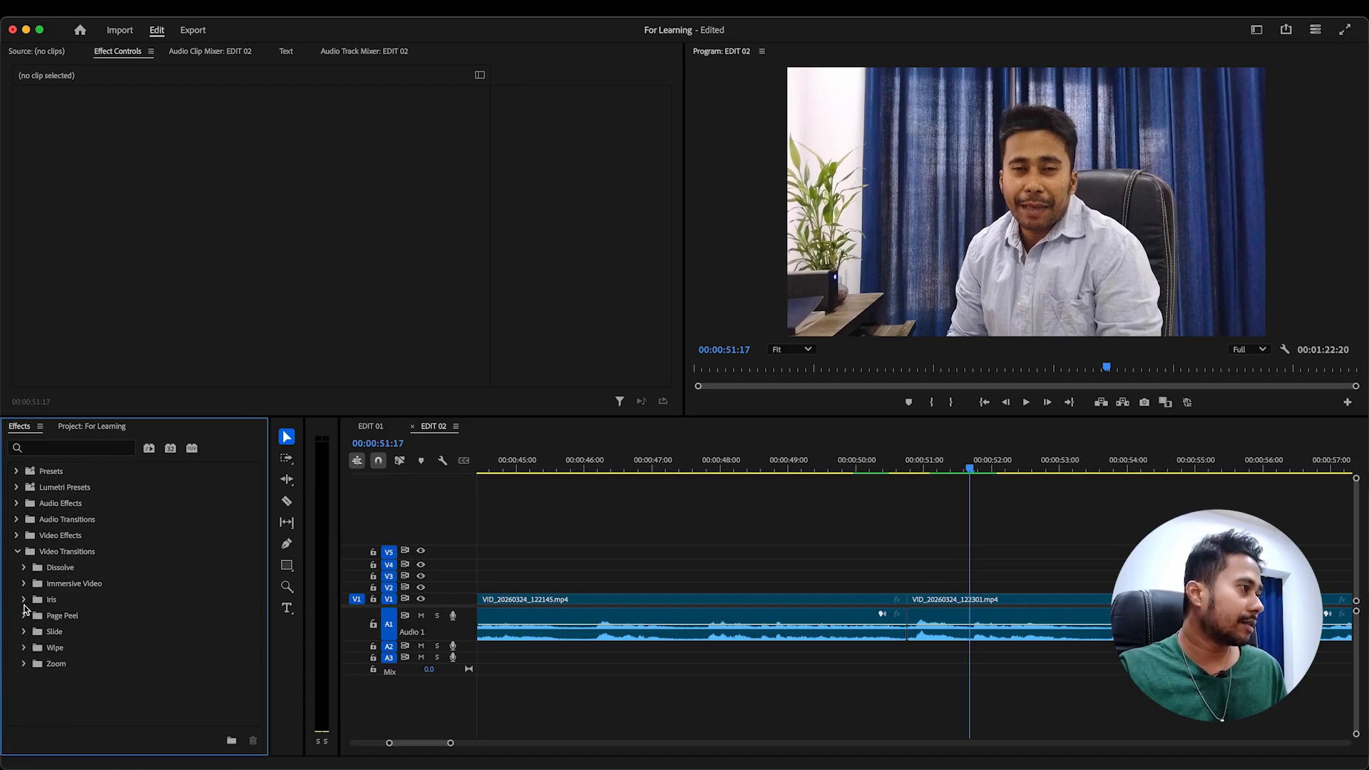
{"action": "left_click", "coordinate": [24, 664]}
{"action": "left_click_drag", "start_coordinate": [78, 682], "coordinate": [909, 601]}
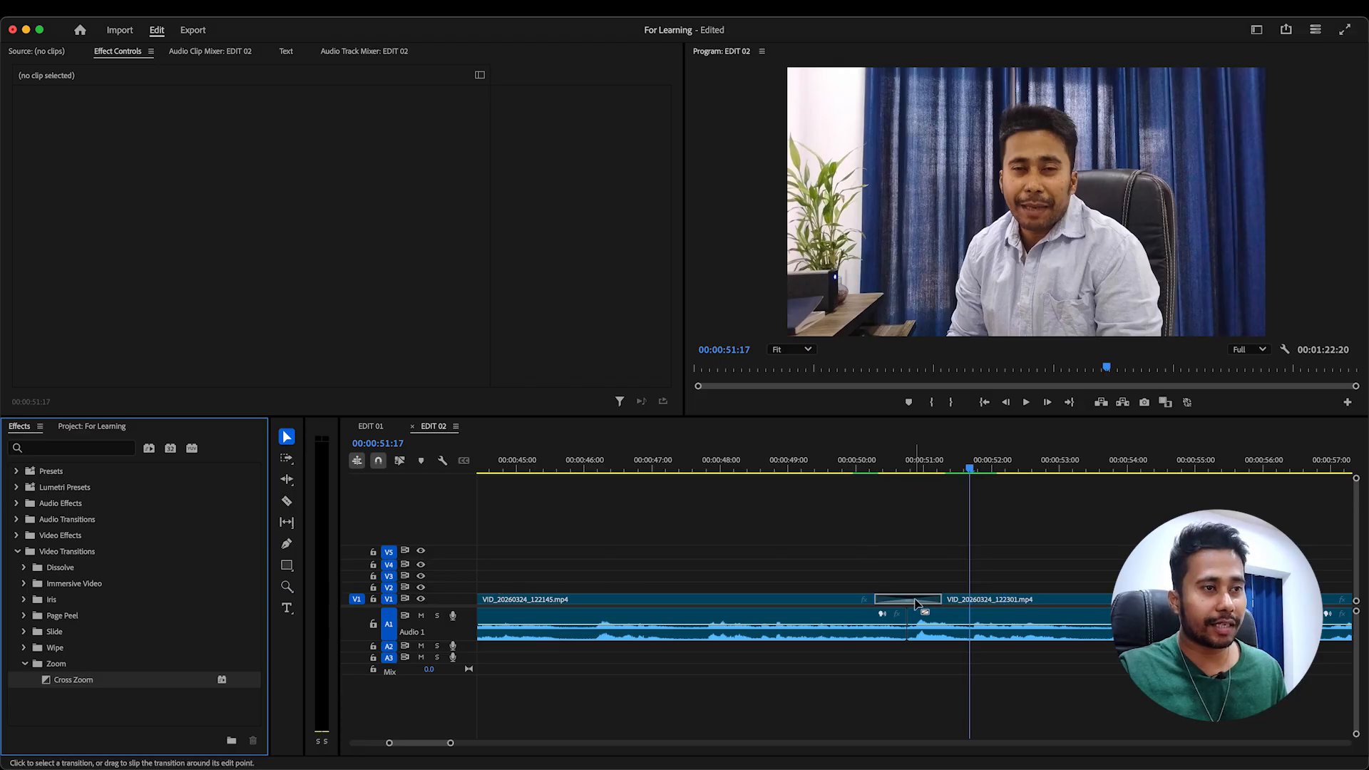
{"action": "double_click", "coordinate": [923, 597]}
{"action": "type", "text": "15"}
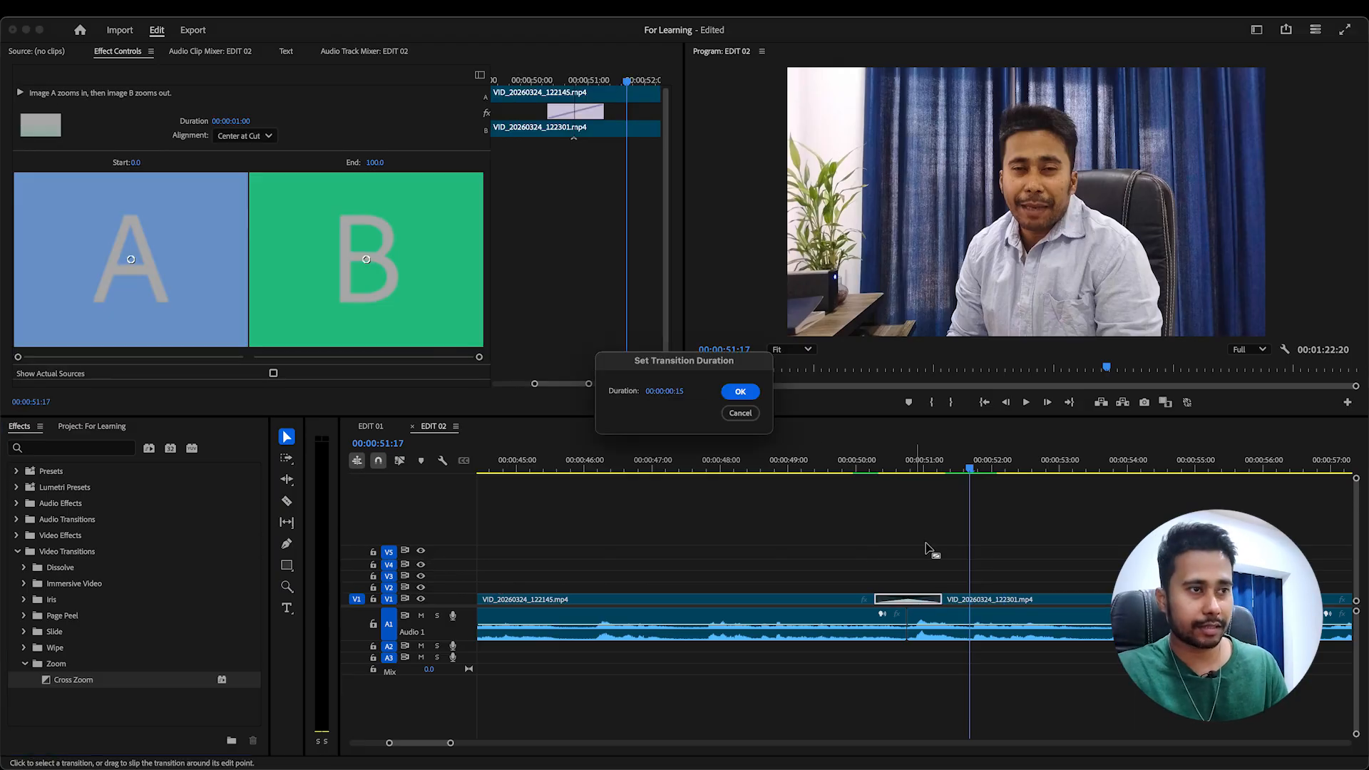
{"action": "key", "text": "Return"}
Play across the Cross Zoom transition, delete it from the cut, and save the project
{"action": "left_click", "coordinate": [847, 473]}
{"action": "key", "text": "space"}
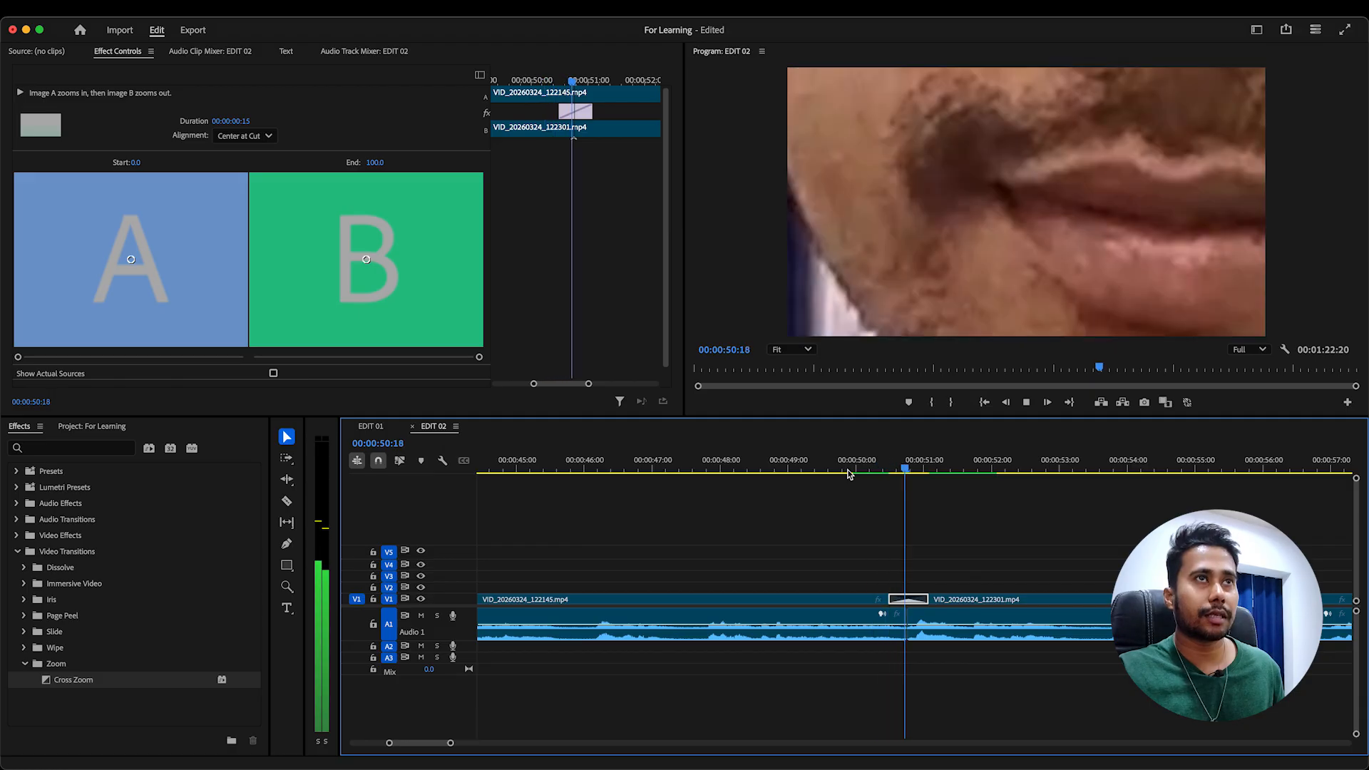
{"action": "key", "text": "space"}
{"action": "left_click", "coordinate": [859, 525]}
{"action": "left_click", "coordinate": [915, 597]}
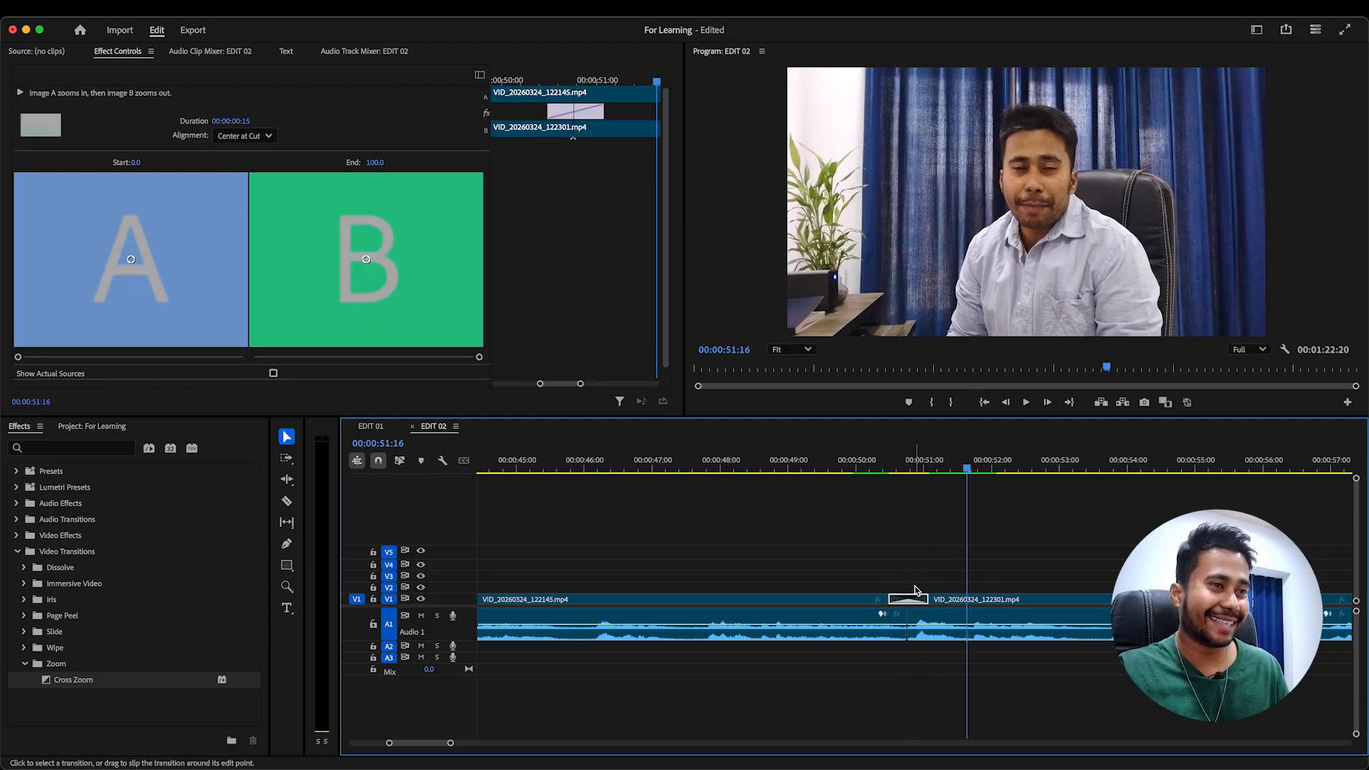
{"action": "key", "text": "Delete"}
{"action": "key", "text": "super+s"}
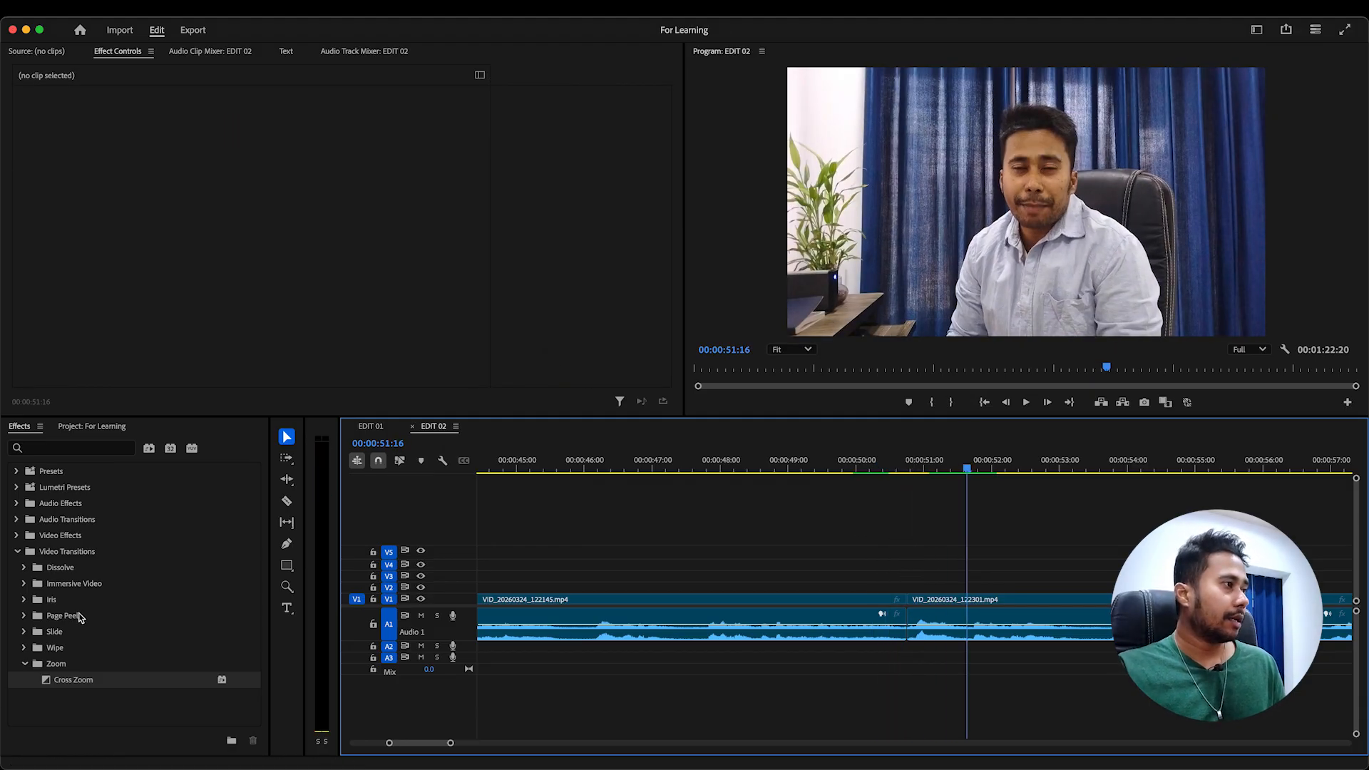
{"action": "left_click", "coordinate": [105, 445]}
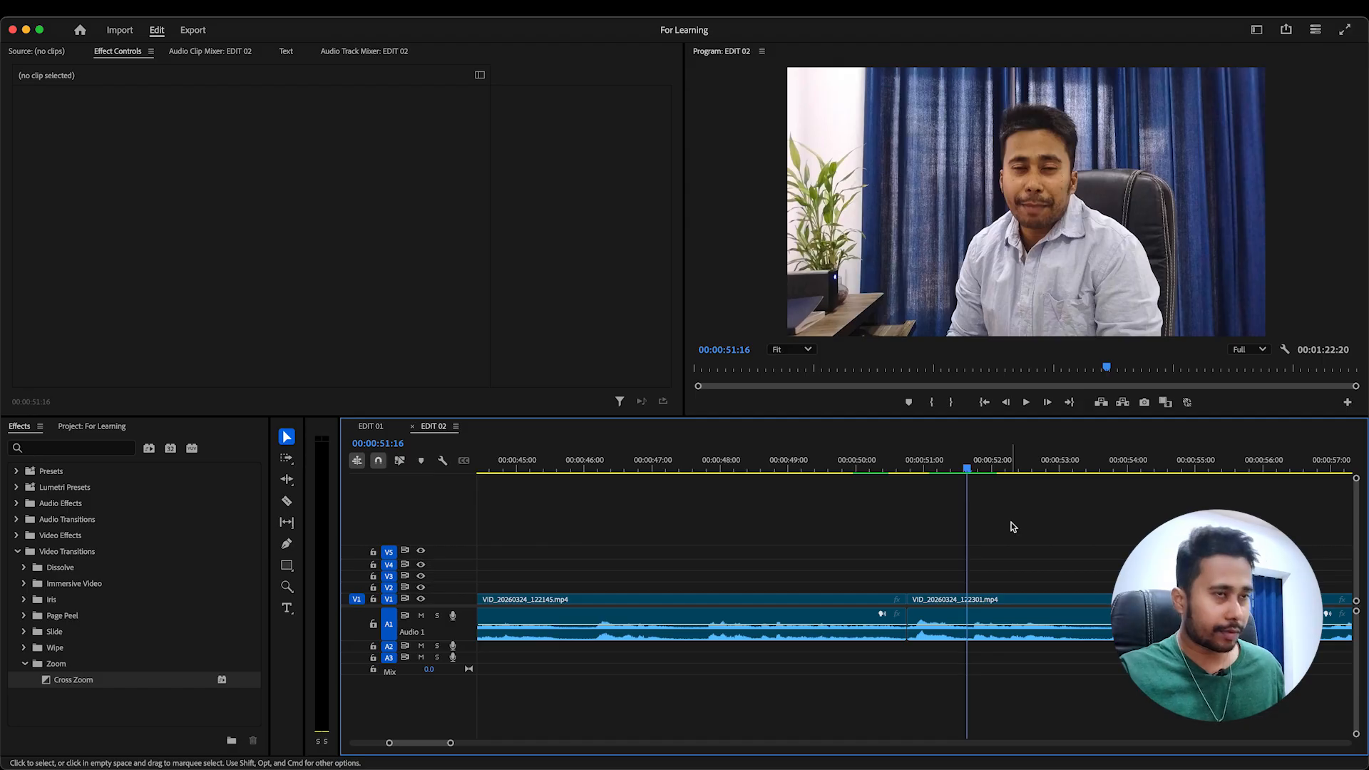
{"action": "left_click", "coordinate": [846, 465]}
{"action": "key", "text": "minus"}
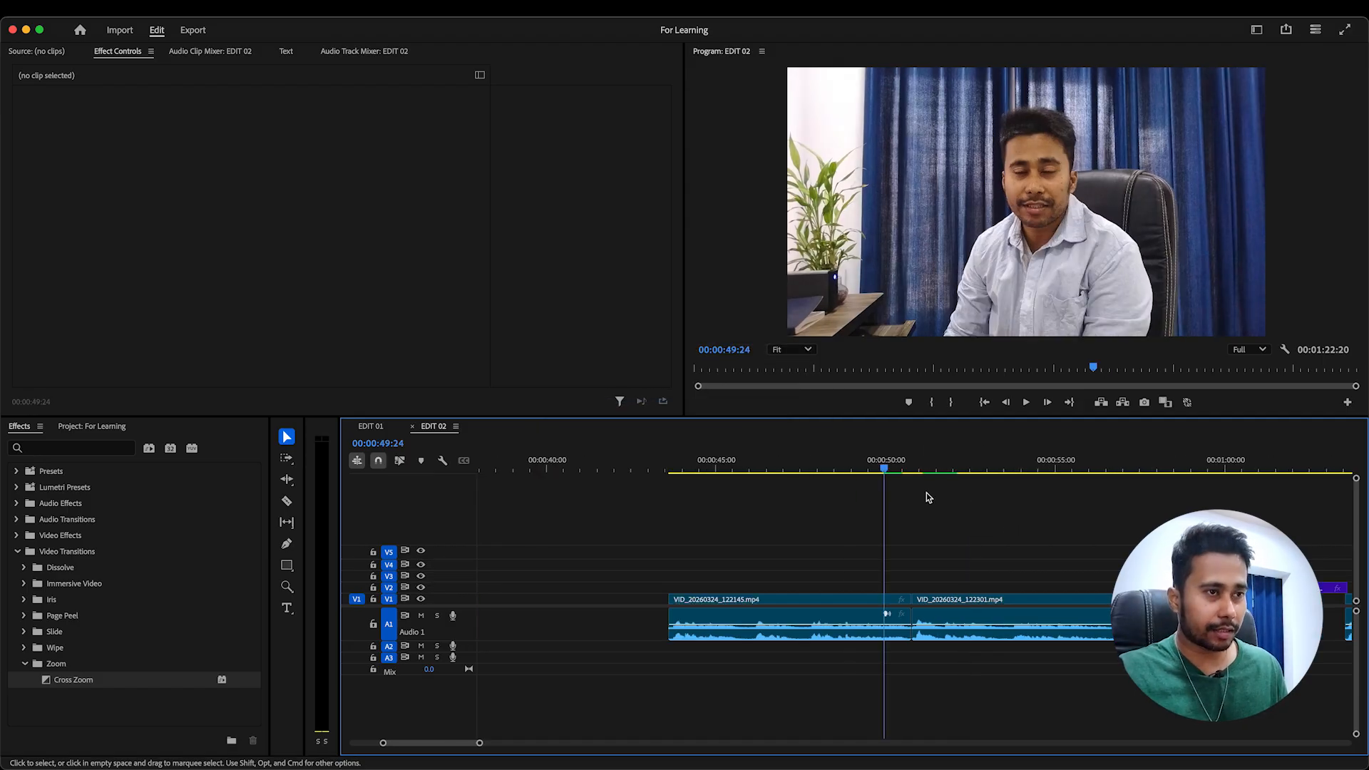
Open the EDIT 01 sequence and play it from 00:00:01:23 across the adjustment-layer transition between its two clips
{"action": "left_click", "coordinate": [371, 425]}
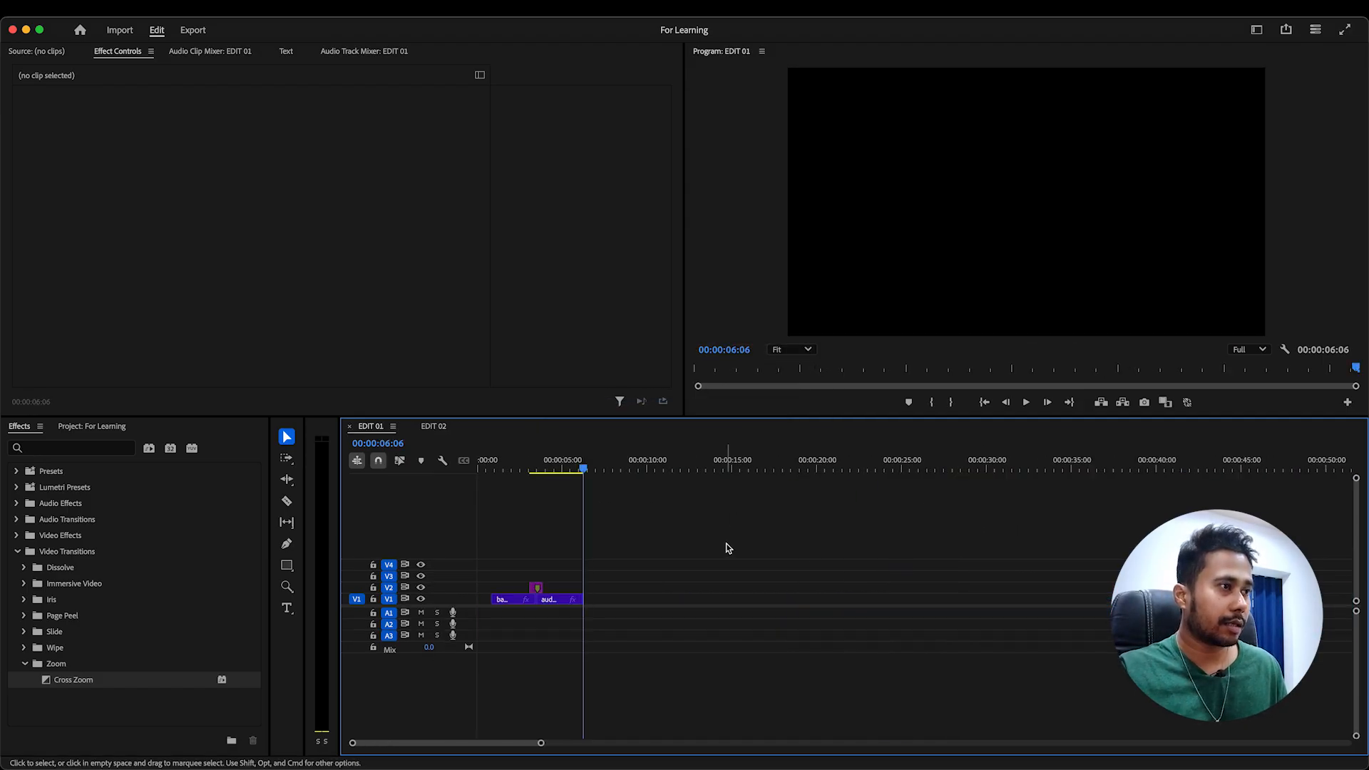
{"action": "left_click", "coordinate": [513, 468]}
{"action": "key", "text": "equal"}
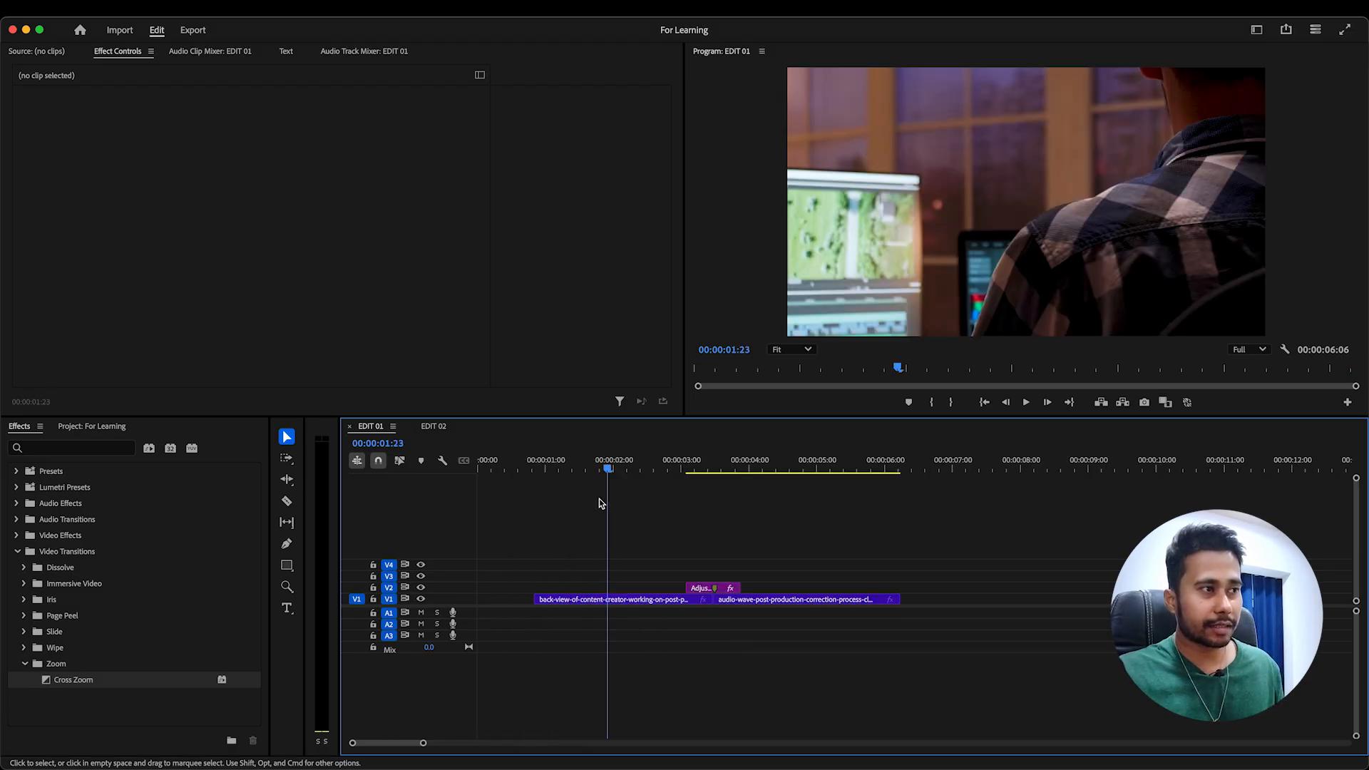
{"action": "key", "text": "space"}
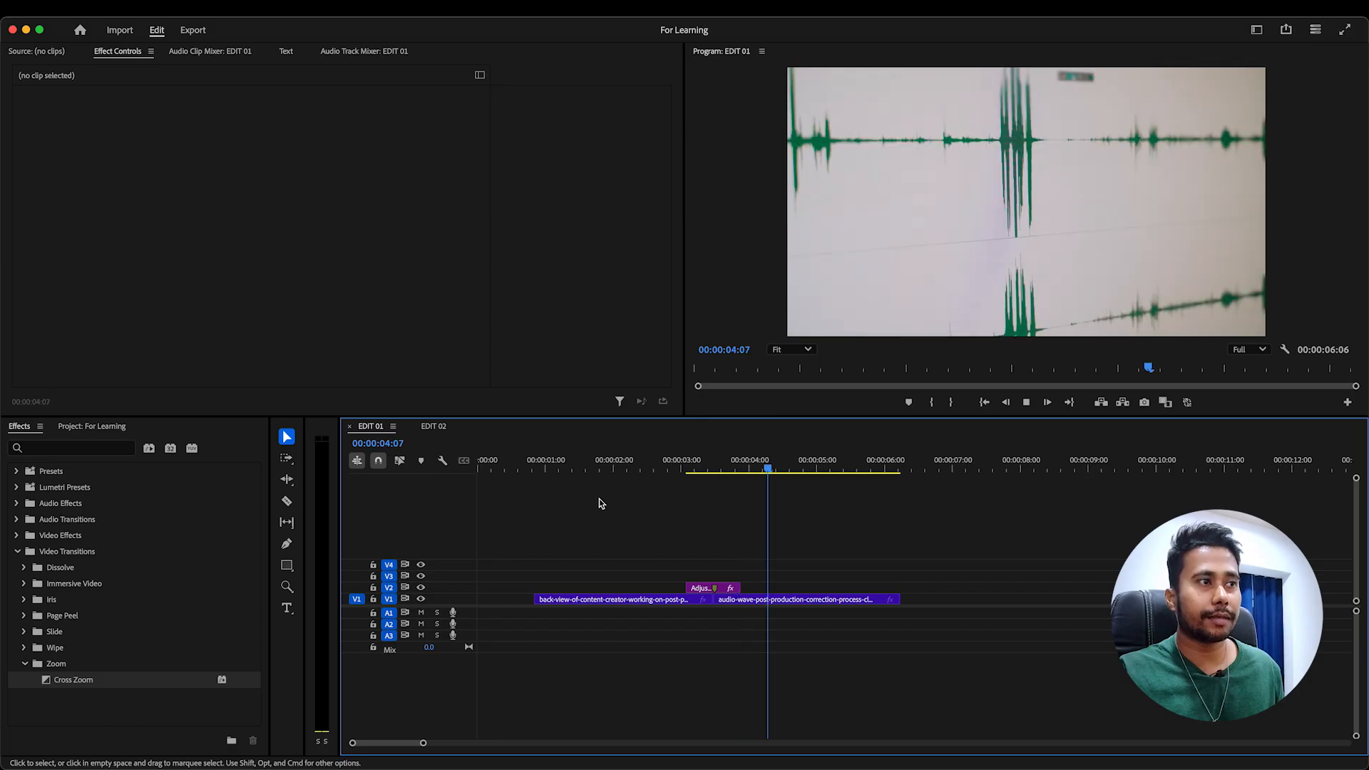
{"action": "key", "text": "space"}
{"action": "left_click", "coordinate": [647, 467]}
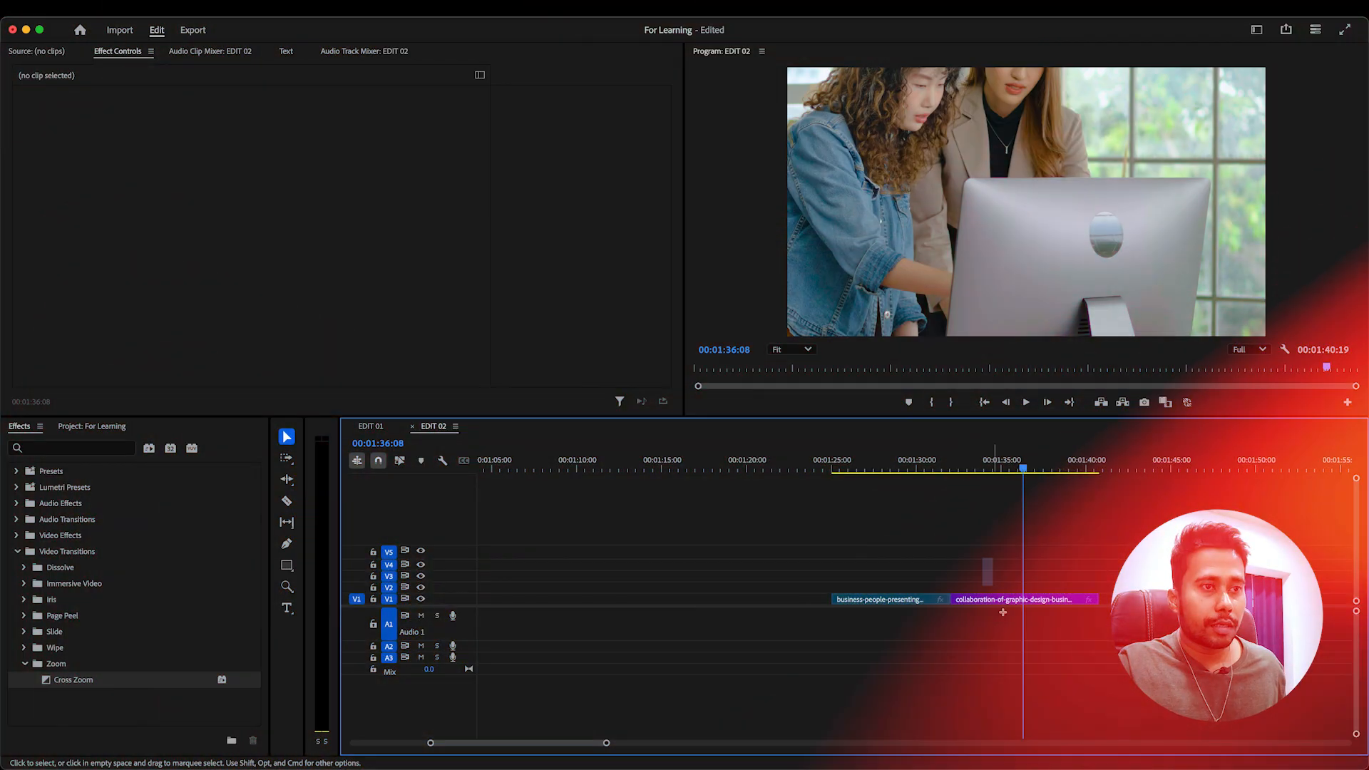
Scale the collaboration-of-graphic-design clip in EDIT 02 to the frame size
{"action": "right_click", "coordinate": [1006, 606]}
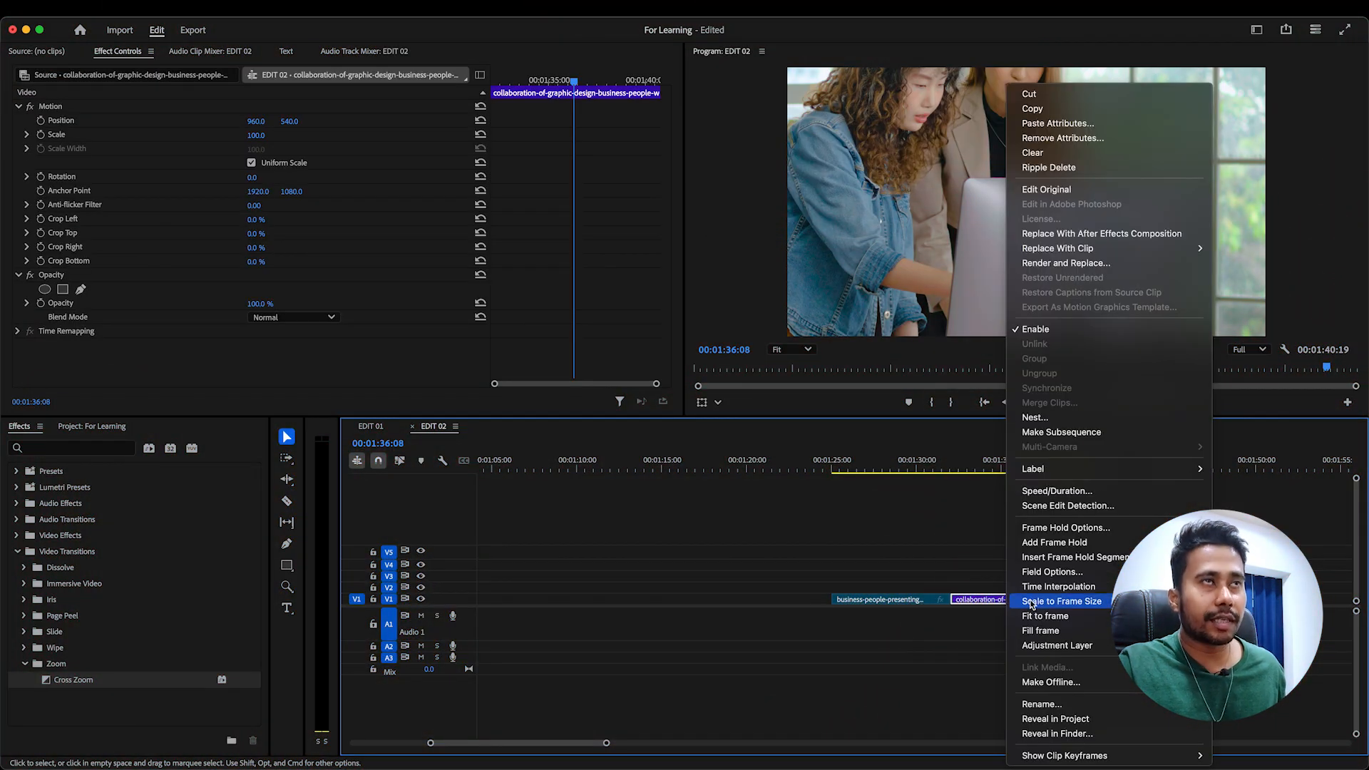
{"action": "left_click", "coordinate": [1030, 602]}
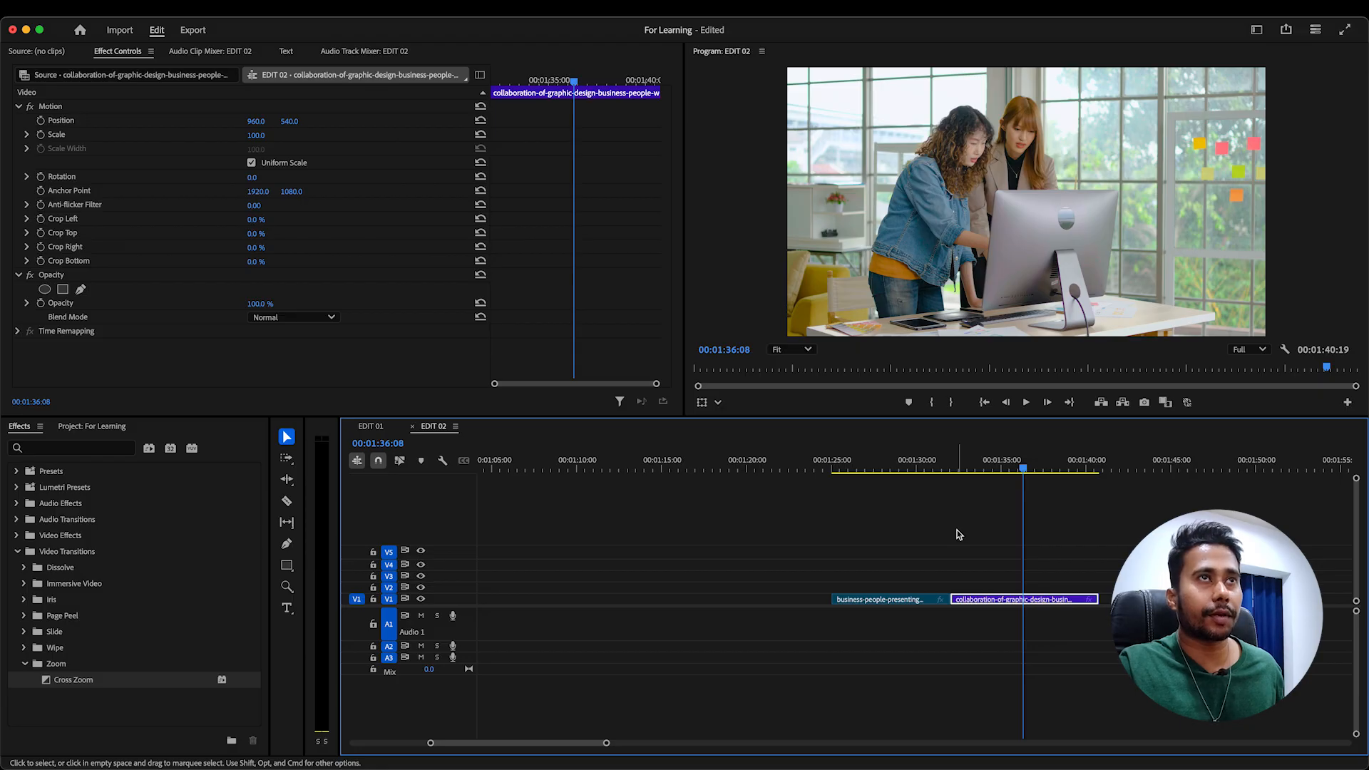
{"action": "left_click", "coordinate": [957, 532]}
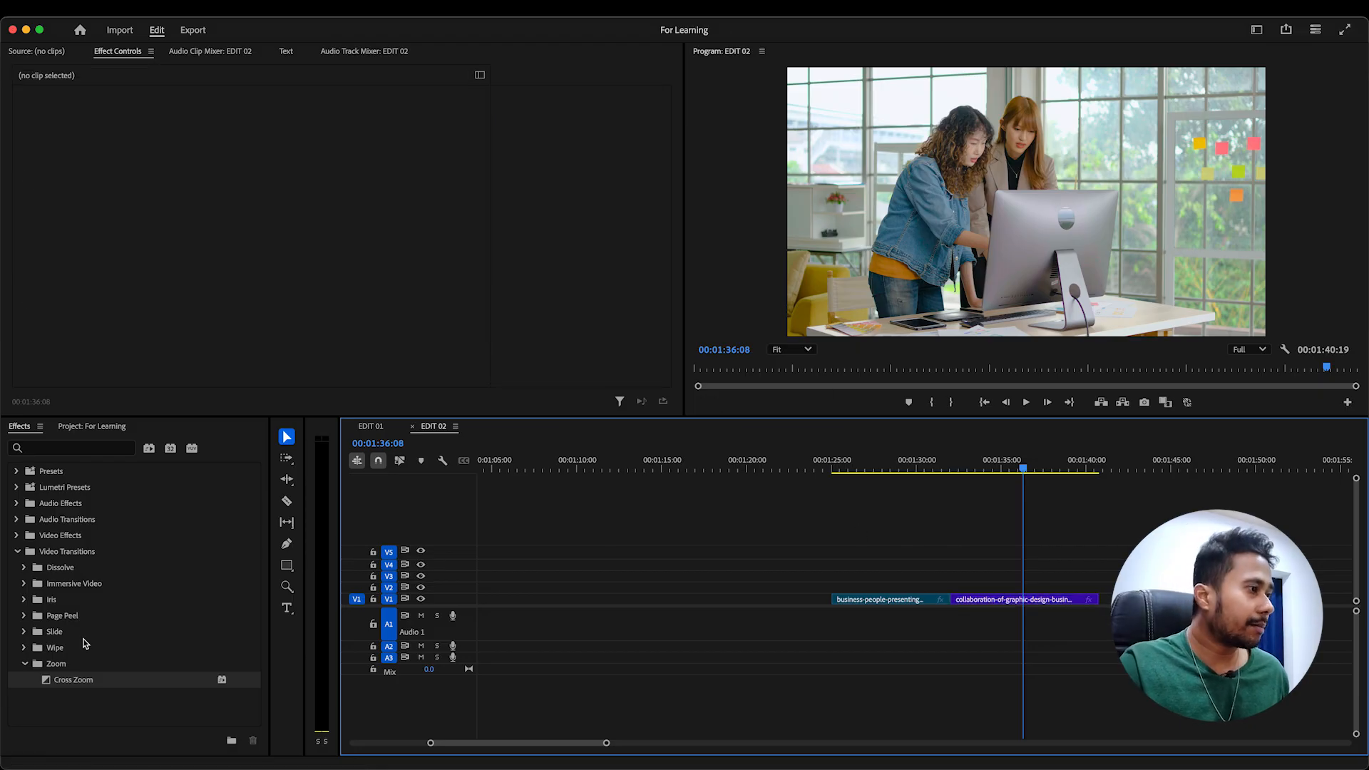
Create a 1920 × 1080 adjustment layer at 25 fps and place it on V2 over the cut between the two B-roll clips
{"action": "left_click", "coordinate": [91, 427]}
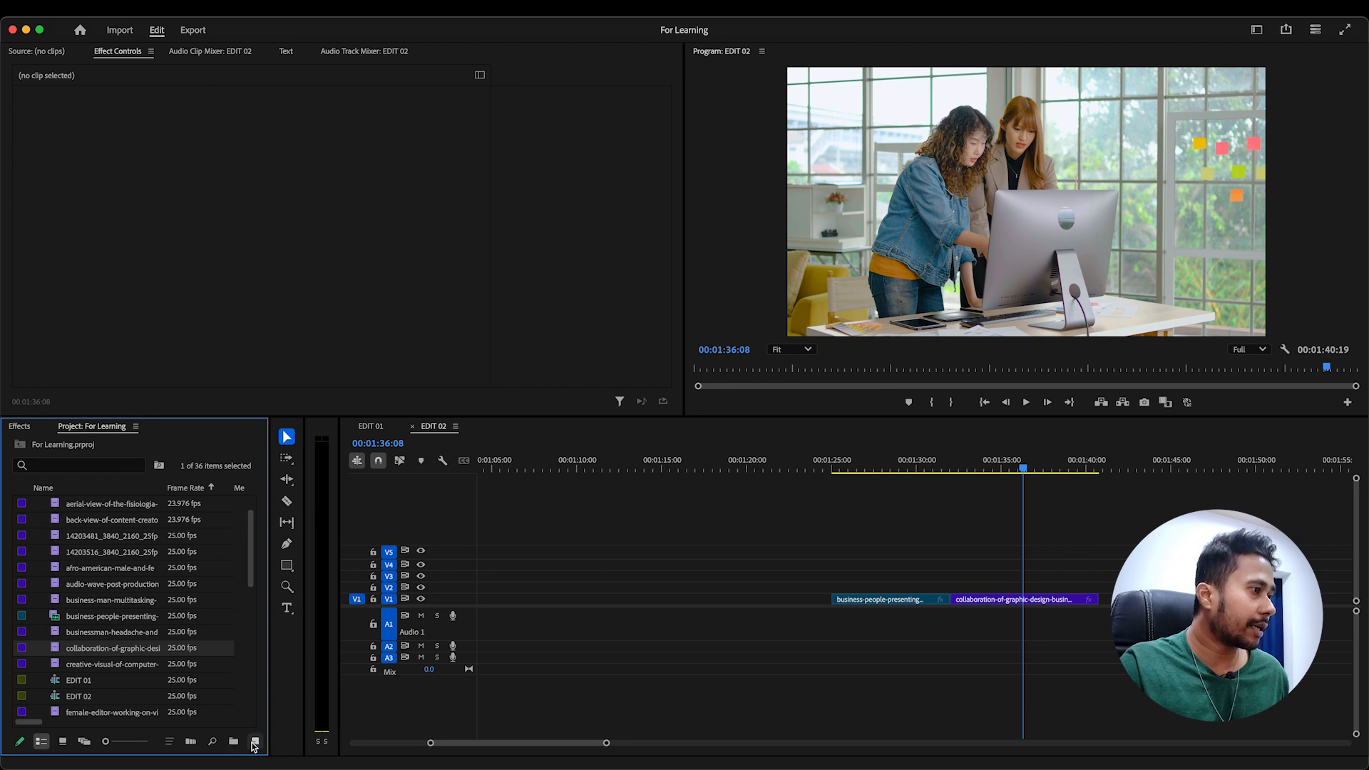
{"action": "left_click", "coordinate": [254, 742]}
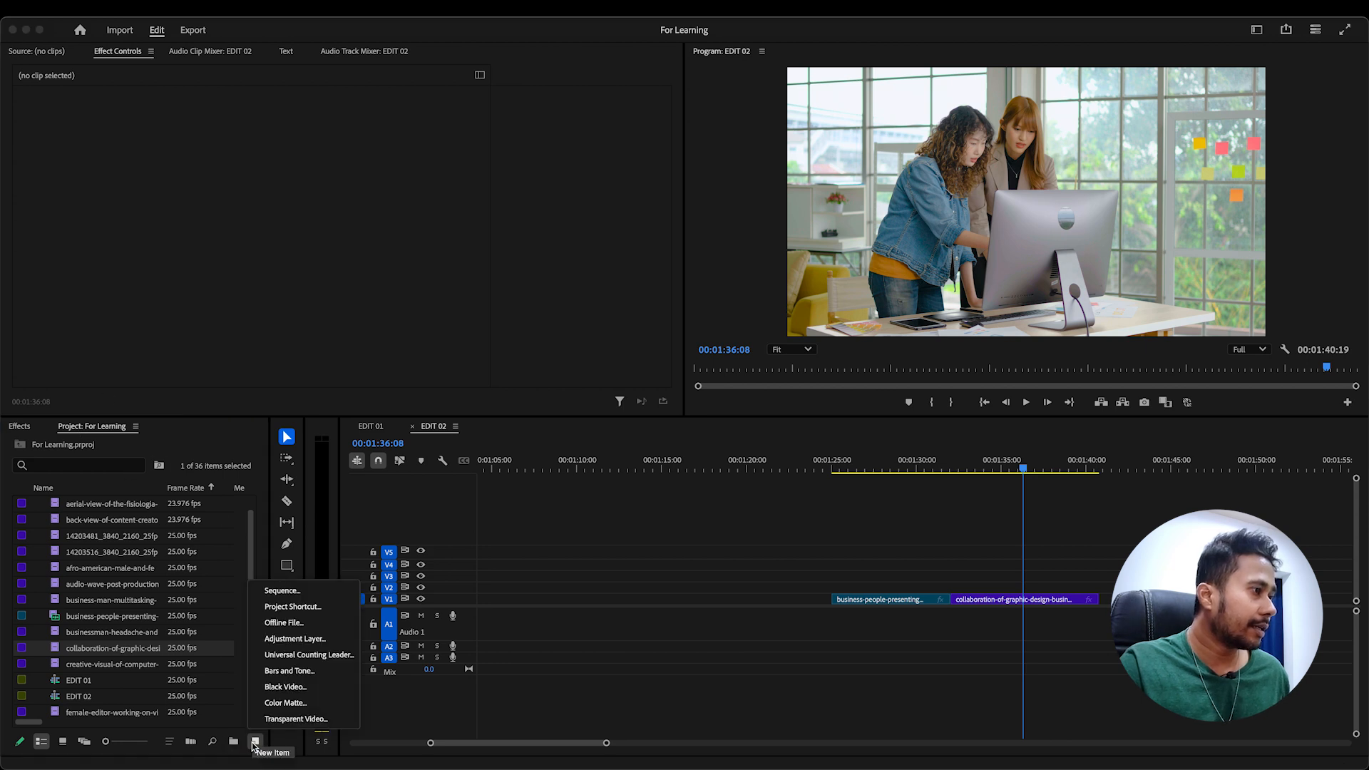
{"action": "left_click", "coordinate": [307, 640]}
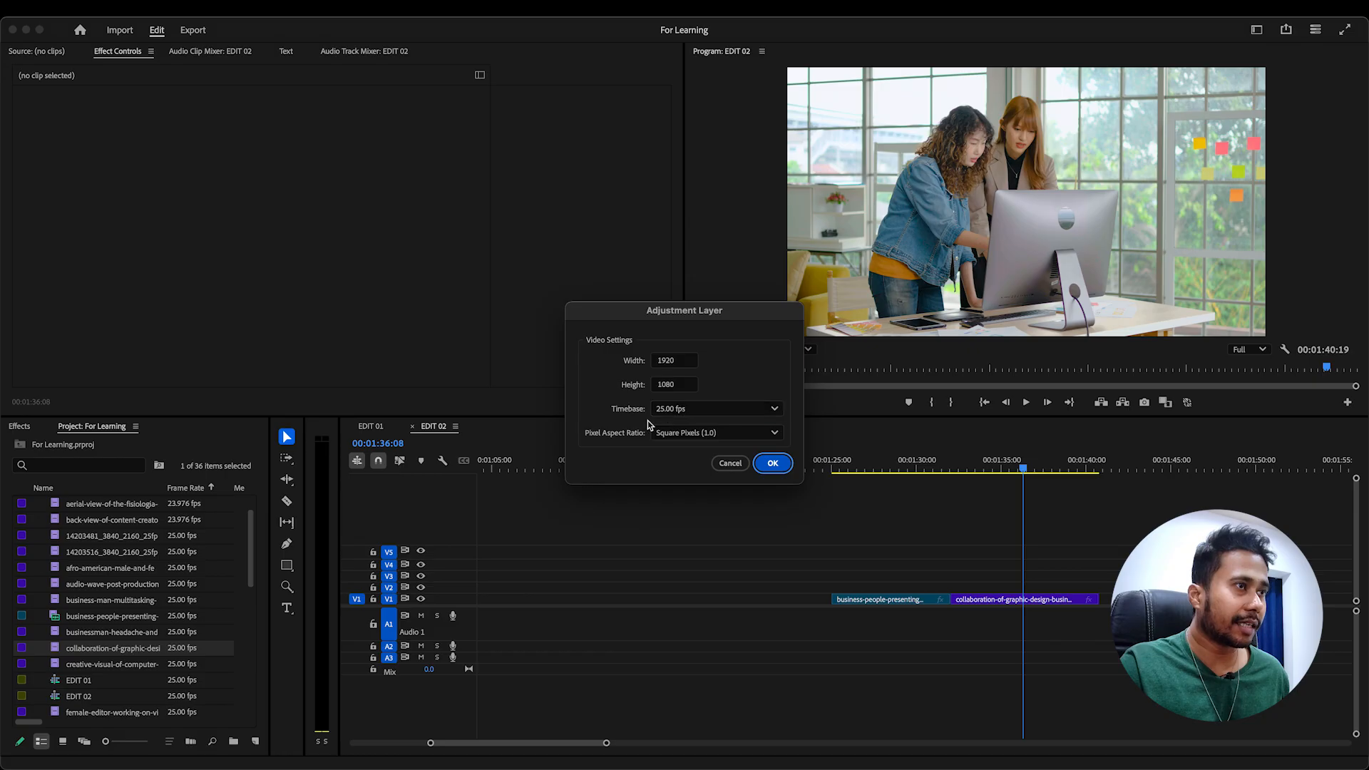
{"action": "left_click", "coordinate": [770, 464]}
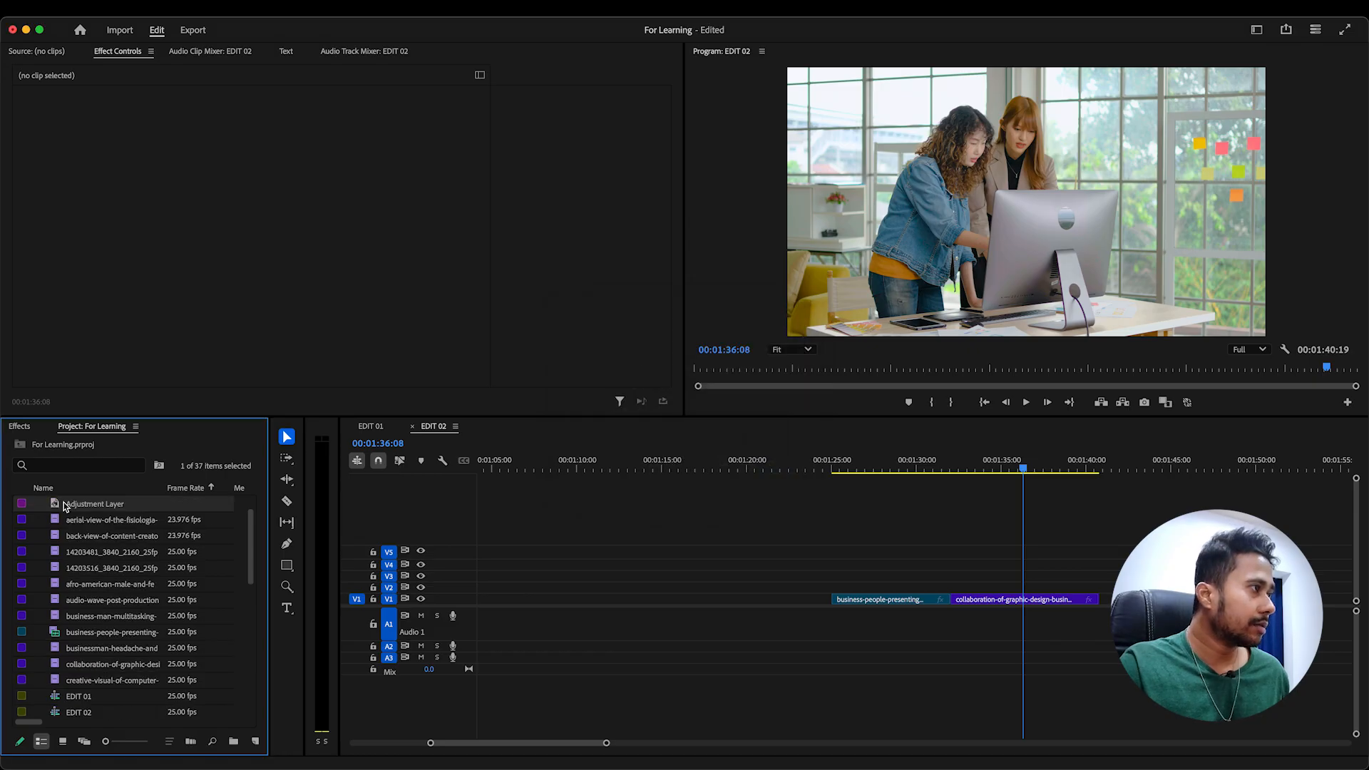
{"action": "left_click_drag", "start_coordinate": [54, 505], "coordinate": [931, 589]}
Place the playhead at the start of the adjustment layer, 00:01:30:19
{"action": "left_click", "coordinate": [945, 467]}
{"action": "key", "text": "Down"}
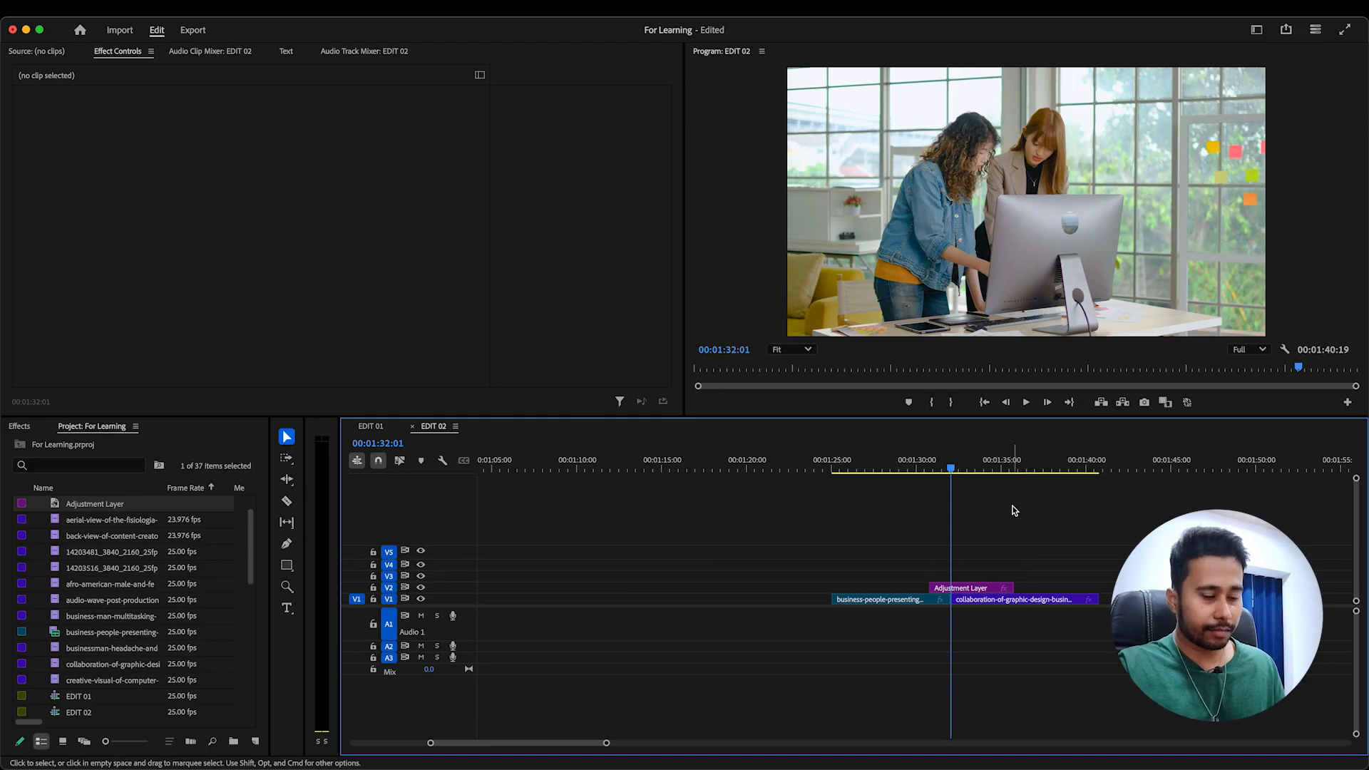
{"action": "key", "text": "="}
{"action": "left_click_drag", "start_coordinate": [972, 667], "coordinate": [1037, 599]}
{"action": "left_click", "coordinate": [885, 469]}
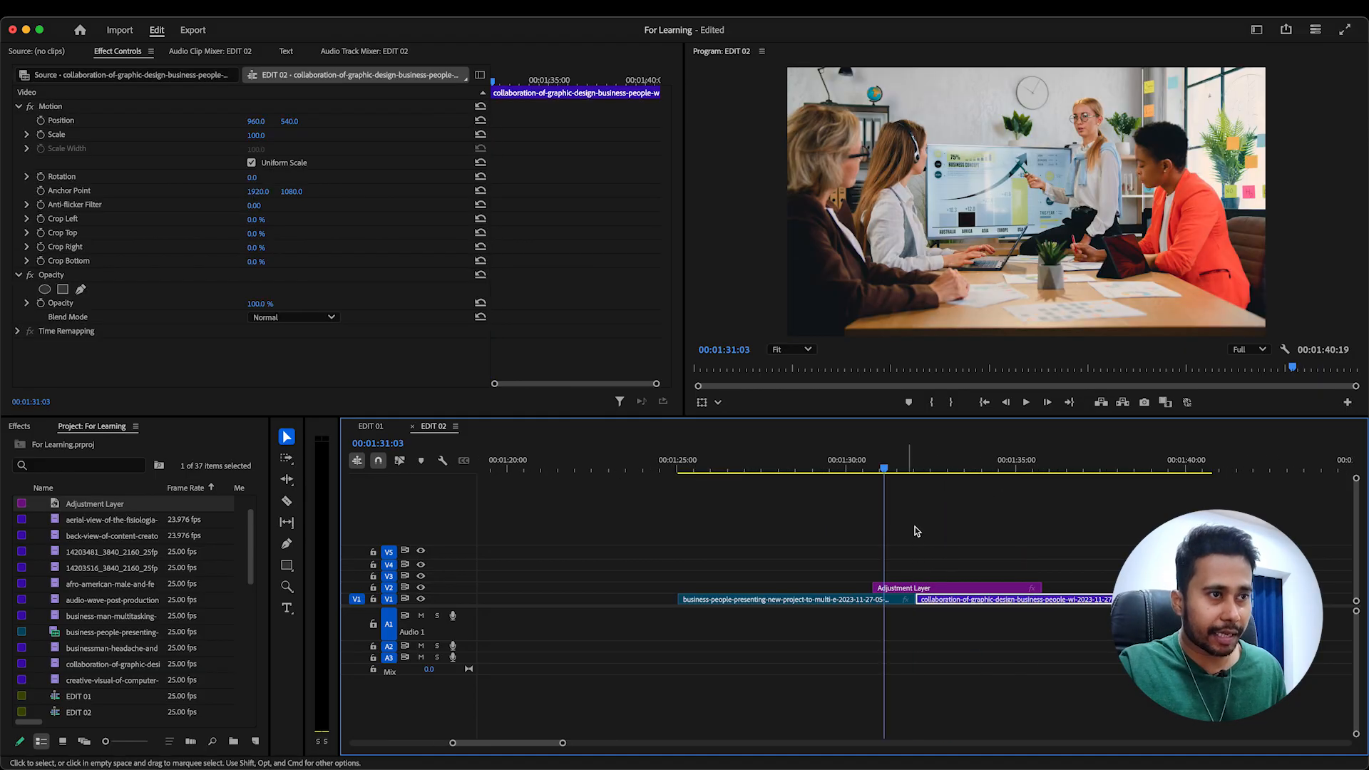
{"action": "left_click", "coordinate": [915, 530]}
{"action": "key", "text": "Down"}
{"action": "left_click", "coordinate": [862, 469]}
{"action": "left_click", "coordinate": [871, 469]}
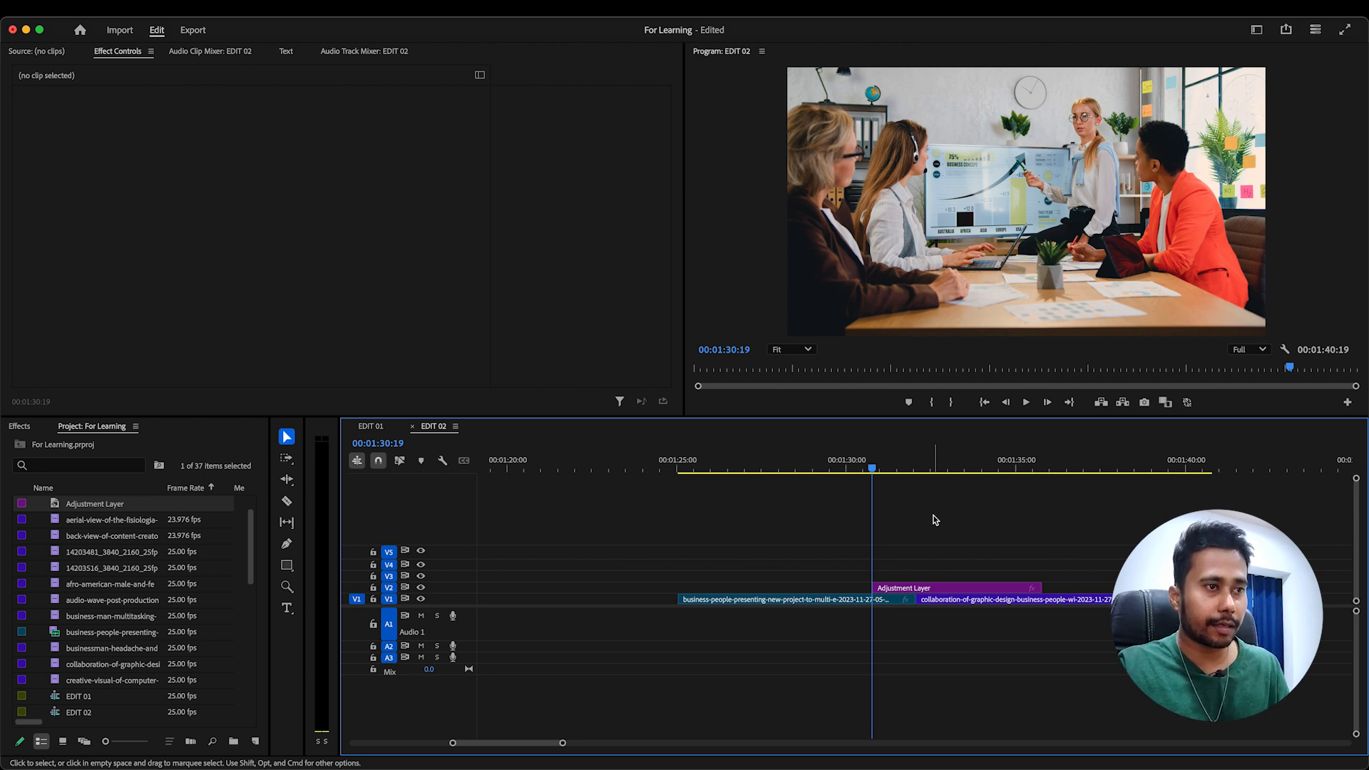
Step the playhead forward frame by frame from the adjustment layer's start to 00:01:31:04
{"action": "key", "text": "Right"}
{"action": "key", "text": "Right"}
{"action": "key", "text": "Right"}
{"action": "key", "text": "Right"}
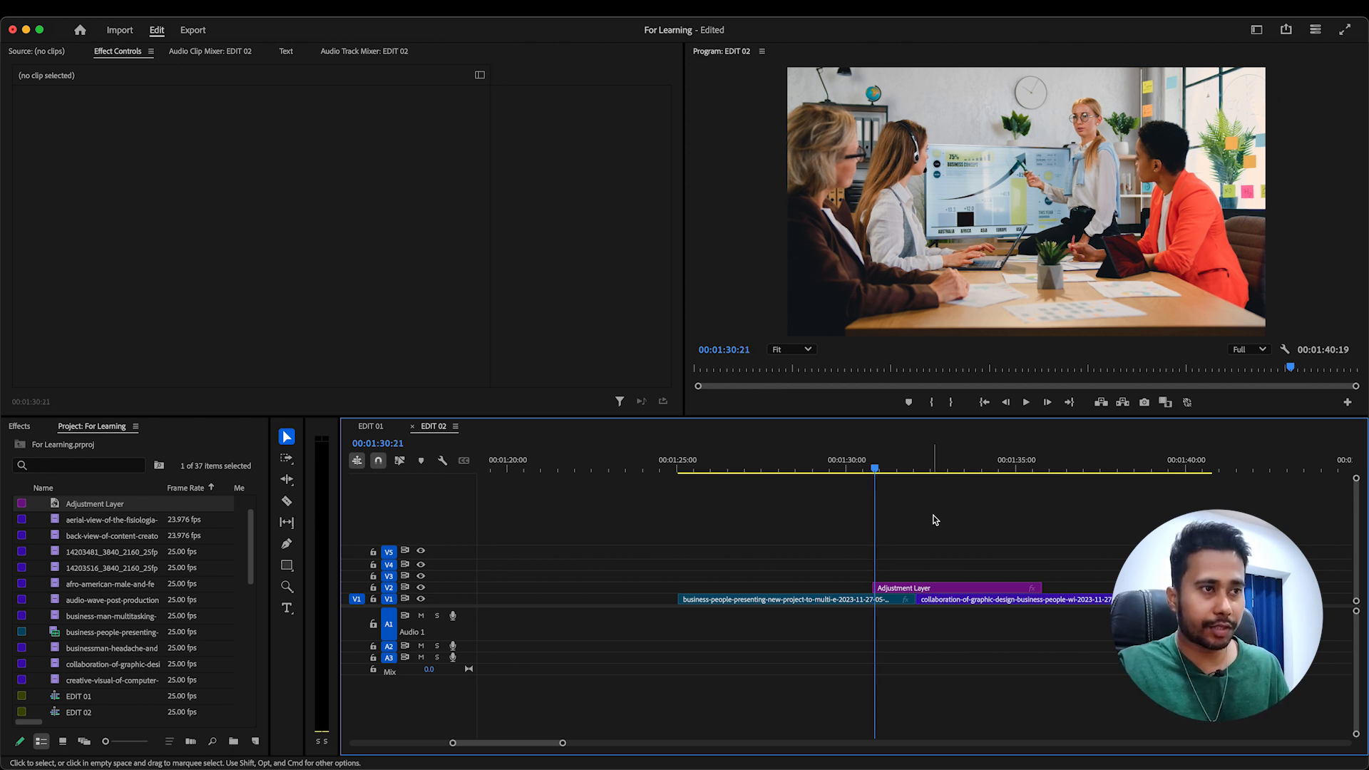
{"action": "key", "text": "Right"}
{"action": "key", "text": "Right"}
{"action": "key", "text": "Right"}
{"action": "key", "text": "Right"}
{"action": "key", "text": "Right"}
{"action": "key", "text": "Right"}
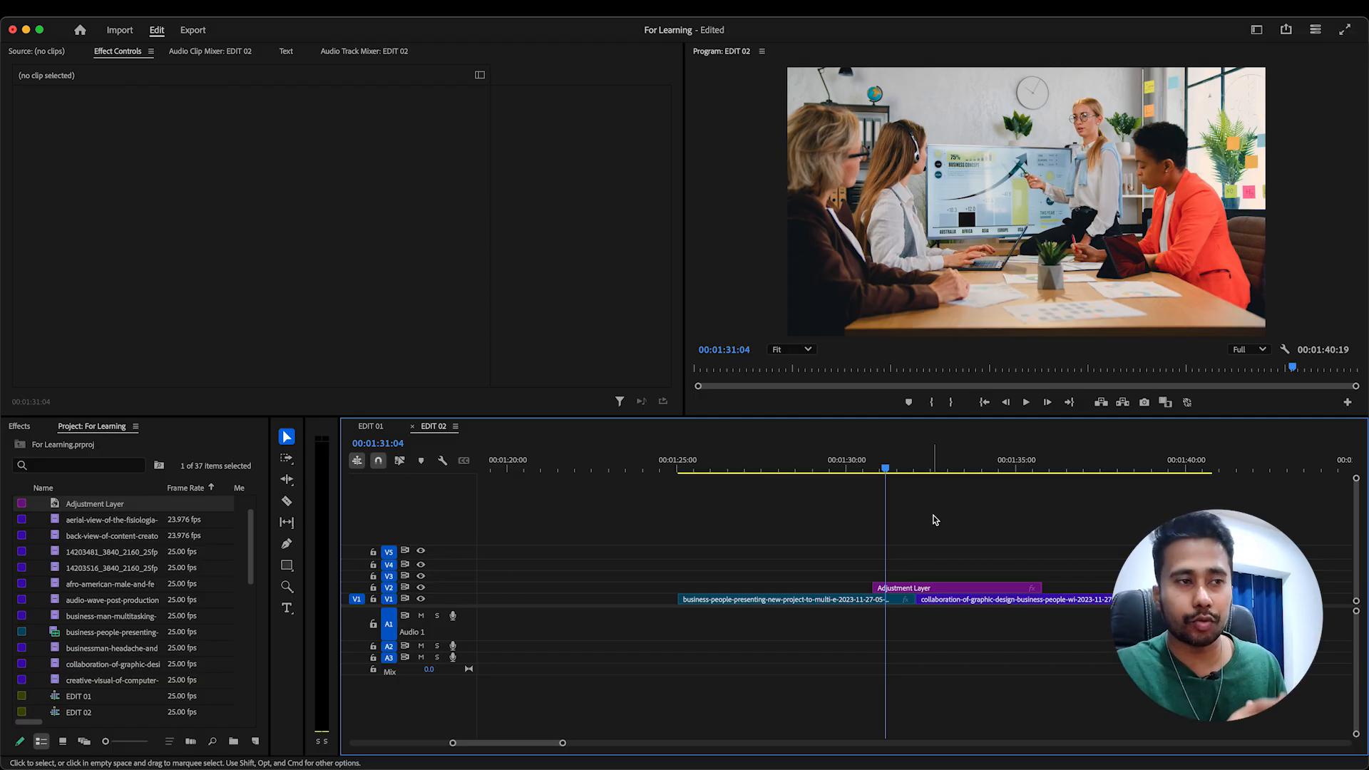
Return the playhead to the adjustment layer's start and step it forward 20 frames to 00:01:31:14
{"action": "key", "text": "Up"}
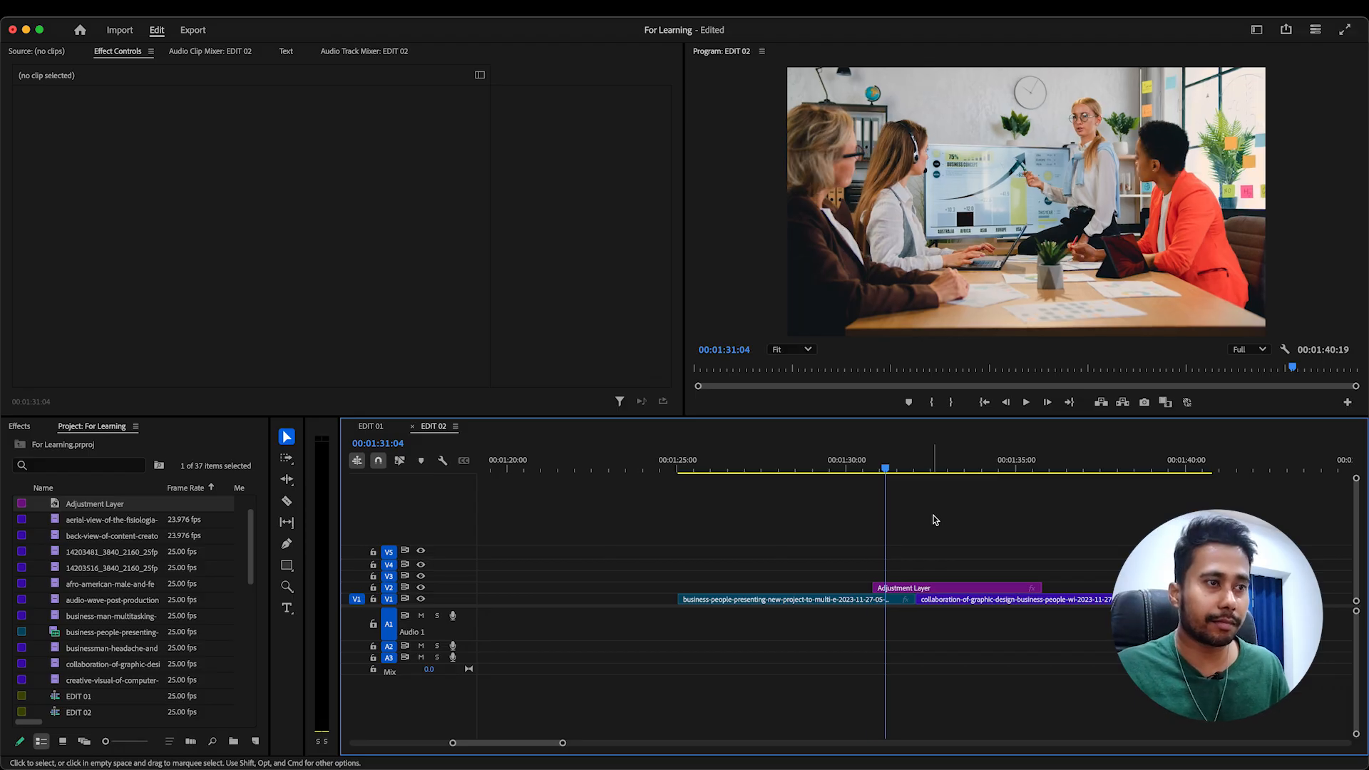
{"action": "key", "text": "Right"}
{"action": "key", "text": "Right"}
{"action": "key", "text": "Right"}
{"action": "key", "text": "Right"}
{"action": "key", "text": "Right"}
{"action": "key", "text": "Right"}
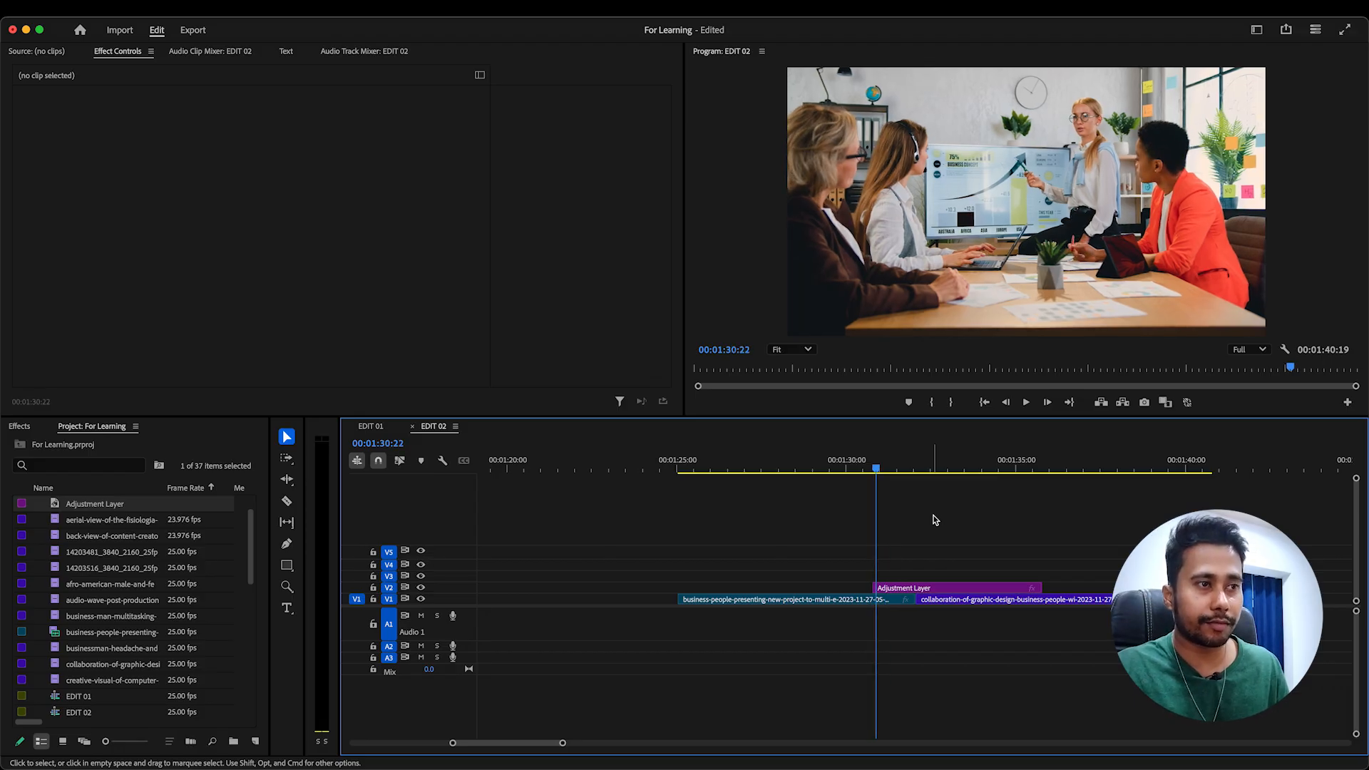
{"action": "key", "text": "Right"}
{"action": "key", "text": "Right"}
{"action": "key", "text": "Right"}
{"action": "key", "text": "Right"}
{"action": "key", "text": "Right"}
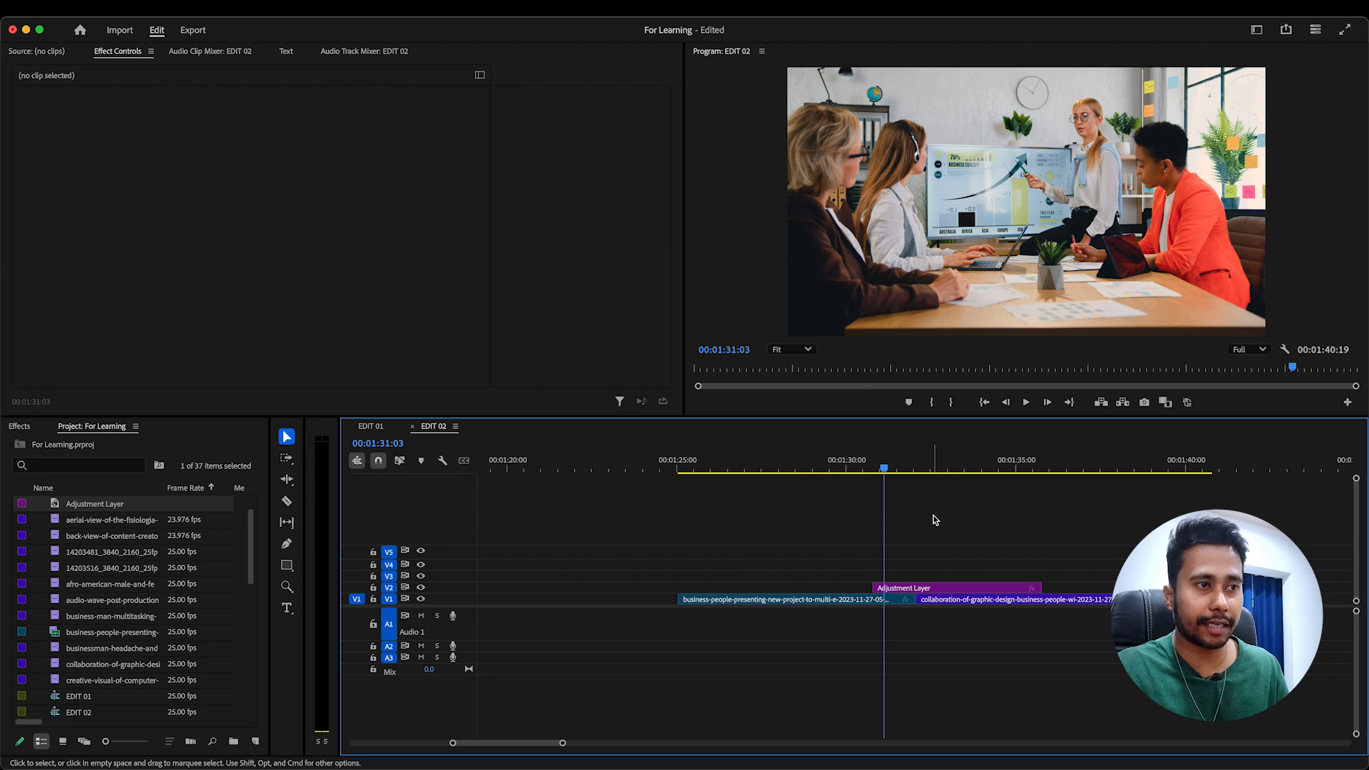
{"action": "key", "text": "Right"}
{"action": "key", "text": "Right"}
{"action": "key", "text": "Right"}
{"action": "key", "text": "Right"}
{"action": "key", "text": "Right"}
{"action": "key", "text": "Right"}
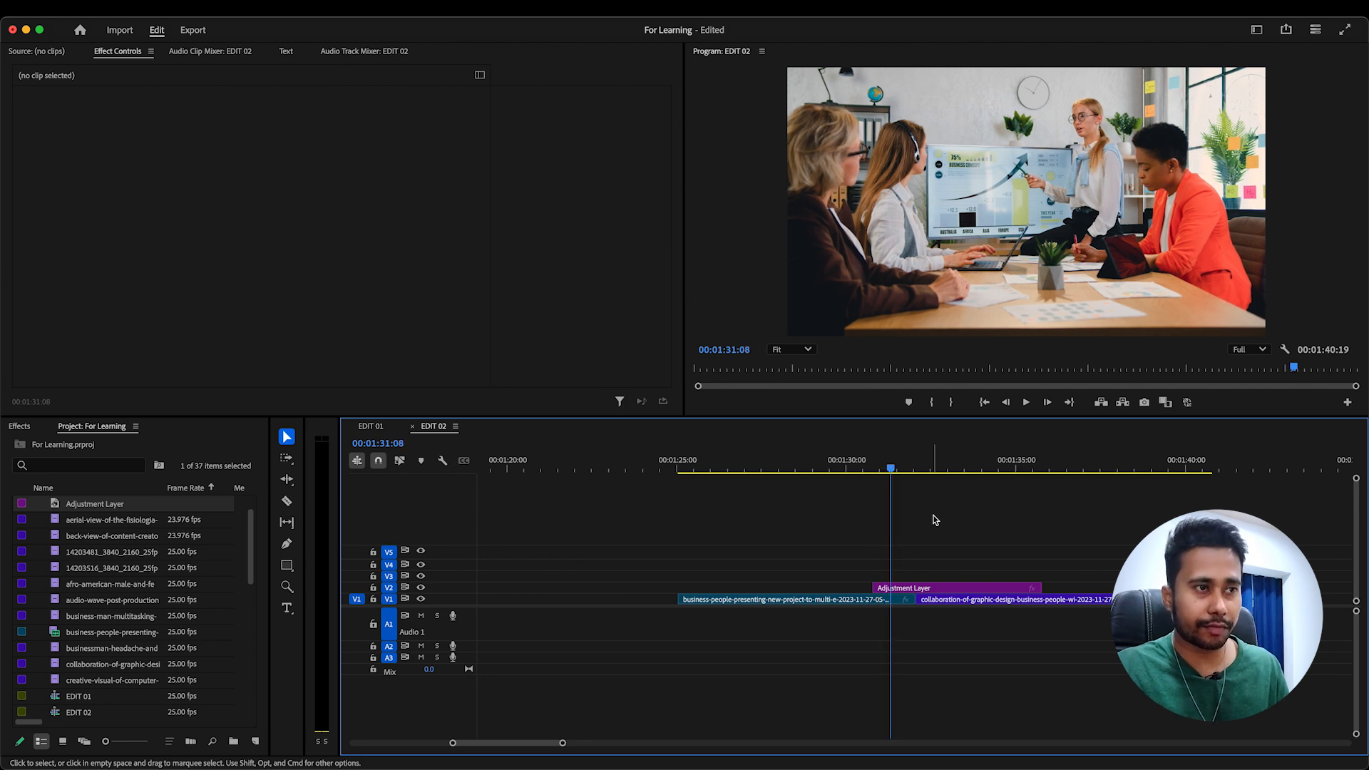
{"action": "key", "text": "Right"}
{"action": "key", "text": "Right"}
{"action": "key", "text": "Right"}
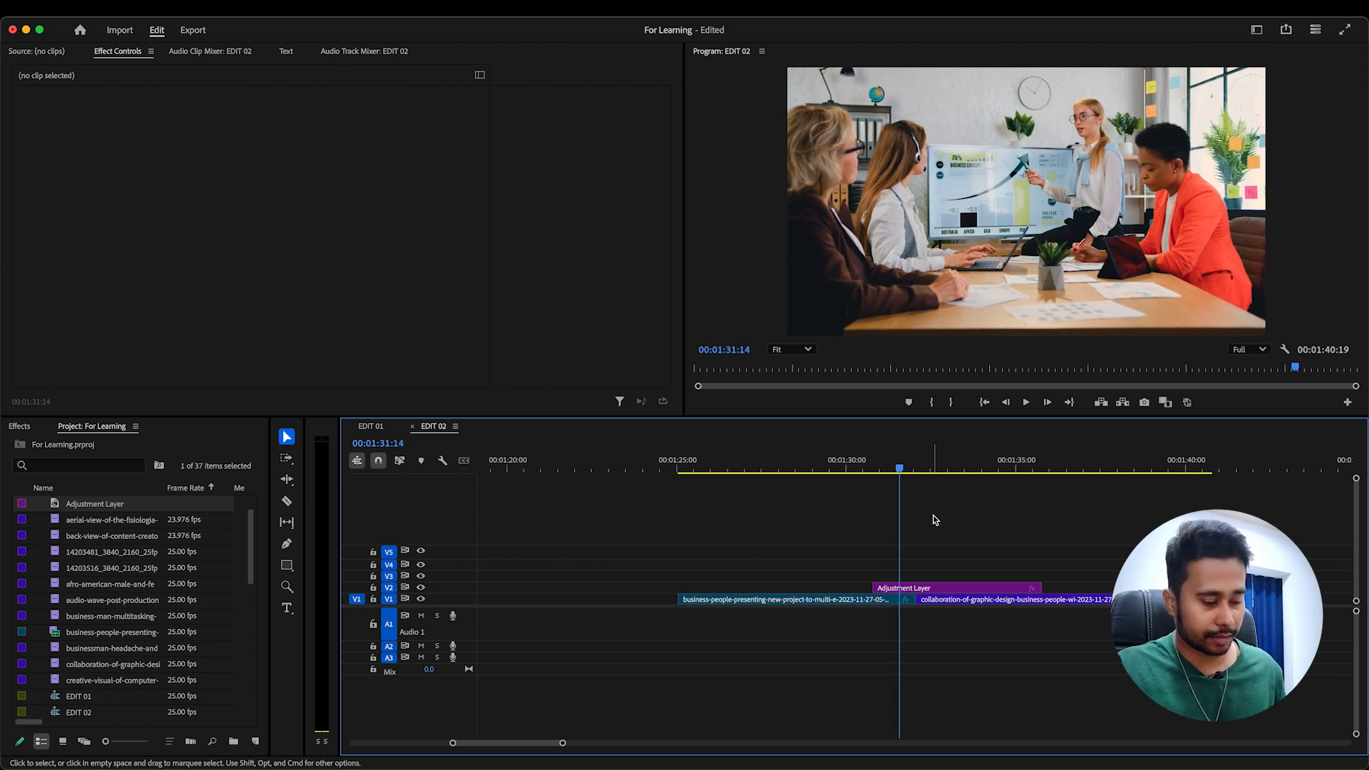
Split the adjustment layer at 00:01:31:14, delete its rear part, and move the playhead to the cut between the B-roll clips
{"action": "key", "text": "c"}
{"action": "left_click", "coordinate": [904, 588]}
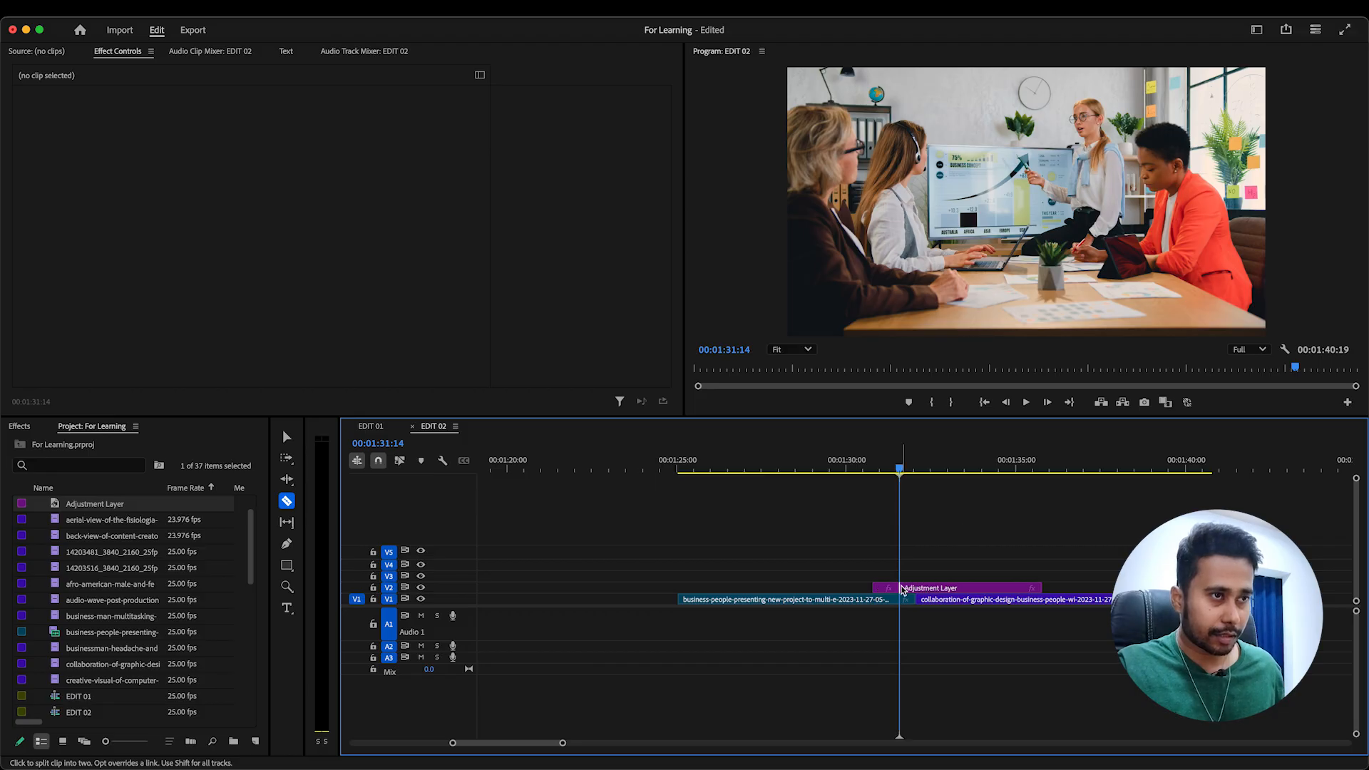
{"action": "key", "text": "v"}
{"action": "left_click", "coordinate": [933, 589]}
{"action": "key", "text": "Delete"}
{"action": "key", "text": "Down"}
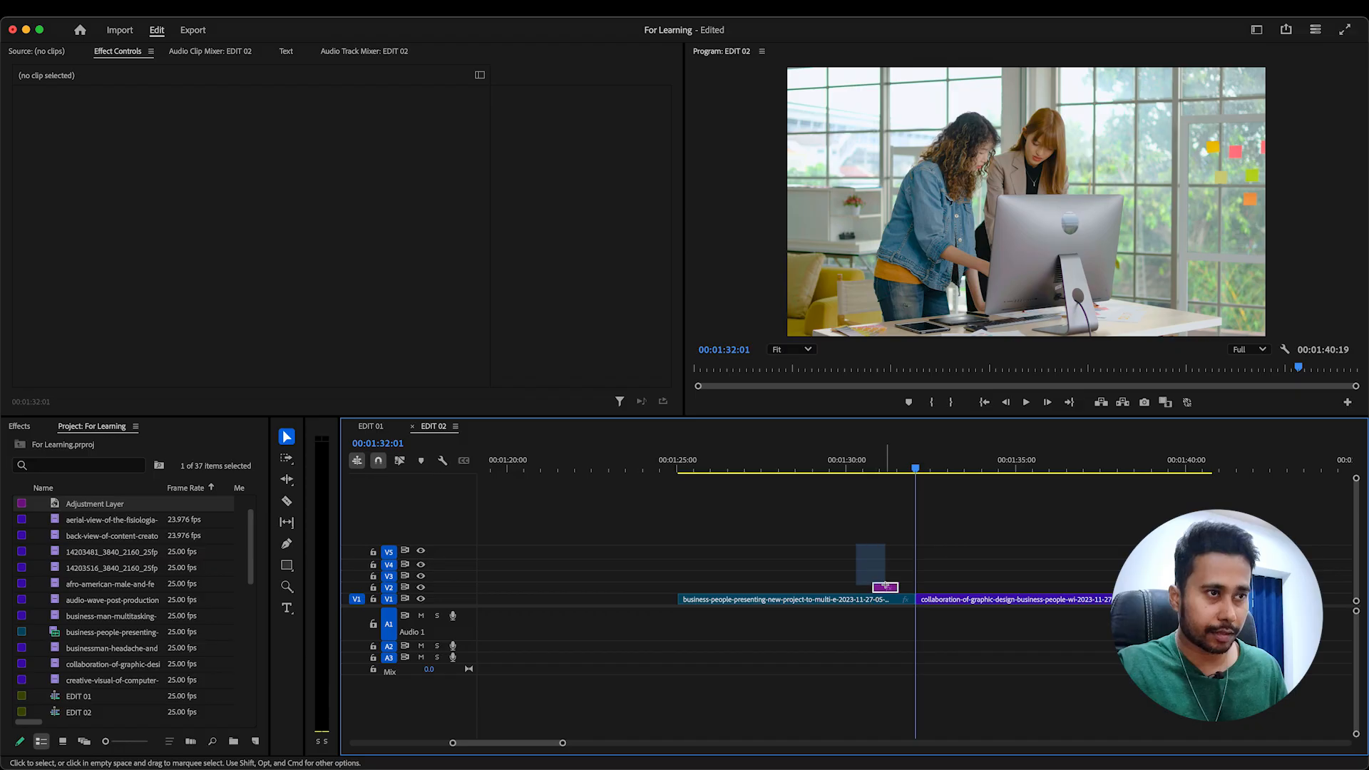
Place the playhead at the middle of the adjustment layer, 00:01:31:16, ten frames after its start
{"action": "left_click", "coordinate": [890, 588]}
{"action": "left_click", "coordinate": [947, 544]}
{"action": "key", "text": "="}
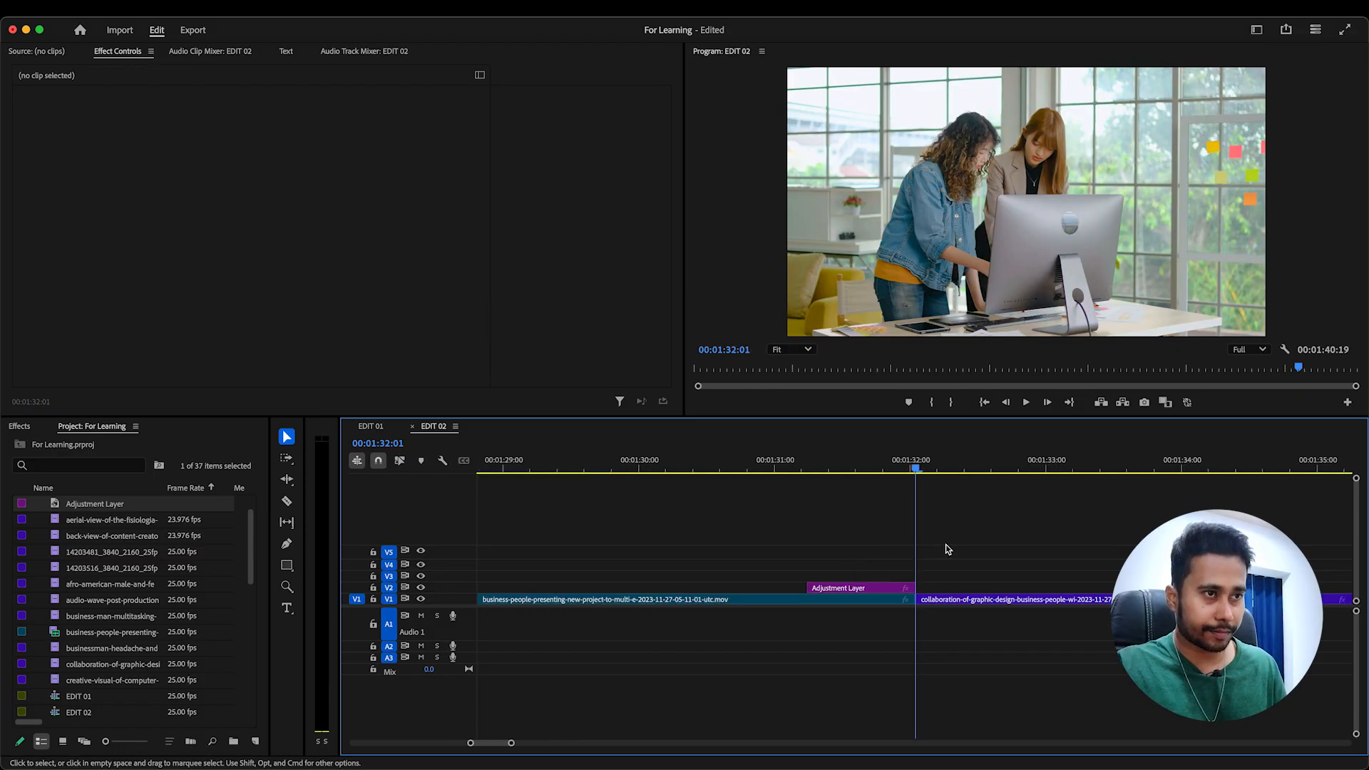
{"action": "key", "text": "Up"}
{"action": "key", "text": "Right"}
{"action": "key", "text": "Right"}
{"action": "key", "text": "Right"}
{"action": "key", "text": "Right"}
{"action": "key", "text": "Right"}
{"action": "key", "text": "Right"}
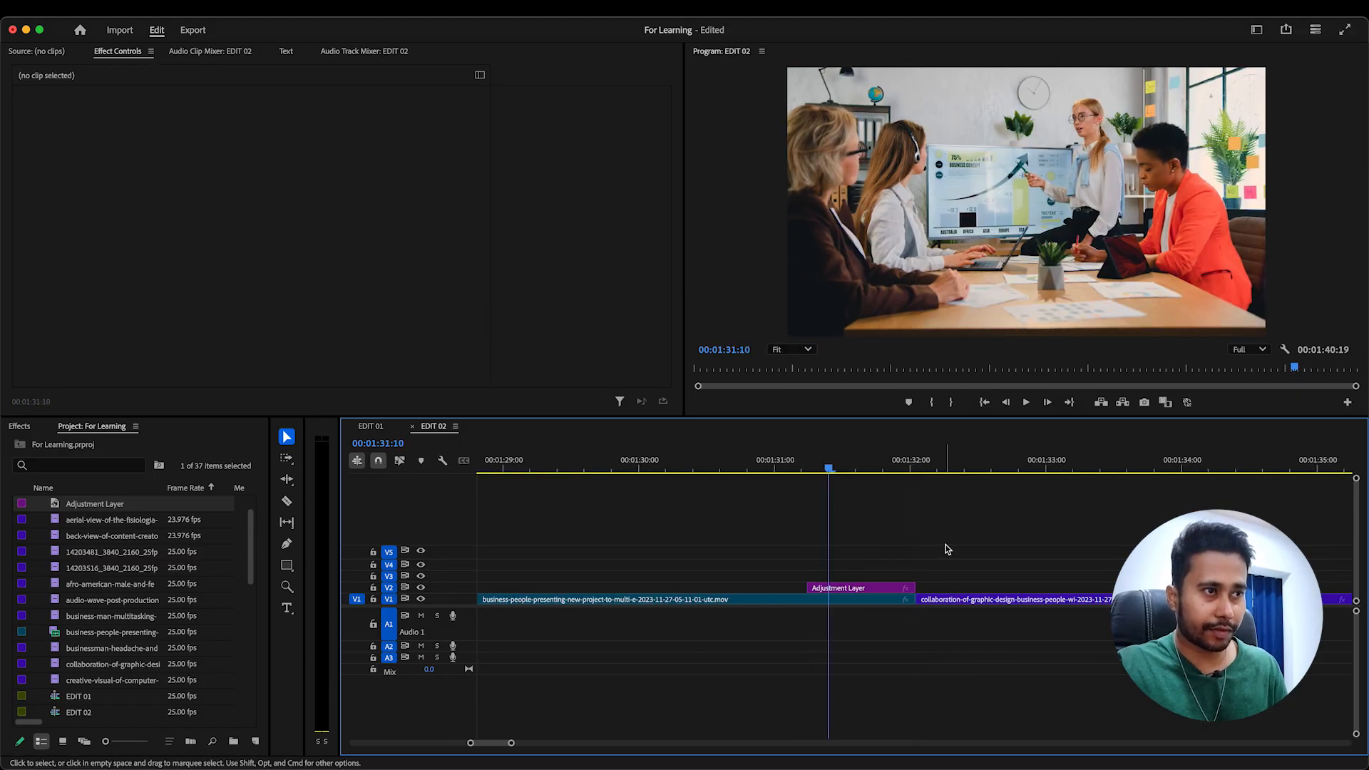
{"action": "key", "text": "Right"}
{"action": "key", "text": "Right"}
{"action": "key", "text": "Right"}
{"action": "key", "text": "Right"}
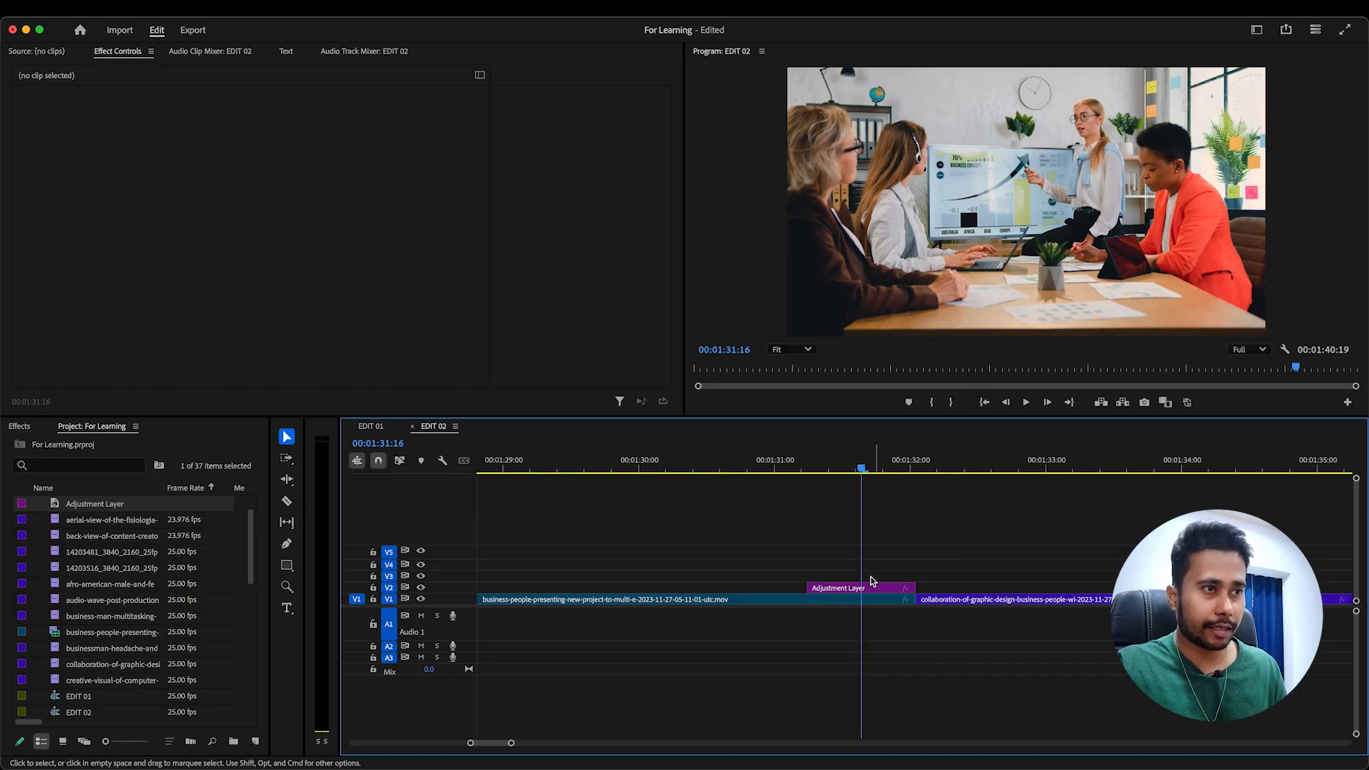
Add a marker to the adjustment layer at its midpoint, 00:01:31:16
{"action": "left_click", "coordinate": [867, 588]}
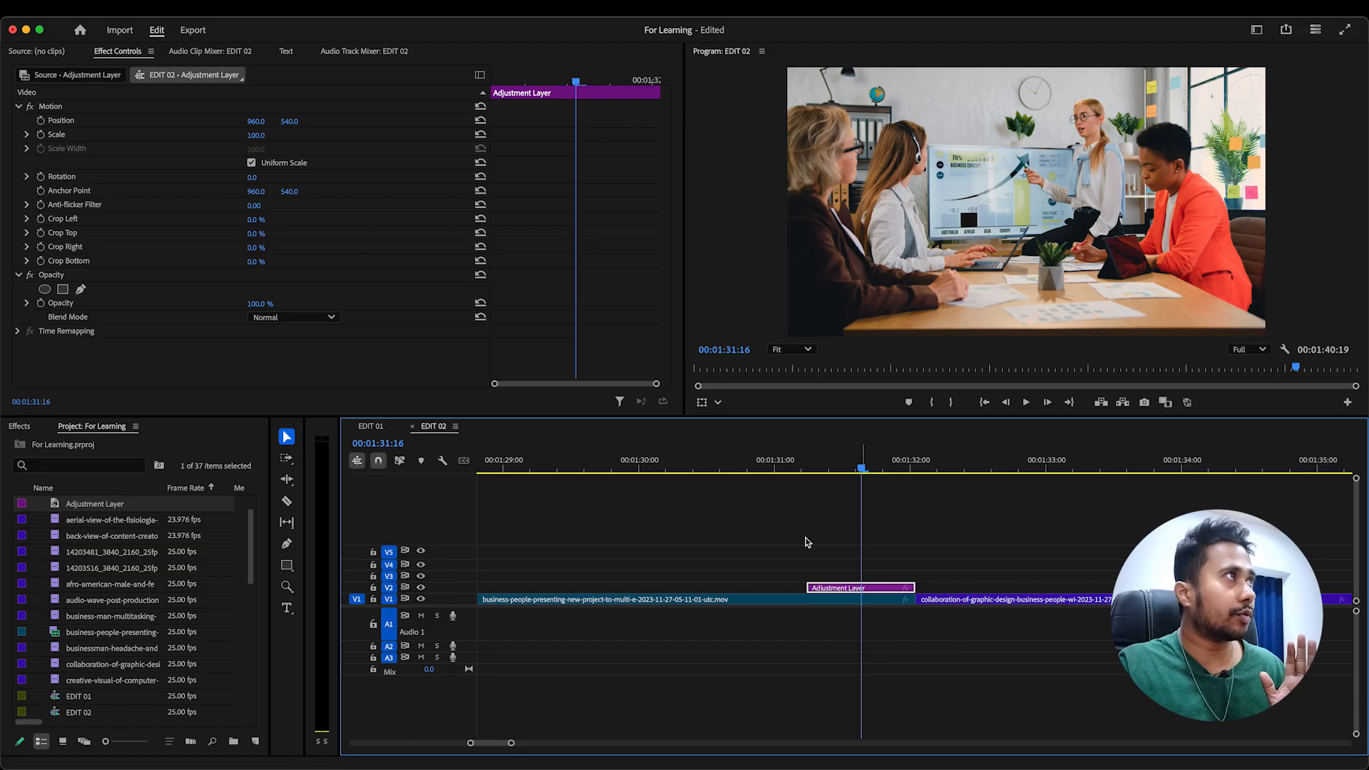
{"action": "left_click", "coordinate": [254, 9]}
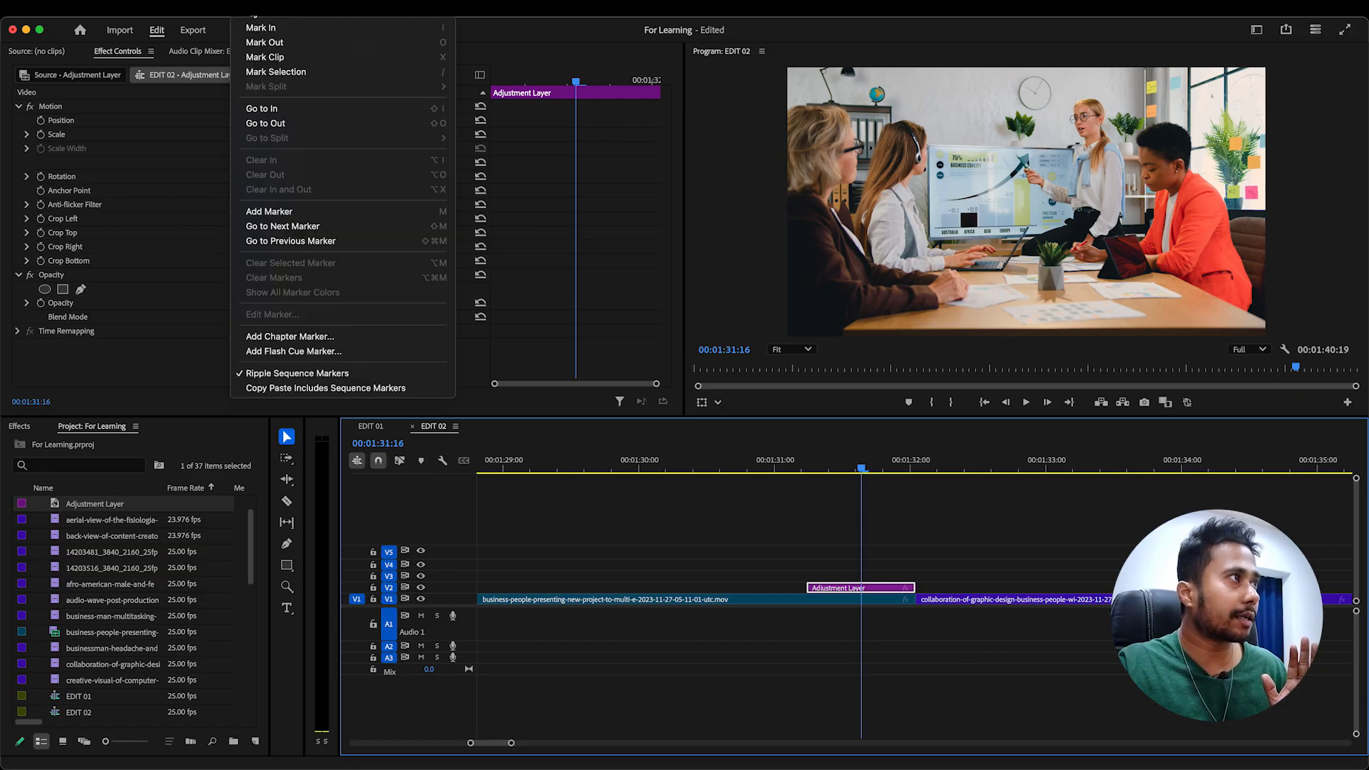
{"action": "left_click", "coordinate": [269, 212]}
{"action": "left_click", "coordinate": [775, 467]}
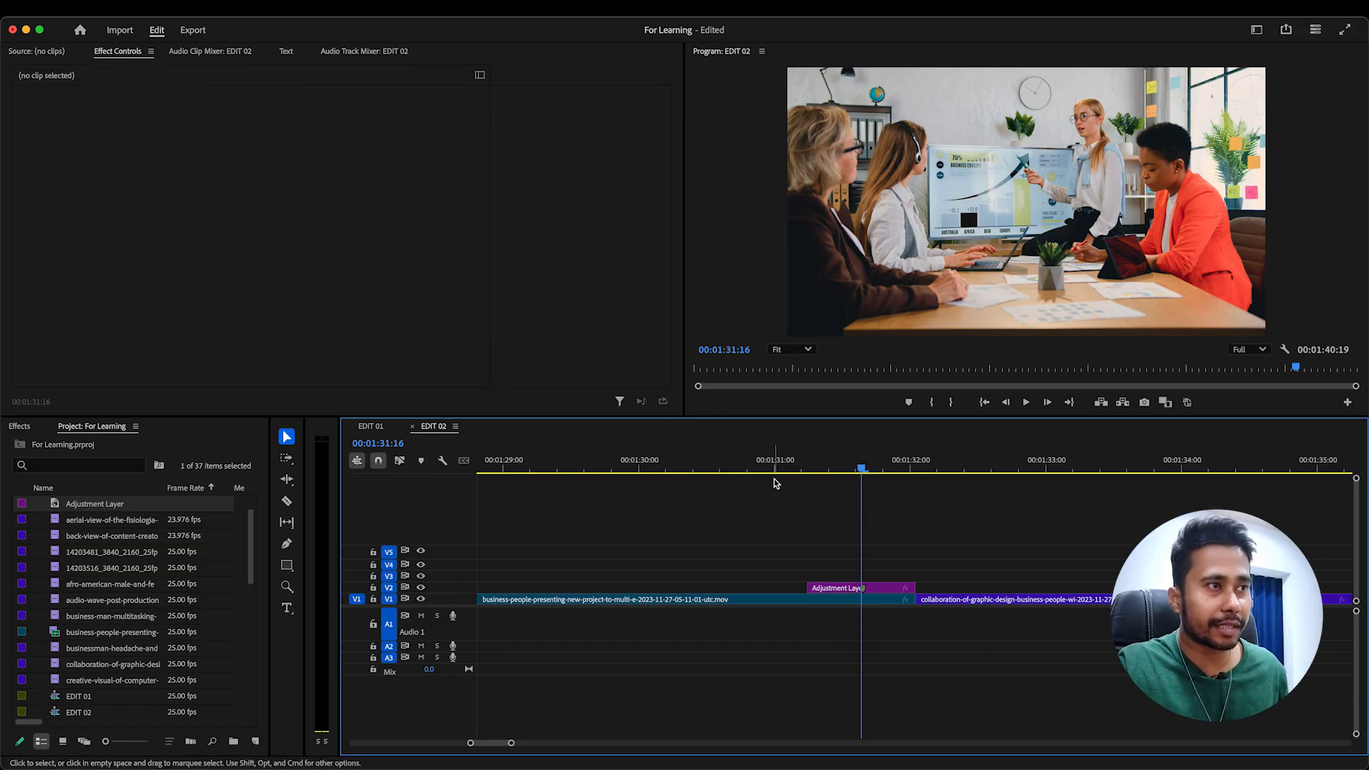
Save the project and shift the adjustment layer so its marker lines up with the cut between the B-roll clips at 00:01:32:01
{"action": "key", "text": "super+s"}
{"action": "left_click_drag", "start_coordinate": [838, 574], "coordinate": [893, 574]}
{"action": "key", "text": "Down"}
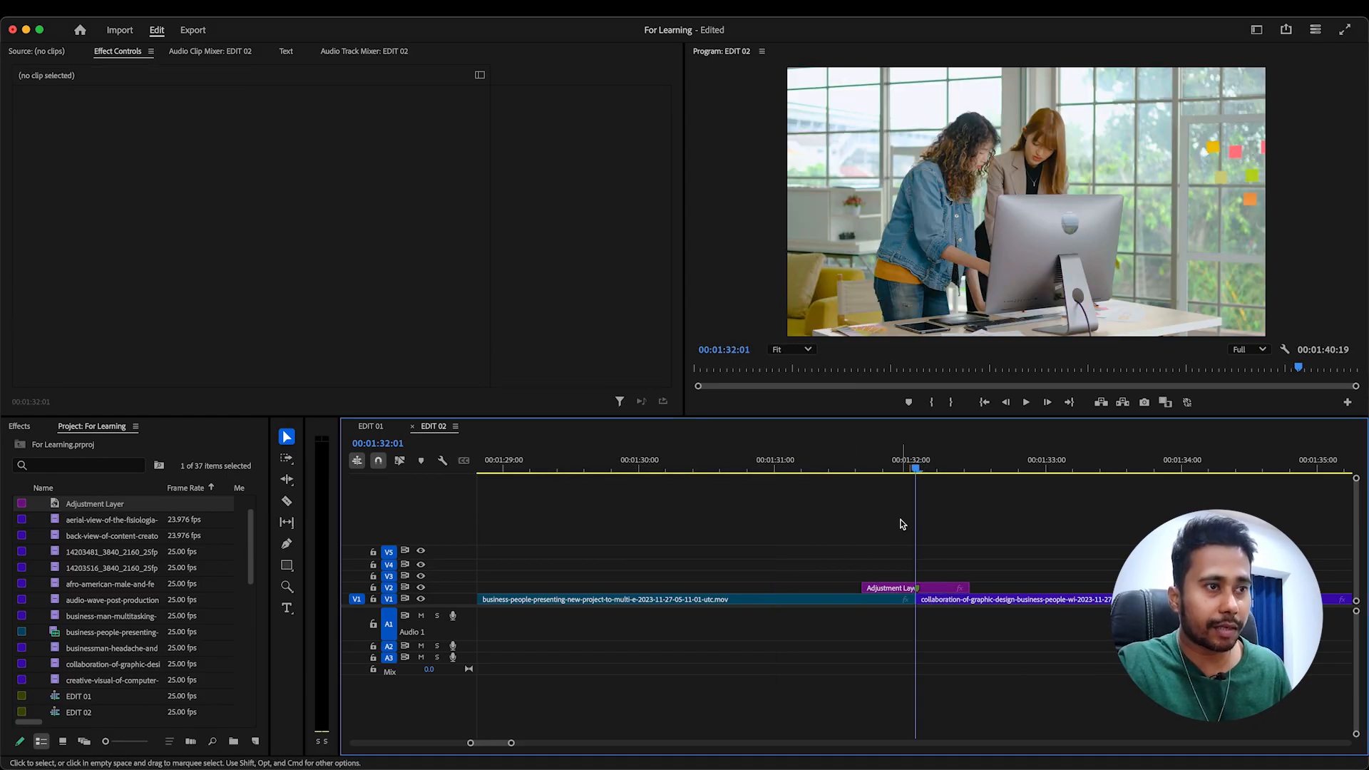
Select the adjustment layer and move the playhead five frames before the cut, to 00:01:31:21
{"action": "left_click", "coordinate": [885, 589]}
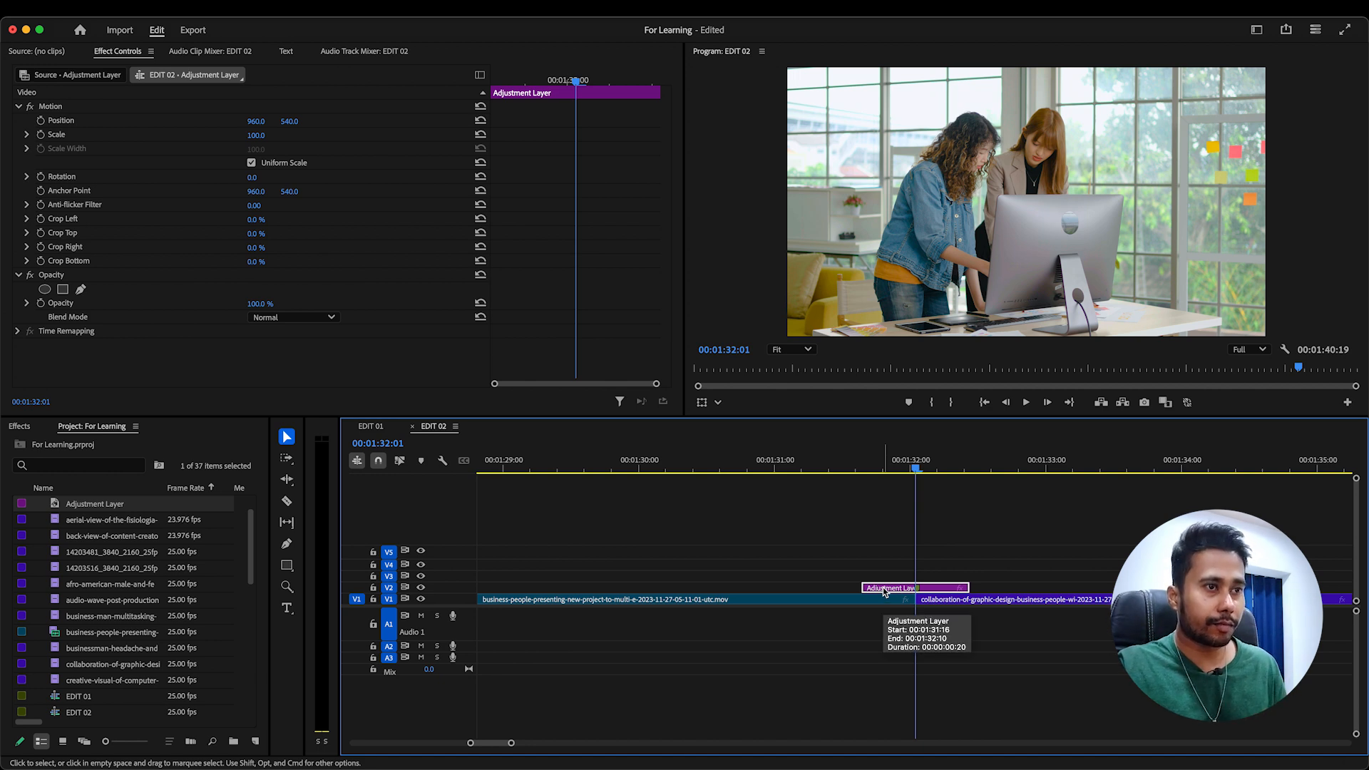
{"action": "key", "text": "Left"}
{"action": "key", "text": "Left"}
{"action": "key", "text": "Left"}
{"action": "key", "text": "Left"}
{"action": "key", "text": "Left"}
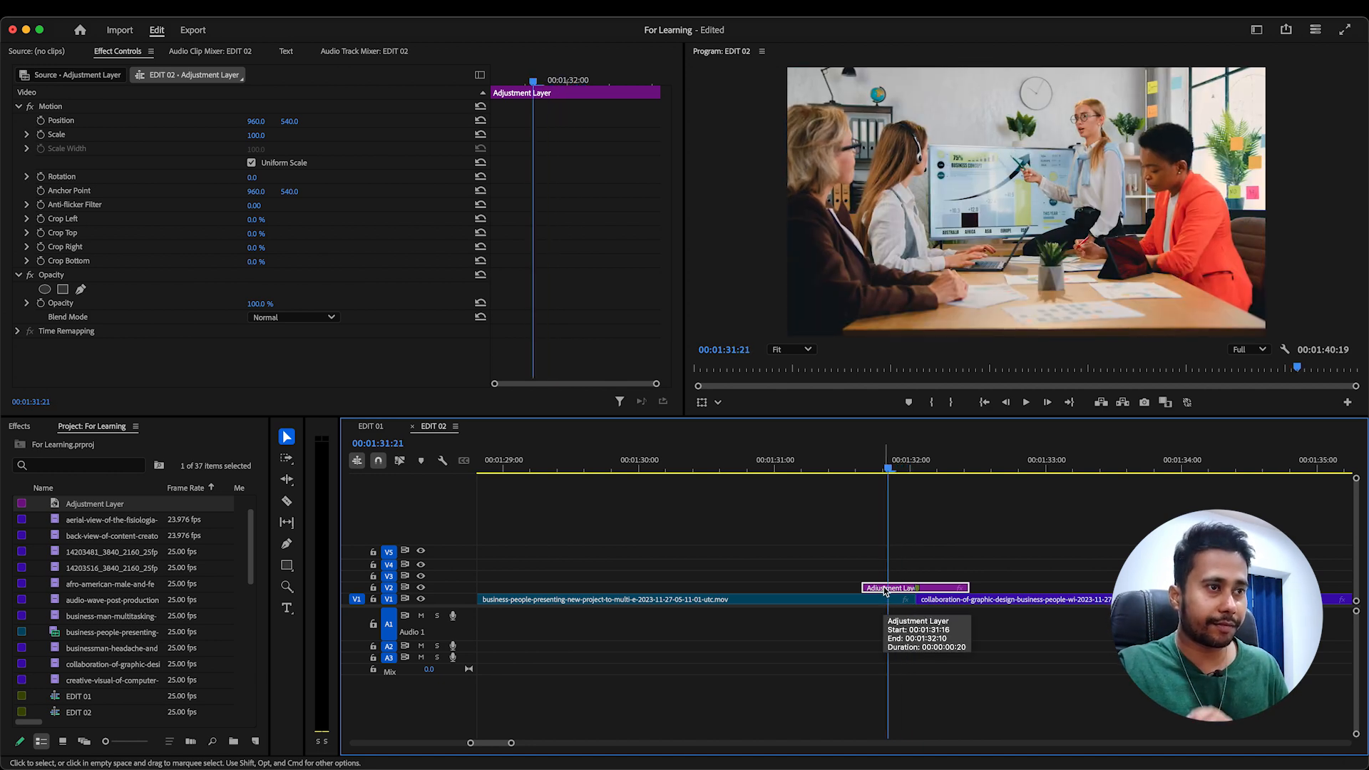
Search the effects for "transform" and apply the Transform effect to the adjustment layer
{"action": "left_click", "coordinate": [19, 427]}
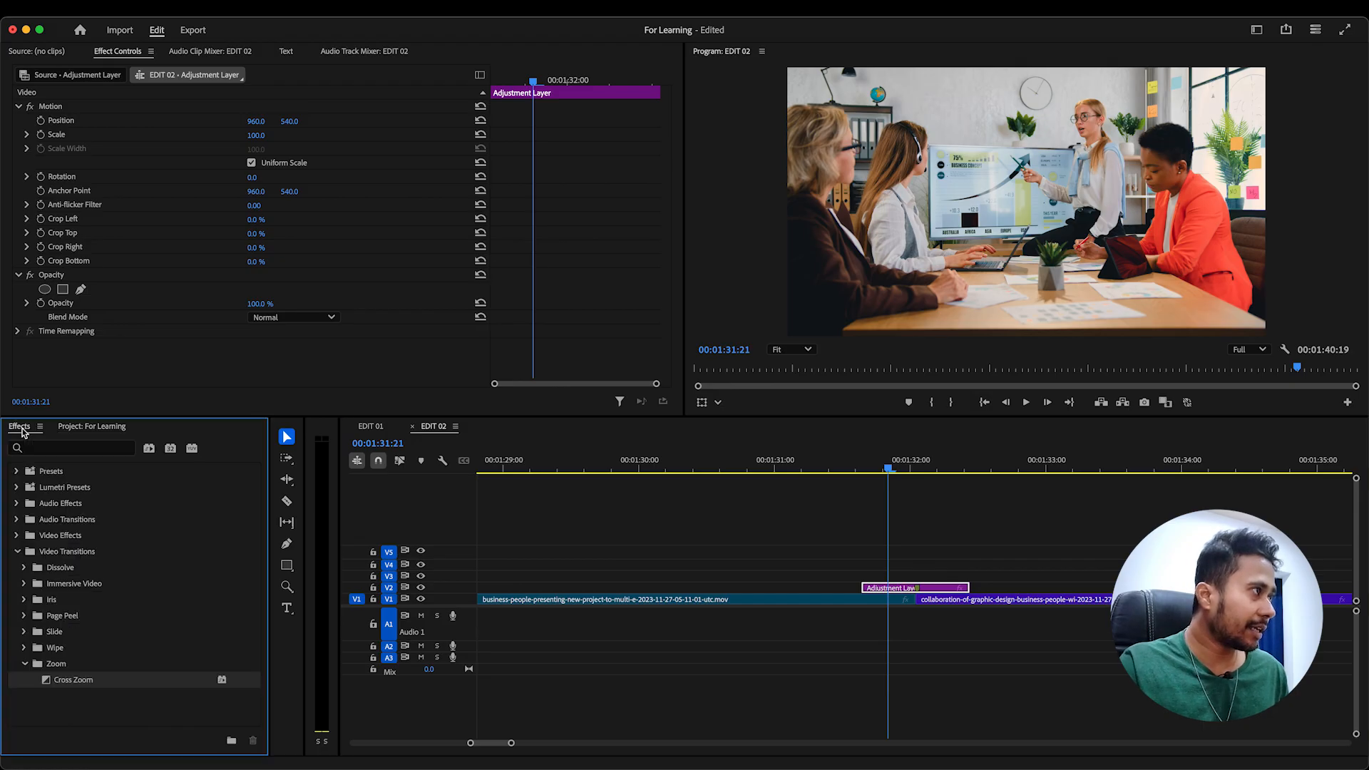
{"action": "left_click", "coordinate": [78, 448]}
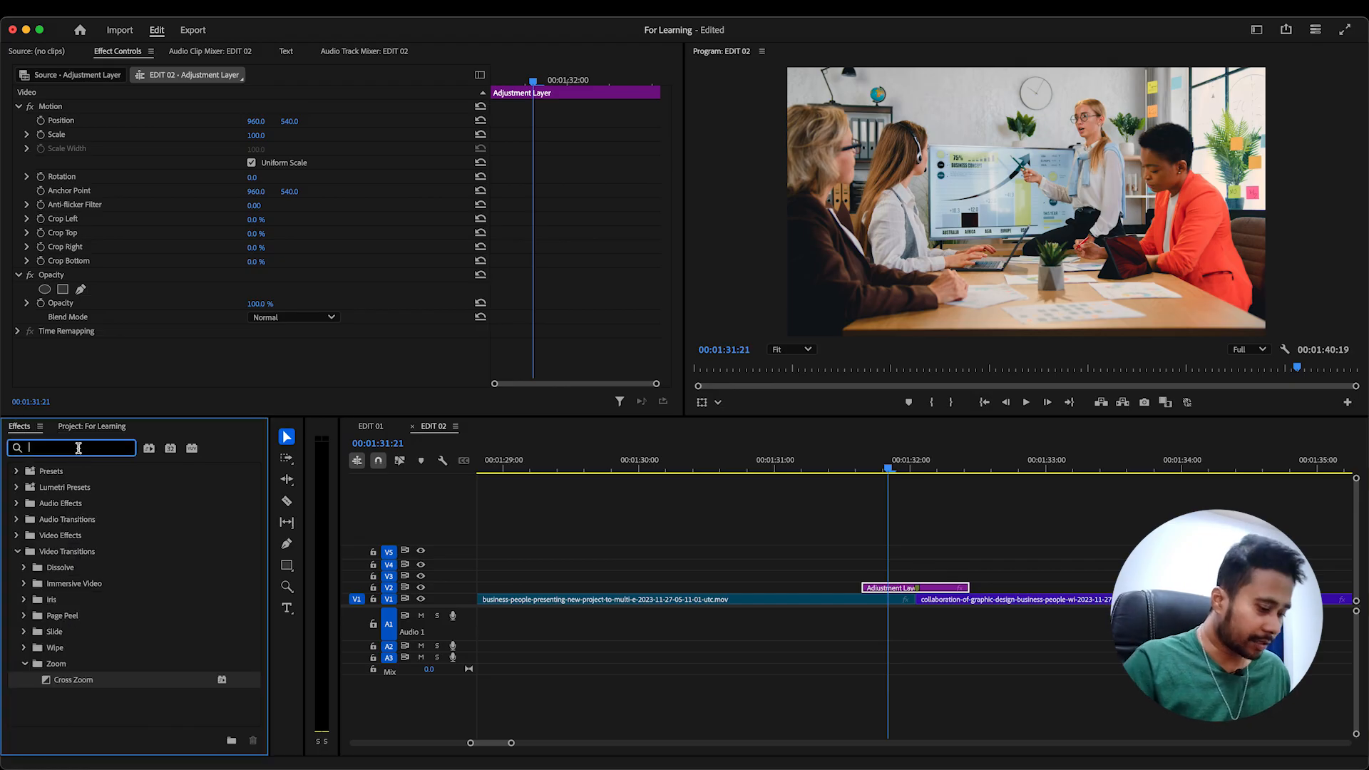
{"action": "type", "text": "tra"}
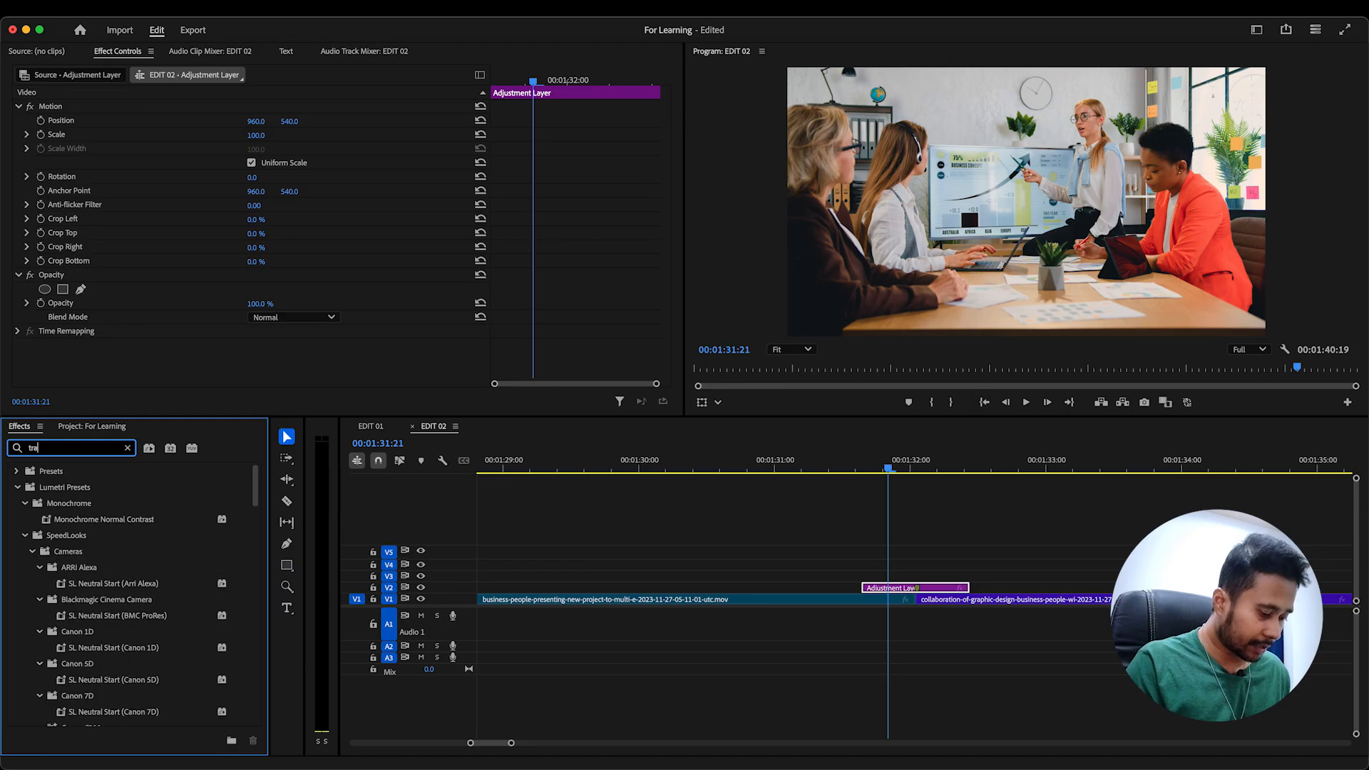
{"action": "type", "text": "nsform"}
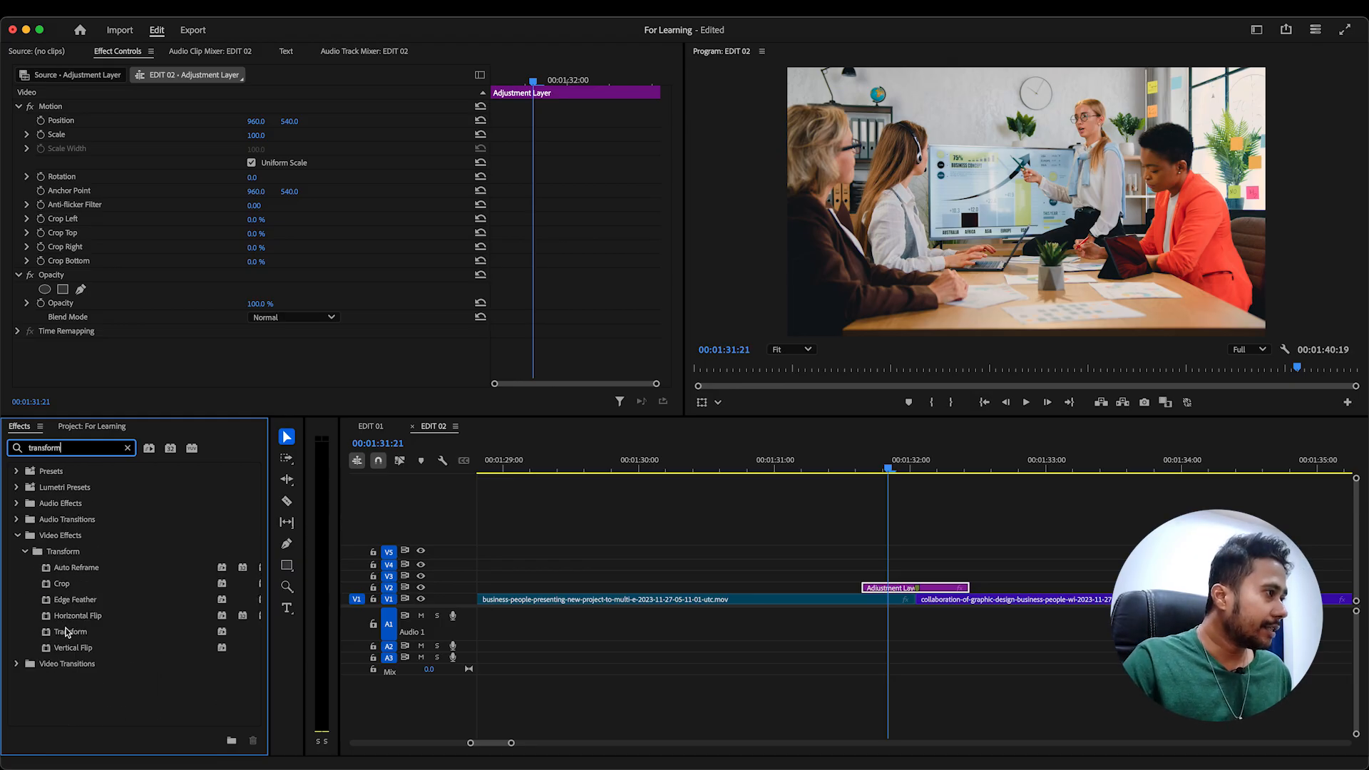
{"action": "left_click_drag", "start_coordinate": [70, 632], "coordinate": [900, 589]}
{"action": "left_click", "coordinate": [916, 549]}
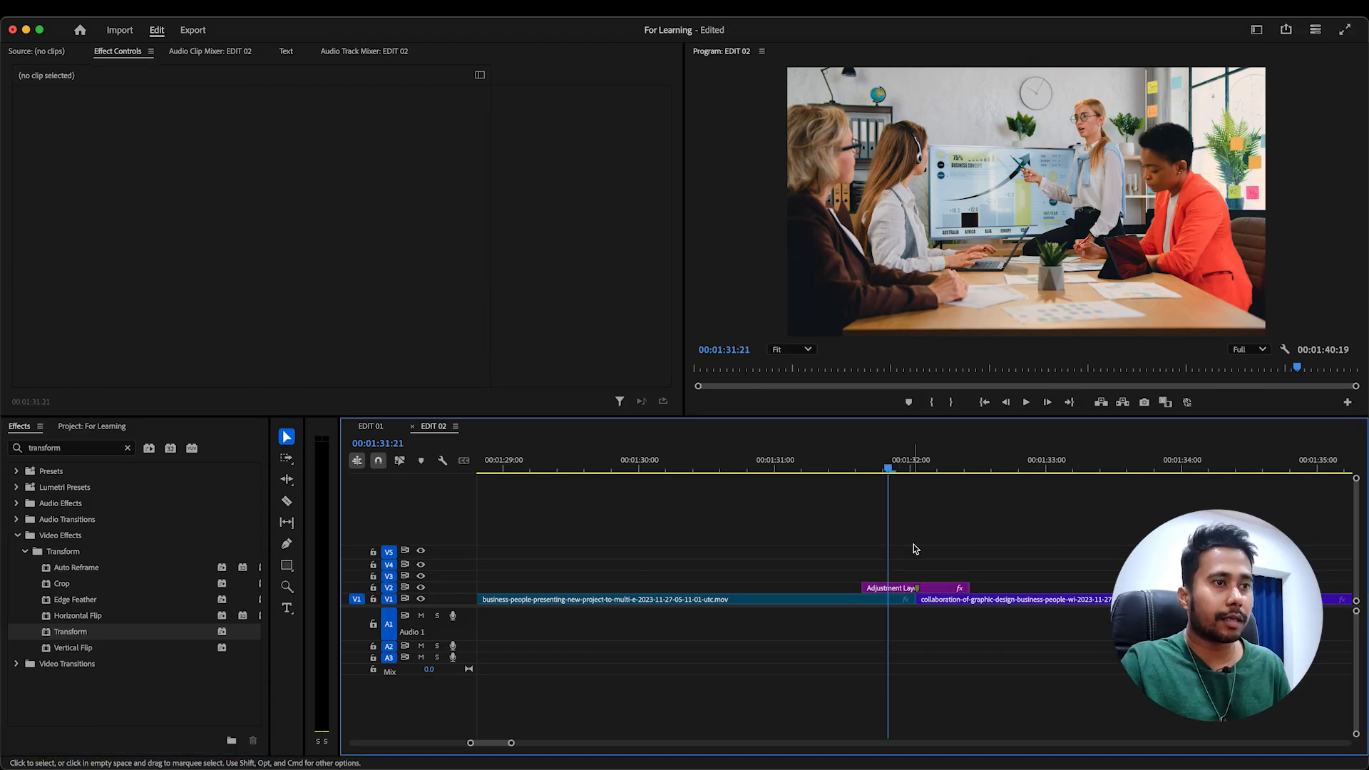
{"action": "left_click", "coordinate": [915, 590]}
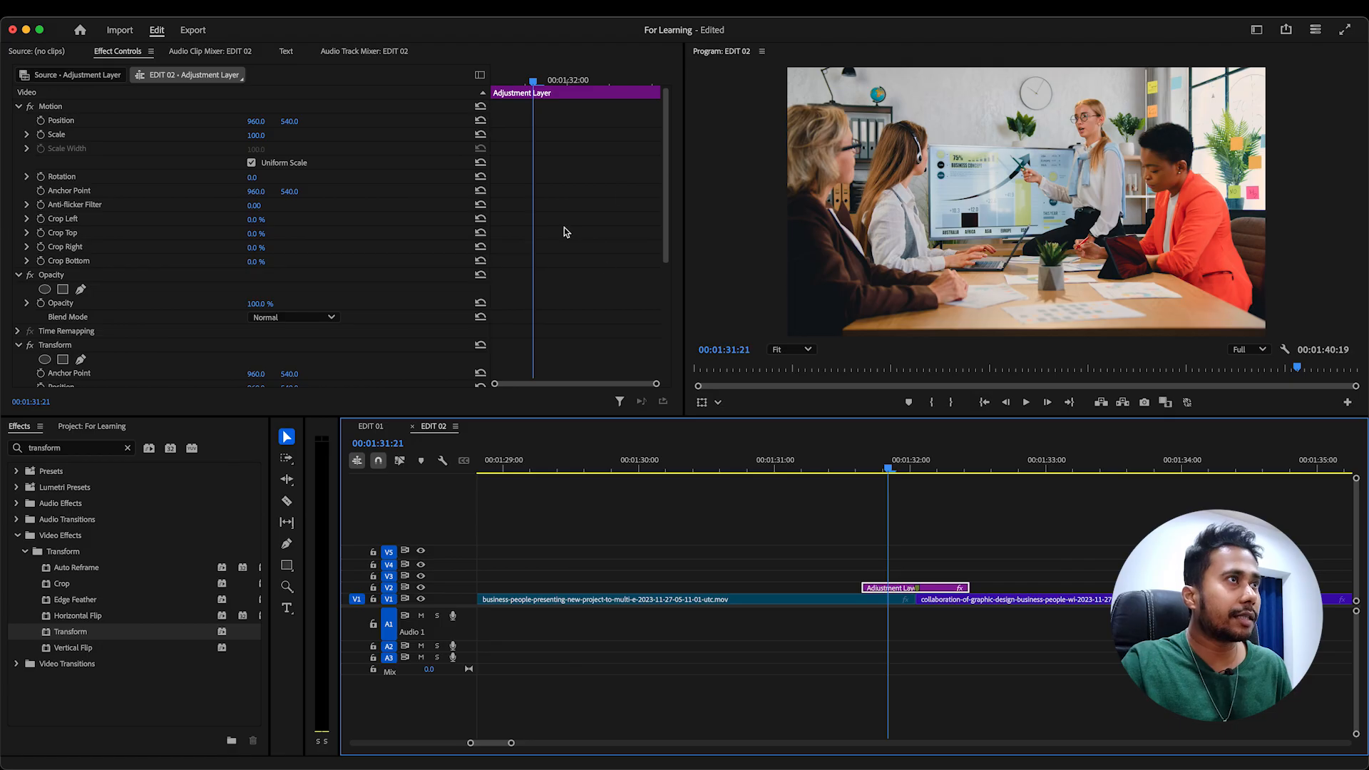
{"action": "left_click_drag", "start_coordinate": [663, 184], "coordinate": [644, 333]}
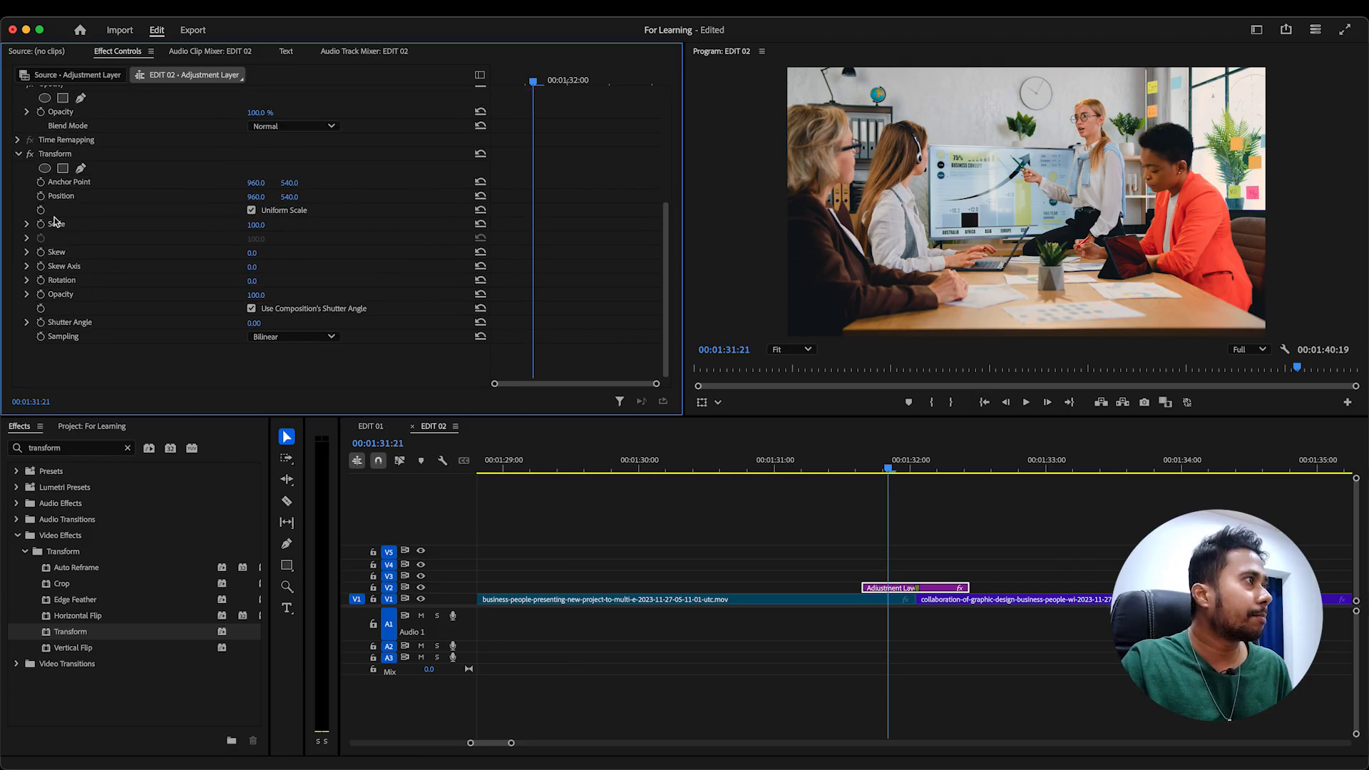
{"action": "left_click", "coordinate": [42, 197]}
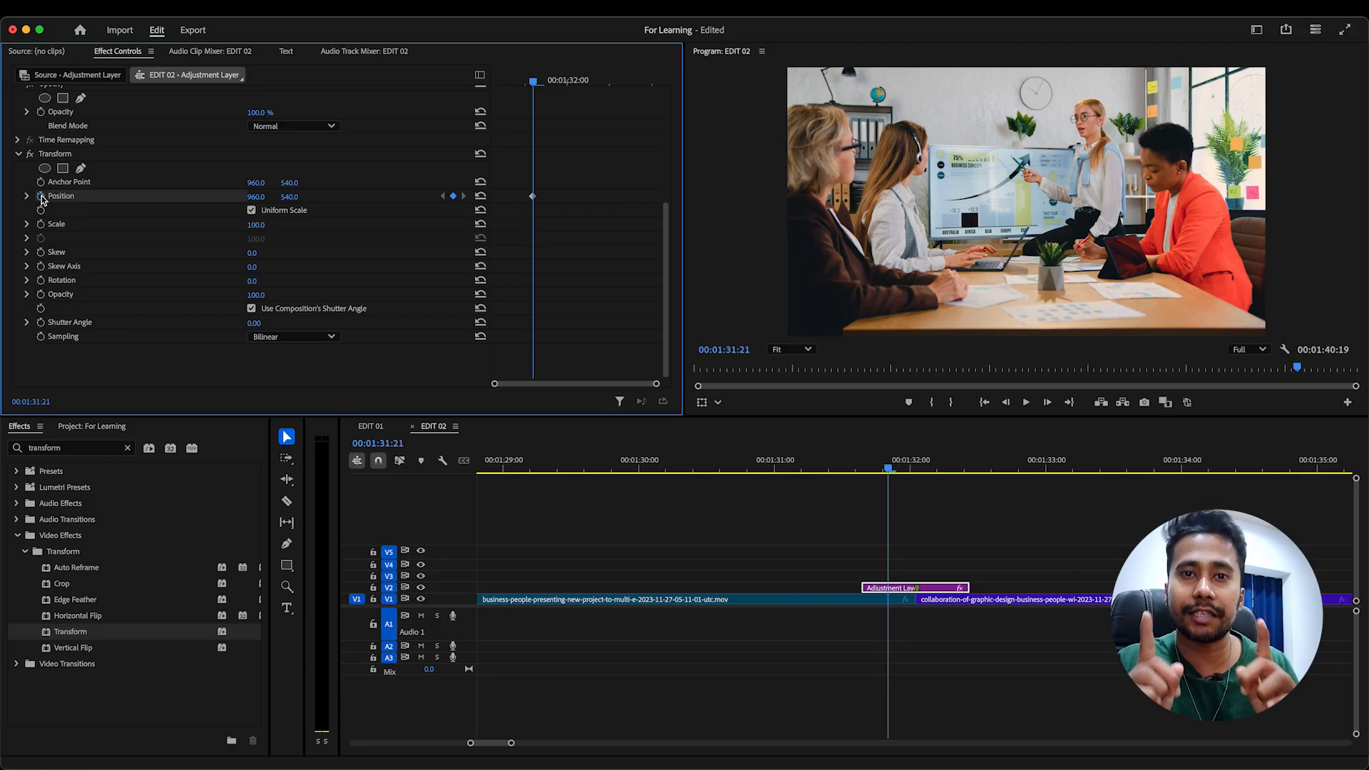
{"action": "key", "text": "super+s"}
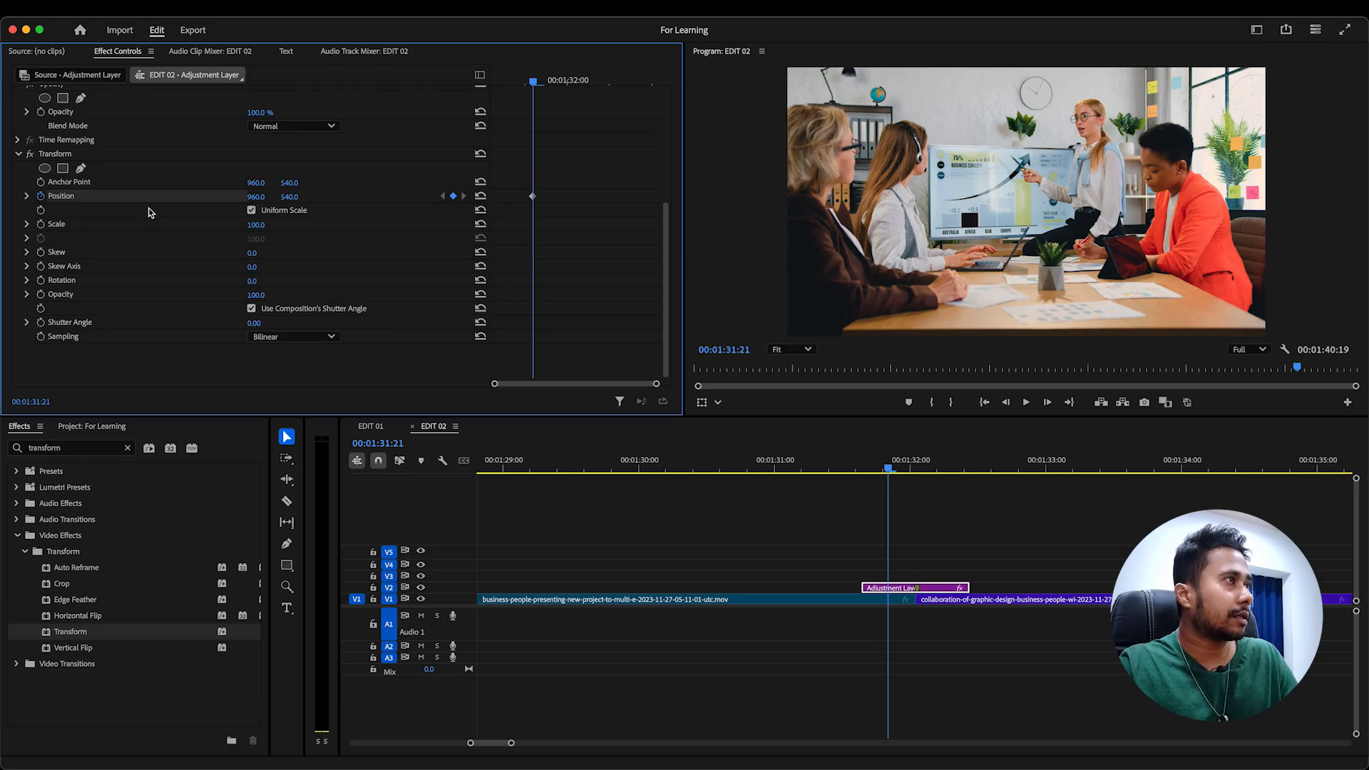
{"action": "left_click", "coordinate": [41, 196]}
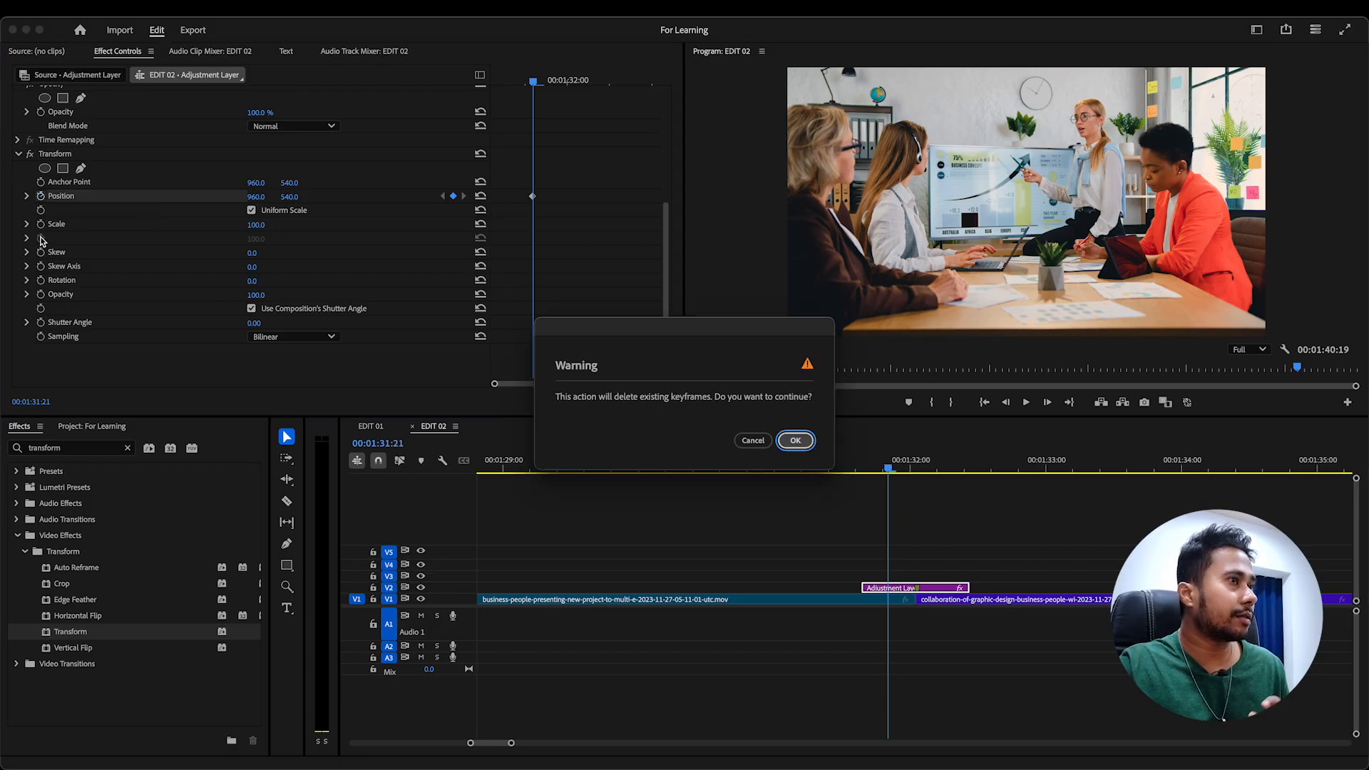
{"action": "left_click", "coordinate": [796, 440]}
{"action": "left_click", "coordinate": [905, 555]}
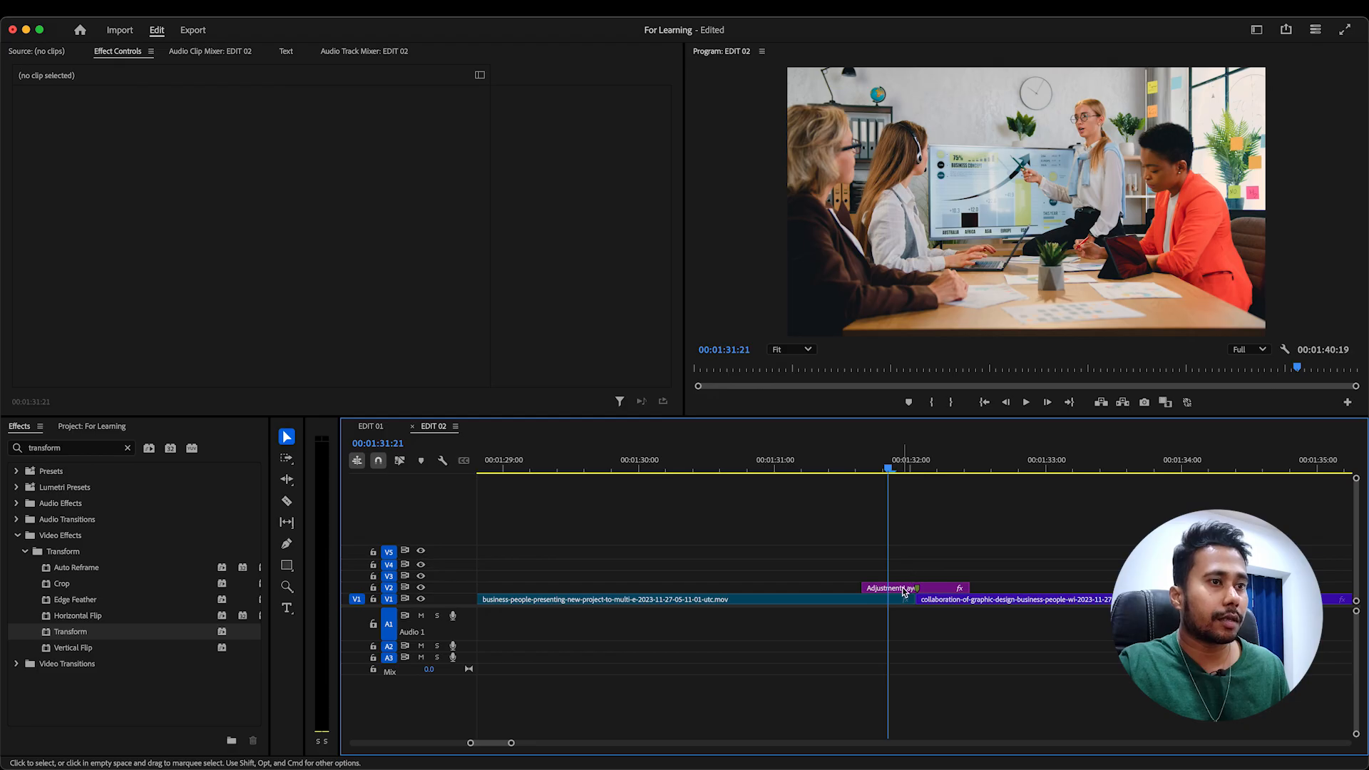
Start Scale keyframing in the adjustment layer's Transform effect at 00:01:31:21
{"action": "left_click", "coordinate": [904, 587]}
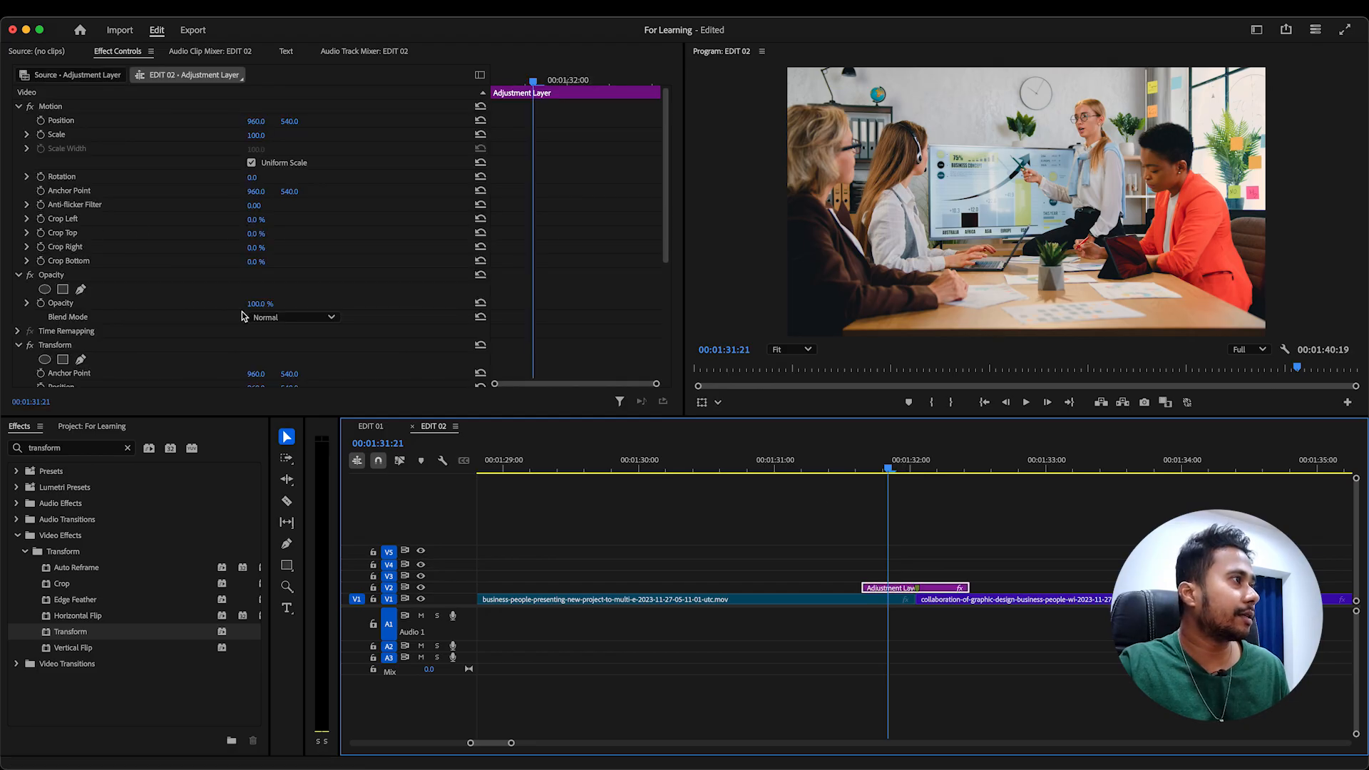
{"action": "scroll", "coordinate": [220, 312], "scroll_direction": "down", "scroll_amount": 1}
{"action": "scroll", "coordinate": [219, 311], "scroll_direction": "down", "scroll_amount": 5}
{"action": "left_click", "coordinate": [41, 237]}
Add a Transform Scale keyframe of 200 to the adjustment layer at the cut, 00:01:32:01
{"action": "left_click", "coordinate": [808, 572]}
{"action": "key", "text": "Right"}
{"action": "key", "text": "Right"}
{"action": "key", "text": "Right"}
{"action": "key", "text": "Right"}
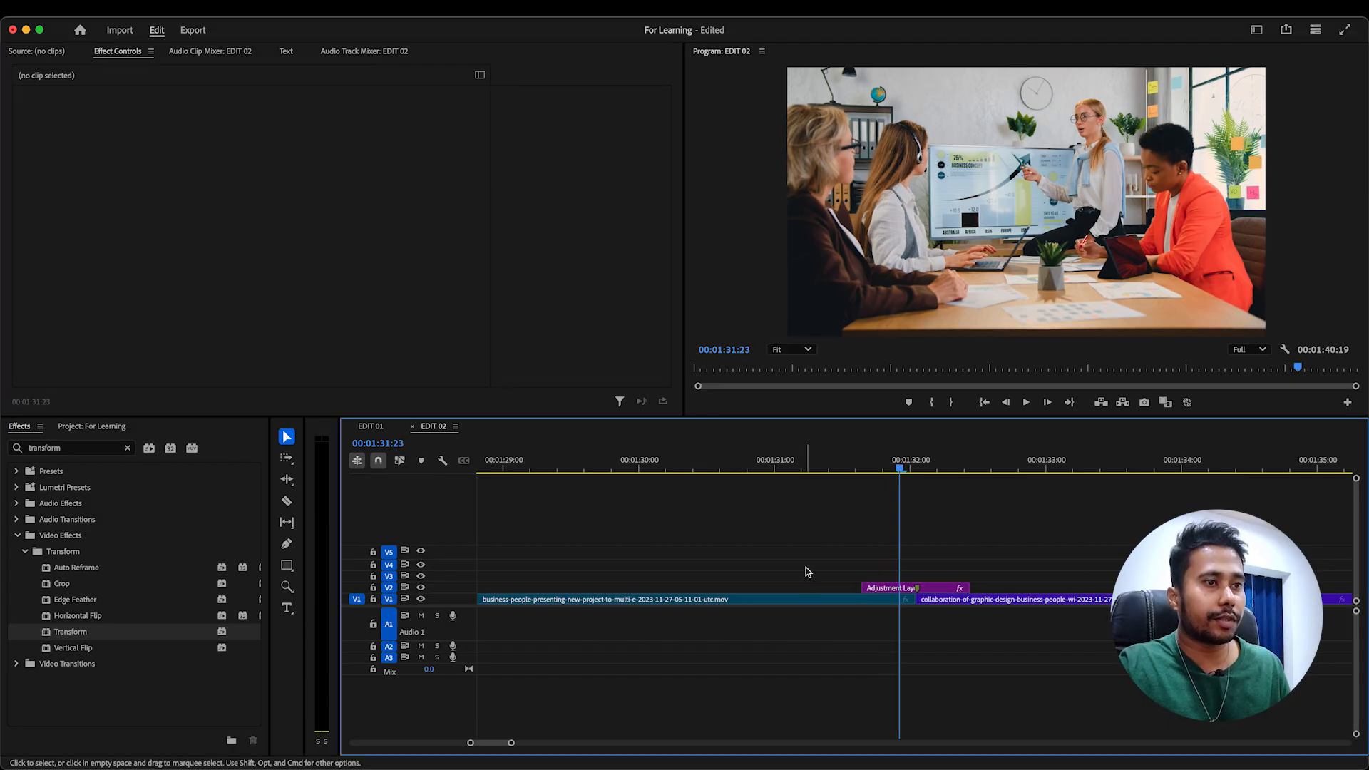
{"action": "key", "text": "Right"}
{"action": "left_click", "coordinate": [931, 588]}
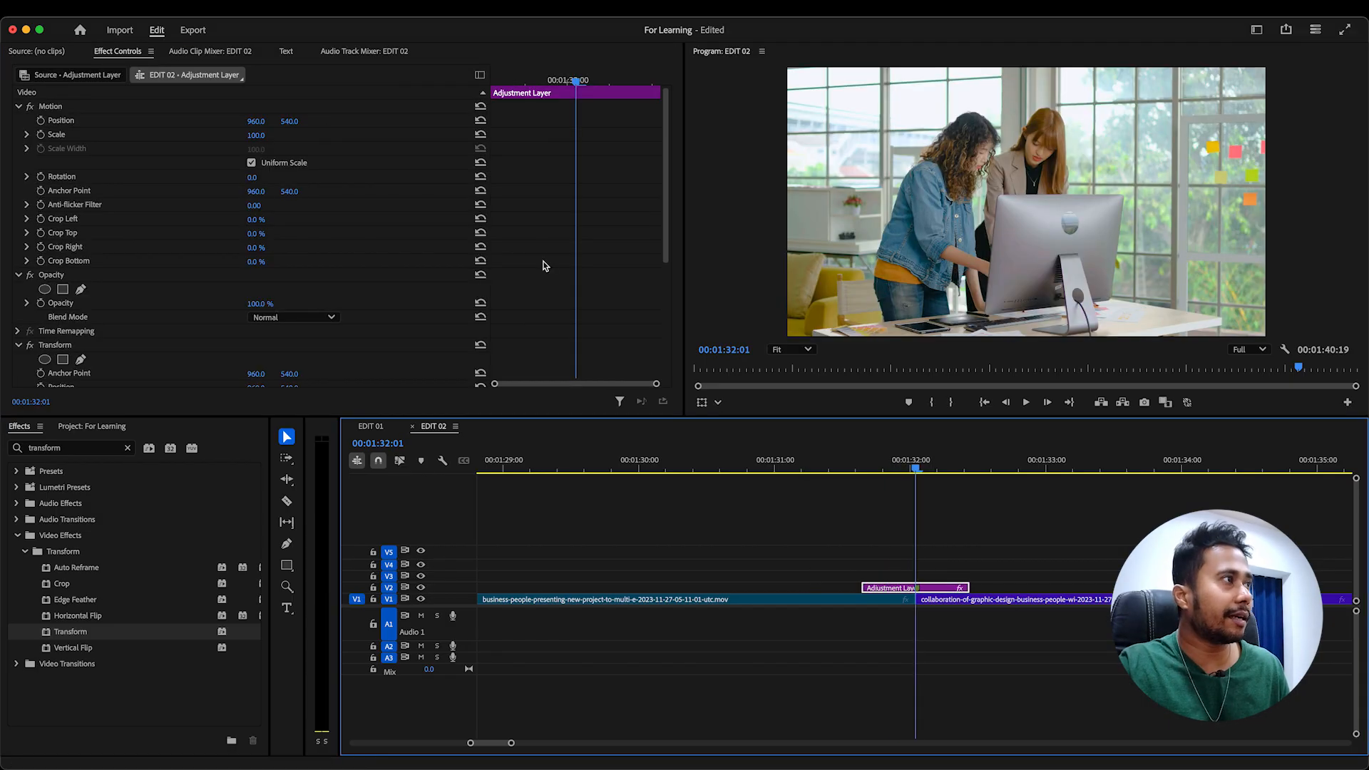
{"action": "scroll", "coordinate": [669, 269], "scroll_direction": "down", "scroll_amount": 5}
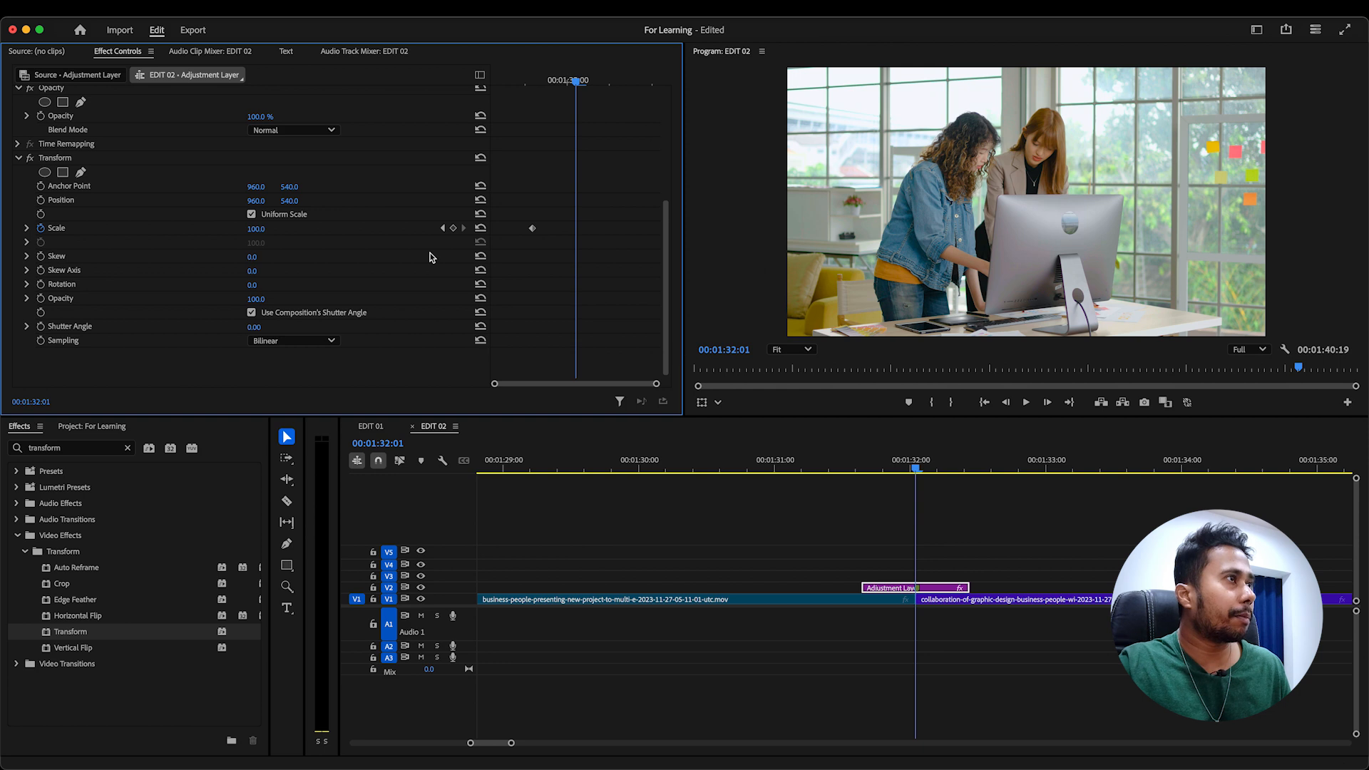
{"action": "left_click", "coordinate": [452, 228]}
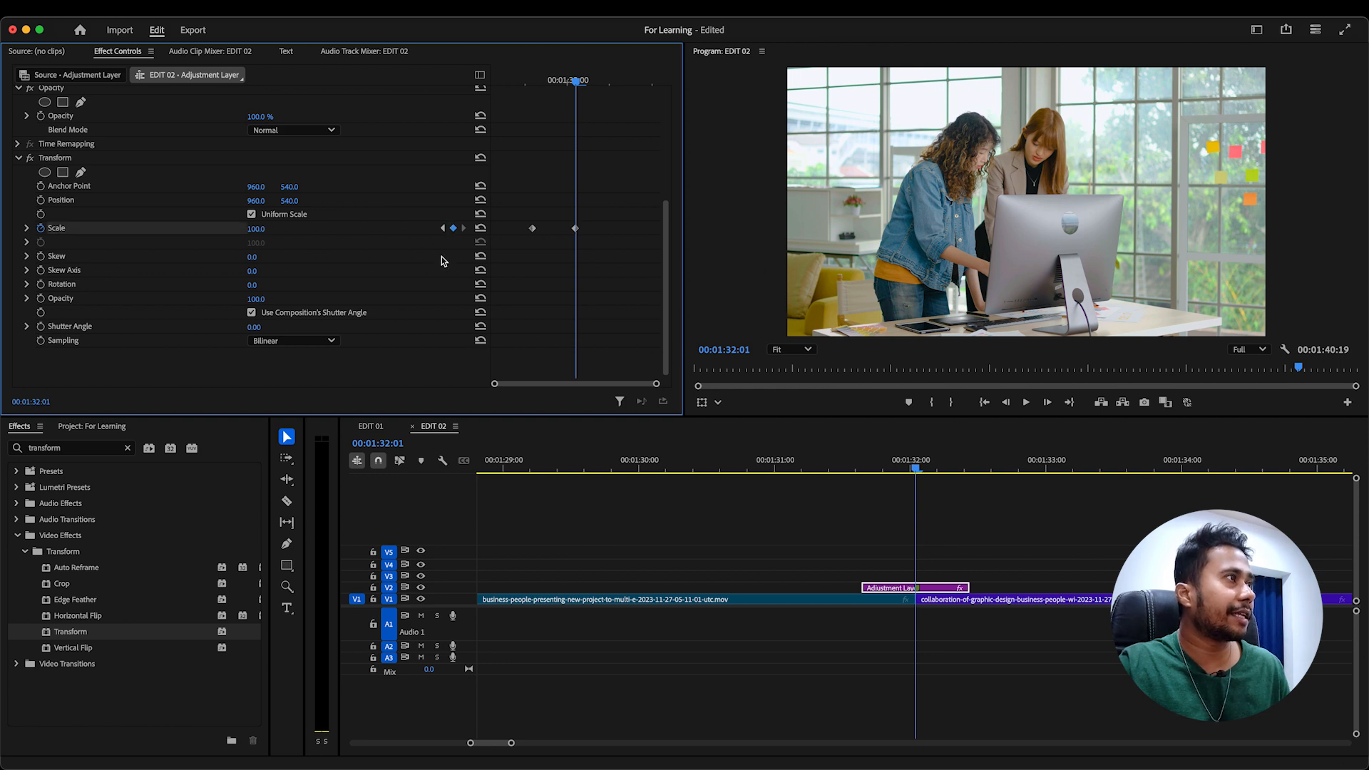
{"action": "type", "text": "200"}
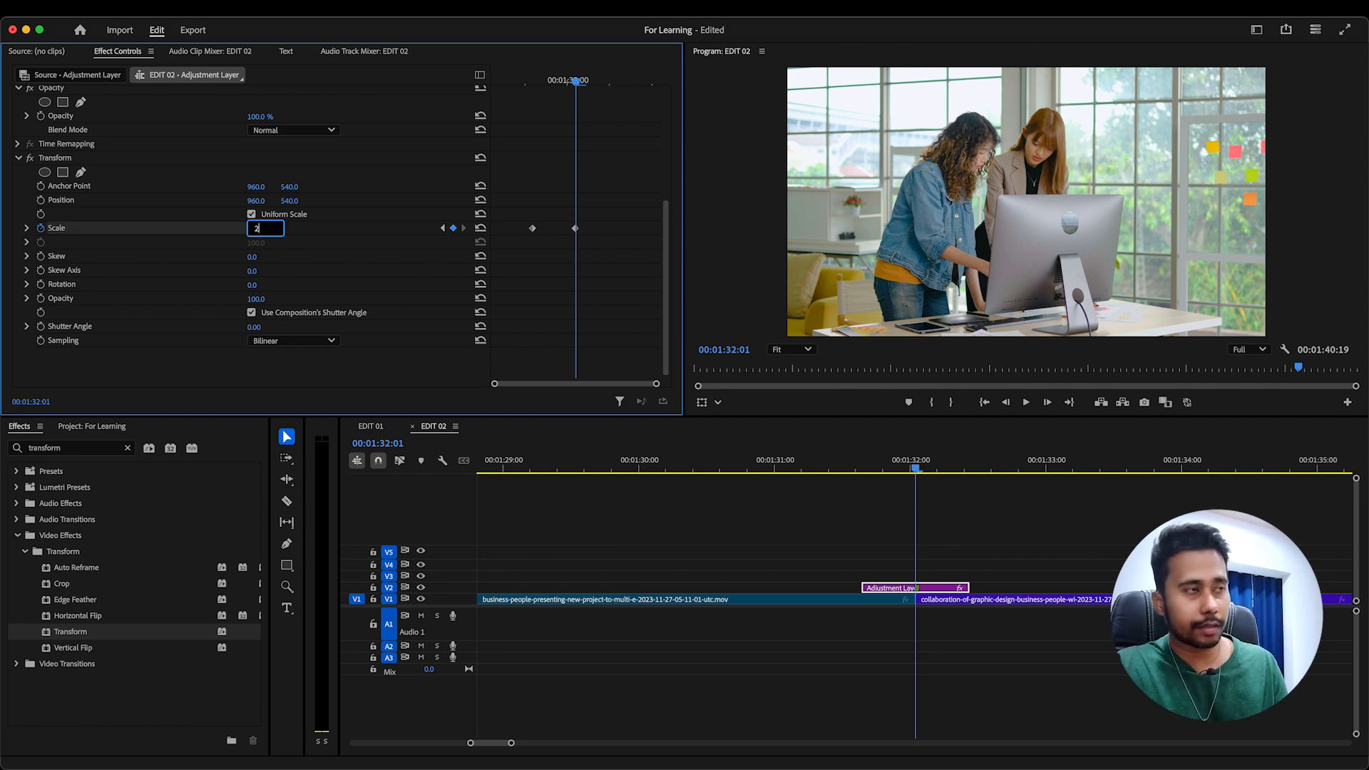
{"action": "key", "text": "Return"}
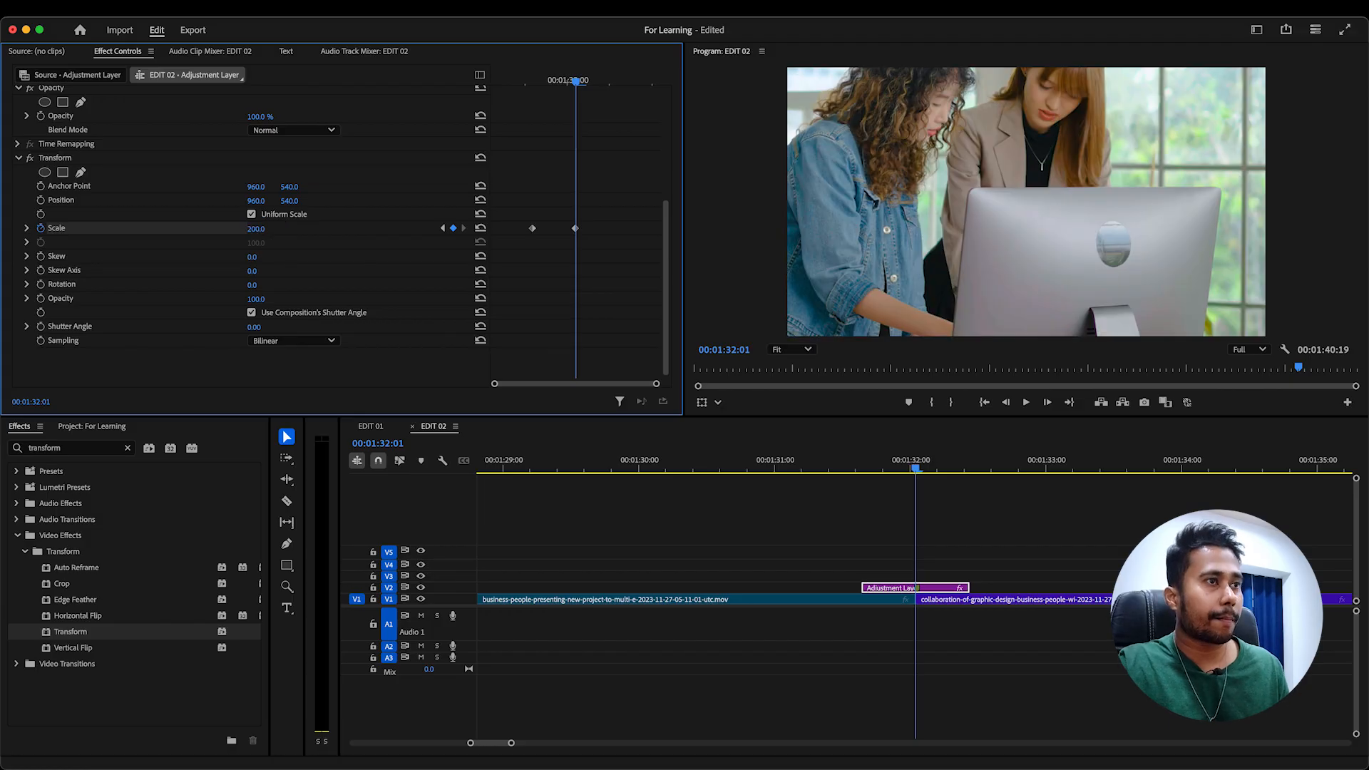
Add a Transform Scale keyframe of 100 near the adjustment layer's end, at 00:01:32:08, and save the project
{"action": "left_click", "coordinate": [797, 513]}
{"action": "key", "text": "Right"}
{"action": "key", "text": "Right"}
{"action": "key", "text": "Right"}
{"action": "key", "text": "Right"}
{"action": "key", "text": "Right"}
{"action": "key", "text": "Right"}
{"action": "key", "text": "Right"}
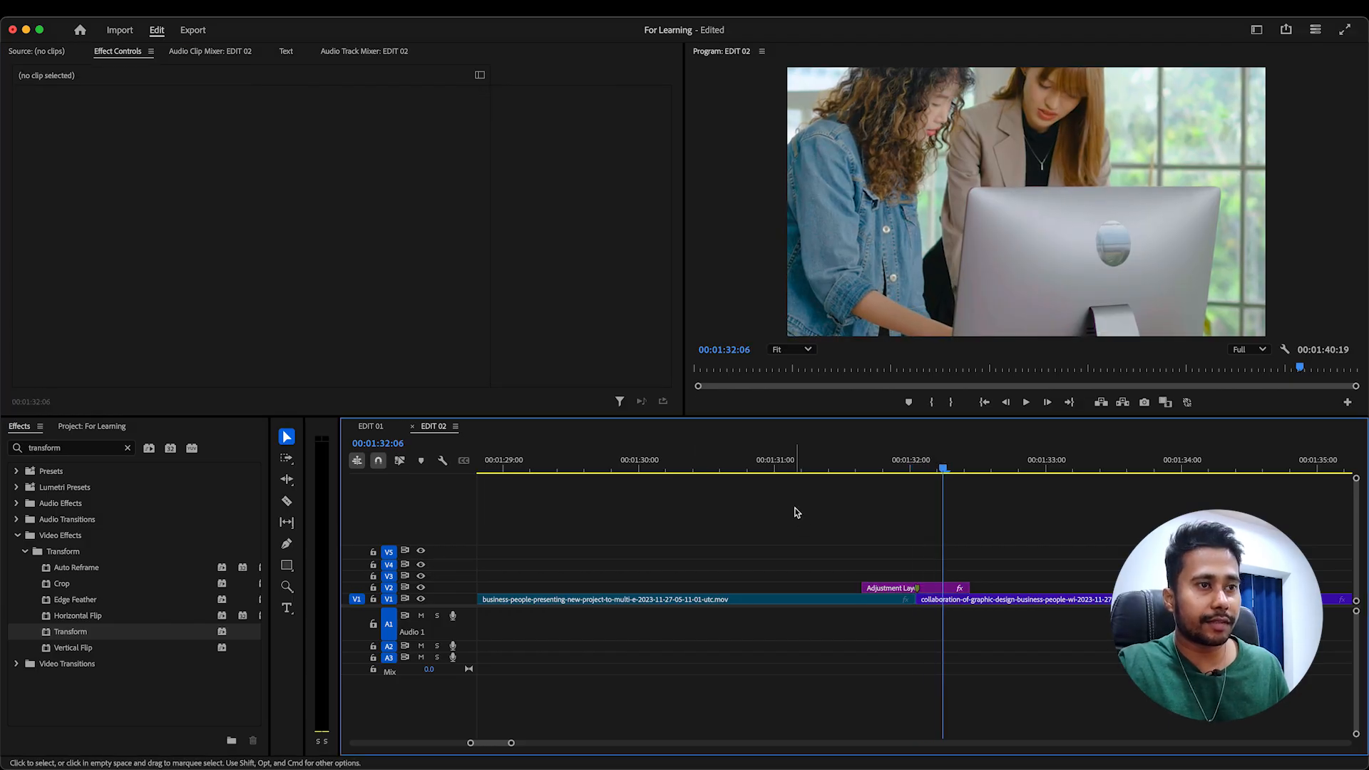
{"action": "left_click", "coordinate": [936, 591]}
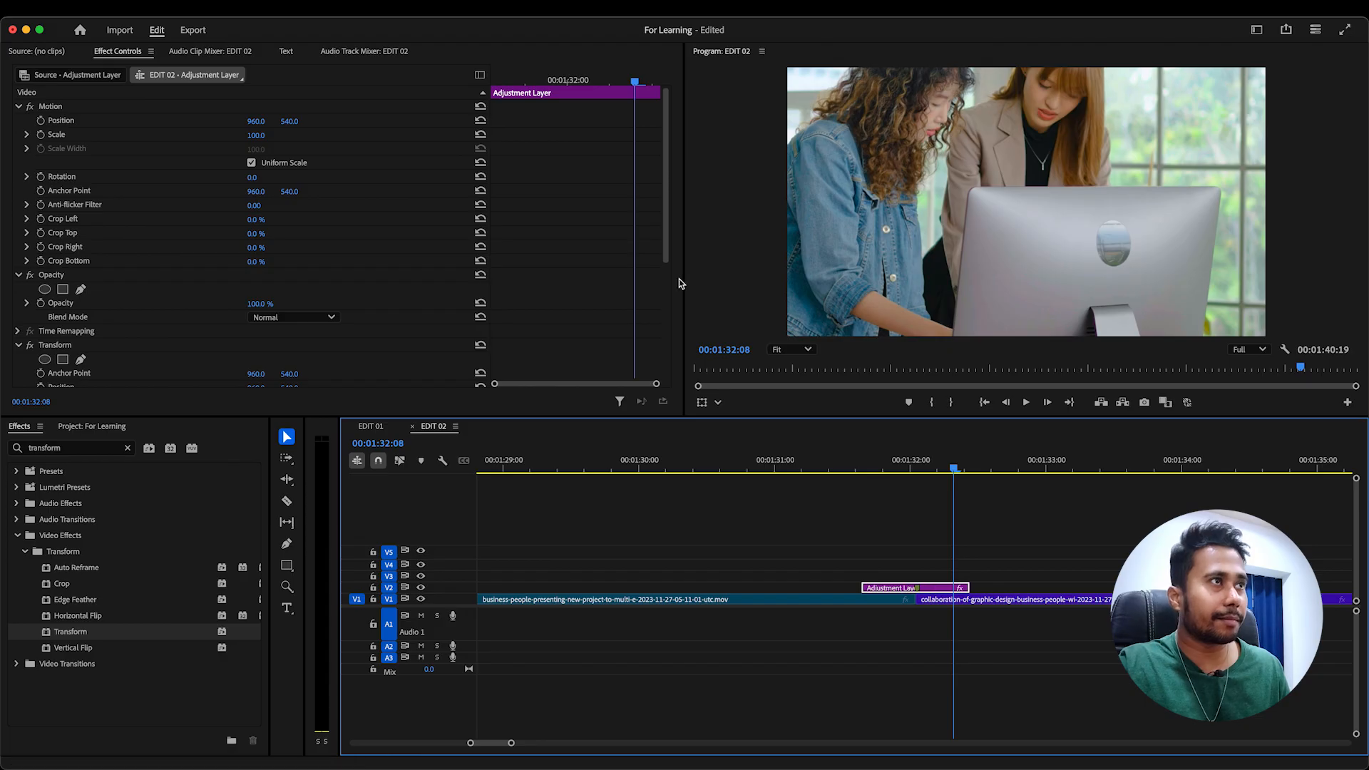
{"action": "left_click_drag", "start_coordinate": [663, 264], "coordinate": [673, 367]}
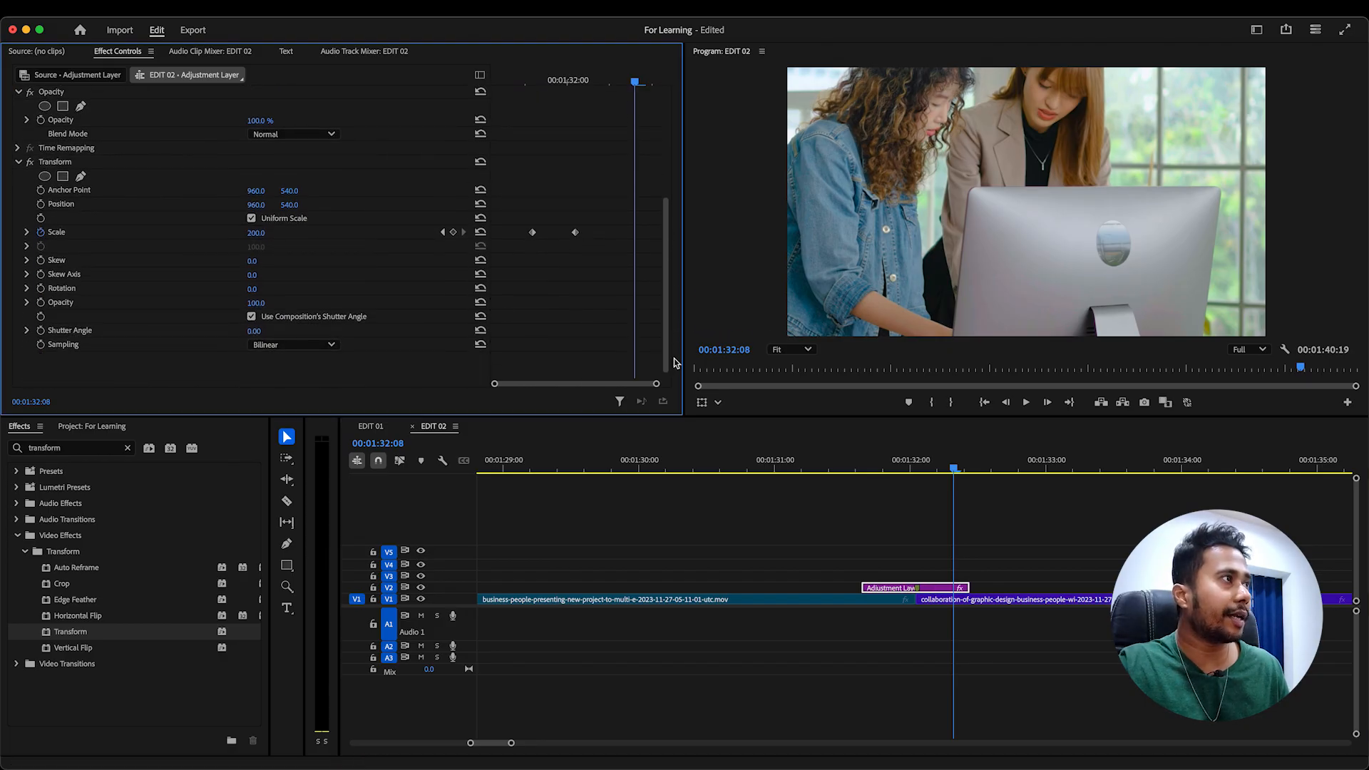
{"action": "left_click", "coordinate": [453, 233]}
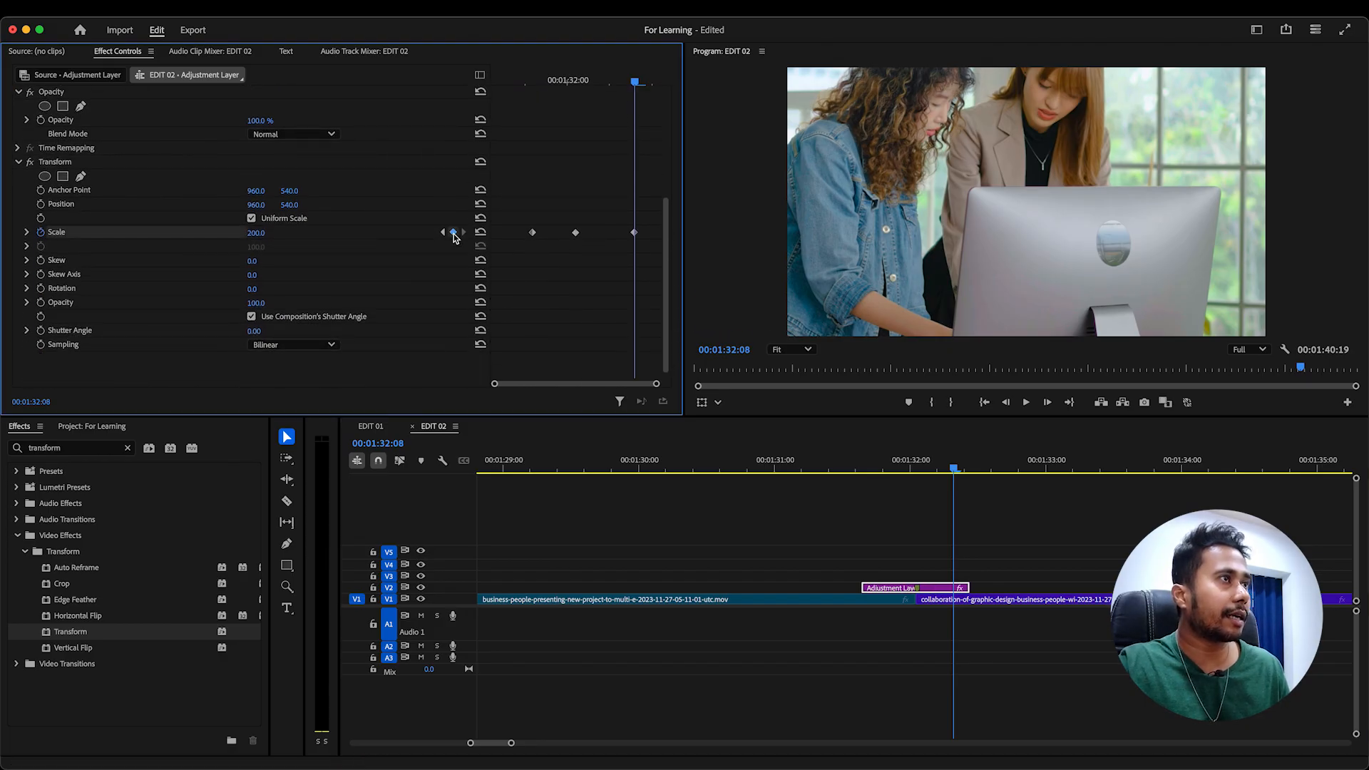
{"action": "left_click", "coordinate": [258, 234]}
{"action": "type", "text": "100"}
{"action": "key", "text": "Return"}
{"action": "key", "text": "super+s"}
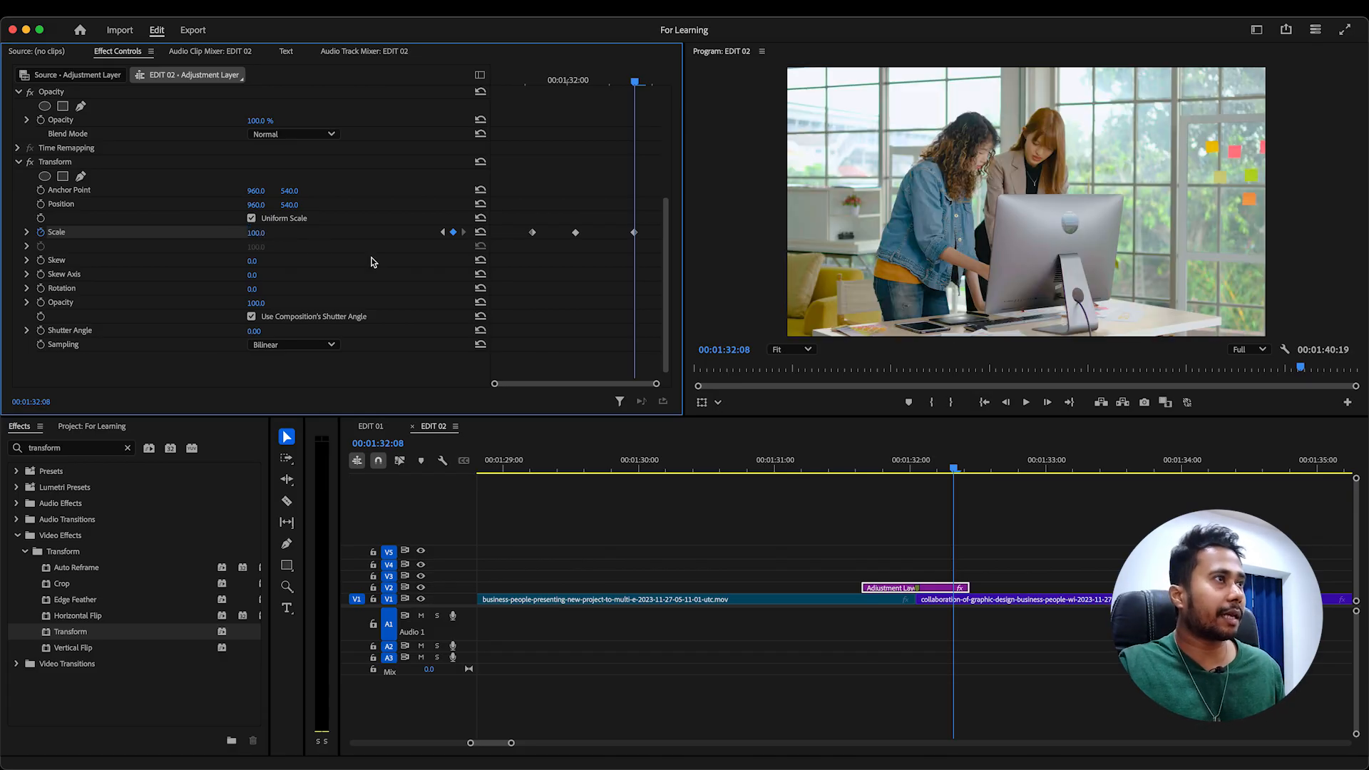
Apply Ease Out to the adjustment layer's first Transform Scale keyframe and Ease In to its last one
{"action": "right_click", "coordinate": [533, 238]}
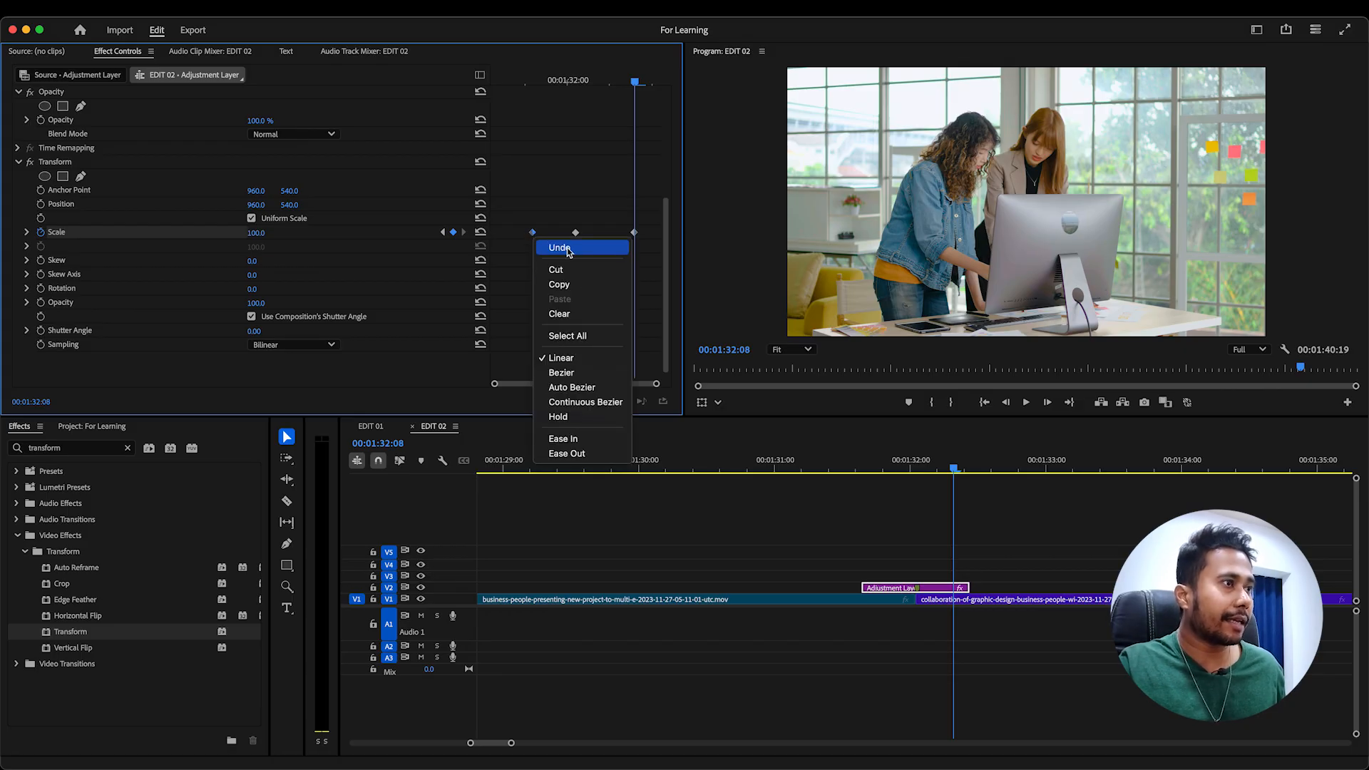
{"action": "left_click", "coordinate": [584, 453]}
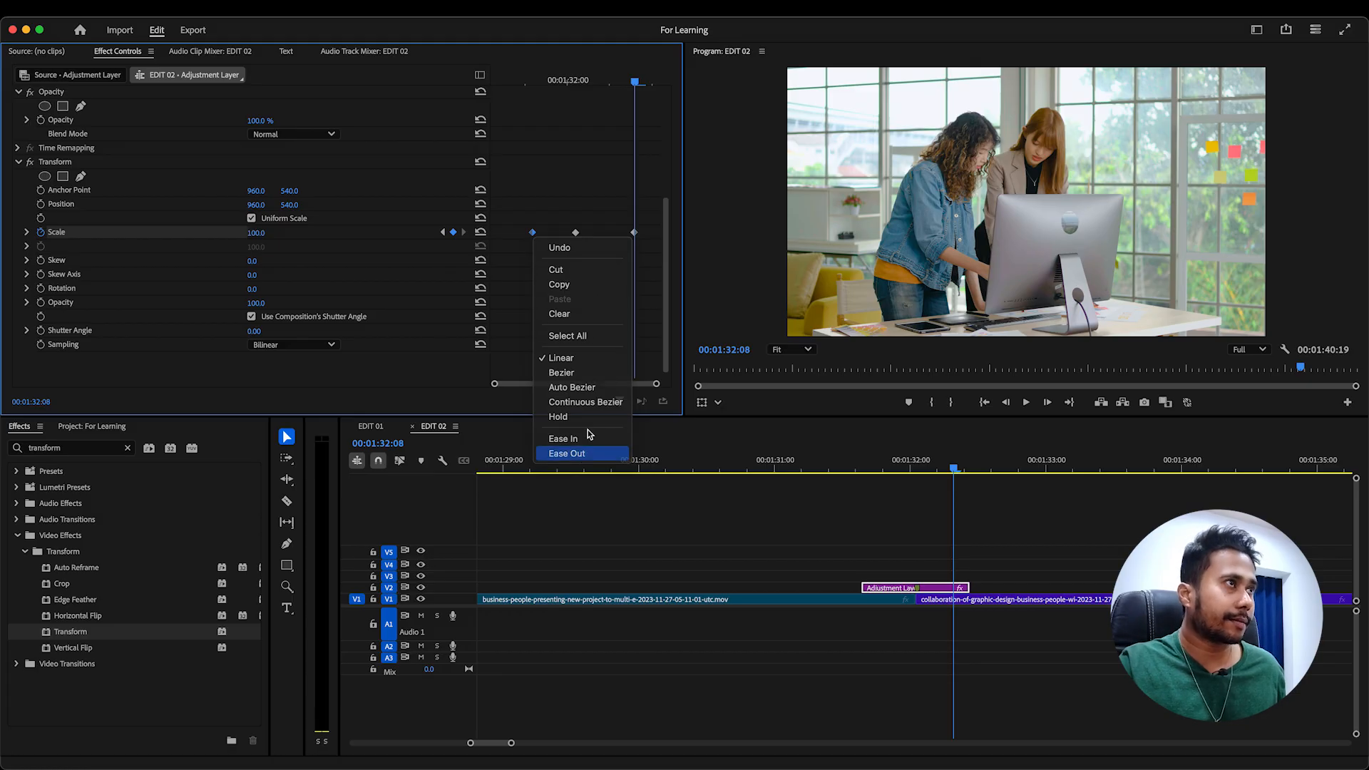
{"action": "right_click", "coordinate": [635, 234]}
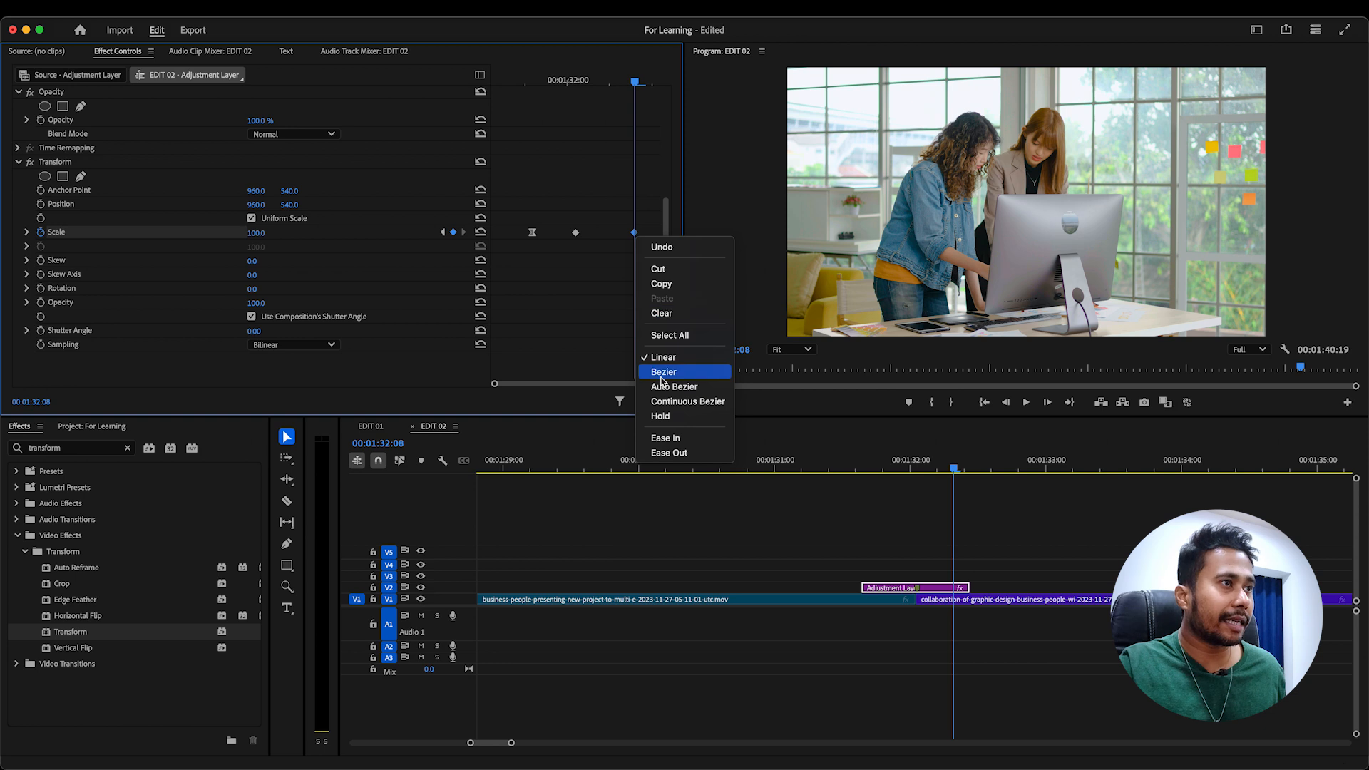
{"action": "left_click", "coordinate": [675, 441]}
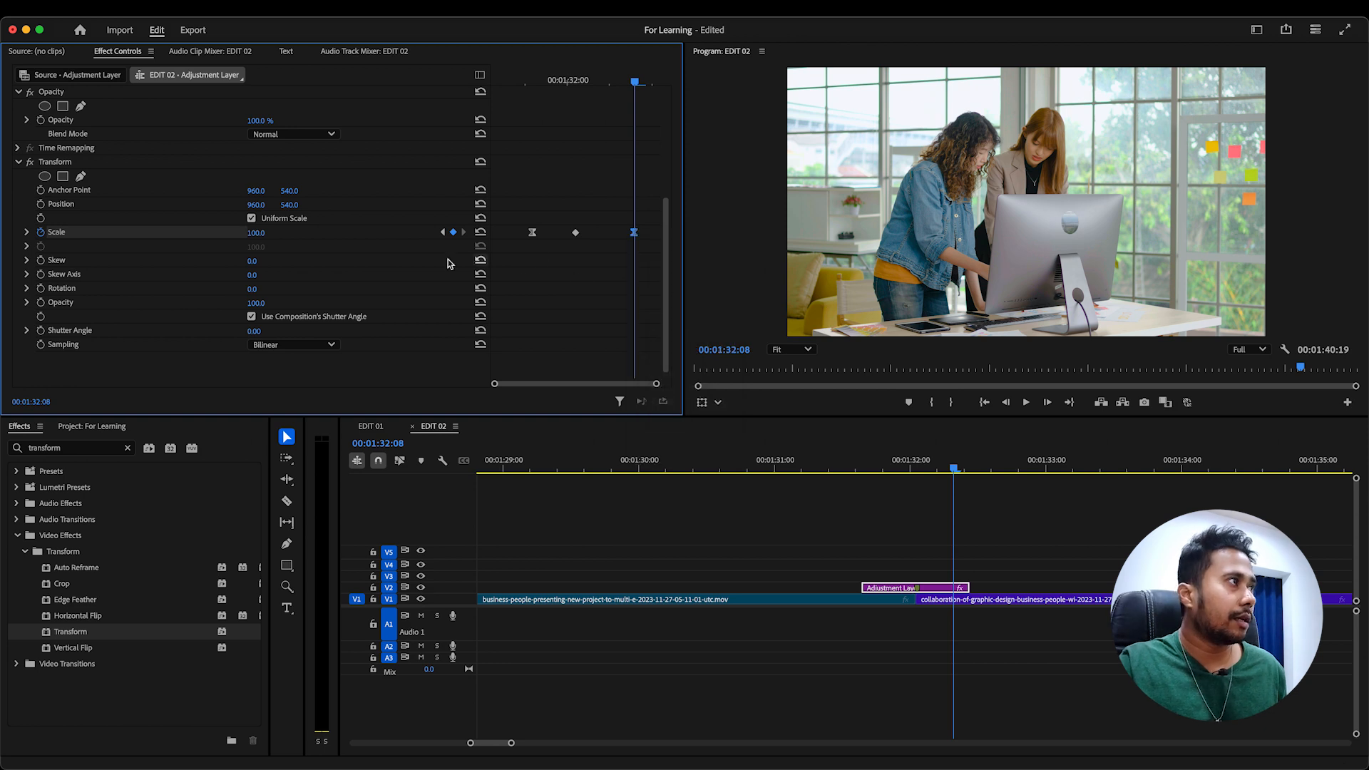
Stretch the first and last Scale keyframes' curve handles toward the middle keyframe for a sharper speed peak, and save the project
{"action": "left_click", "coordinate": [26, 233]}
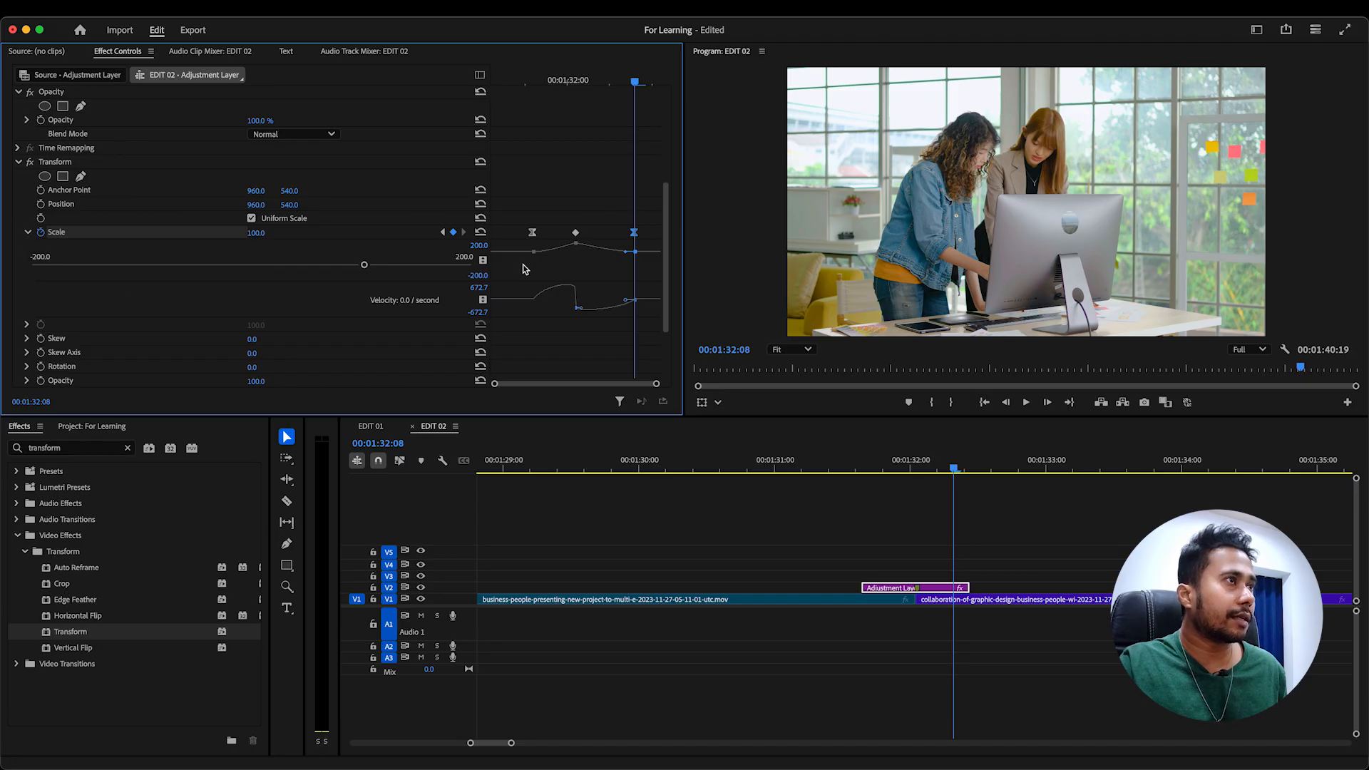
{"action": "left_click", "coordinate": [534, 254]}
{"action": "left_click_drag", "start_coordinate": [542, 255], "coordinate": [562, 255]}
{"action": "left_click", "coordinate": [631, 253]}
{"action": "left_click_drag", "start_coordinate": [626, 254], "coordinate": [600, 255]}
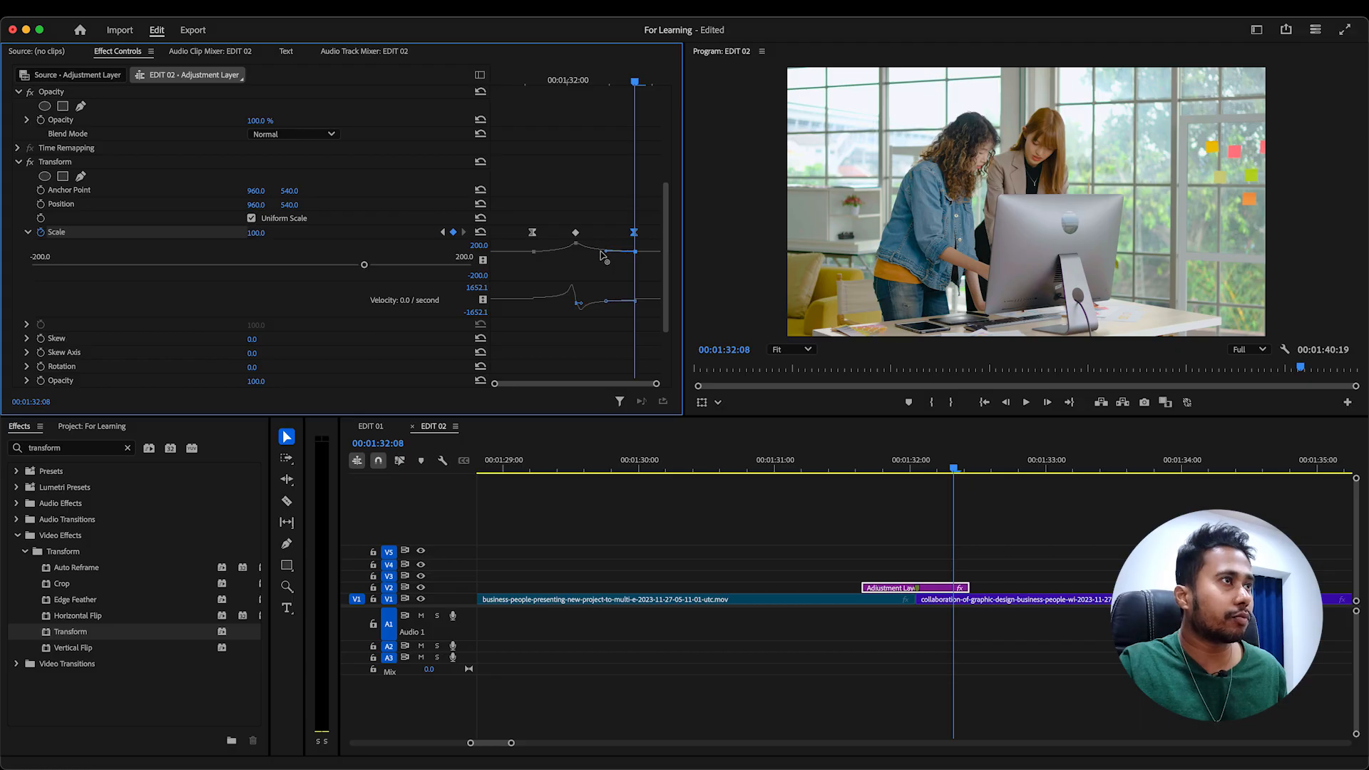
{"action": "left_click", "coordinate": [863, 529]}
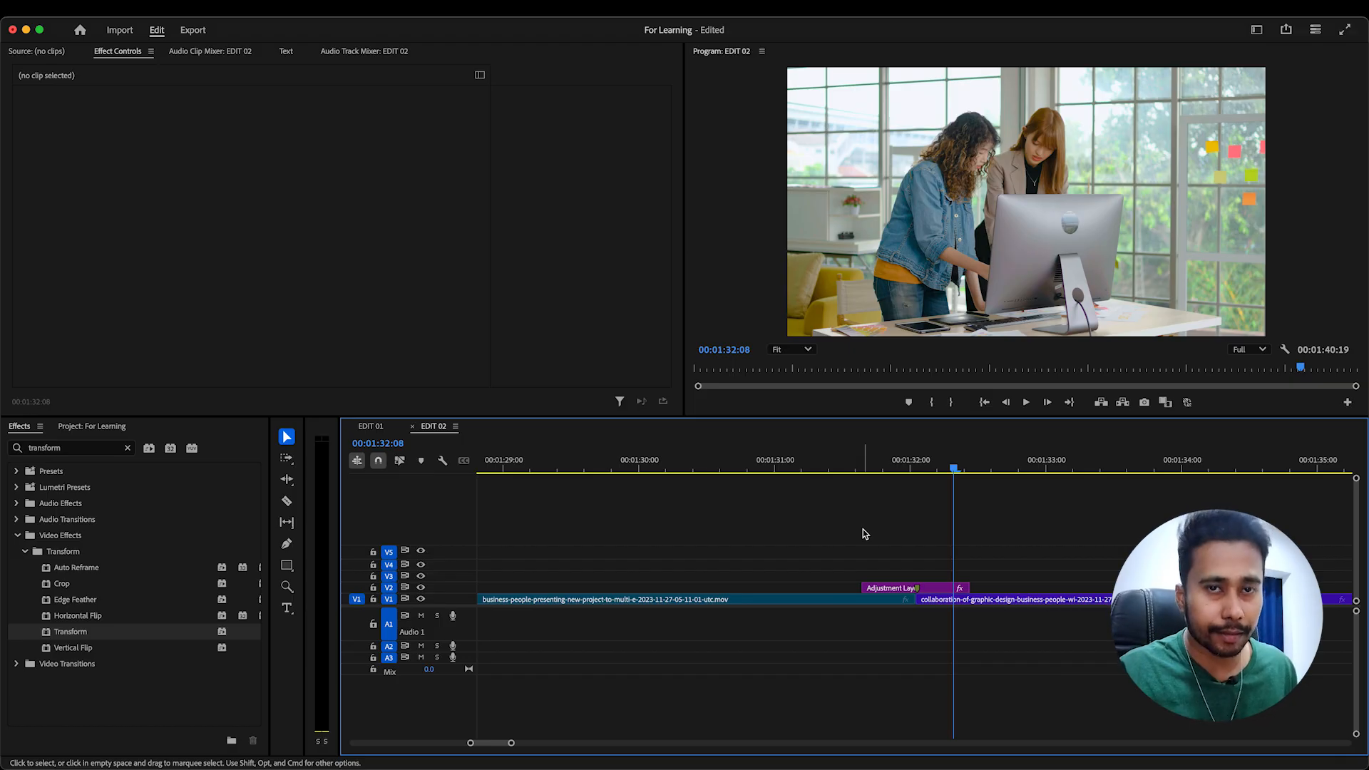
{"action": "key", "text": "super+s"}
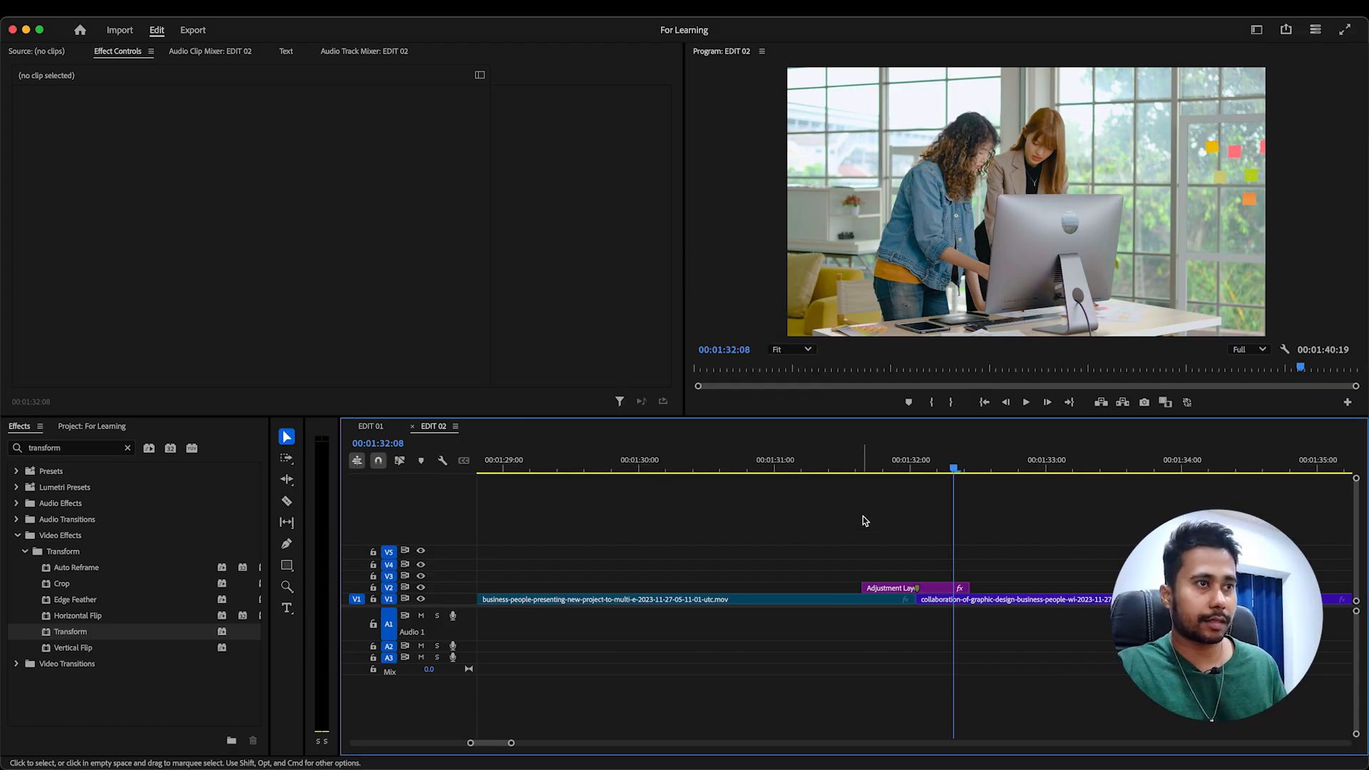
Play back the zoom transition from just before the adjustment layer
{"action": "left_click", "coordinate": [846, 468]}
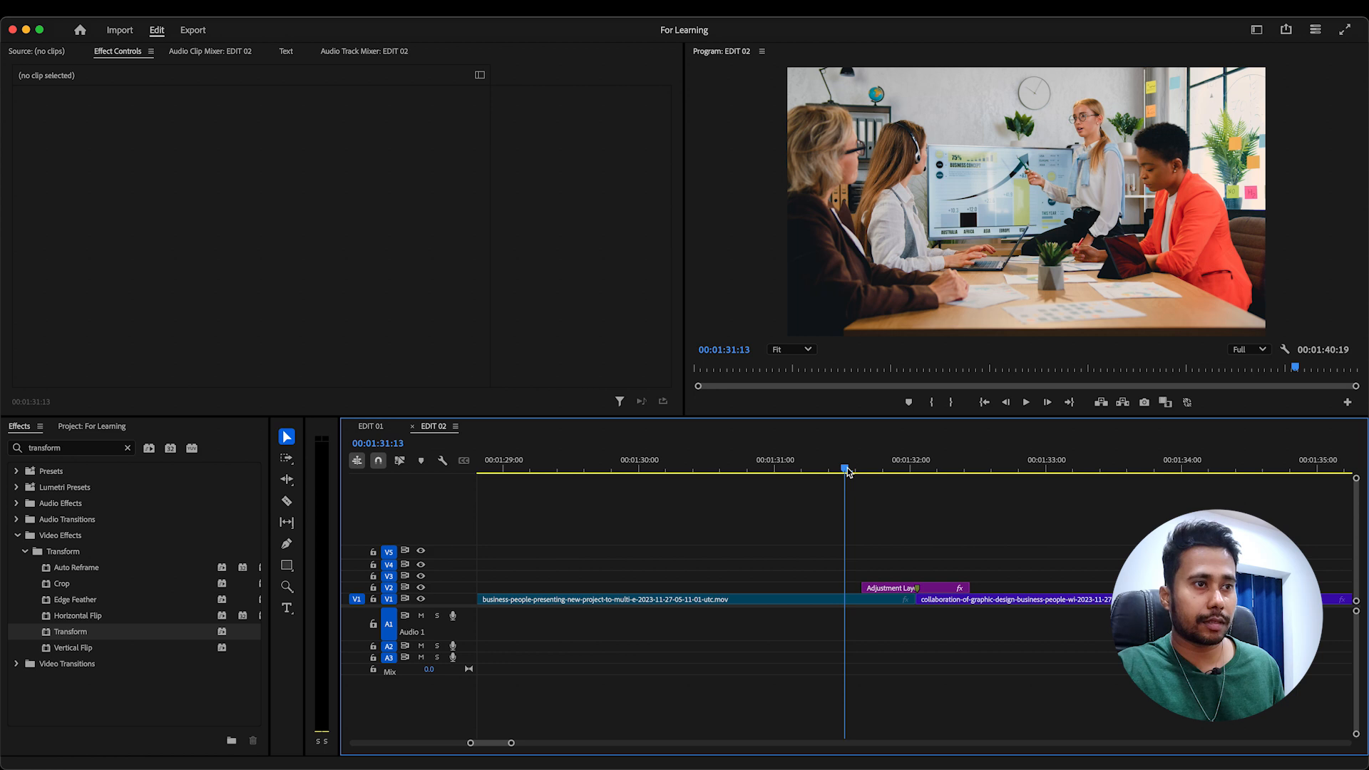
{"action": "key", "text": "space"}
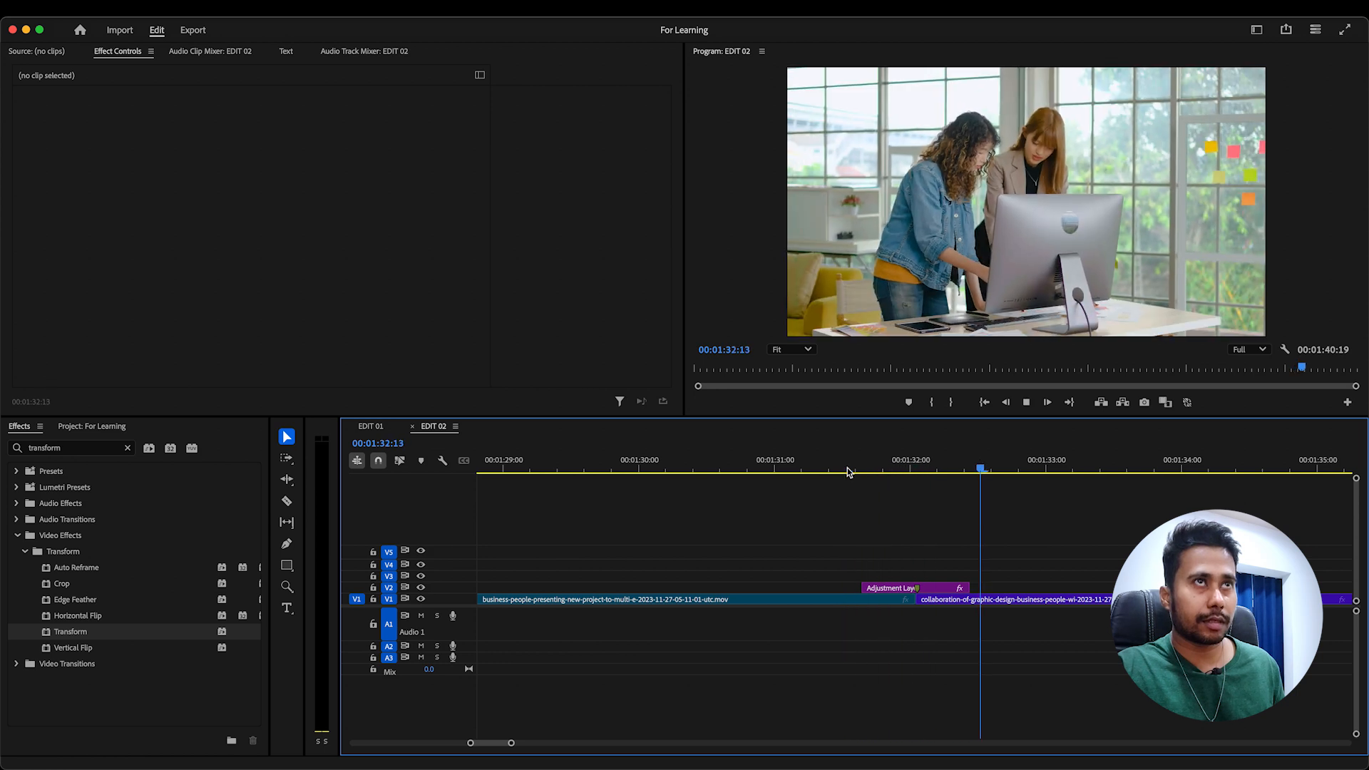
{"action": "left_click", "coordinate": [847, 468]}
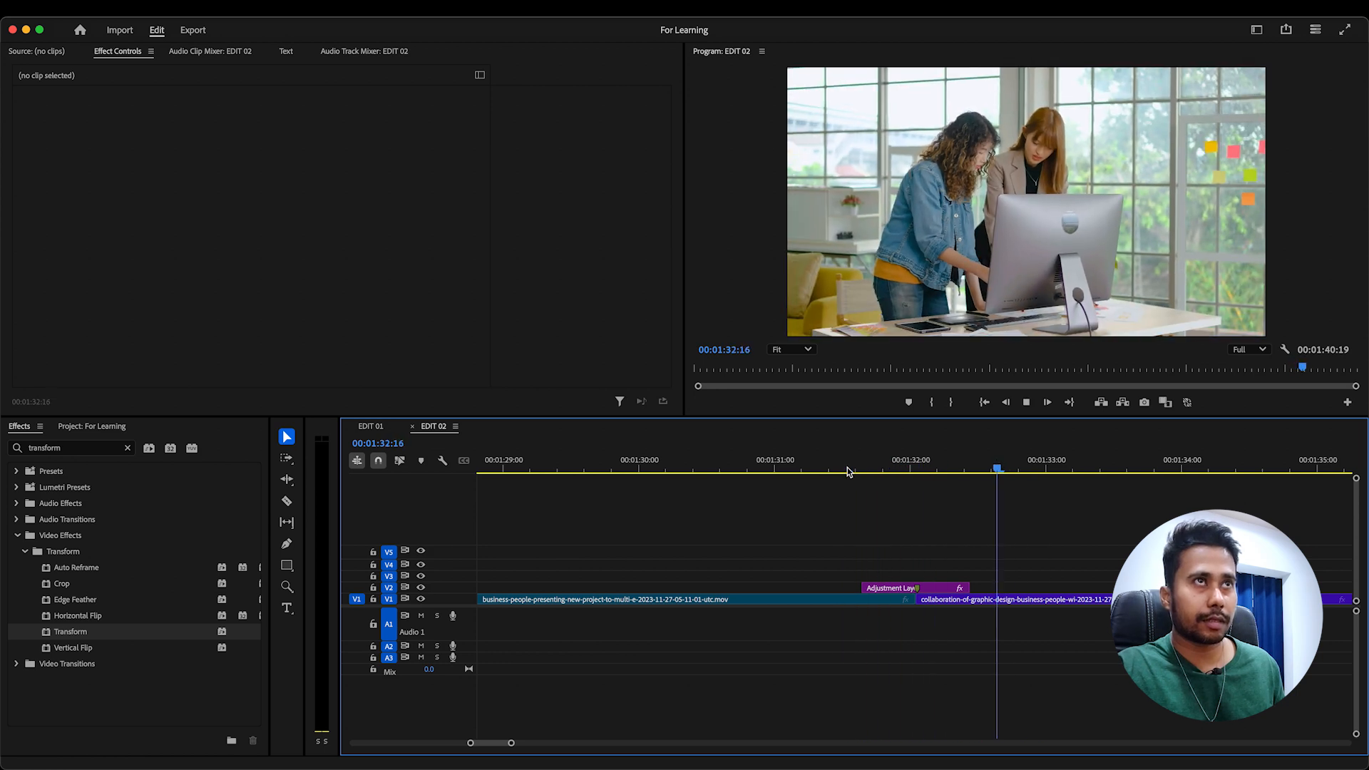
{"action": "left_click", "coordinate": [801, 472]}
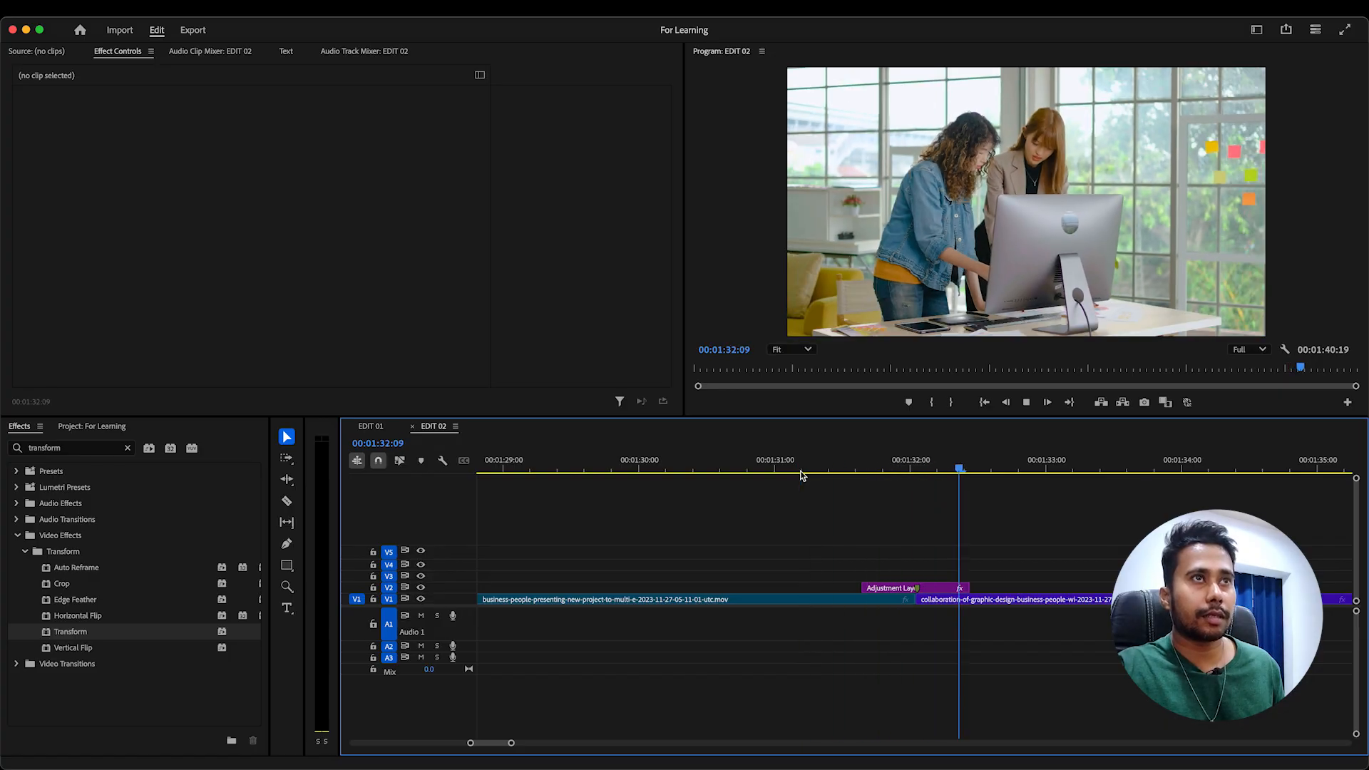
Set the adjustment layer's middle Transform Scale keyframe at the cut, 00:01:32:01, to 500
{"action": "left_click", "coordinate": [900, 464]}
{"action": "left_click_drag", "start_coordinate": [900, 462], "coordinate": [907, 462]}
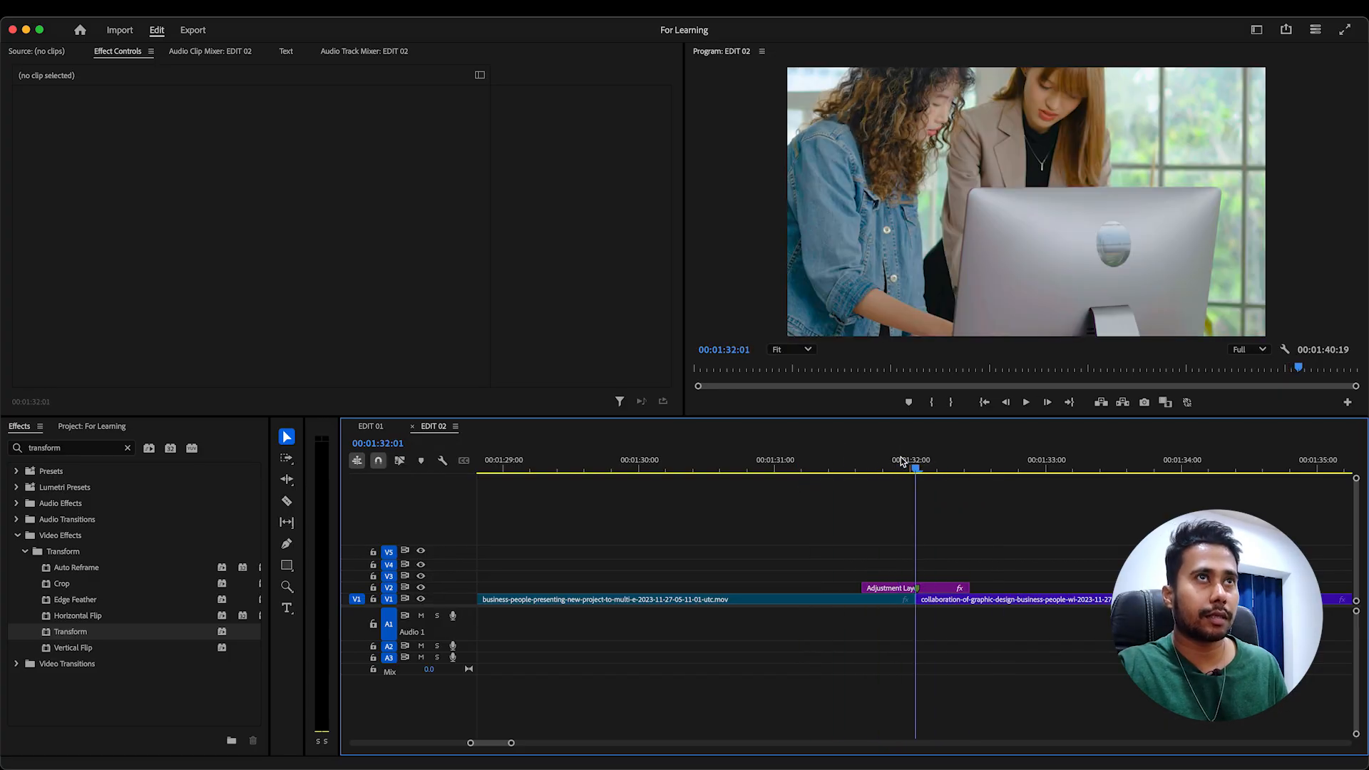
{"action": "left_click", "coordinate": [937, 589]}
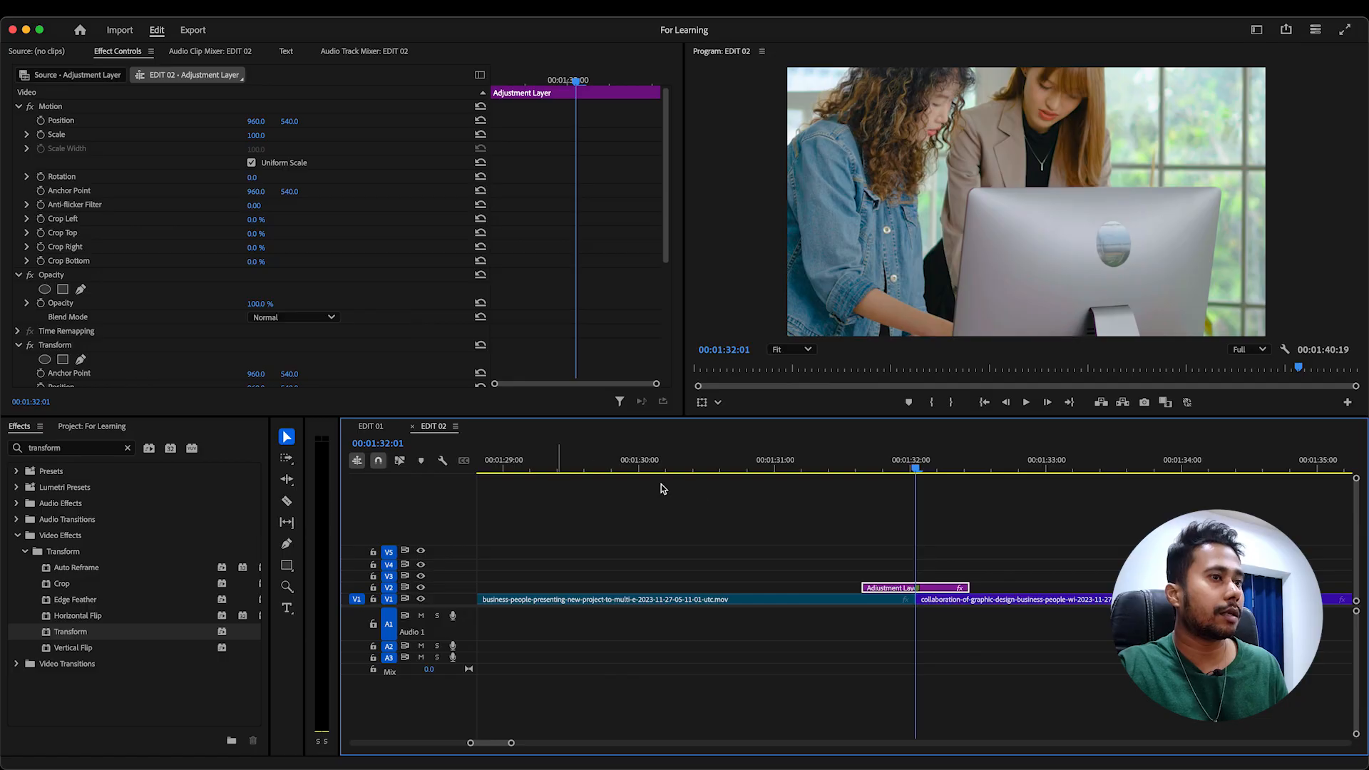
{"action": "left_click_drag", "start_coordinate": [668, 237], "coordinate": [686, 368]}
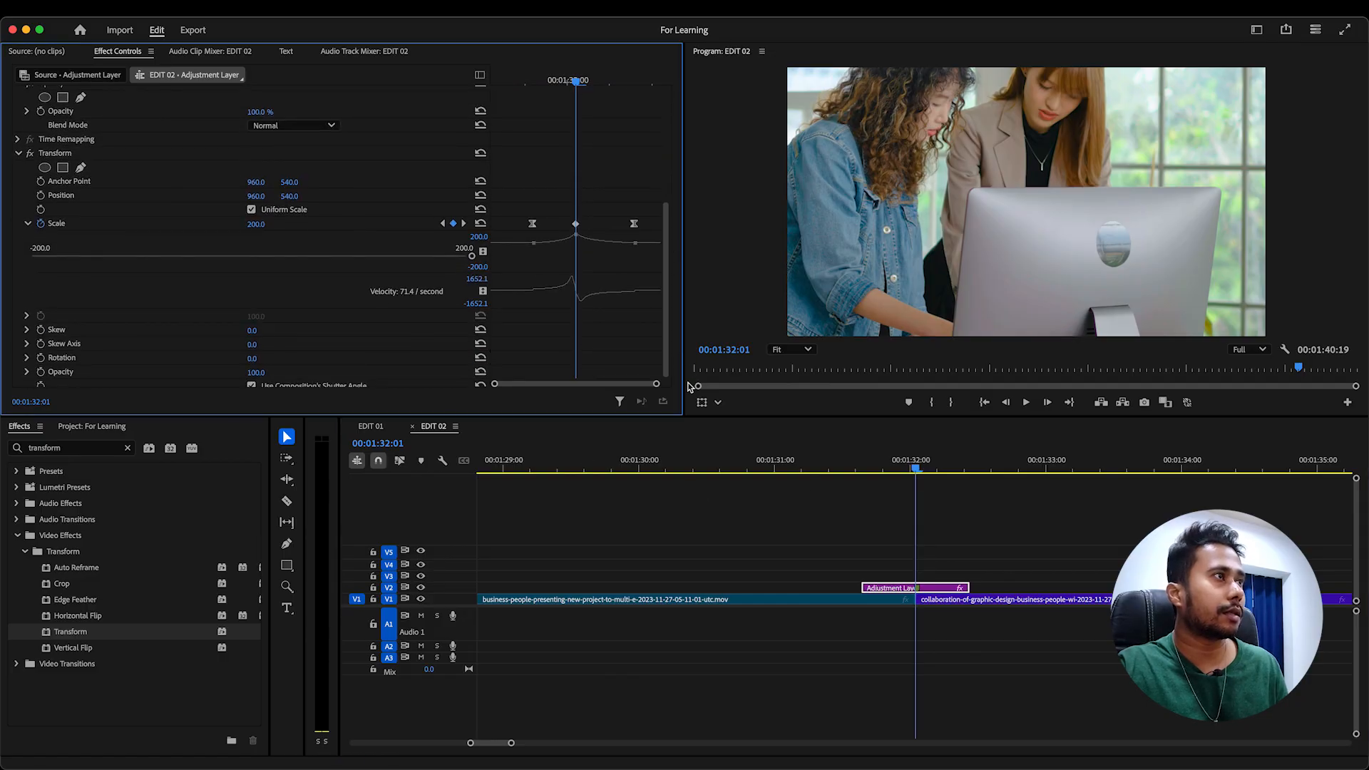
{"action": "mouse_move", "coordinate": [258, 225]}
{"action": "left_mouse_down"}
{"action": "mouse_move", "coordinate": [299, 225]}
{"action": "mouse_move", "coordinate": [262, 227]}
{"action": "left_mouse_up"}
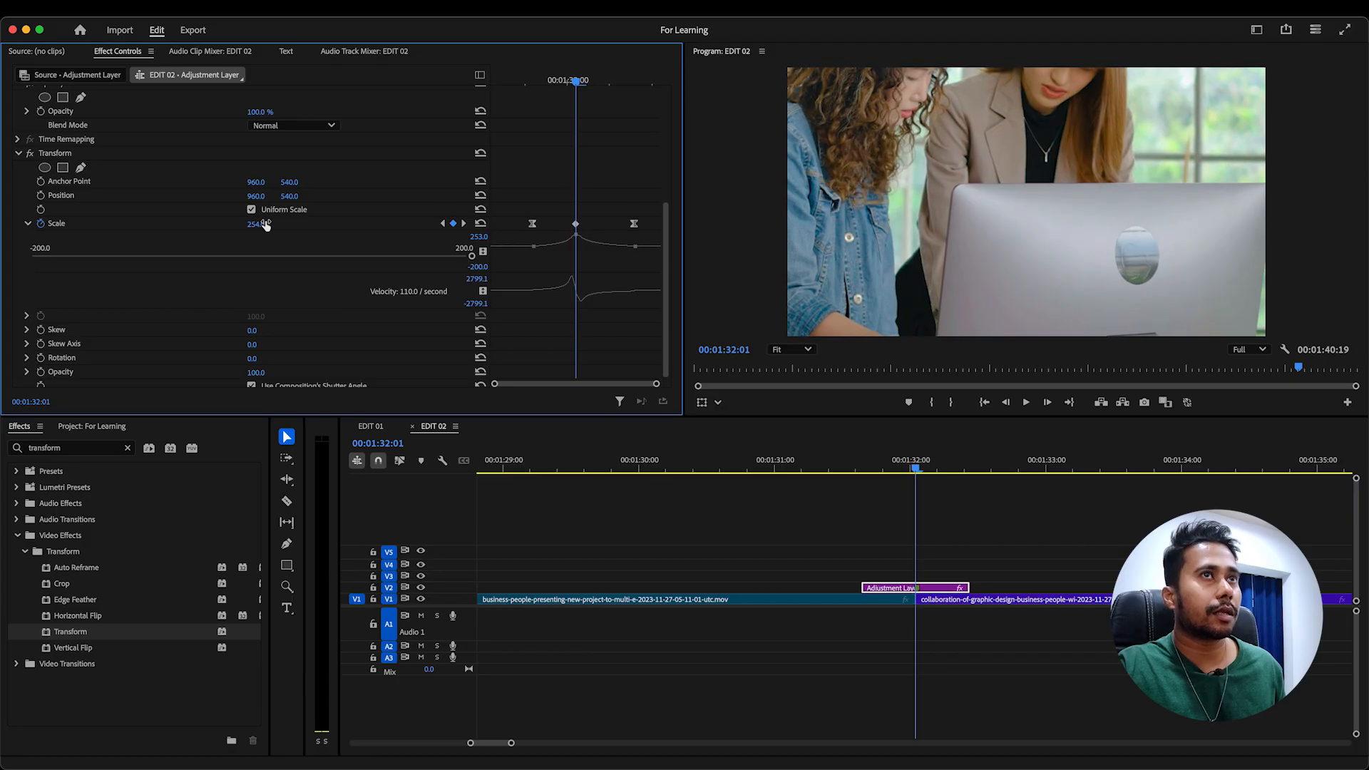
{"action": "left_click", "coordinate": [258, 224]}
{"action": "type", "text": "500"}
{"action": "key", "text": "Return"}
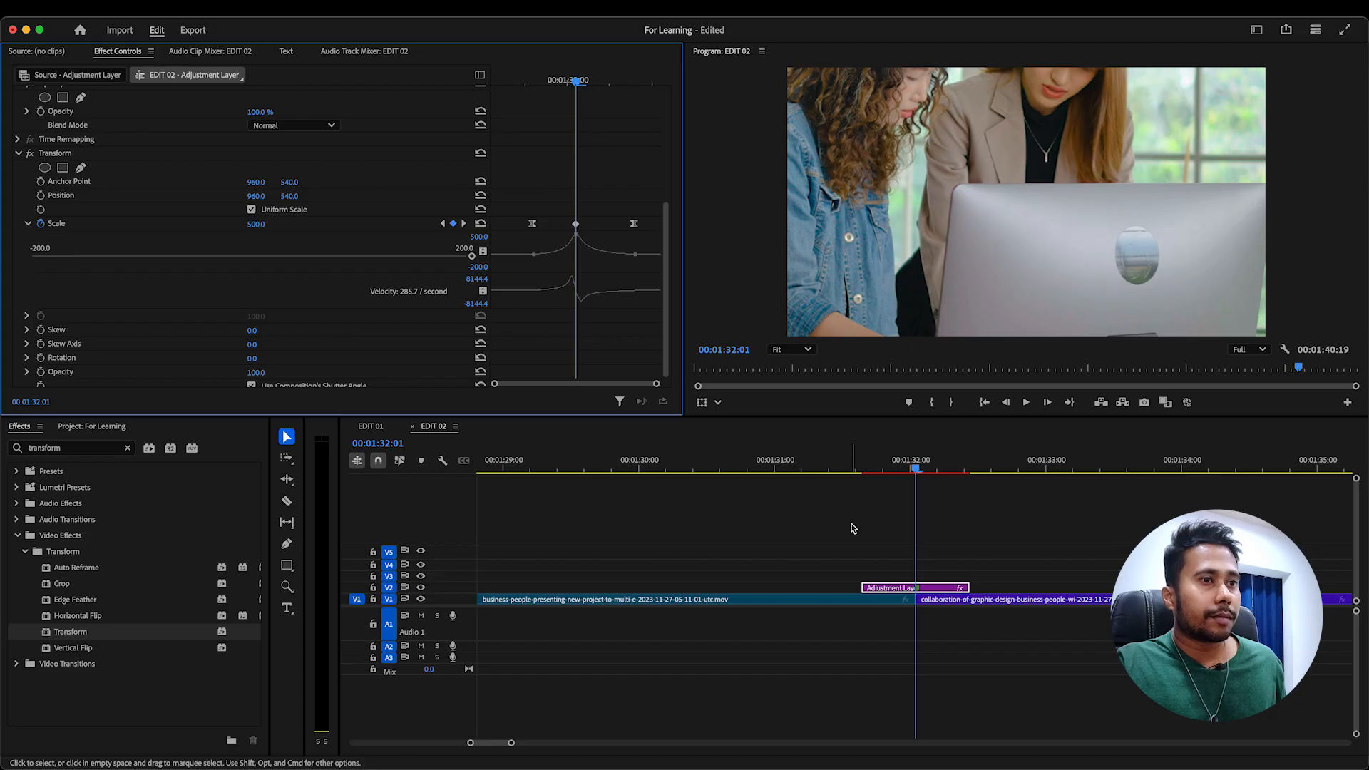
Mark an In to Out range around the zoom transition, ending at 00:01:33:00, and render its preview
{"action": "left_click", "coordinate": [852, 528]}
{"action": "left_click", "coordinate": [837, 469]}
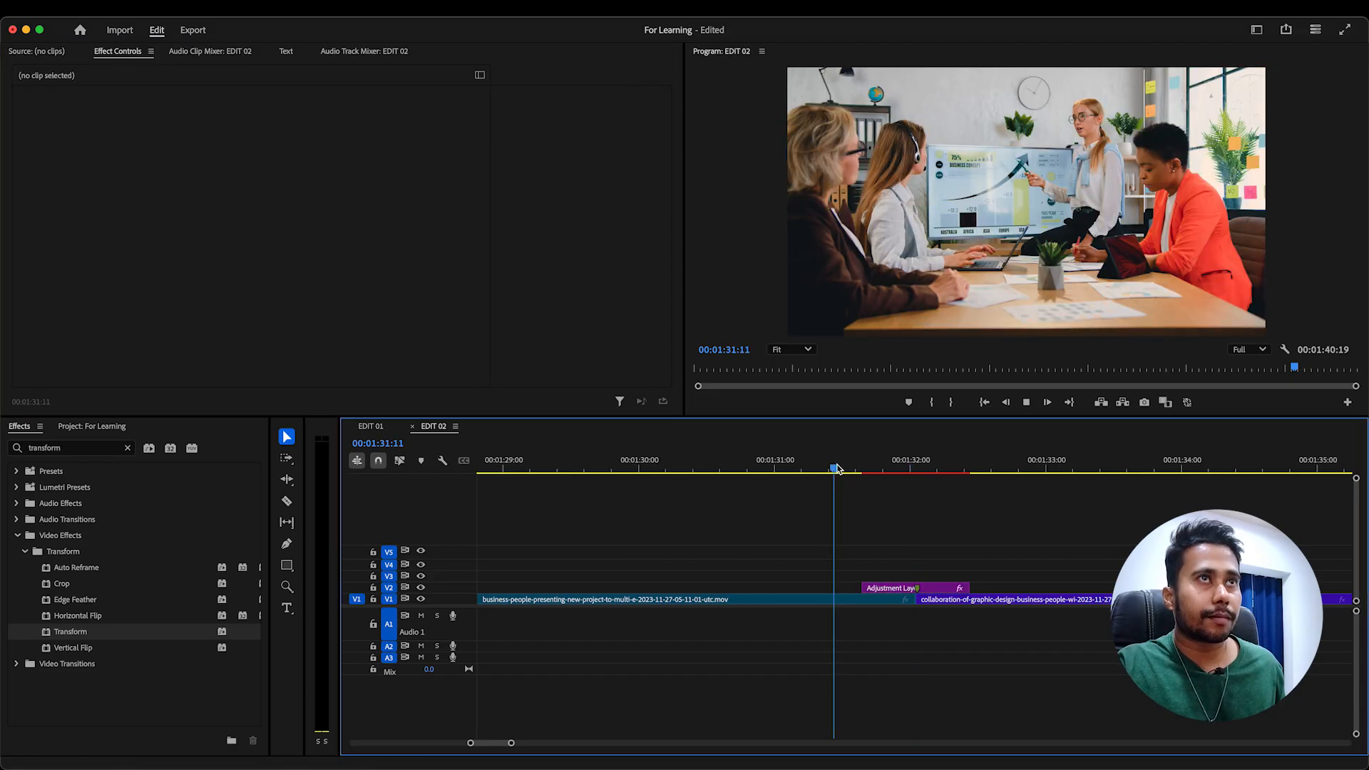
{"action": "key", "text": "space"}
{"action": "left_click_drag", "start_coordinate": [759, 470], "coordinate": [737, 470]}
{"action": "key", "text": "i"}
{"action": "left_click_drag", "start_coordinate": [1008, 469], "coordinate": [1046, 493]}
{"action": "key", "text": "o"}
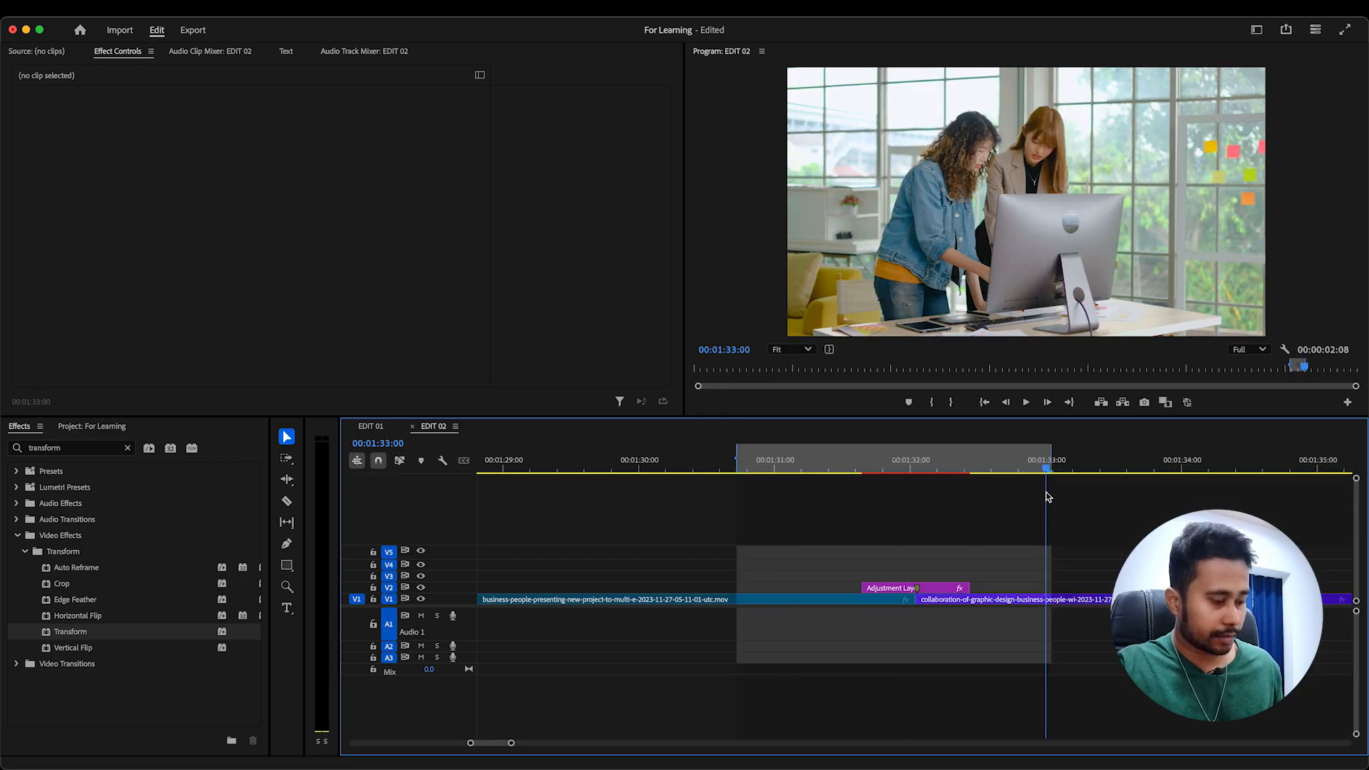
{"action": "key", "text": "Return"}
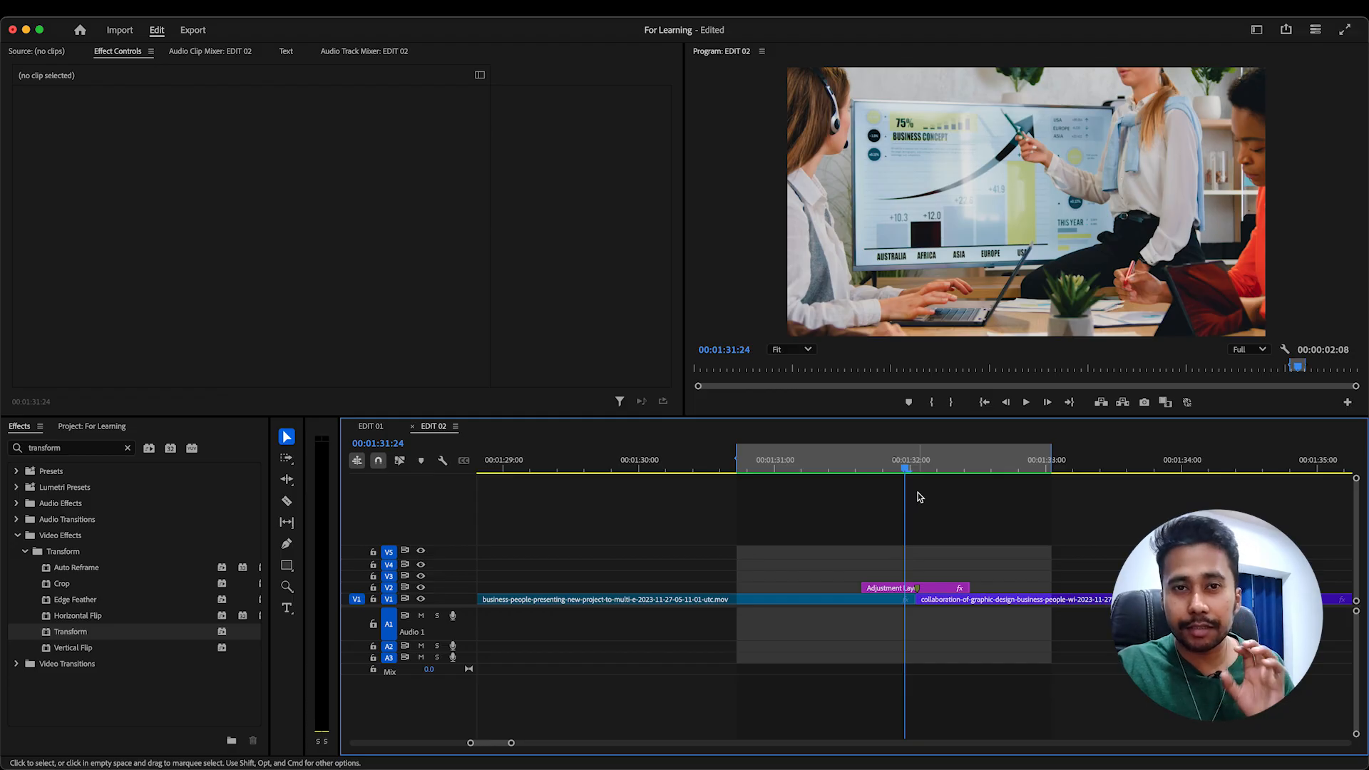
Play back the rendered zoom transition across the cut
{"action": "left_click", "coordinate": [818, 466]}
{"action": "key", "text": "space"}
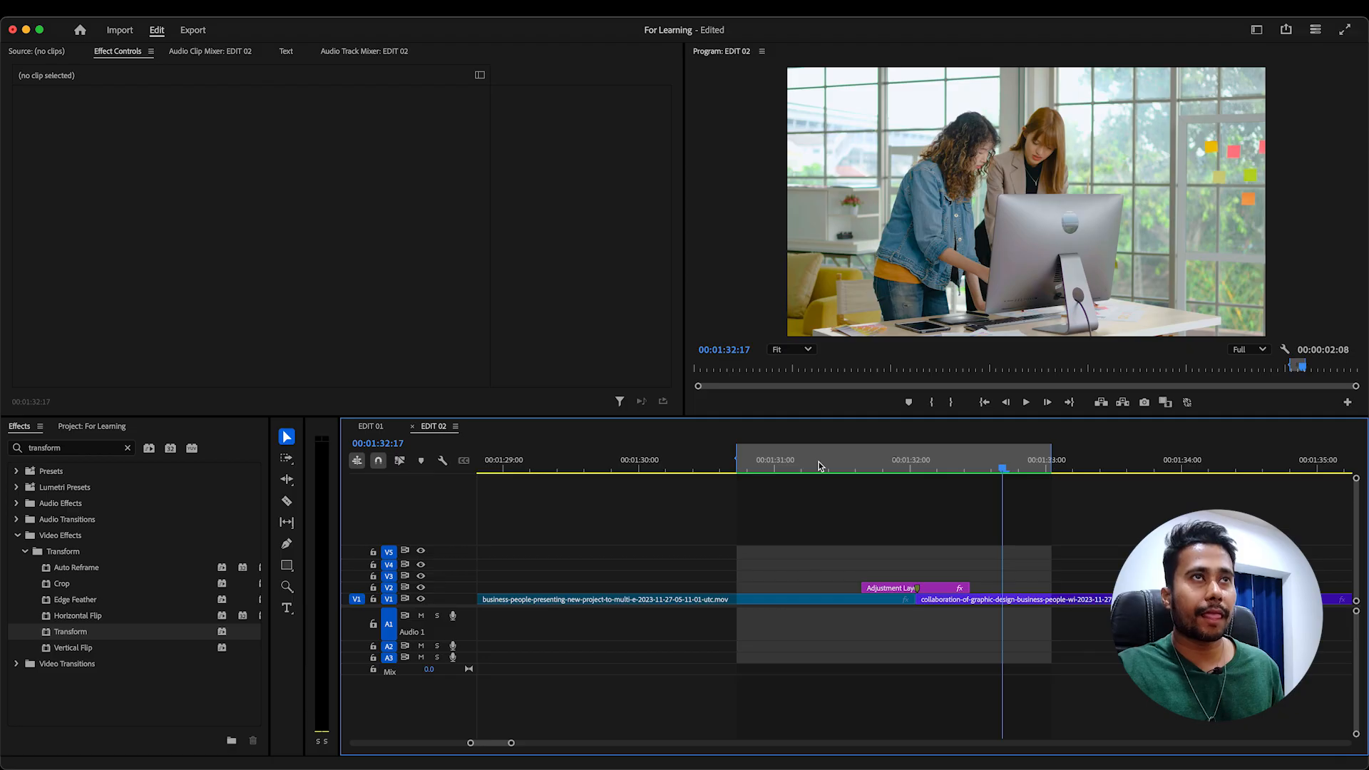
{"action": "left_click", "coordinate": [758, 468]}
{"action": "key", "text": "space"}
{"action": "key", "text": "space"}
Save the project and clear the sequence's In and Out points
{"action": "key", "text": "super+s"}
{"action": "right_click", "coordinate": [860, 465]}
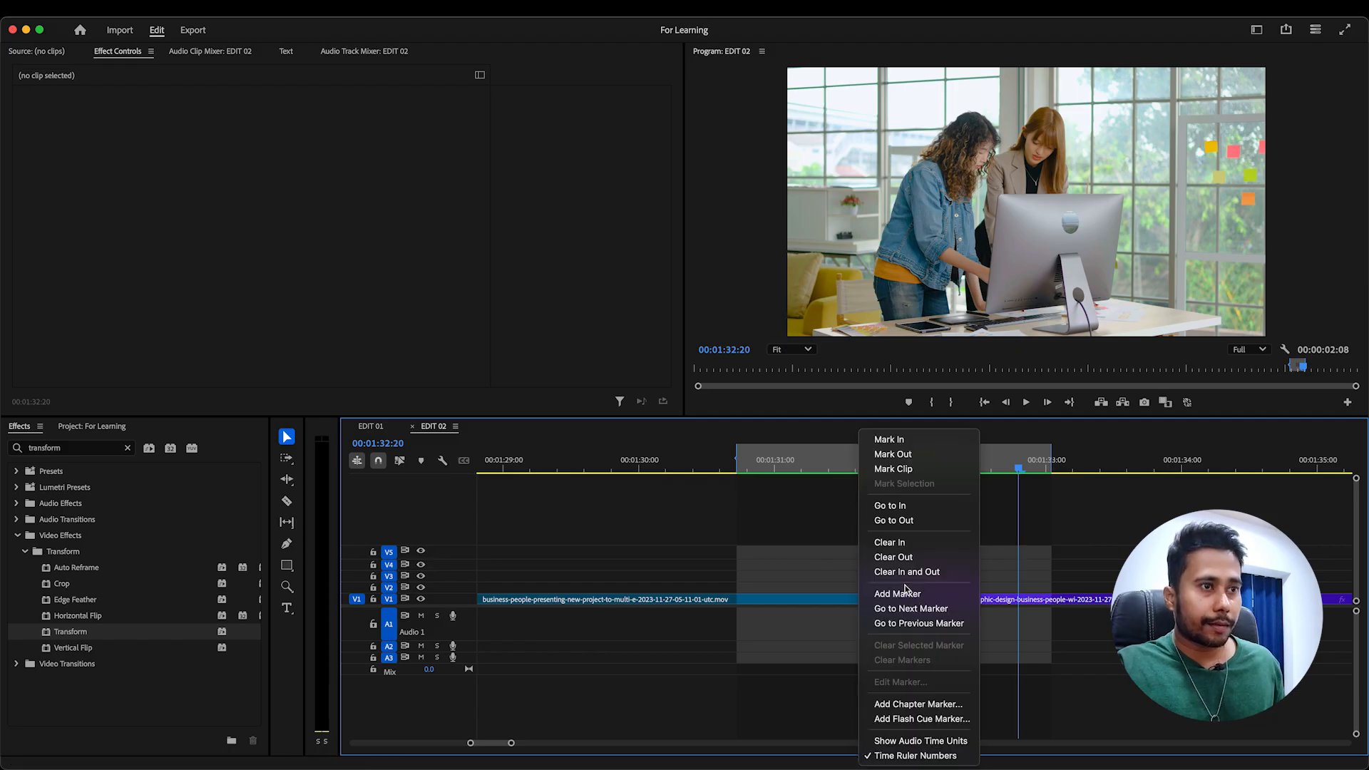
{"action": "left_click", "coordinate": [906, 572]}
Move the adjustment layer's first Transform Scale keyframe back to the layer's start at 00:01:31:16
{"action": "key", "text": "Up"}
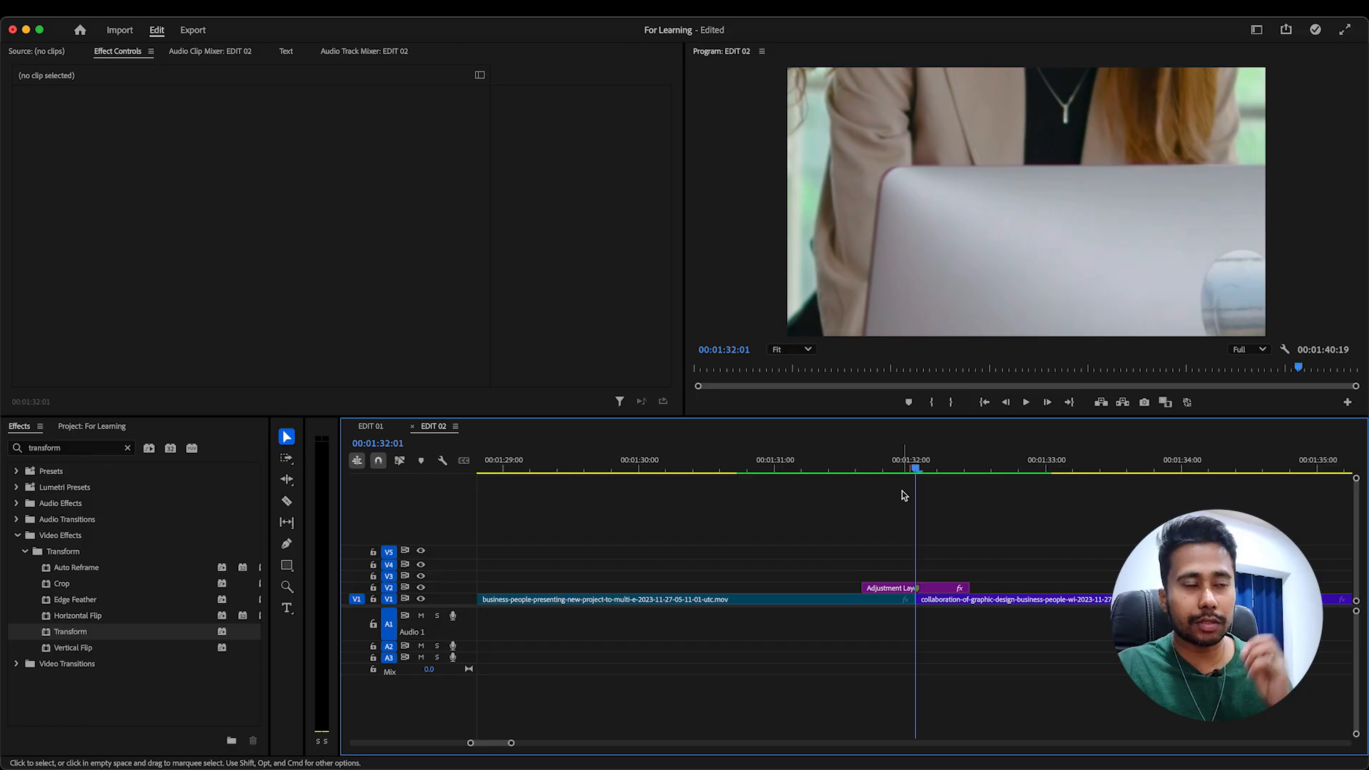
{"action": "left_click", "coordinate": [886, 587]}
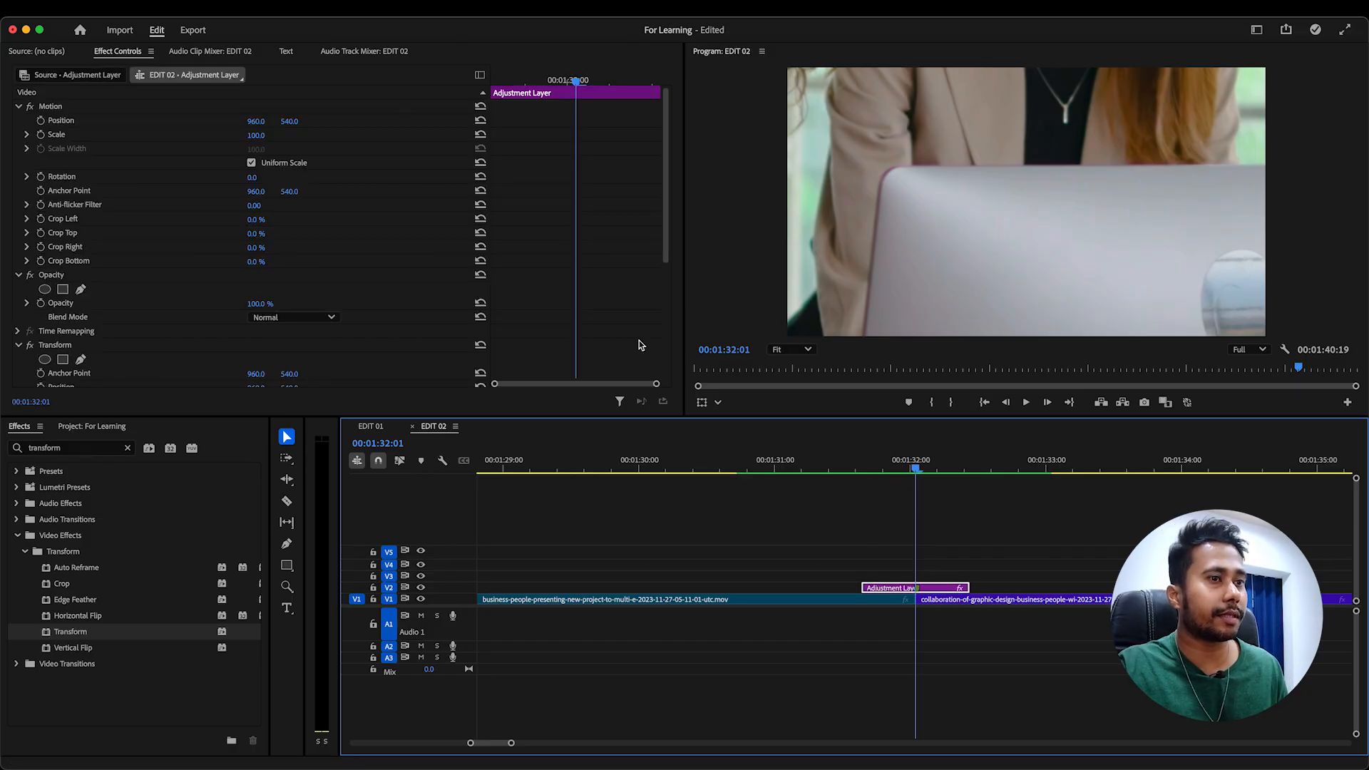
{"action": "left_click_drag", "start_coordinate": [666, 246], "coordinate": [686, 393]}
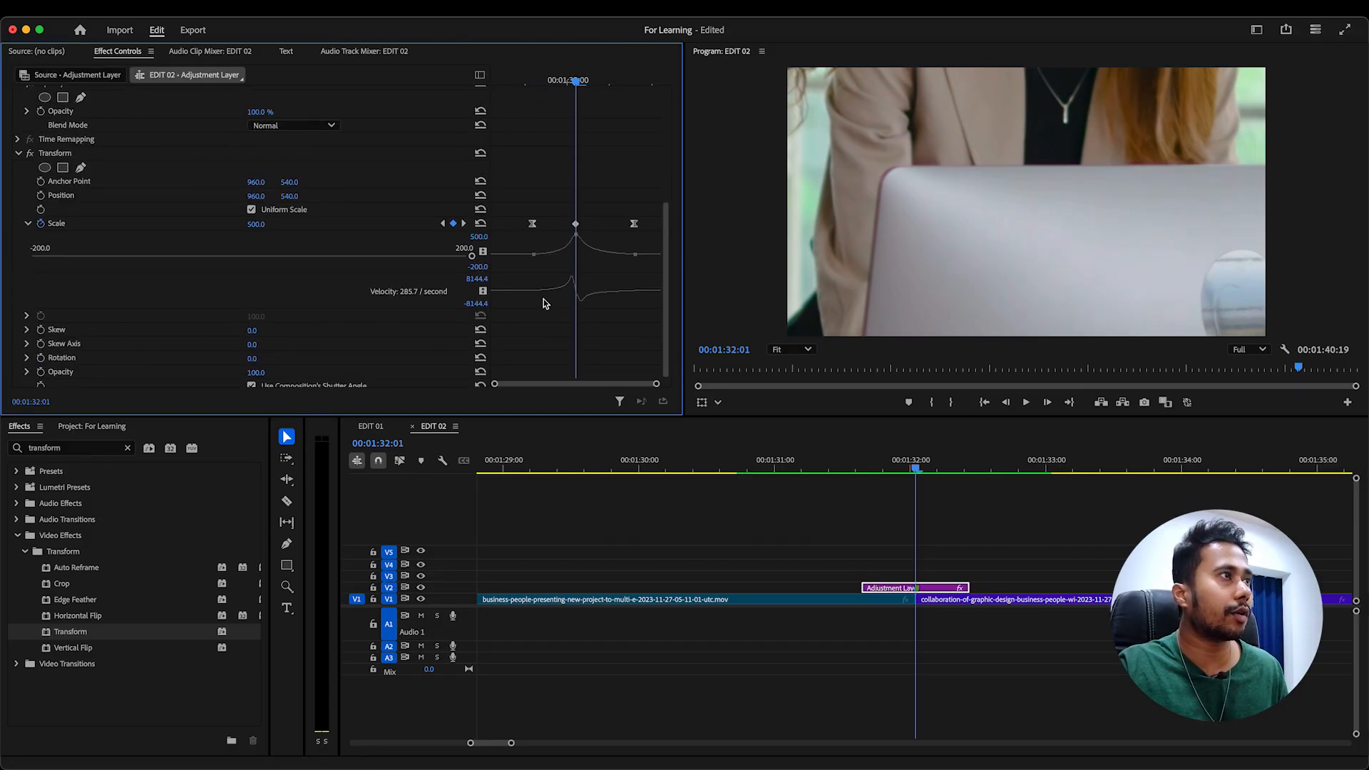
{"action": "left_click", "coordinate": [442, 223]}
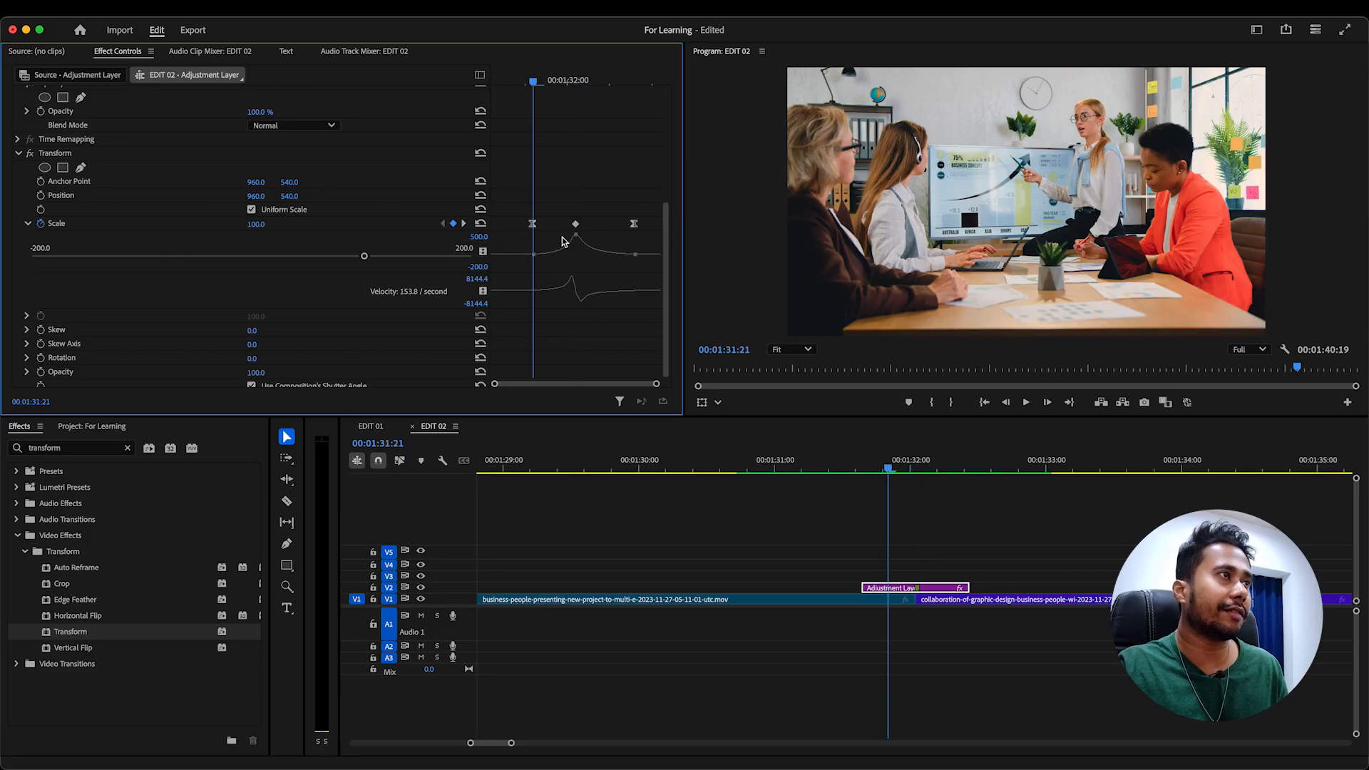
{"action": "key", "text": "Left"}
{"action": "key", "text": "Left"}
{"action": "key", "text": "Left"}
{"action": "key", "text": "Left"}
{"action": "key", "text": "Left"}
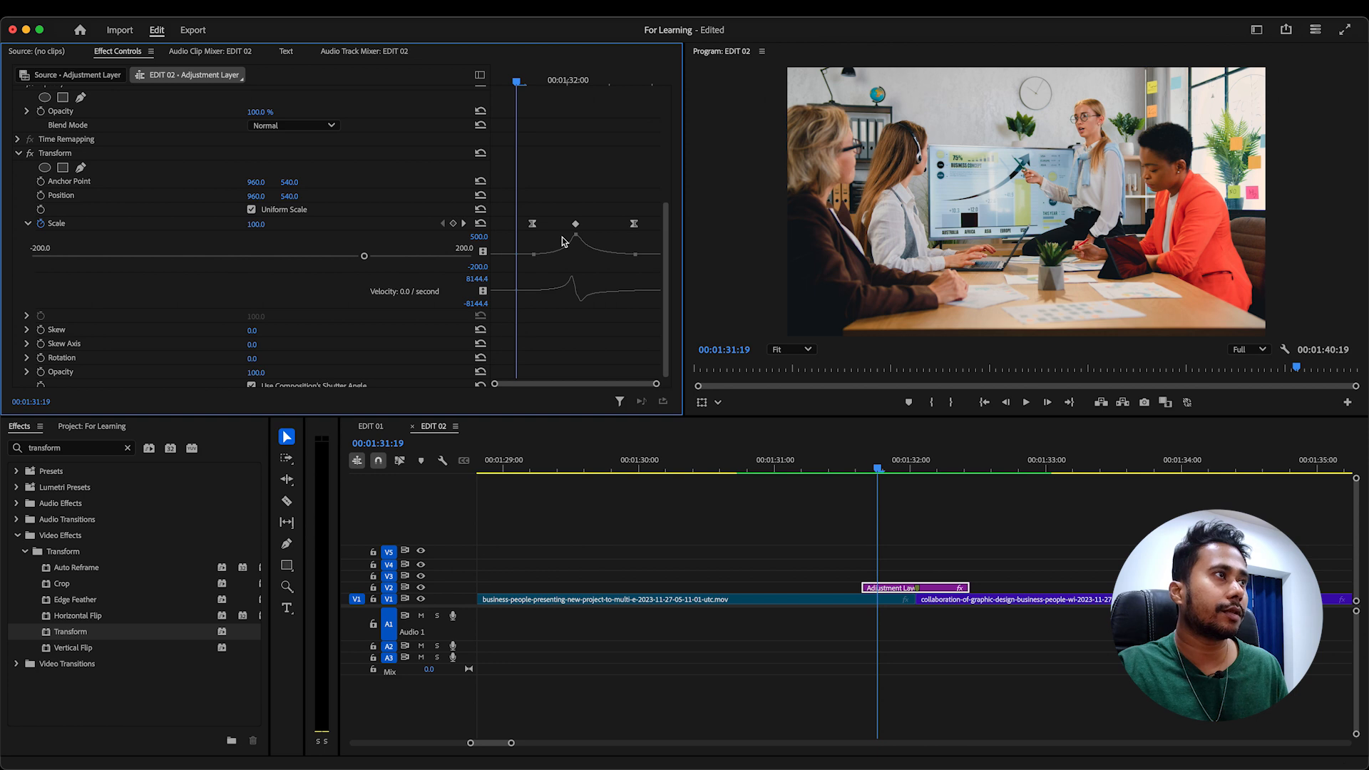
{"action": "left_click_drag", "start_coordinate": [532, 223], "coordinate": [484, 235]}
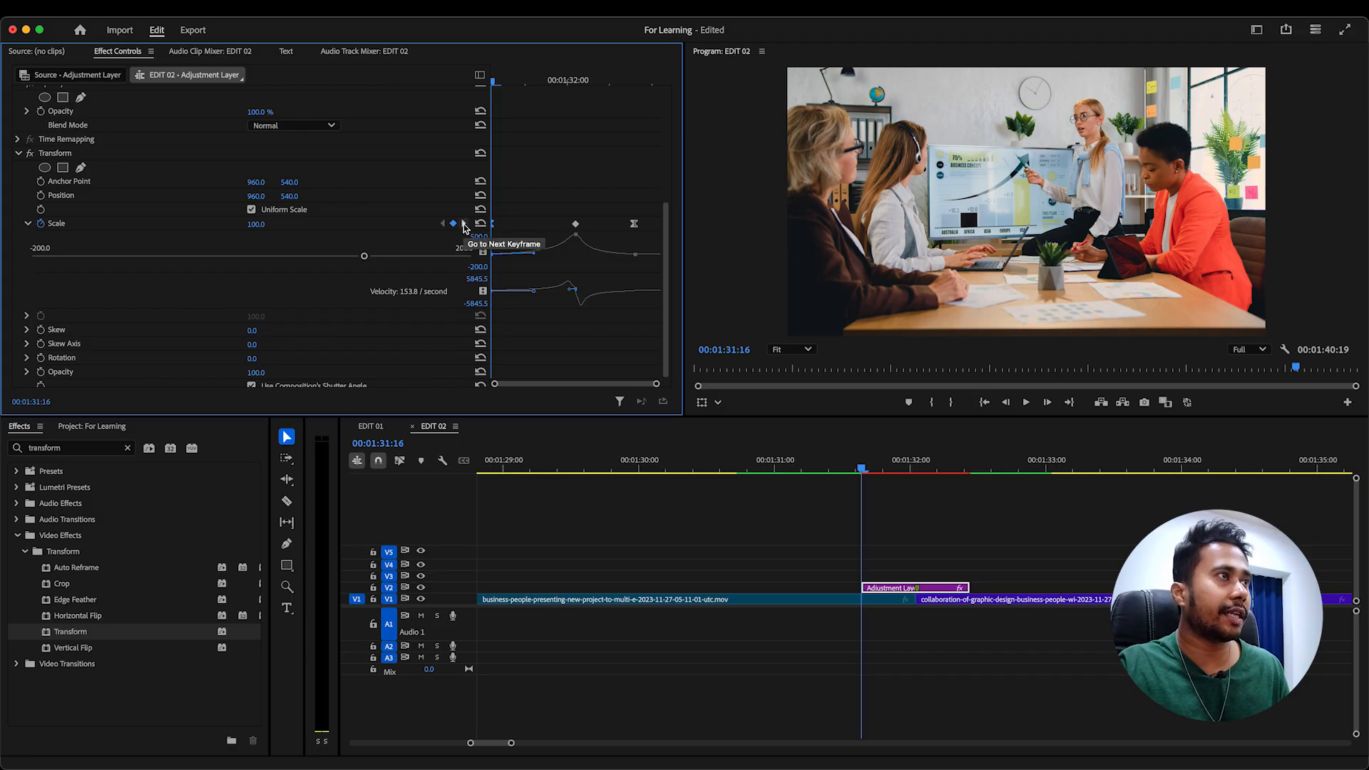
Move the last Transform Scale keyframe to the adjustment layer's end at 00:01:32:11, then deselect the layer
{"action": "left_click", "coordinate": [464, 224]}
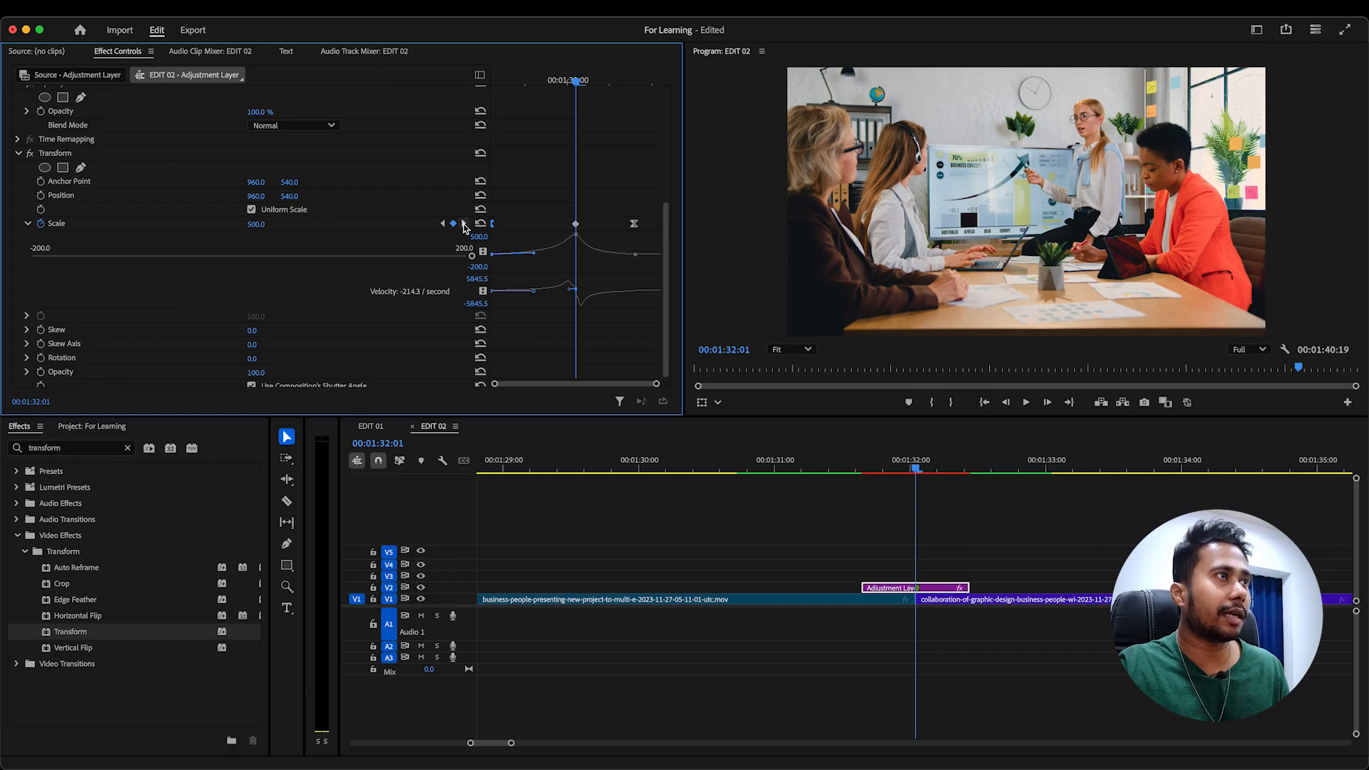
{"action": "left_click", "coordinate": [464, 224]}
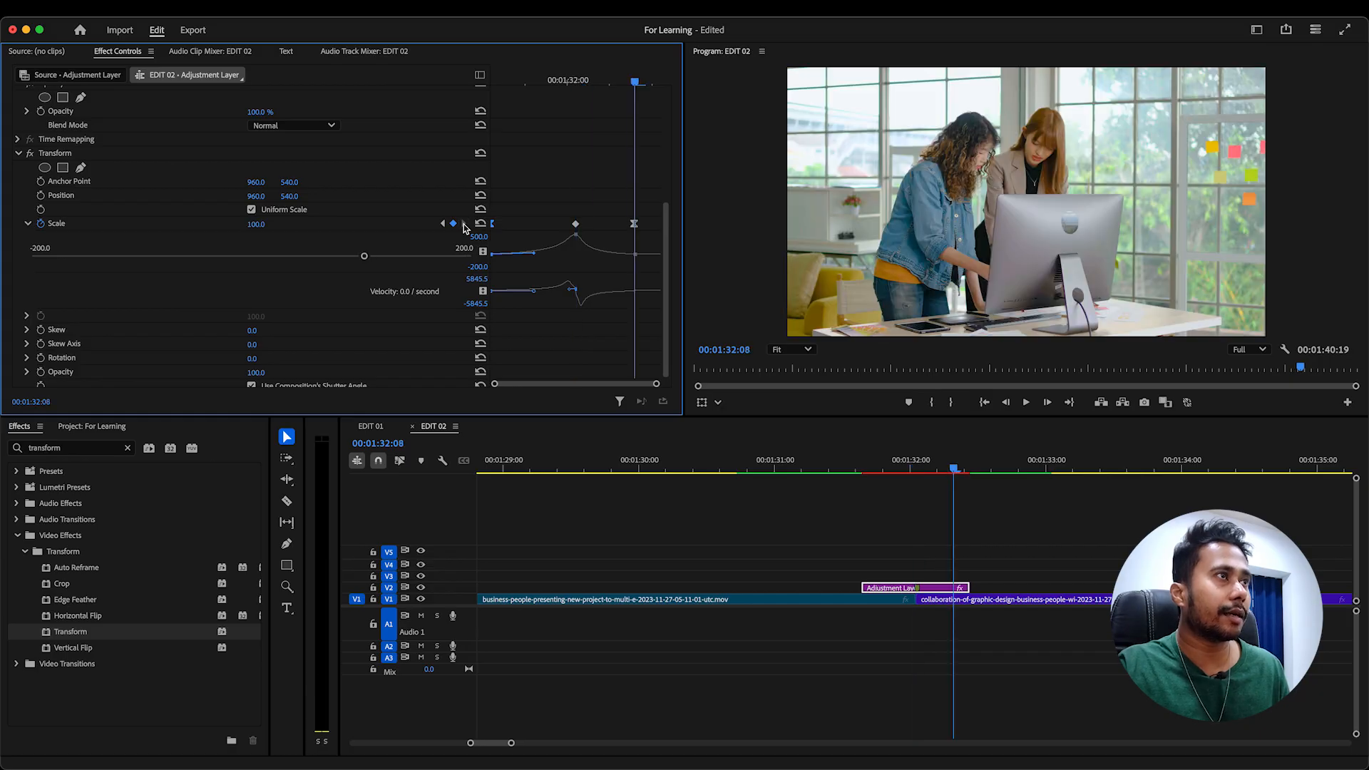
{"action": "left_click", "coordinate": [444, 224]}
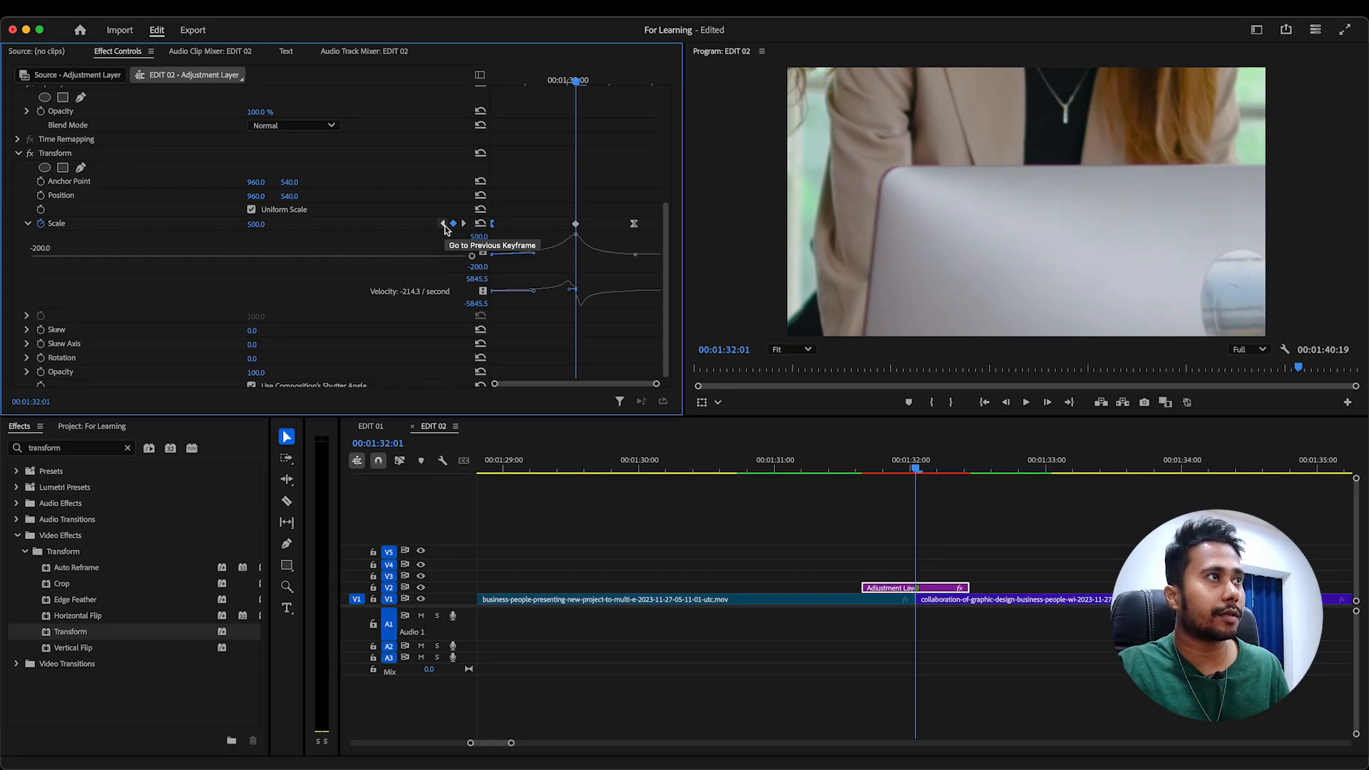
{"action": "key", "text": "space"}
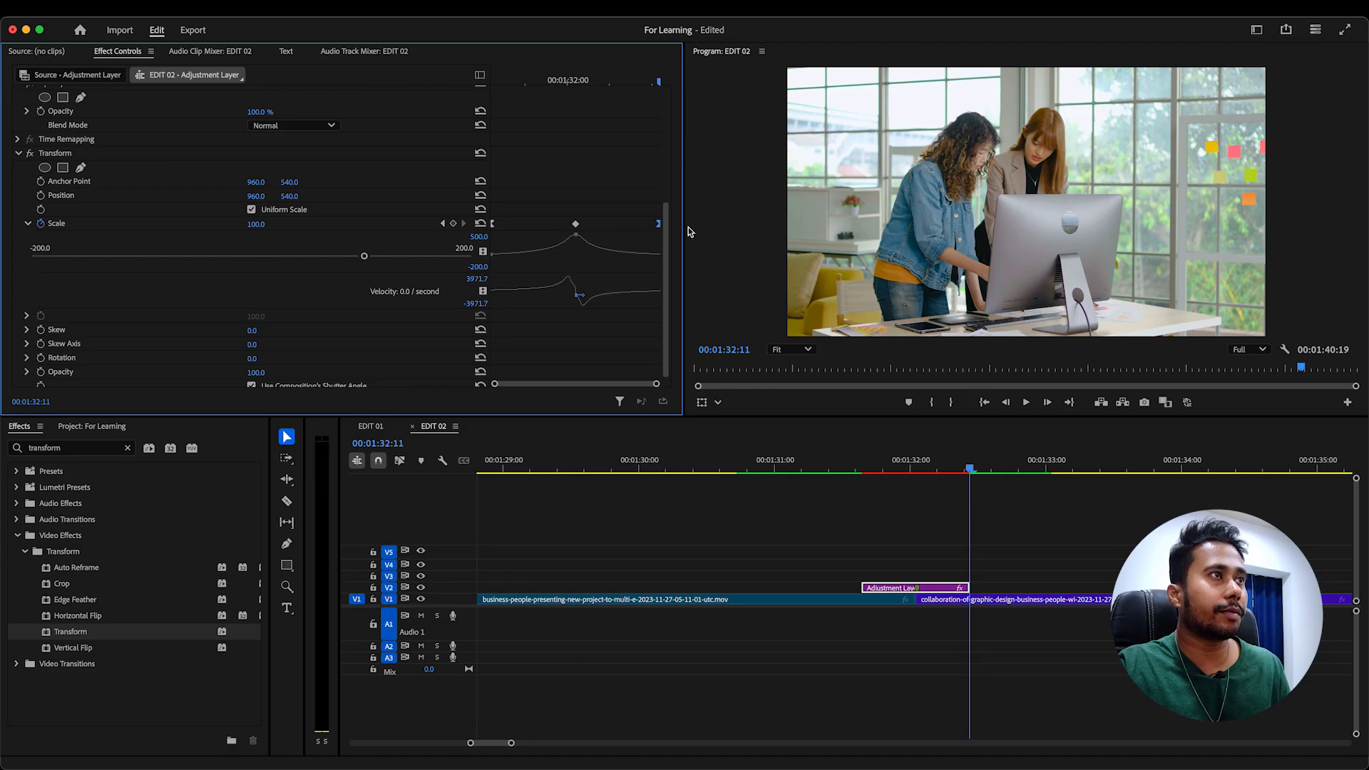
{"action": "left_click", "coordinate": [920, 548]}
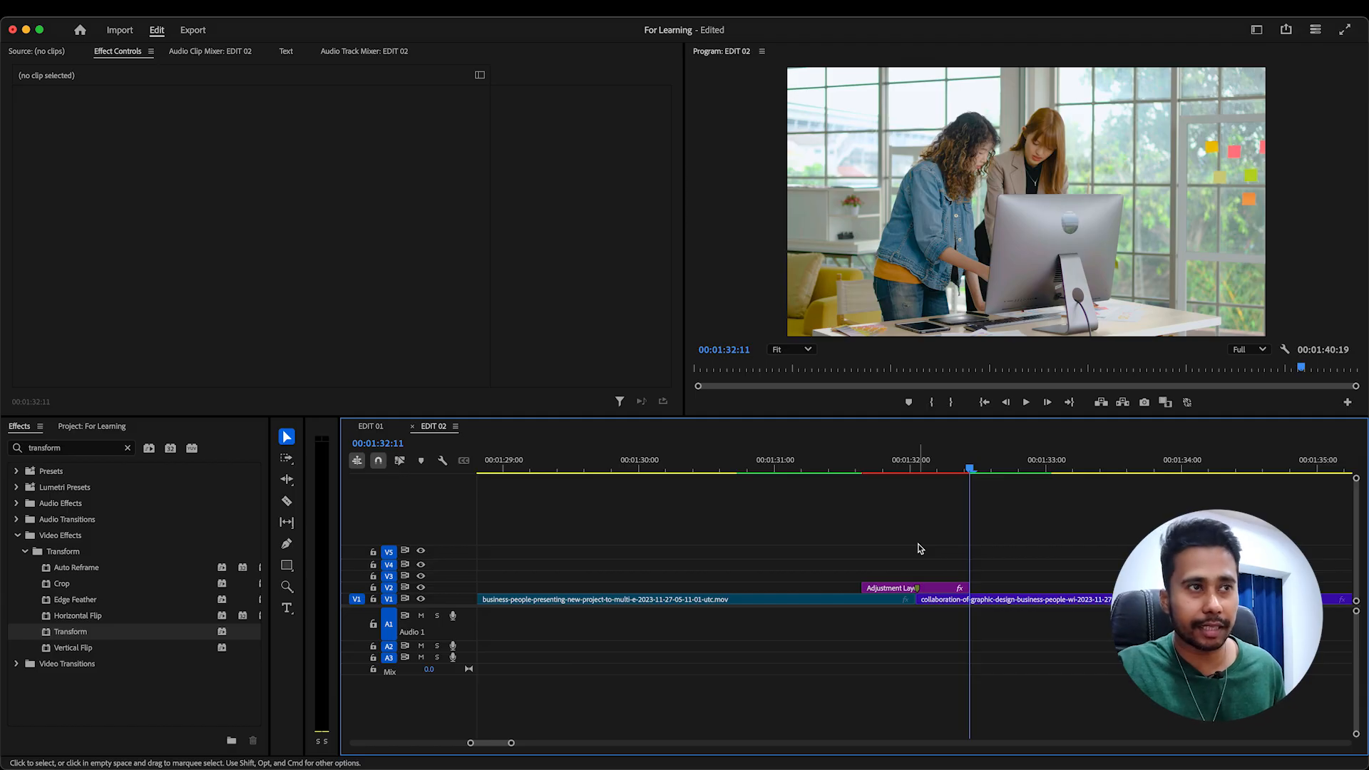
Mark a range around the revised transition with the Out point at 00:01:32:23 and the In point at 00:01:31:04
{"action": "left_click_drag", "start_coordinate": [1006, 467], "coordinate": [1038, 467]}
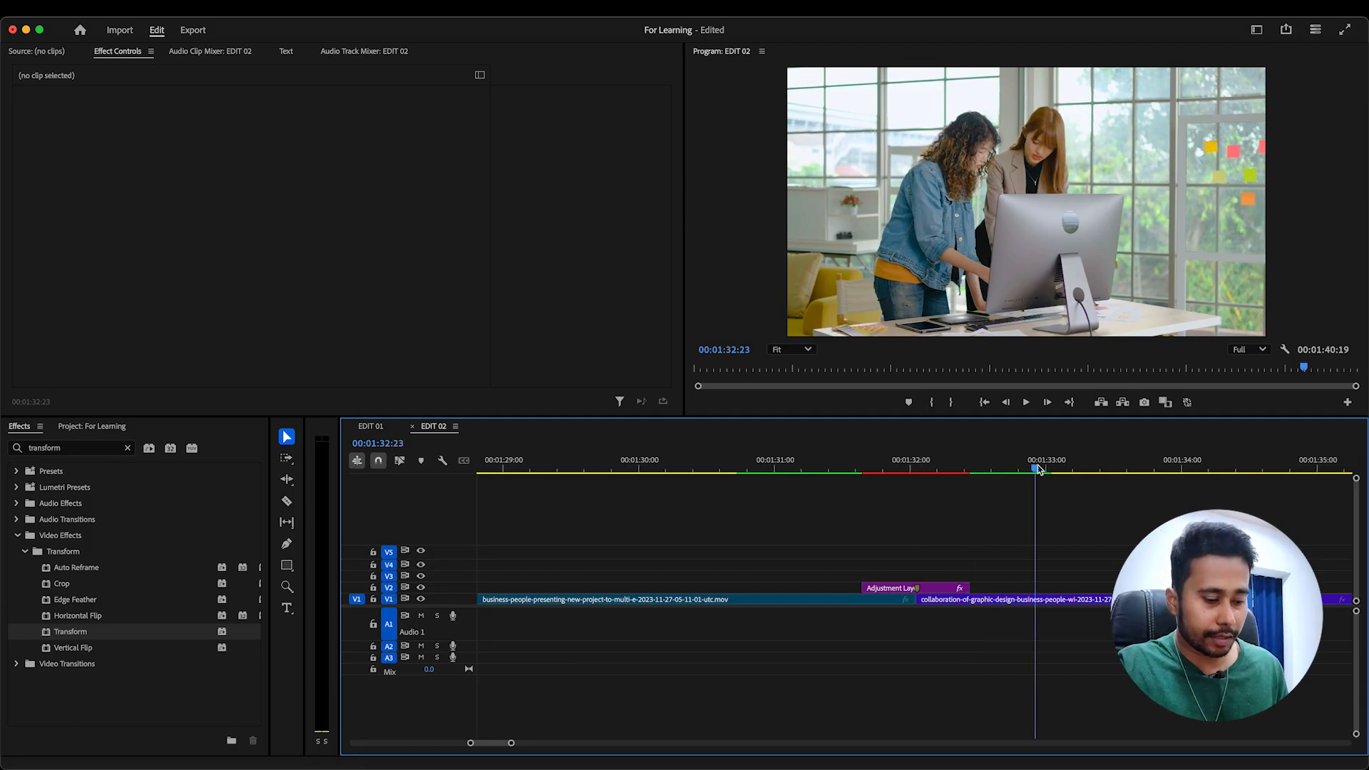
{"action": "key", "text": "o"}
{"action": "left_click", "coordinate": [799, 469]}
{"action": "key", "text": "i"}
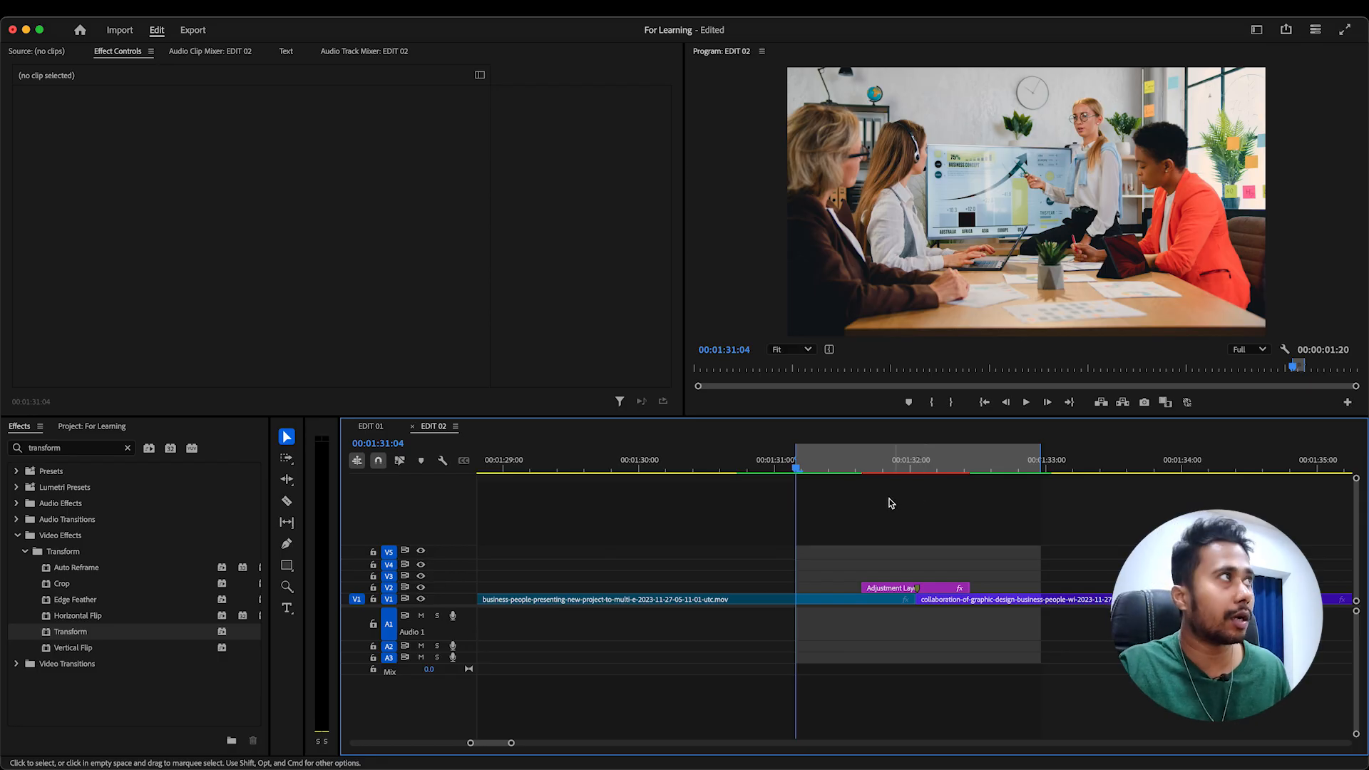
Render the marked range from In to Out, then clear the sequence's In and Out points
{"action": "left_click", "coordinate": [222, 21]}
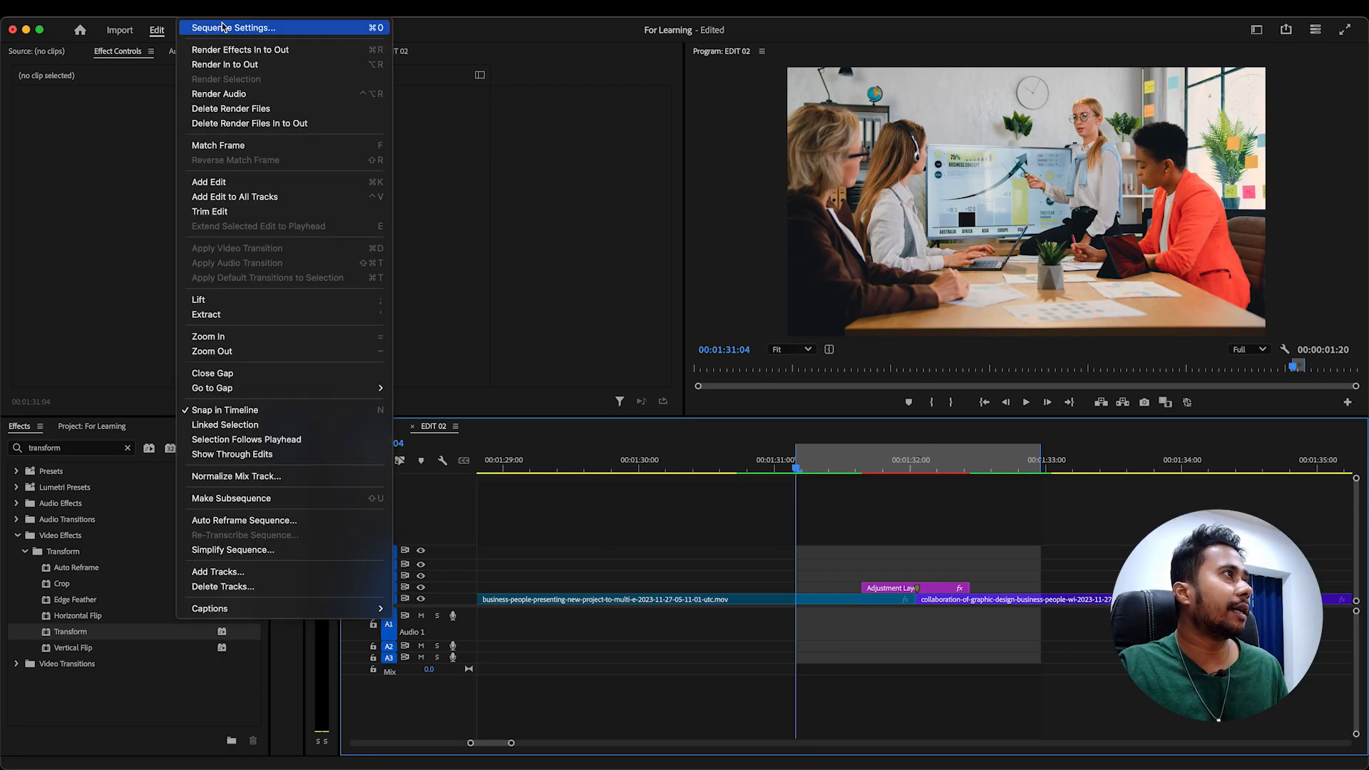
{"action": "left_click", "coordinate": [271, 69]}
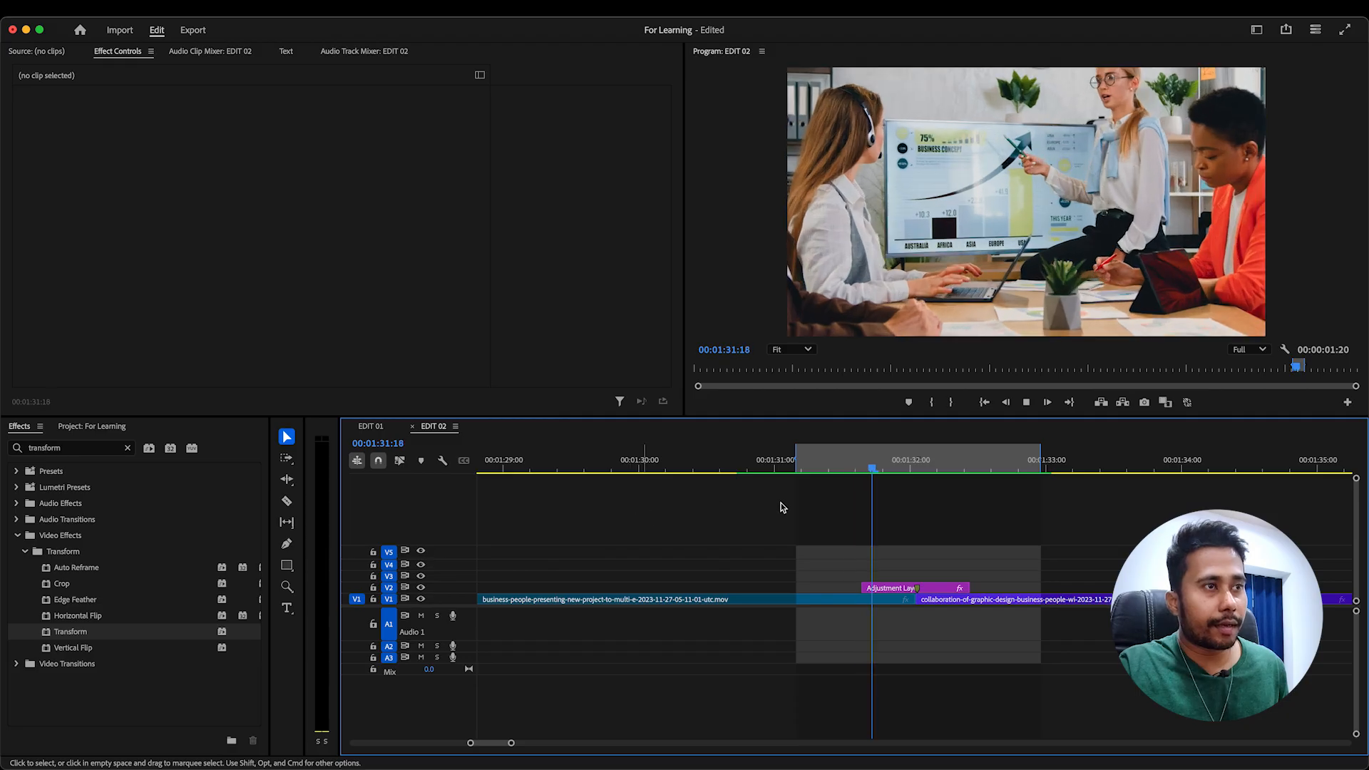
{"action": "left_click", "coordinate": [821, 468]}
{"action": "right_click", "coordinate": [842, 470]}
{"action": "left_click", "coordinate": [895, 572]}
Play the rendered zoom transition from 00:01:30:08 and save the project
{"action": "left_click", "coordinate": [774, 469]}
{"action": "left_click_drag", "start_coordinate": [770, 468], "coordinate": [682, 468]}
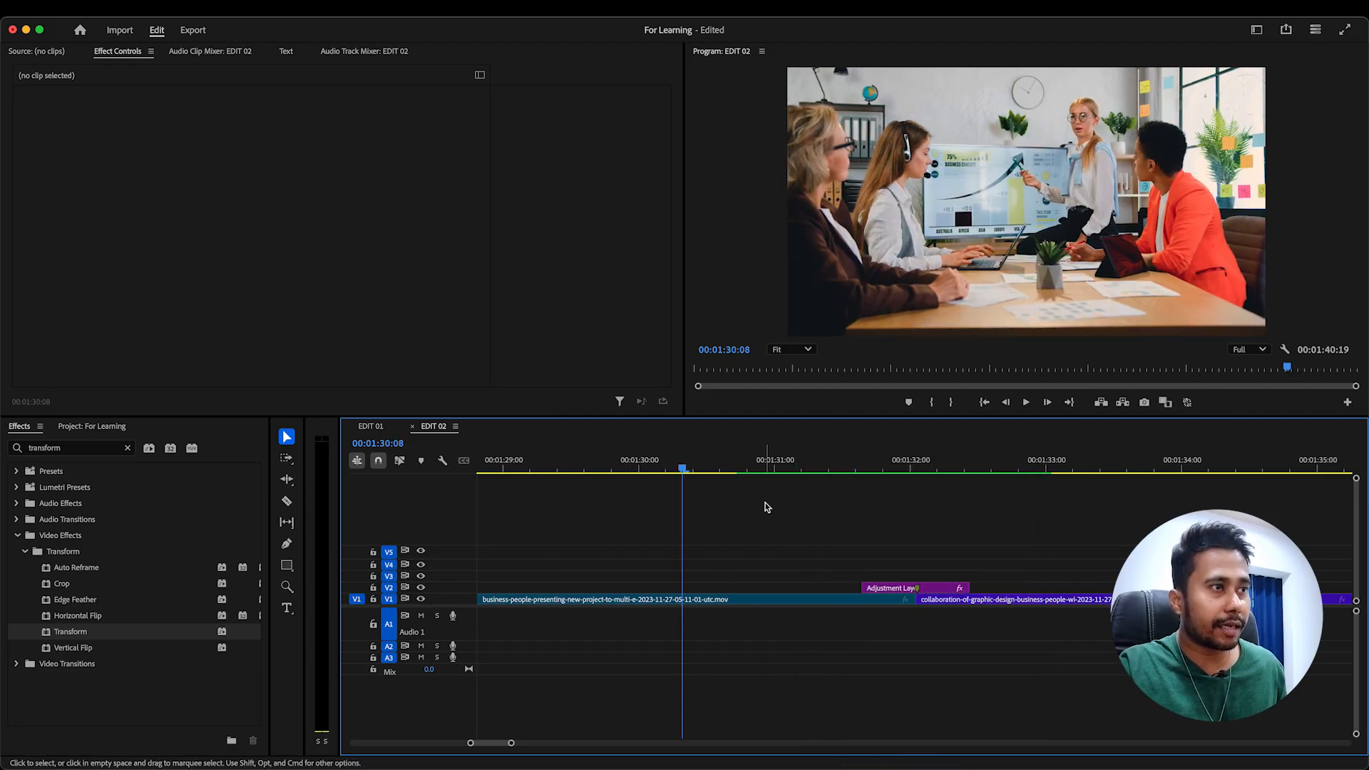
{"action": "key", "text": "super+s"}
{"action": "key", "text": "space"}
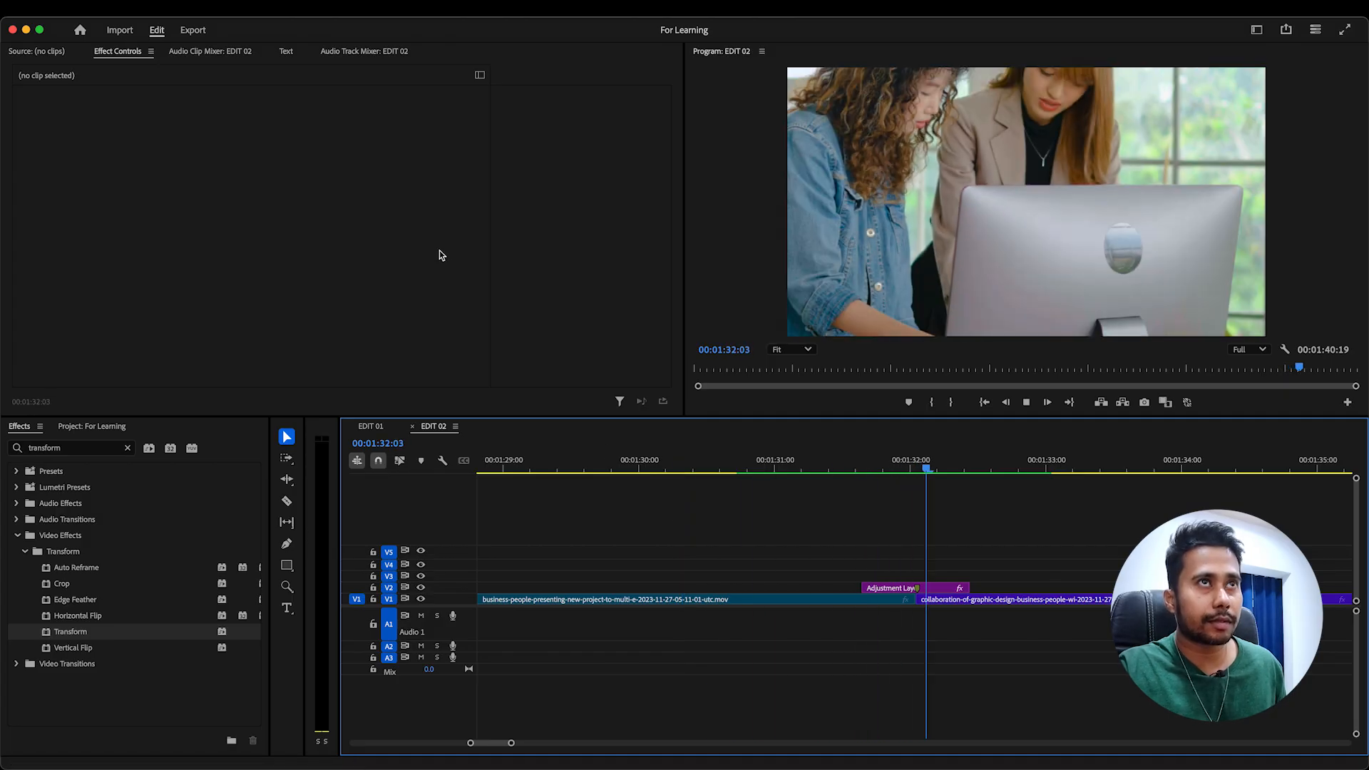
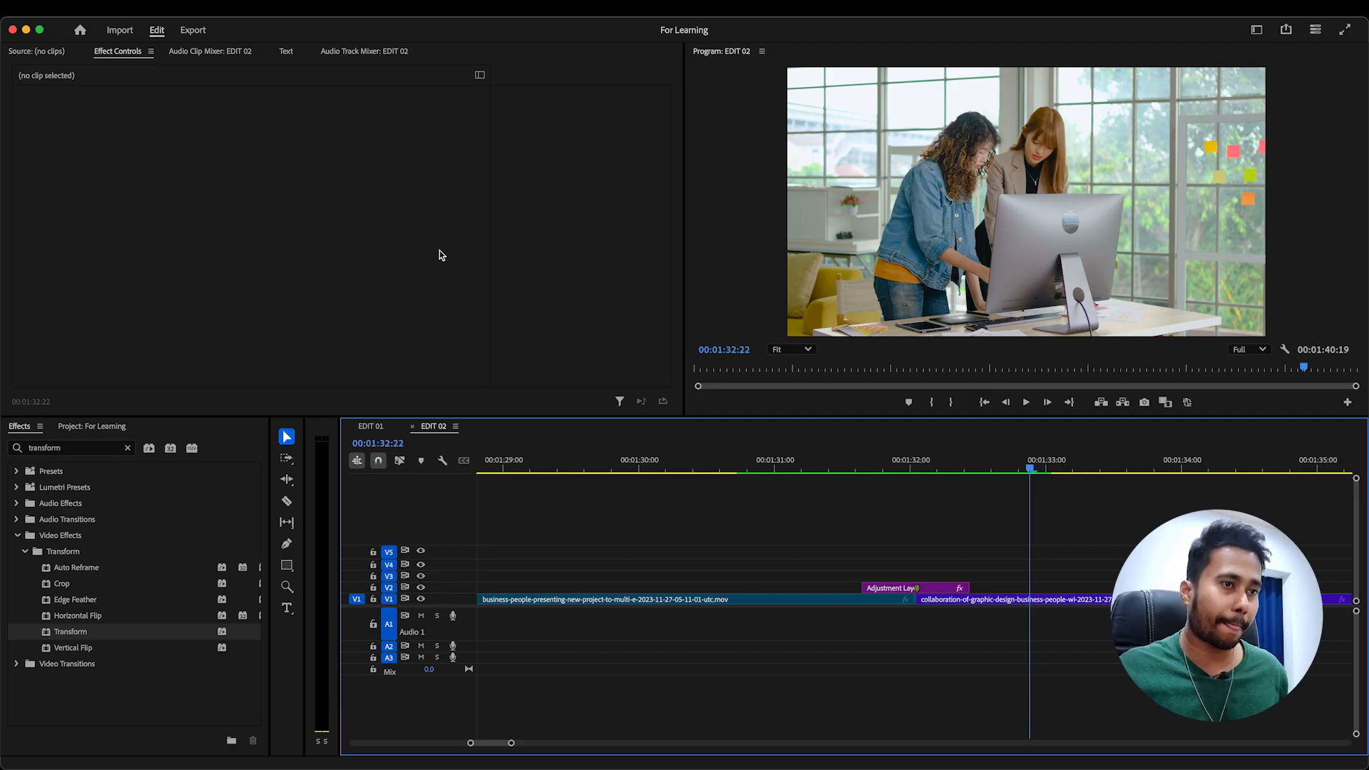
{"action": "key", "text": "super+s"}
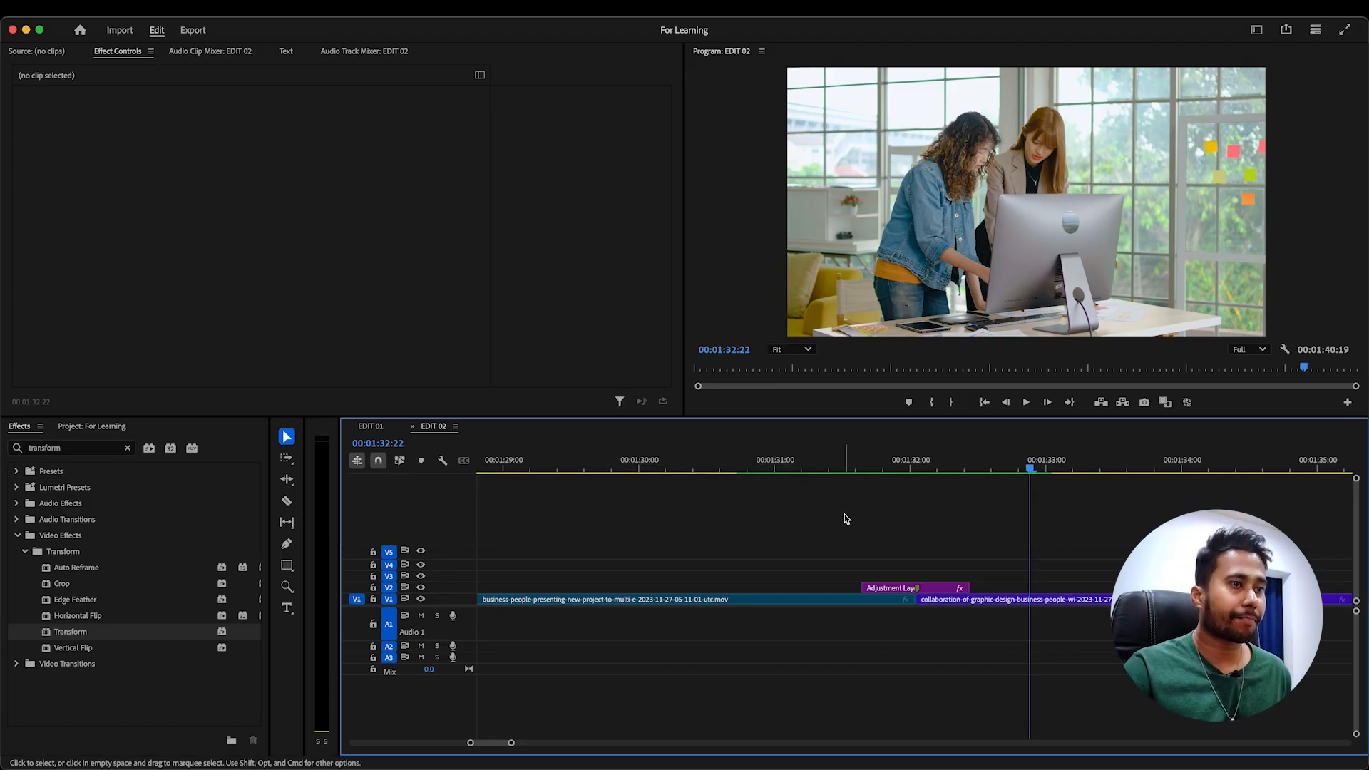
Remove the adjustment layer and apply the Transform effect to the clips on both sides of the cut at 00:01:32:01
{"action": "left_click", "coordinate": [877, 467]}
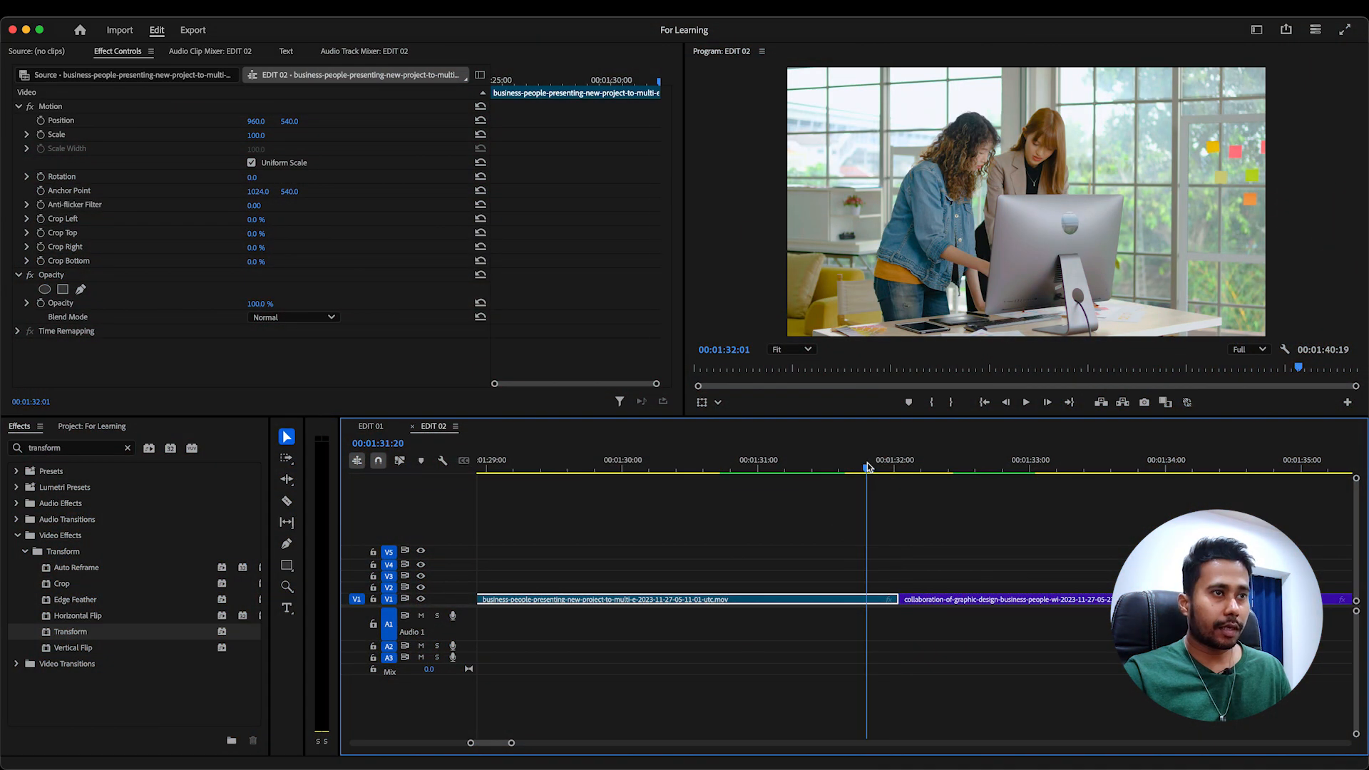
{"action": "key", "text": "Down"}
{"action": "left_click_drag", "start_coordinate": [838, 527], "coordinate": [849, 638]}
{"action": "left_click_drag", "start_coordinate": [72, 631], "coordinate": [815, 599]}
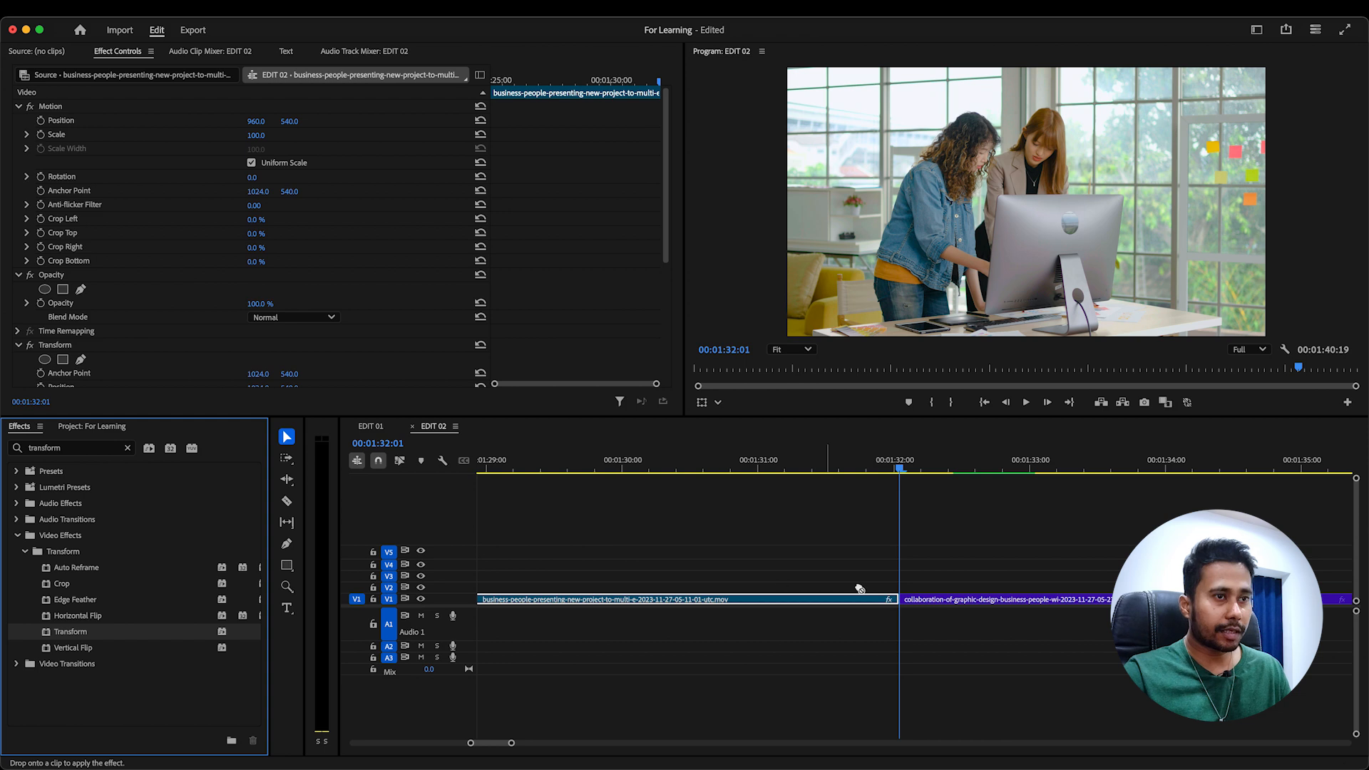
{"action": "left_click_drag", "start_coordinate": [834, 547], "coordinate": [863, 630]}
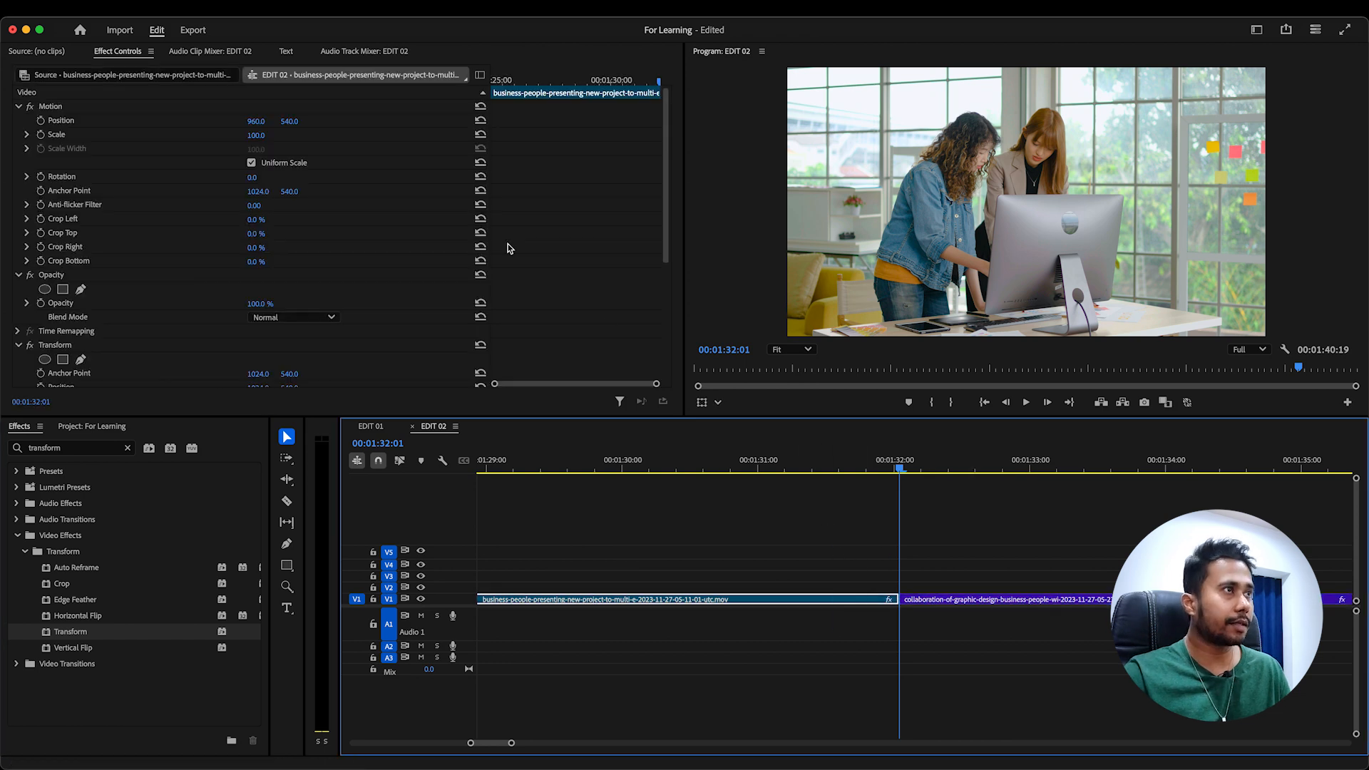
Add Transform Position keyframes to the outgoing business-people clip at 00:01:32:01 and five frames earlier at 00:01:31:21
{"action": "left_click_drag", "start_coordinate": [666, 212], "coordinate": [667, 328]}
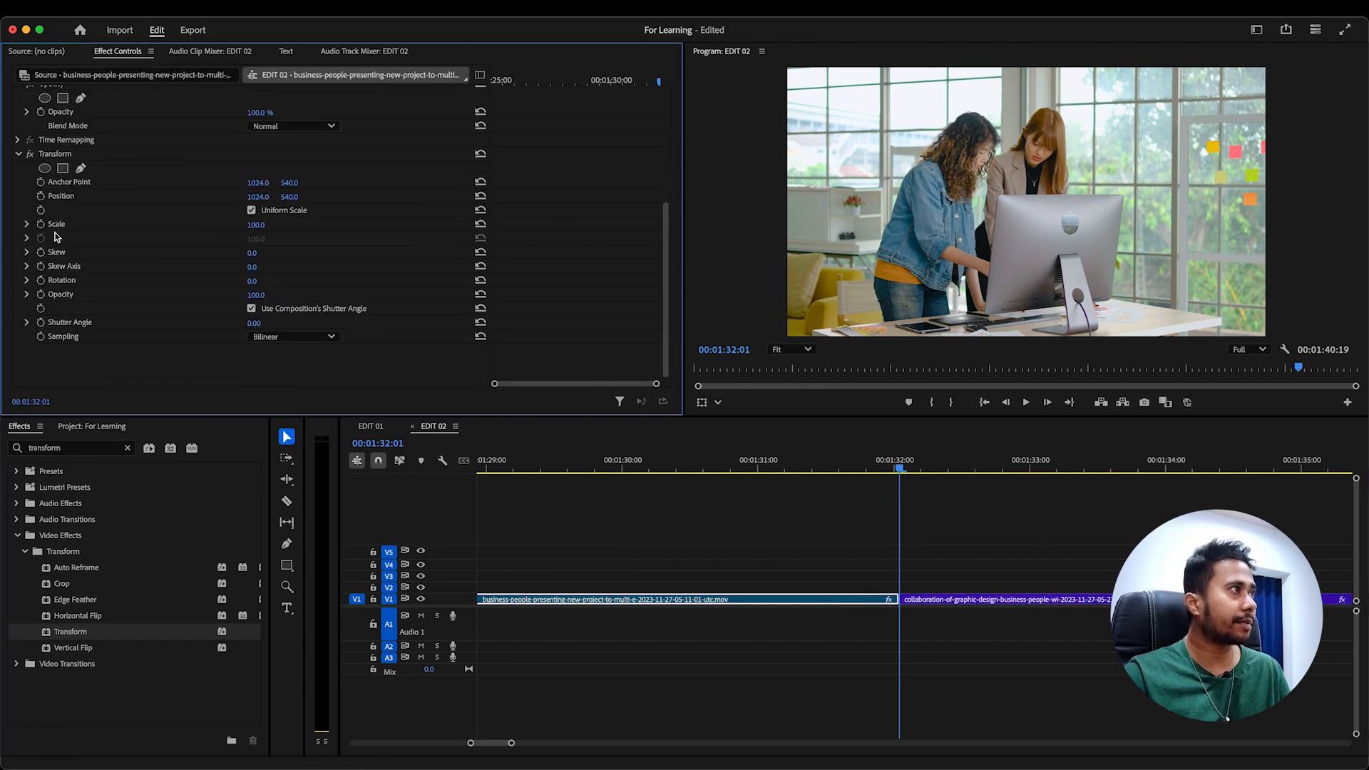
{"action": "left_click", "coordinate": [818, 516]}
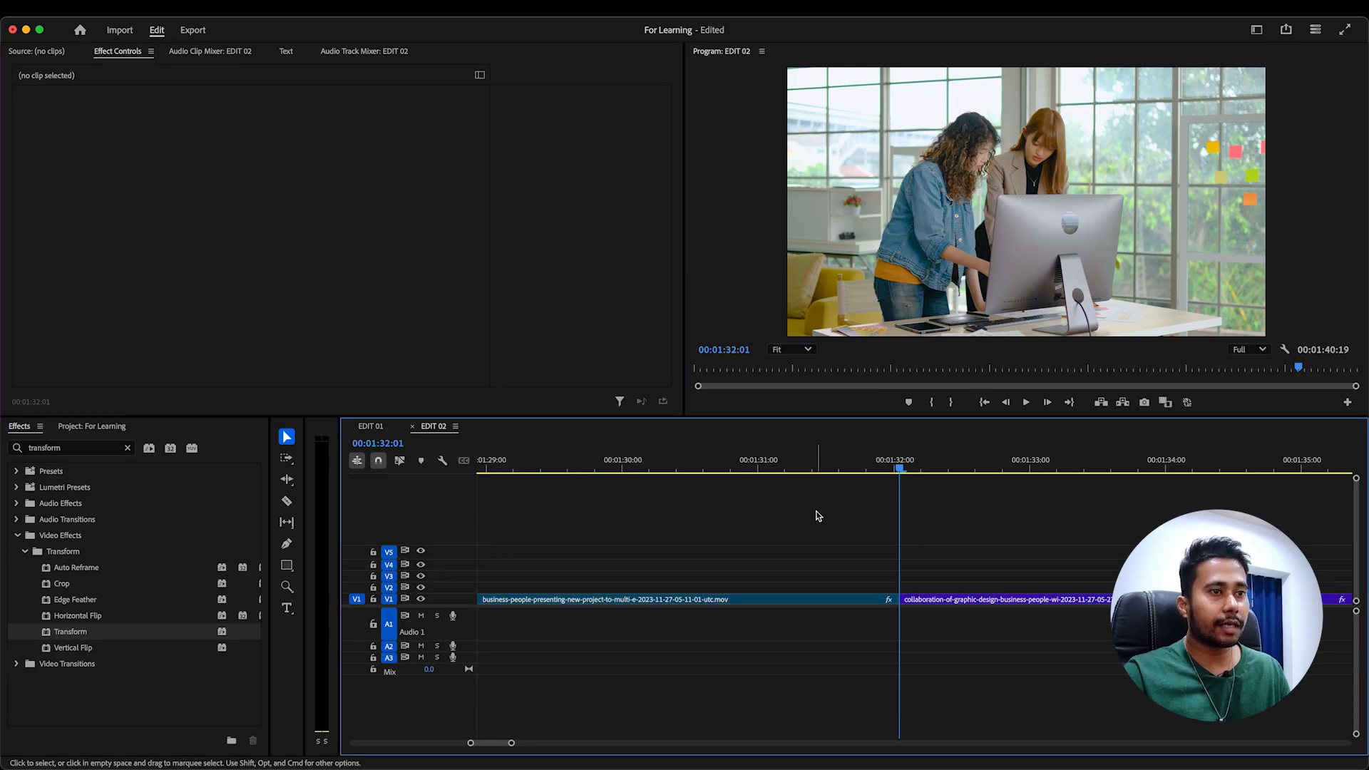
{"action": "key", "text": "Left"}
{"action": "key", "text": "Left"}
{"action": "key", "text": "Left"}
{"action": "key", "text": "Left"}
{"action": "key", "text": "Left"}
{"action": "left_click_drag", "start_coordinate": [818, 516], "coordinate": [822, 656]}
{"action": "left_click_drag", "start_coordinate": [667, 228], "coordinate": [672, 344]}
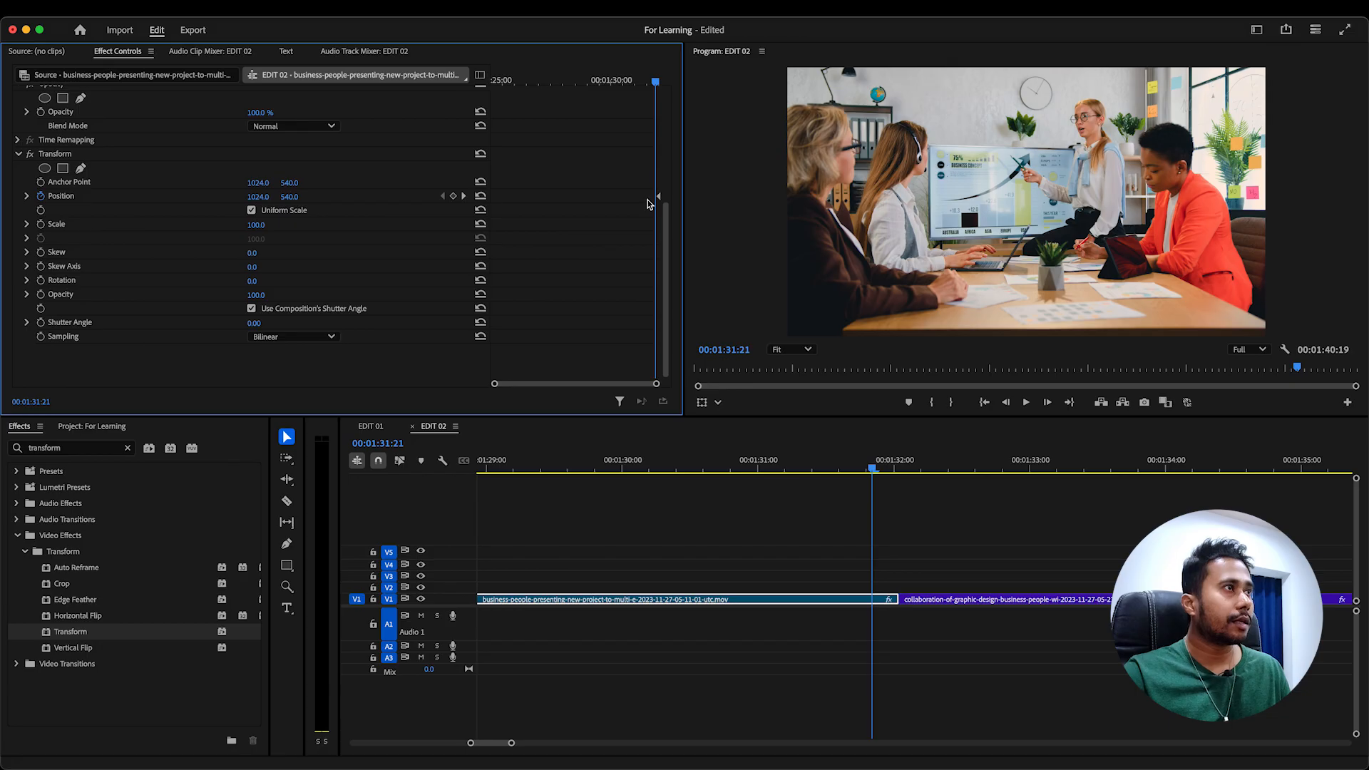
{"action": "left_click", "coordinate": [455, 197]}
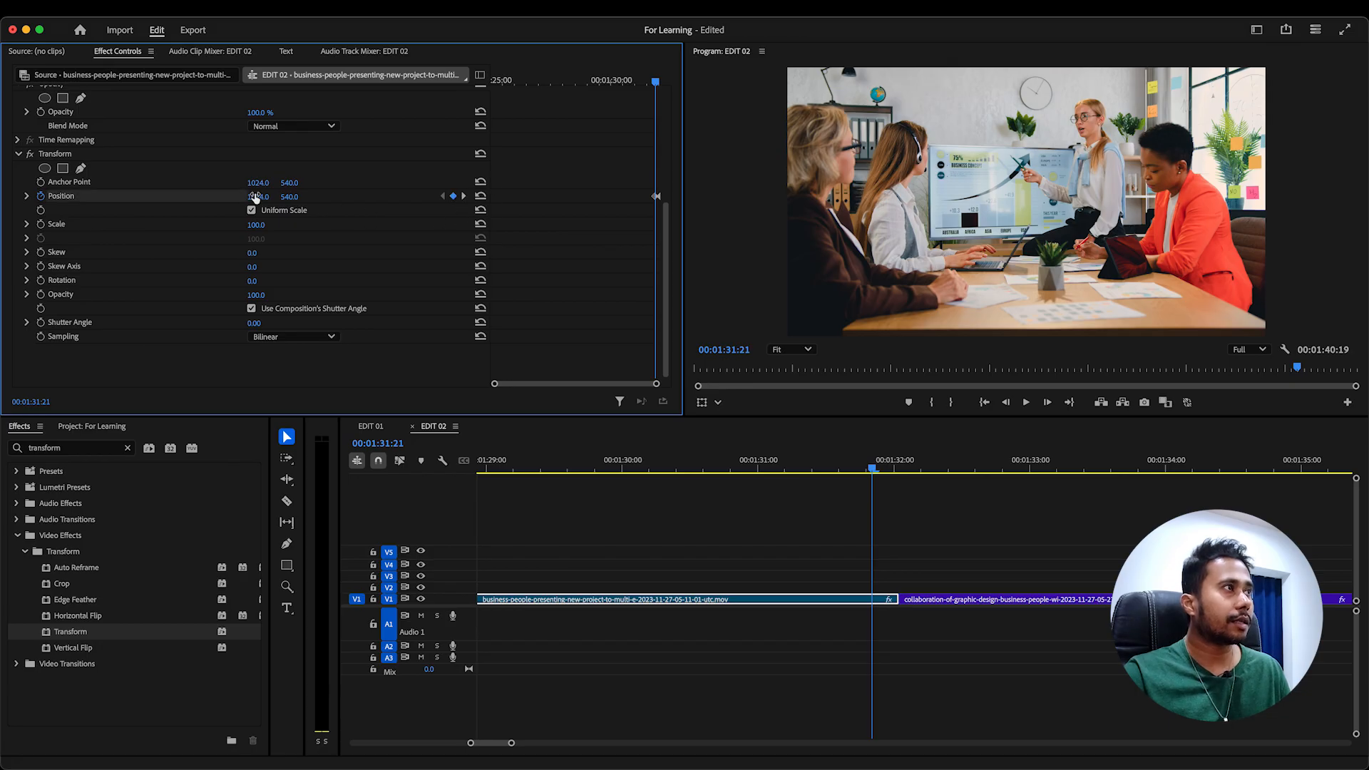
{"action": "left_click", "coordinate": [464, 198]}
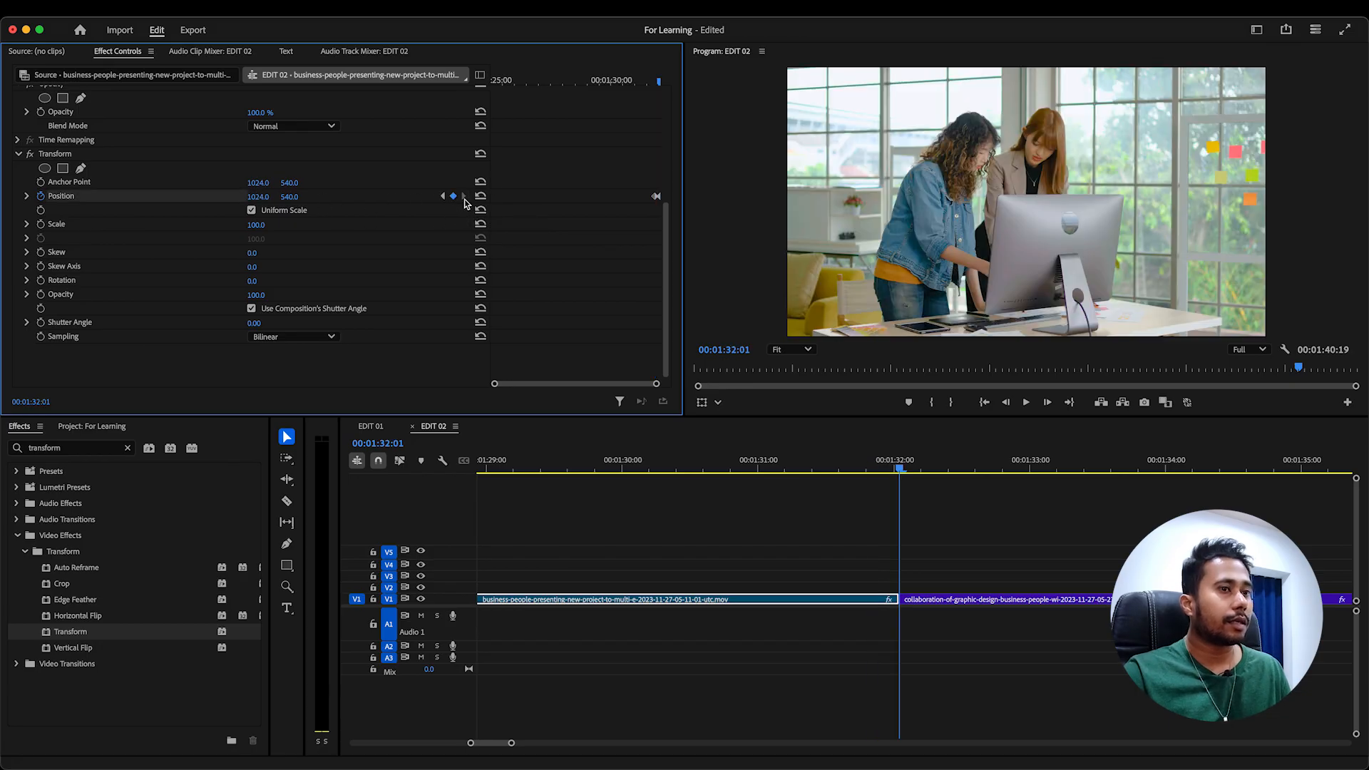
Move the incoming collaboration clip up to V2 and extend the outgoing clip one frame past the cut
{"action": "mouse_move", "coordinate": [926, 601]}
{"action": "left_mouse_down"}
{"action": "mouse_move", "coordinate": [932, 588]}
{"action": "mouse_move", "coordinate": [930, 602]}
{"action": "left_mouse_up"}
{"action": "left_click", "coordinate": [940, 532]}
{"action": "key", "text": "equal"}
{"action": "key", "text": "equal"}
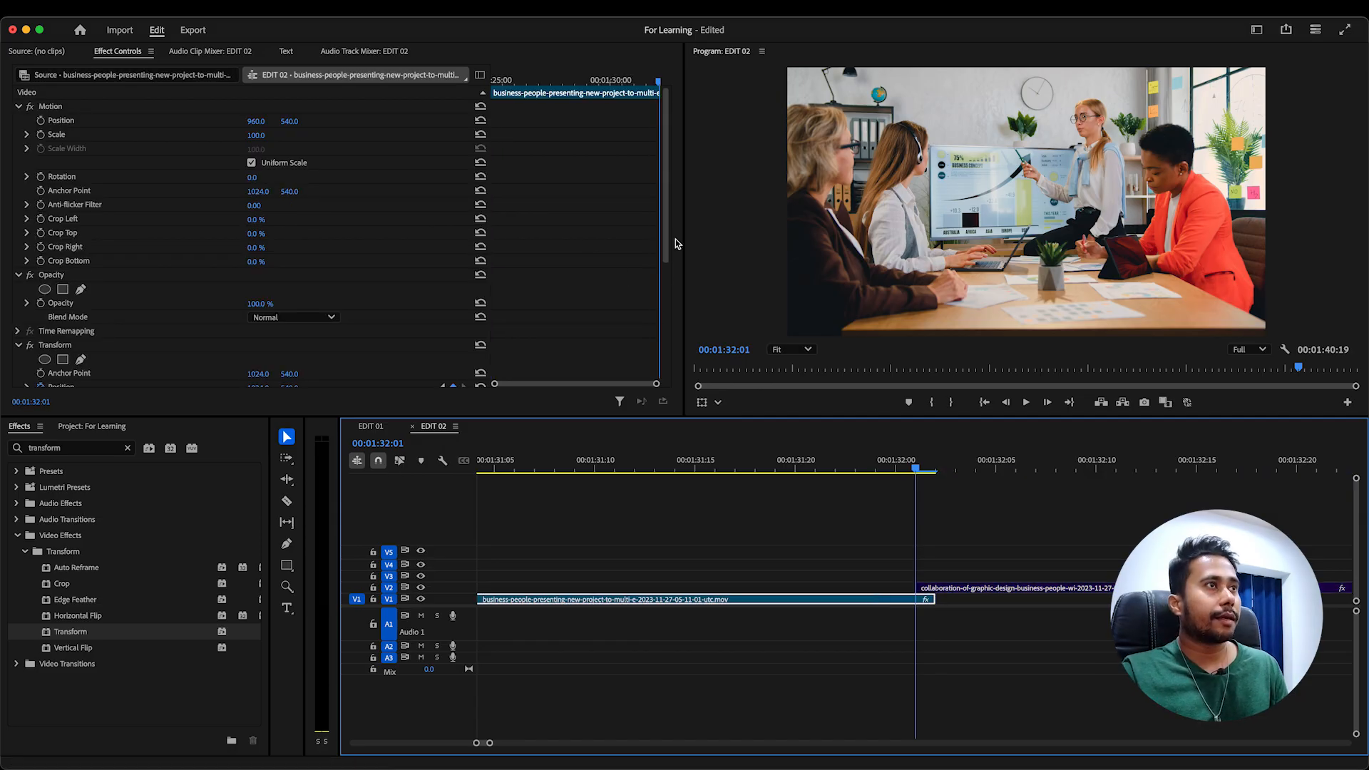
Set the horizontal Transform Position of the outgoing clip's second keyframe to 3013, then deselect the clip
{"action": "left_click_drag", "start_coordinate": [667, 235], "coordinate": [683, 391]}
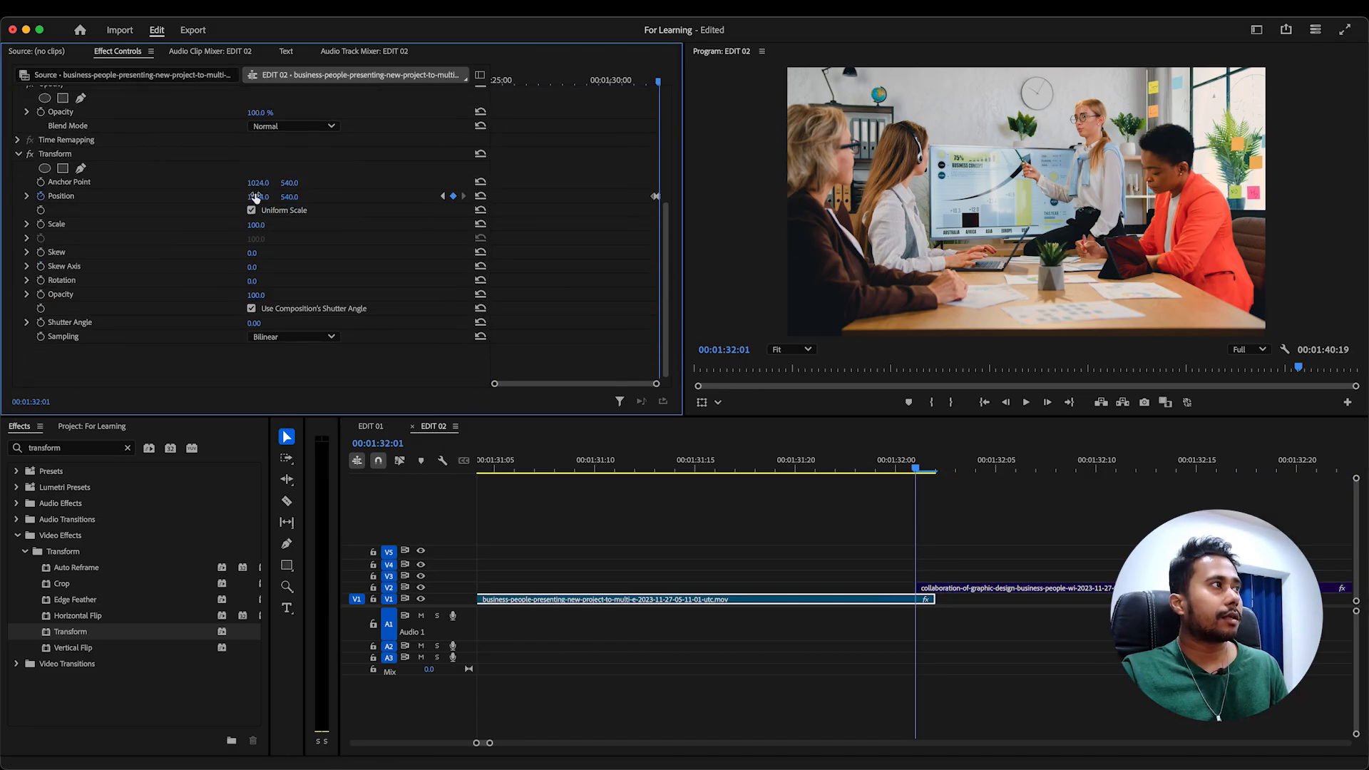
{"action": "left_click_drag", "start_coordinate": [257, 198], "coordinate": [391, 197]}
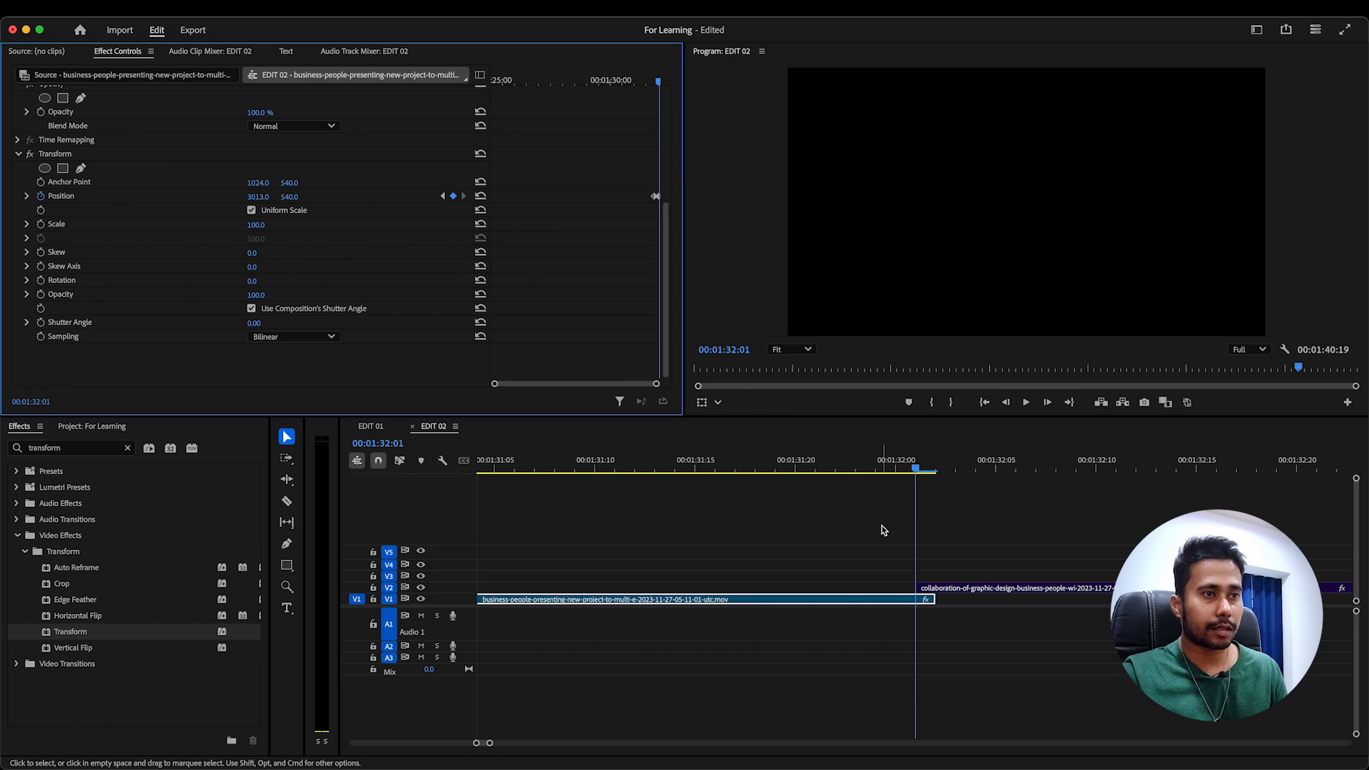
{"action": "left_click", "coordinate": [898, 573]}
Examine the outgoing clip's slide frame by frame between 00:01:31:21 and 00:01:32:01
{"action": "key", "text": "Left"}
{"action": "key", "text": "Left"}
{"action": "key", "text": "Left"}
{"action": "key", "text": "Left"}
{"action": "key", "text": "Left"}
{"action": "key", "text": "Left"}
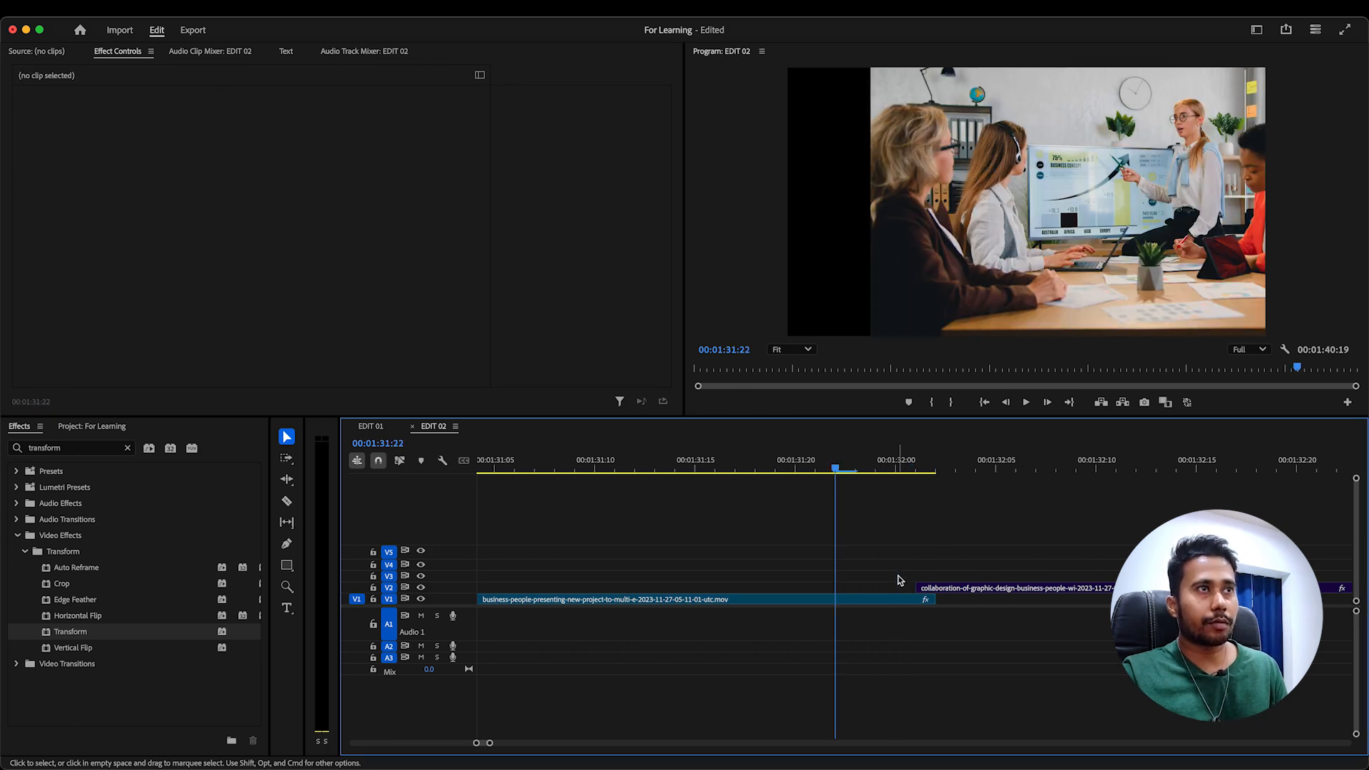
{"action": "key", "text": "Right"}
{"action": "key", "text": "Right"}
{"action": "key", "text": "Right"}
{"action": "key", "text": "Right"}
{"action": "key", "text": "Left"}
{"action": "key", "text": "Left"}
{"action": "key", "text": "Left"}
{"action": "key", "text": "Left"}
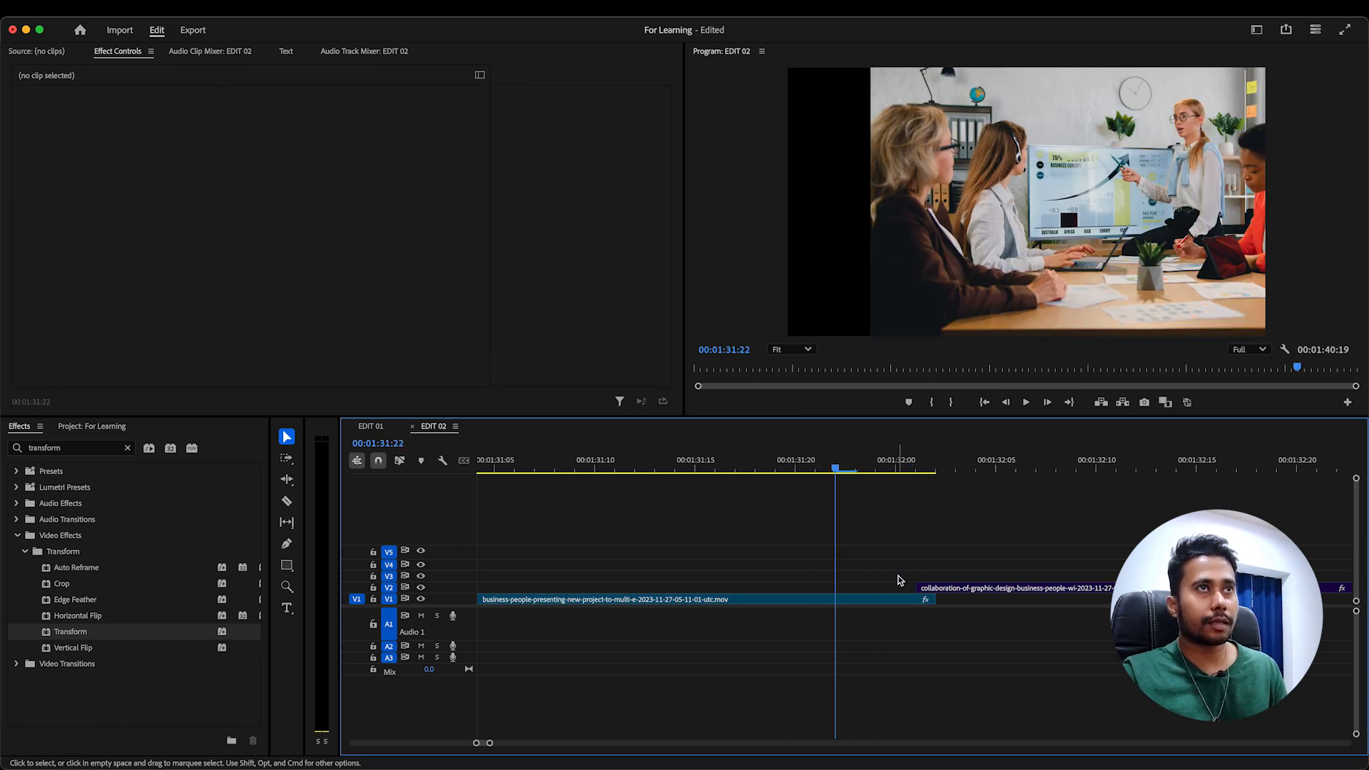
{"action": "key", "text": "Right"}
{"action": "key", "text": "Right"}
{"action": "key", "text": "Right"}
{"action": "key", "text": "Right"}
{"action": "key", "text": "Right"}
{"action": "key", "text": "Right"}
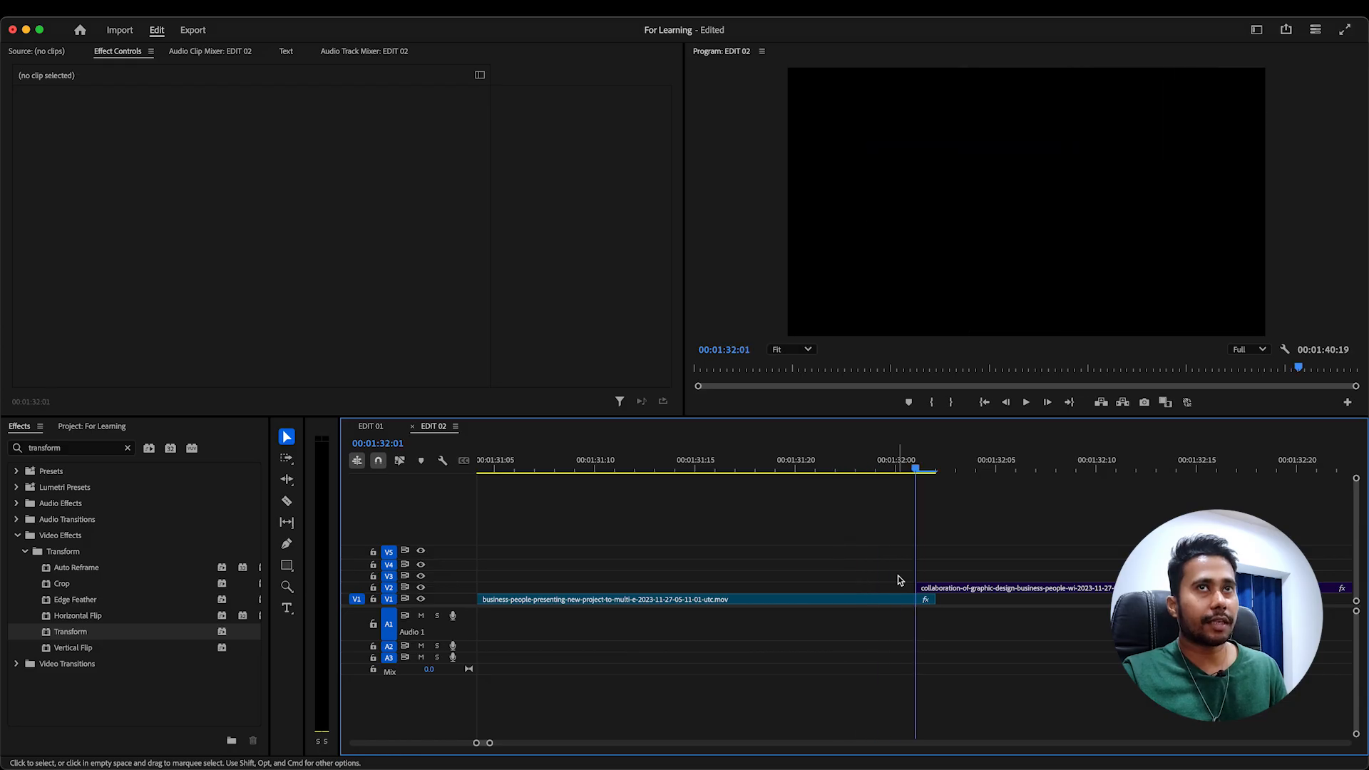
{"action": "key", "text": "Left"}
{"action": "key", "text": "Left"}
{"action": "key", "text": "Left"}
{"action": "key", "text": "Left"}
{"action": "key", "text": "Left"}
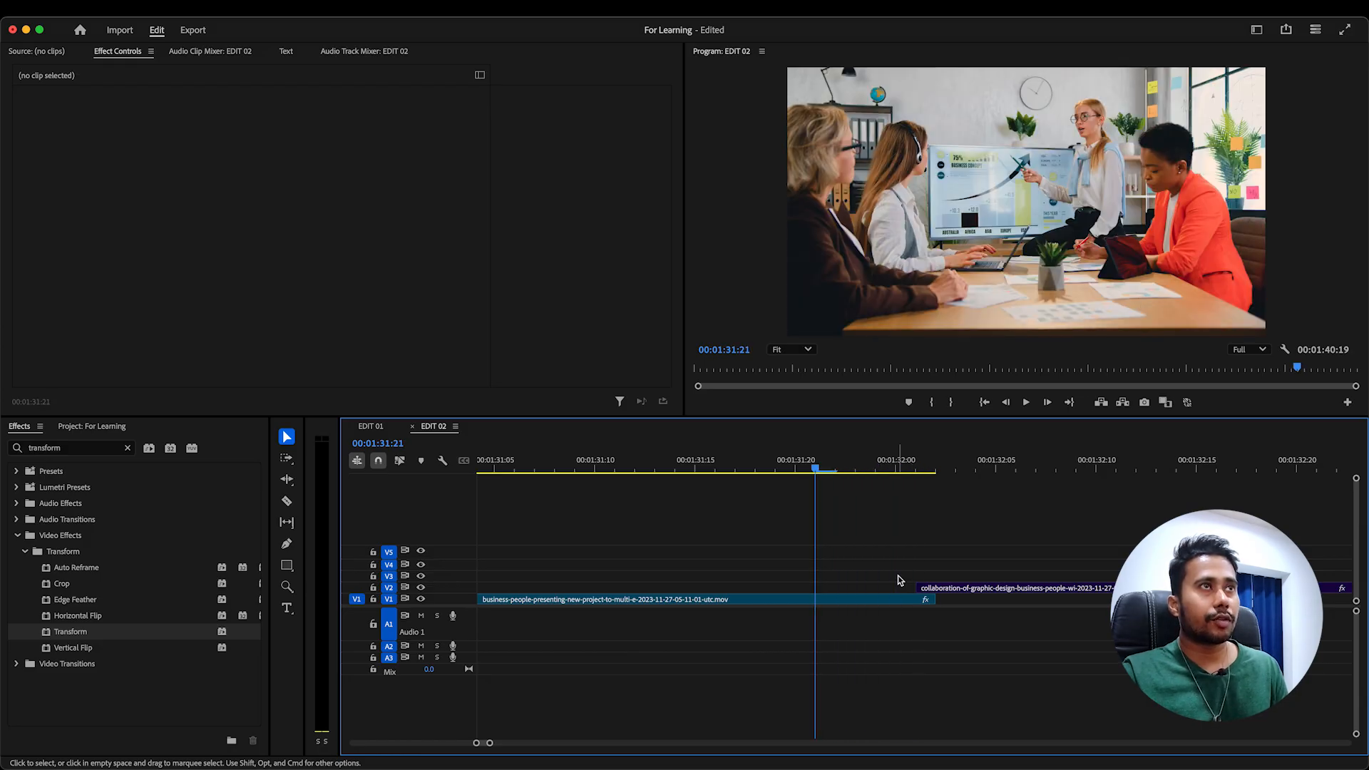
{"action": "key", "text": "Right"}
{"action": "key", "text": "Right"}
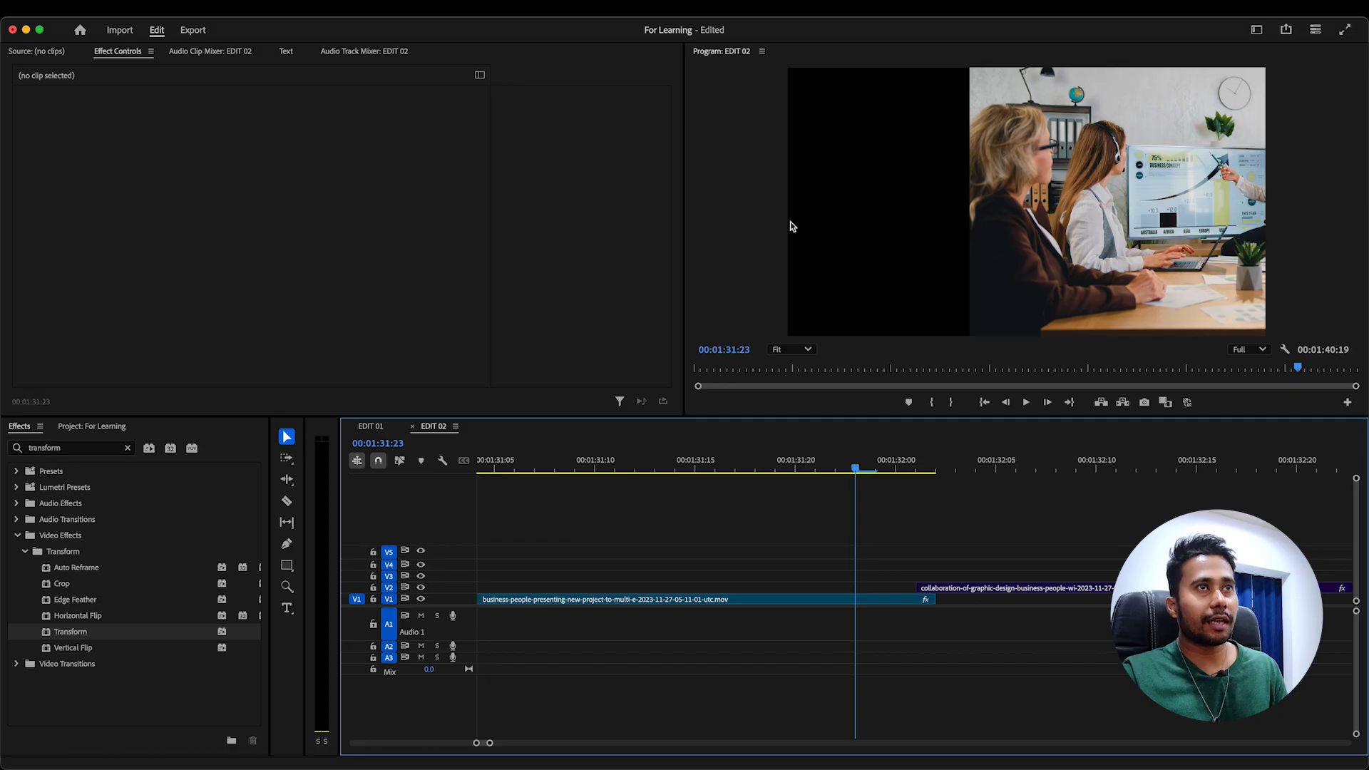
Move the incoming clip on V2 to start at the outgoing clip's first Position keyframe at 00:01:31:21
{"action": "left_click", "coordinate": [885, 600]}
{"action": "left_click_drag", "start_coordinate": [667, 241], "coordinate": [669, 321]}
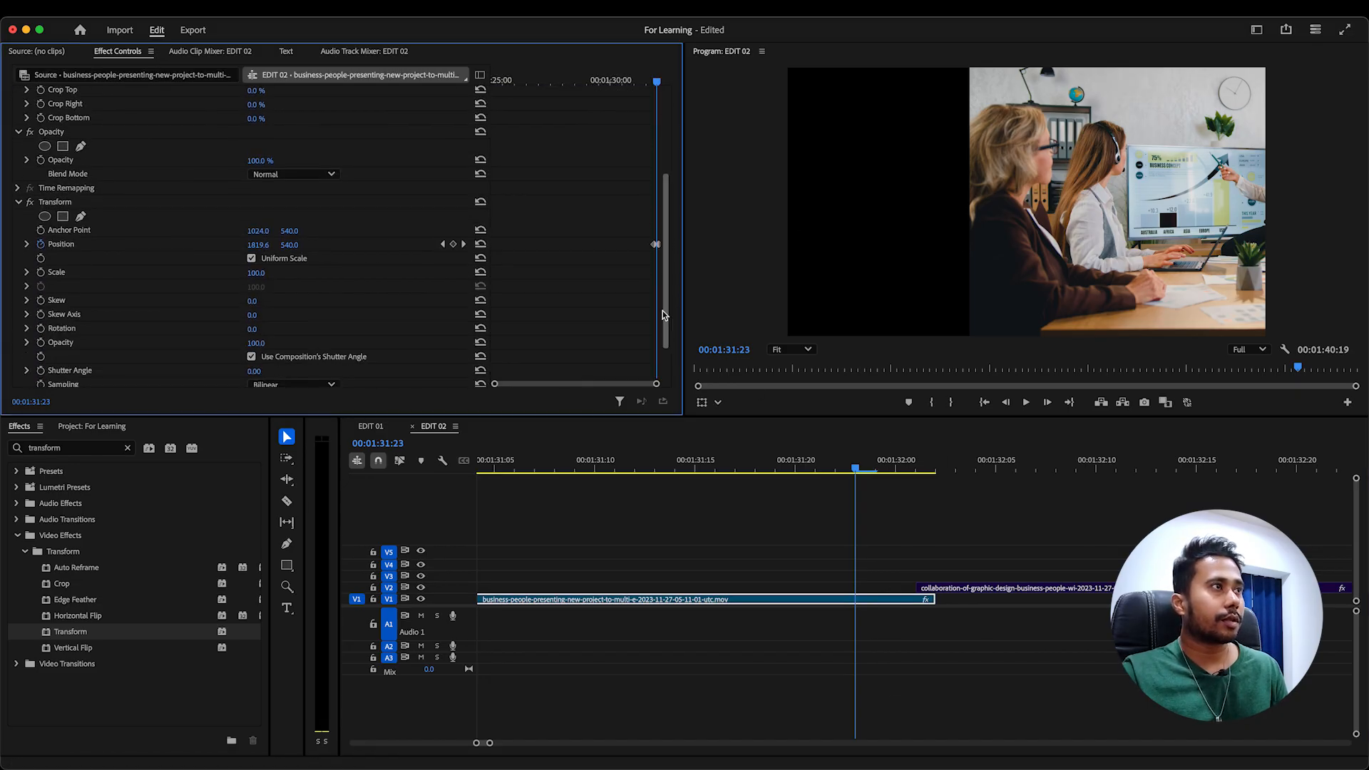
{"action": "left_click", "coordinate": [441, 245]}
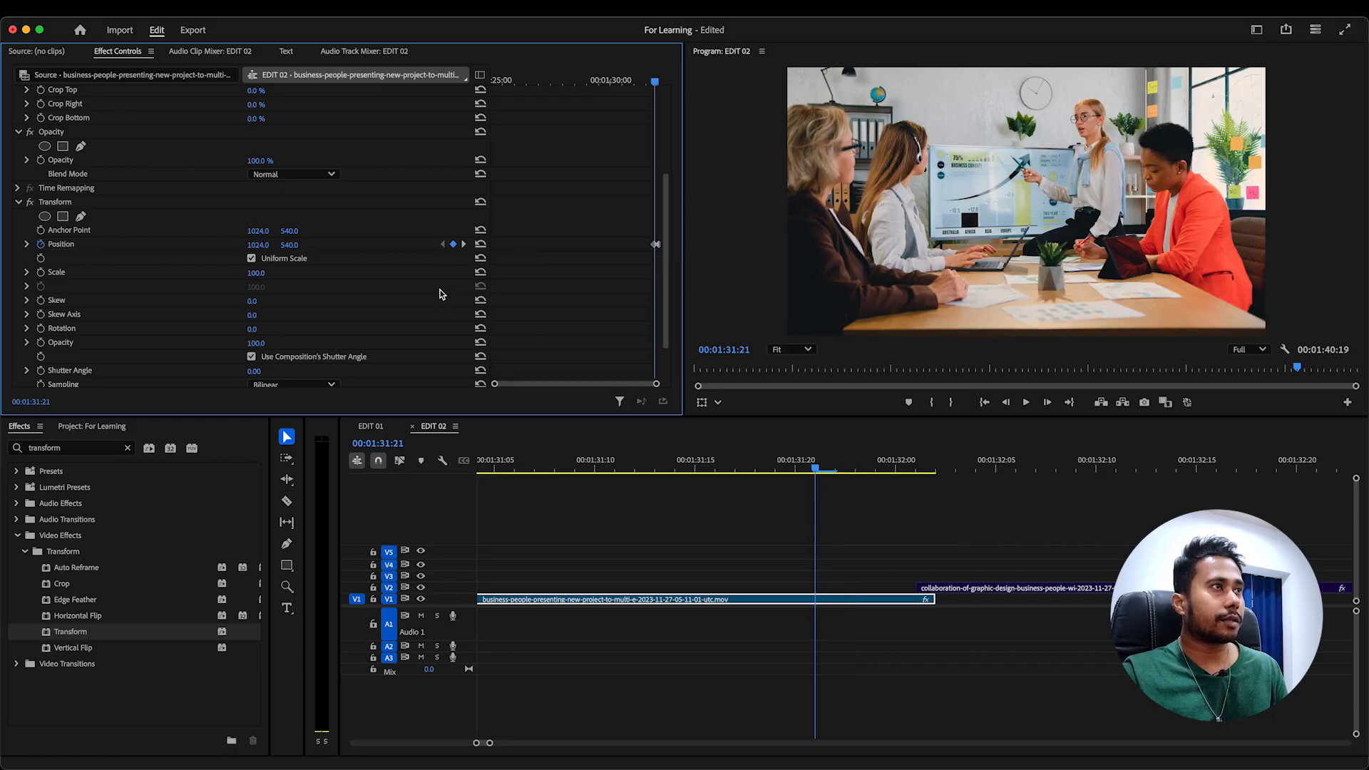
{"action": "key", "text": "="}
{"action": "key", "text": "="}
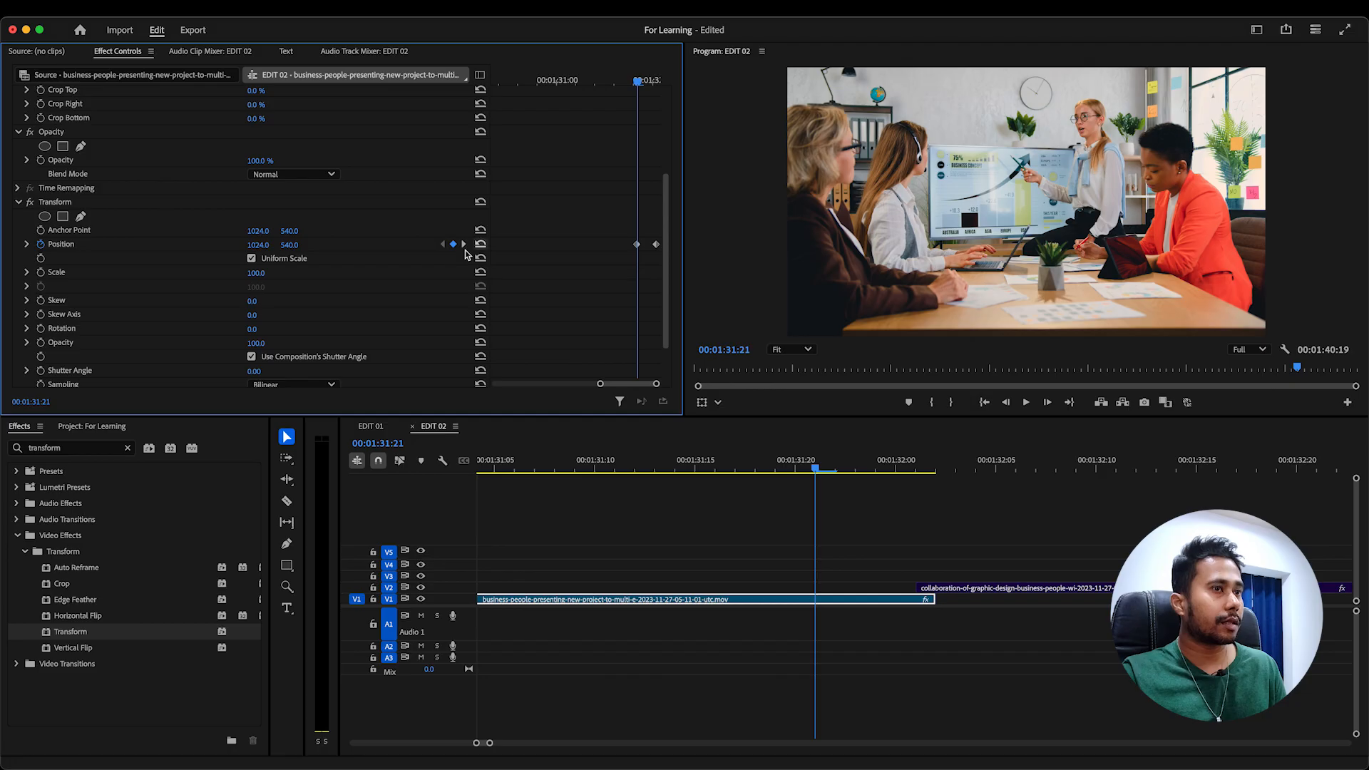
{"action": "left_click_drag", "start_coordinate": [965, 590], "coordinate": [876, 589]}
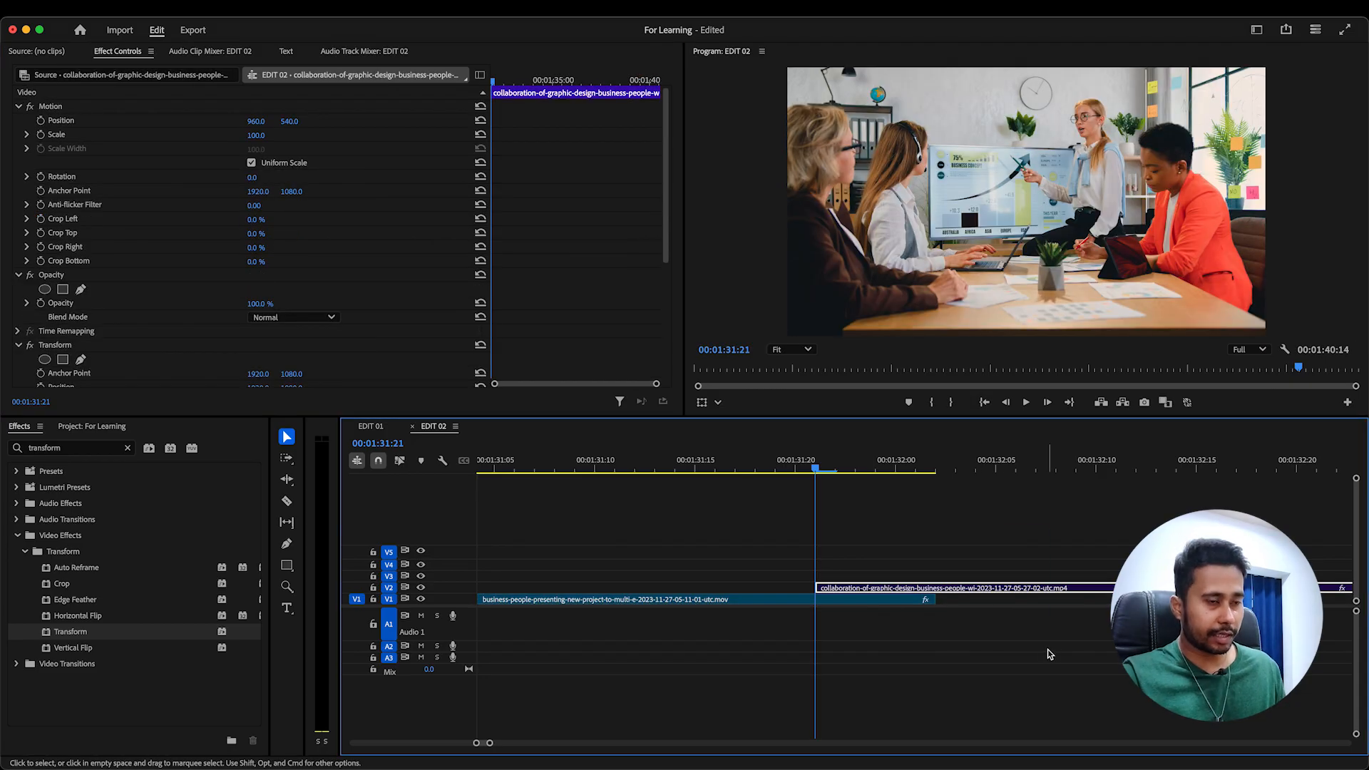
Swap the tracks of the overlapping clips, placing the outgoing clip on V2 and the incoming clip on V1
{"action": "left_click", "coordinate": [894, 605]}
{"action": "left_click_drag", "start_coordinate": [891, 603], "coordinate": [893, 580]}
{"action": "left_click_drag", "start_coordinate": [854, 517], "coordinate": [961, 634]}
{"action": "key", "text": "alt+Down"}
{"action": "left_click", "coordinate": [890, 544]}
{"action": "left_click", "coordinate": [873, 589]}
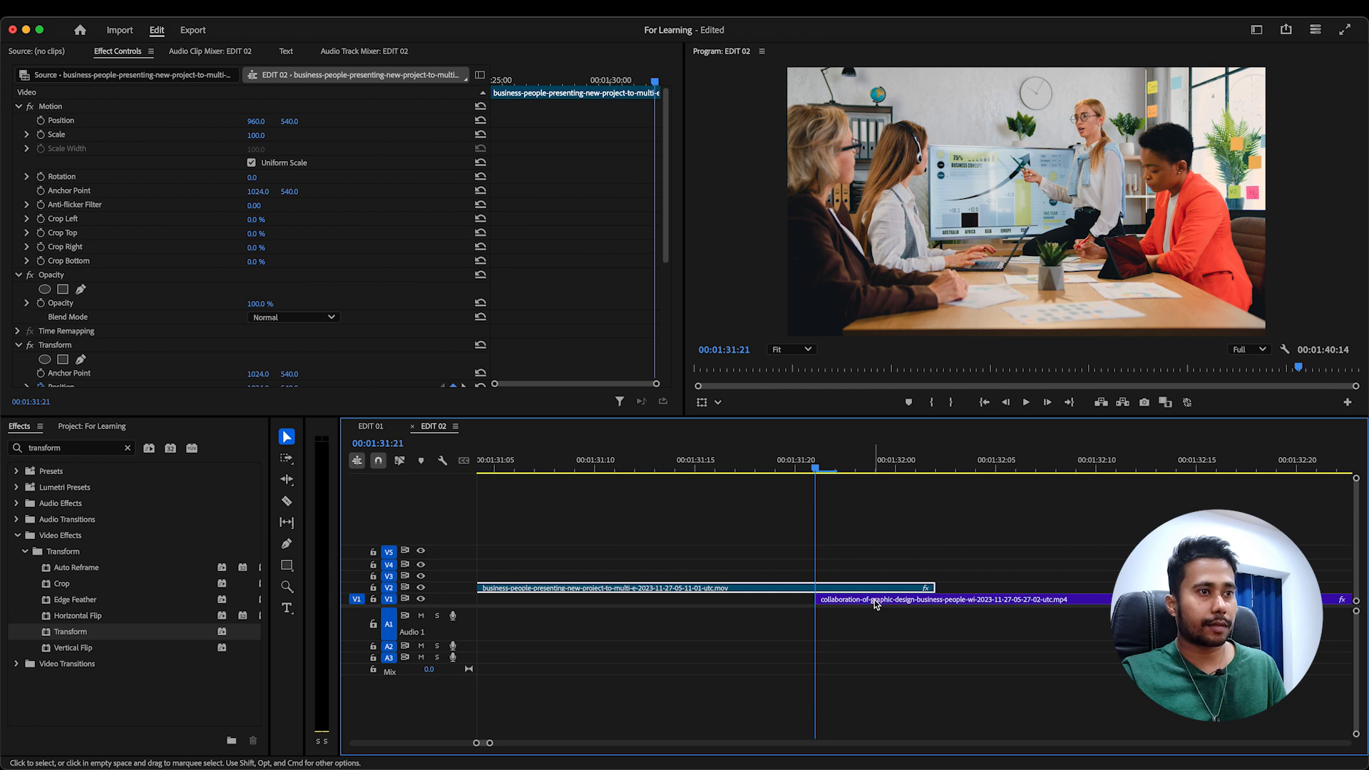
Add Transform Position keyframes to the incoming collaboration clip at 00:01:31:21 and 00:01:32:01
{"action": "left_click", "coordinate": [874, 601]}
{"action": "left_click_drag", "start_coordinate": [664, 249], "coordinate": [662, 321]}
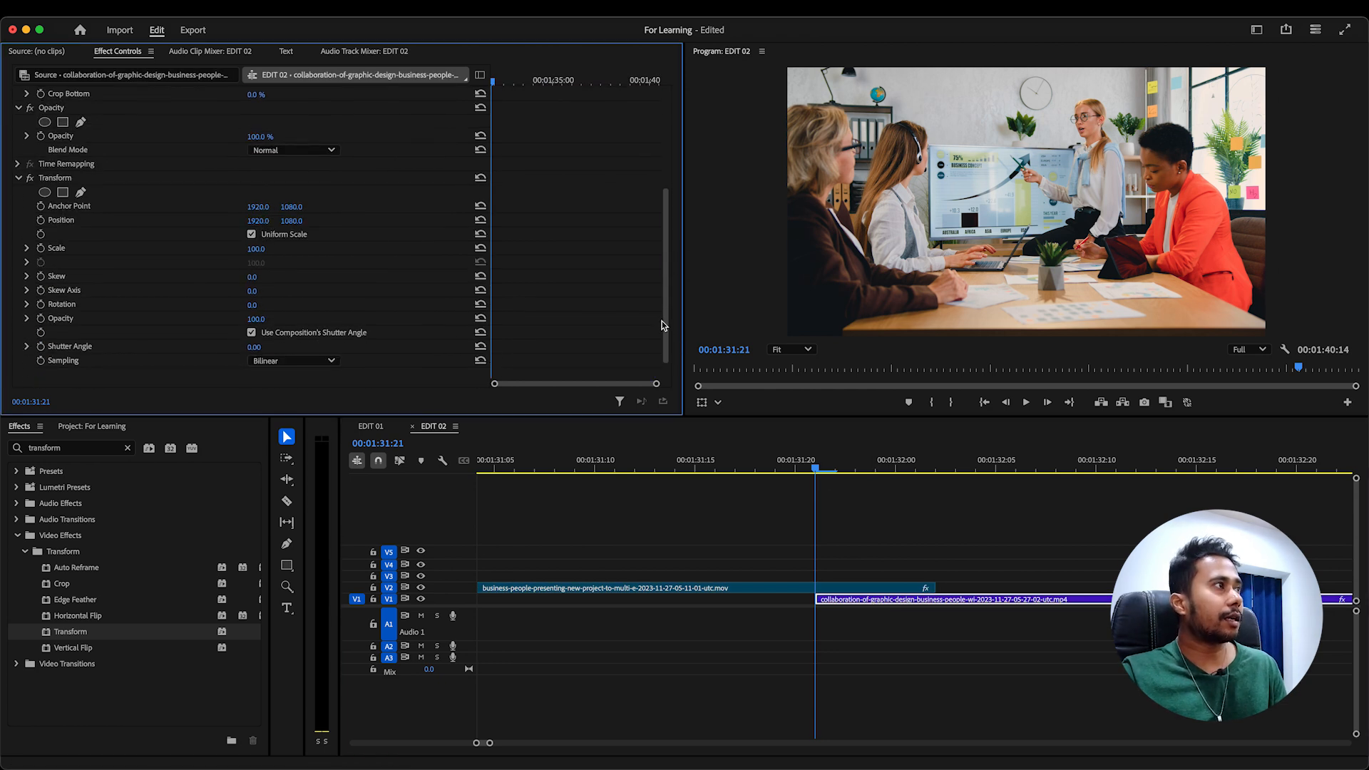
{"action": "left_click", "coordinate": [41, 220]}
{"action": "key", "text": "Right"}
{"action": "key", "text": "Right"}
{"action": "key", "text": "Right"}
{"action": "key", "text": "Right"}
{"action": "key", "text": "Right"}
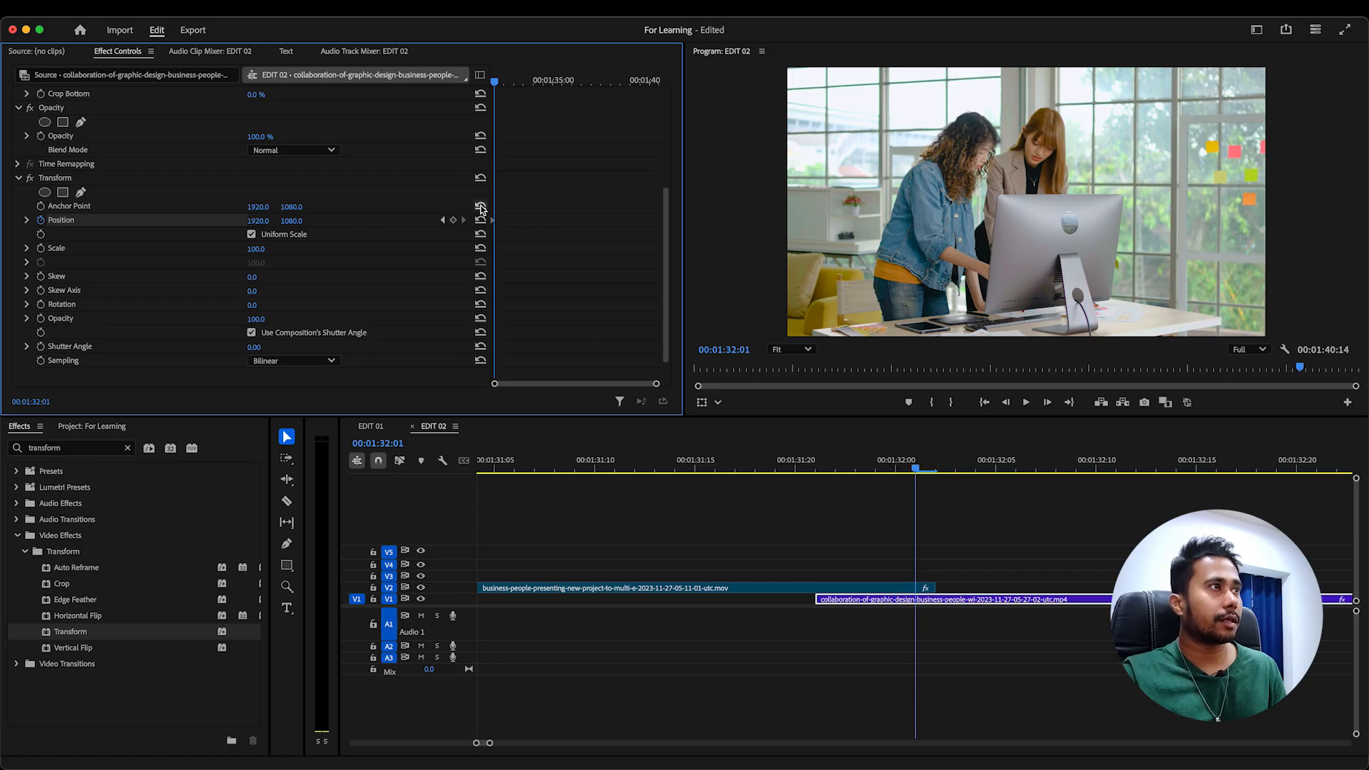
{"action": "left_click", "coordinate": [453, 222]}
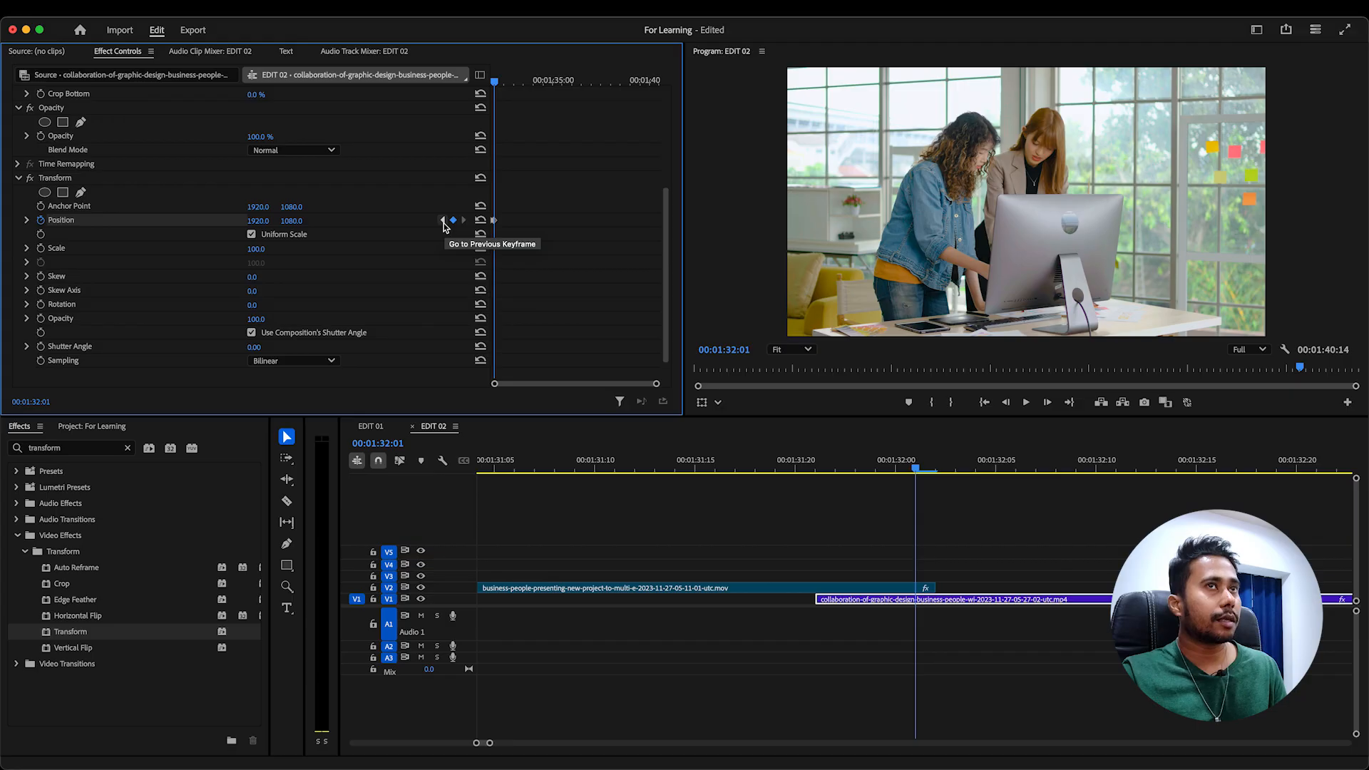
Return to the incoming clip's first Position keyframe at 00:01:31:21 and examine the spacing and frames between its two keyframes
{"action": "left_click", "coordinate": [443, 221]}
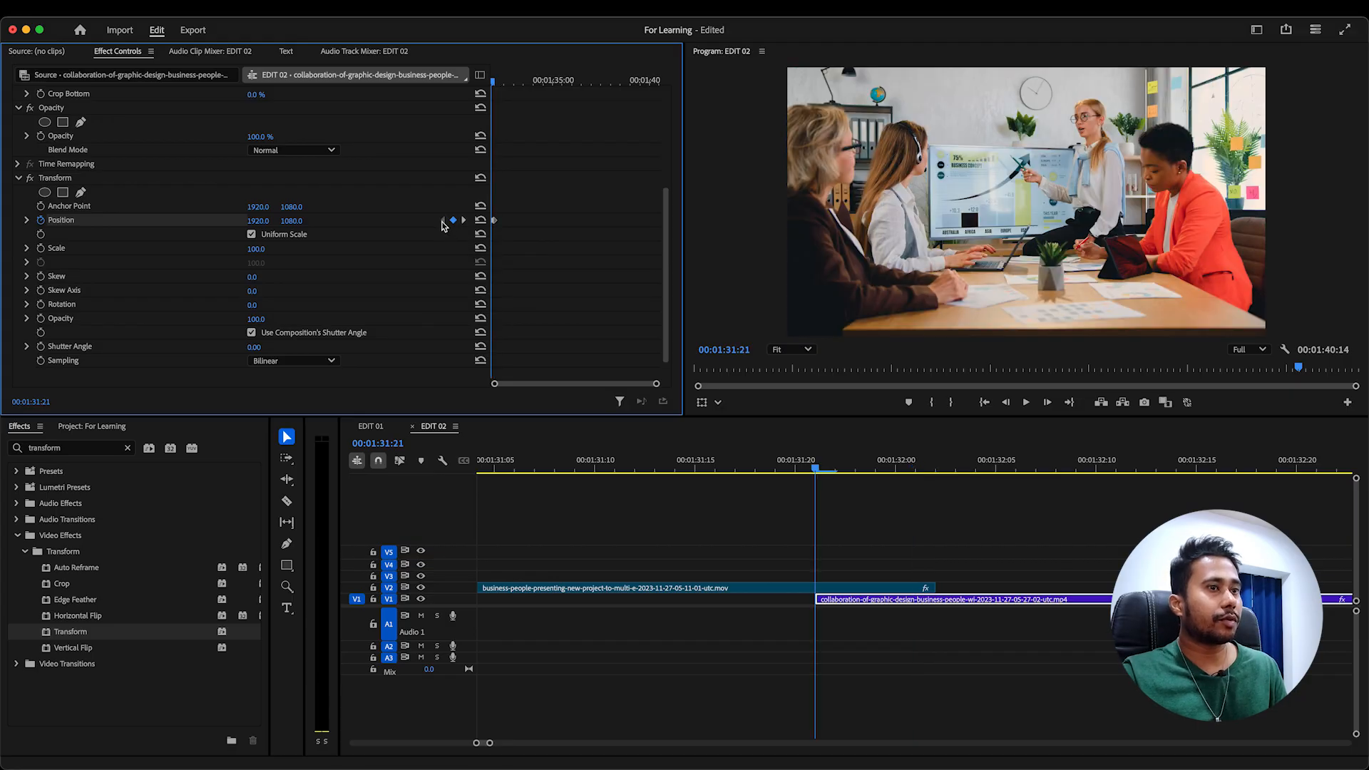
{"action": "key", "text": "Right"}
{"action": "key", "text": "Right"}
{"action": "key", "text": "Right"}
{"action": "key", "text": "Left"}
{"action": "key", "text": "Left"}
{"action": "key", "text": "Left"}
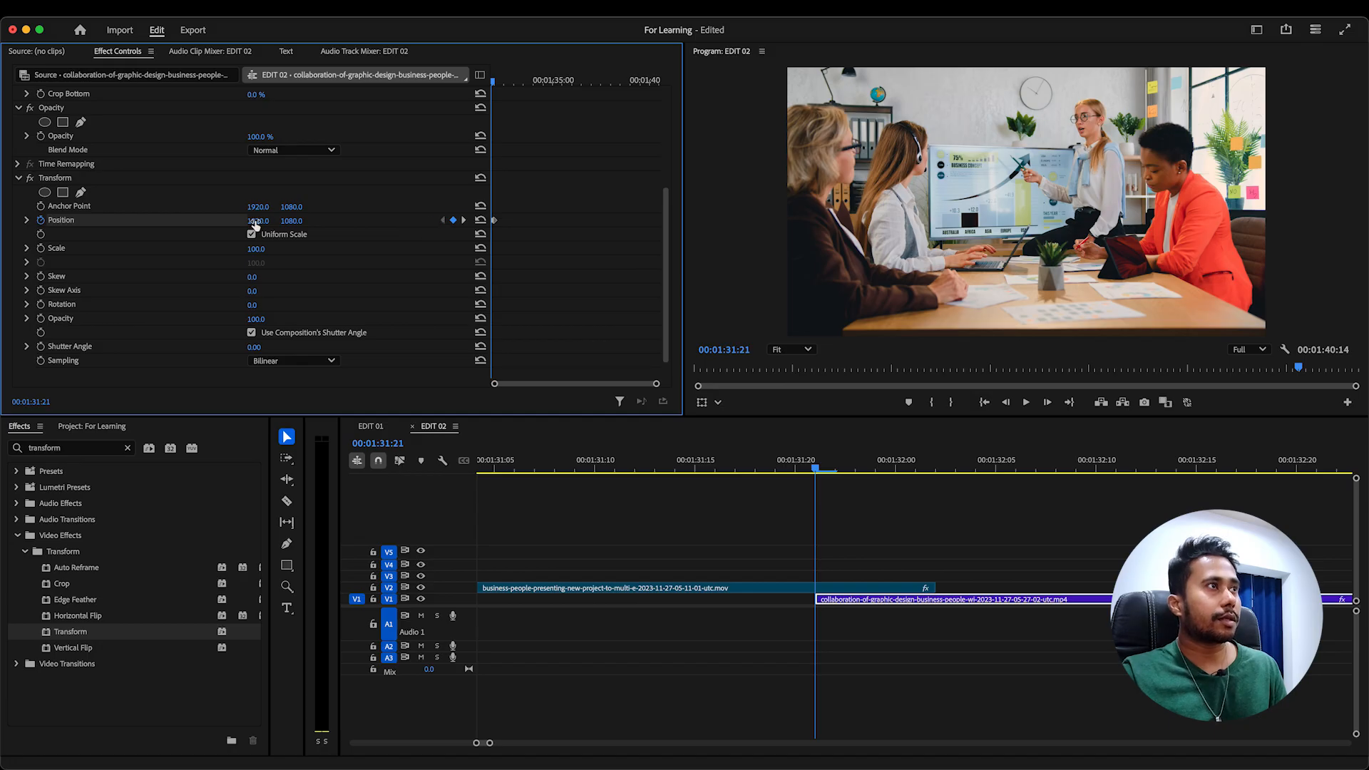
{"action": "key", "text": "="}
{"action": "key", "text": "="}
{"action": "key", "text": "="}
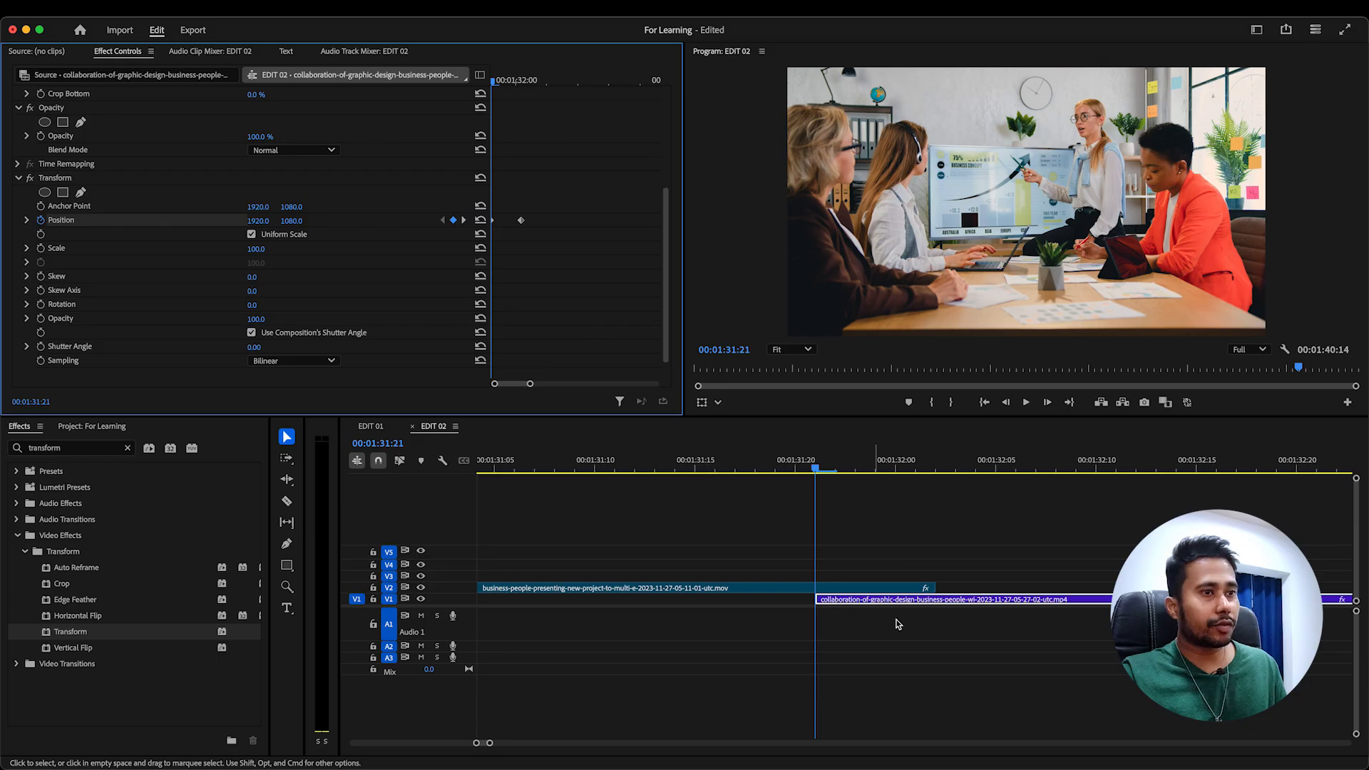
Disable the outgoing clip on V2 and select the incoming clip on V1
{"action": "left_click", "coordinate": [882, 594]}
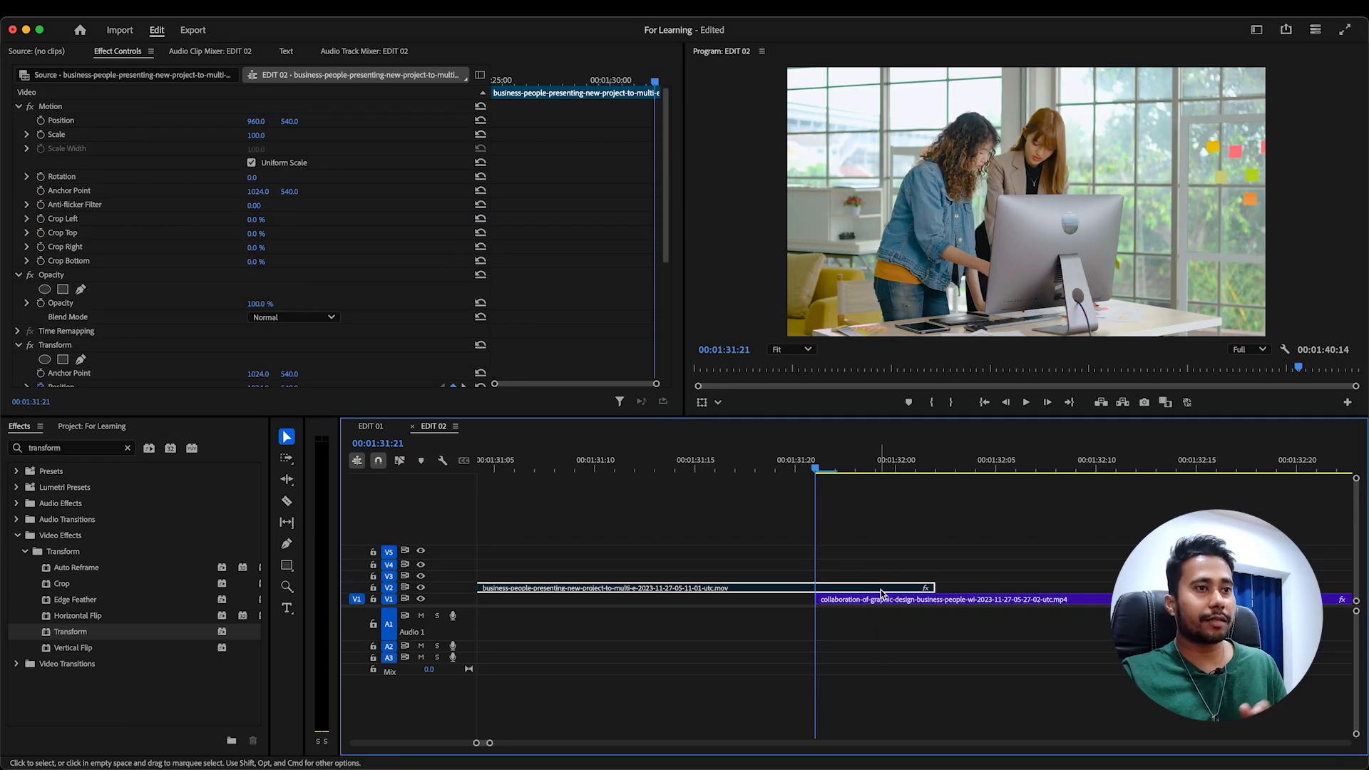
{"action": "left_click", "coordinate": [882, 601]}
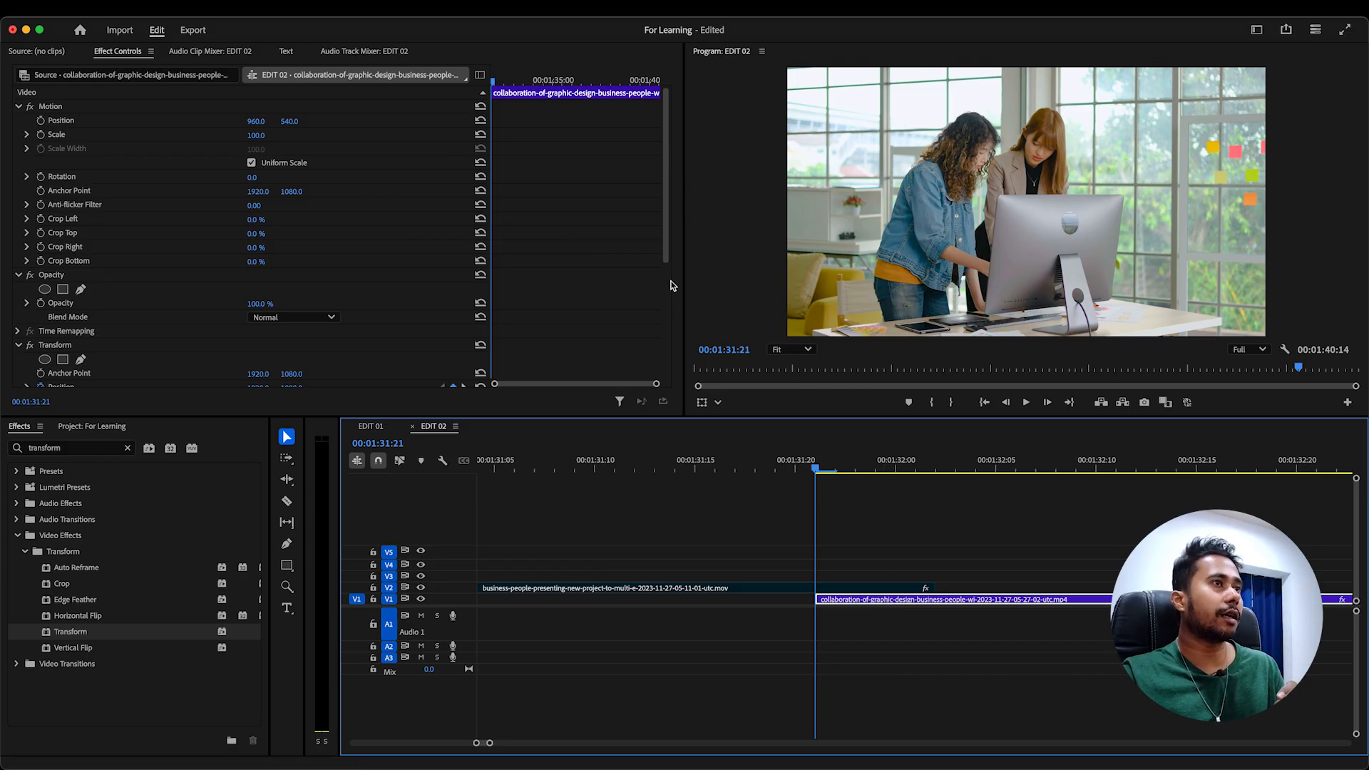
Set the horizontal Transform Position of the incoming clip's first keyframe to -2165, moving it fully out of frame
{"action": "scroll", "coordinate": [297, 229], "scroll_direction": "down", "scroll_amount": 5}
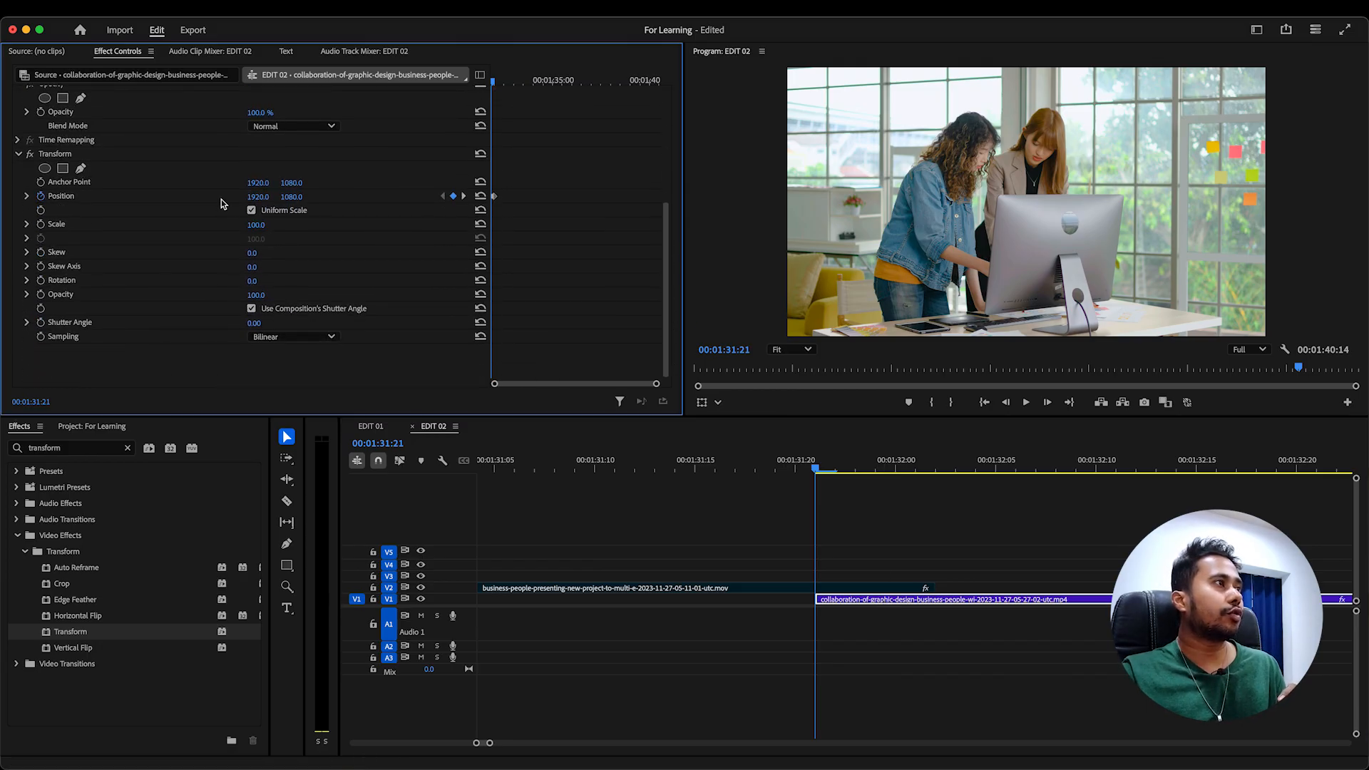
{"action": "mouse_move", "coordinate": [258, 197]}
{"action": "left_mouse_down"}
{"action": "mouse_move", "coordinate": [235, 198]}
{"action": "mouse_move", "coordinate": [296, 192]}
{"action": "mouse_move", "coordinate": [235, 196]}
{"action": "mouse_move", "coordinate": [284, 202]}
{"action": "mouse_move", "coordinate": [251, 200]}
{"action": "left_mouse_up"}
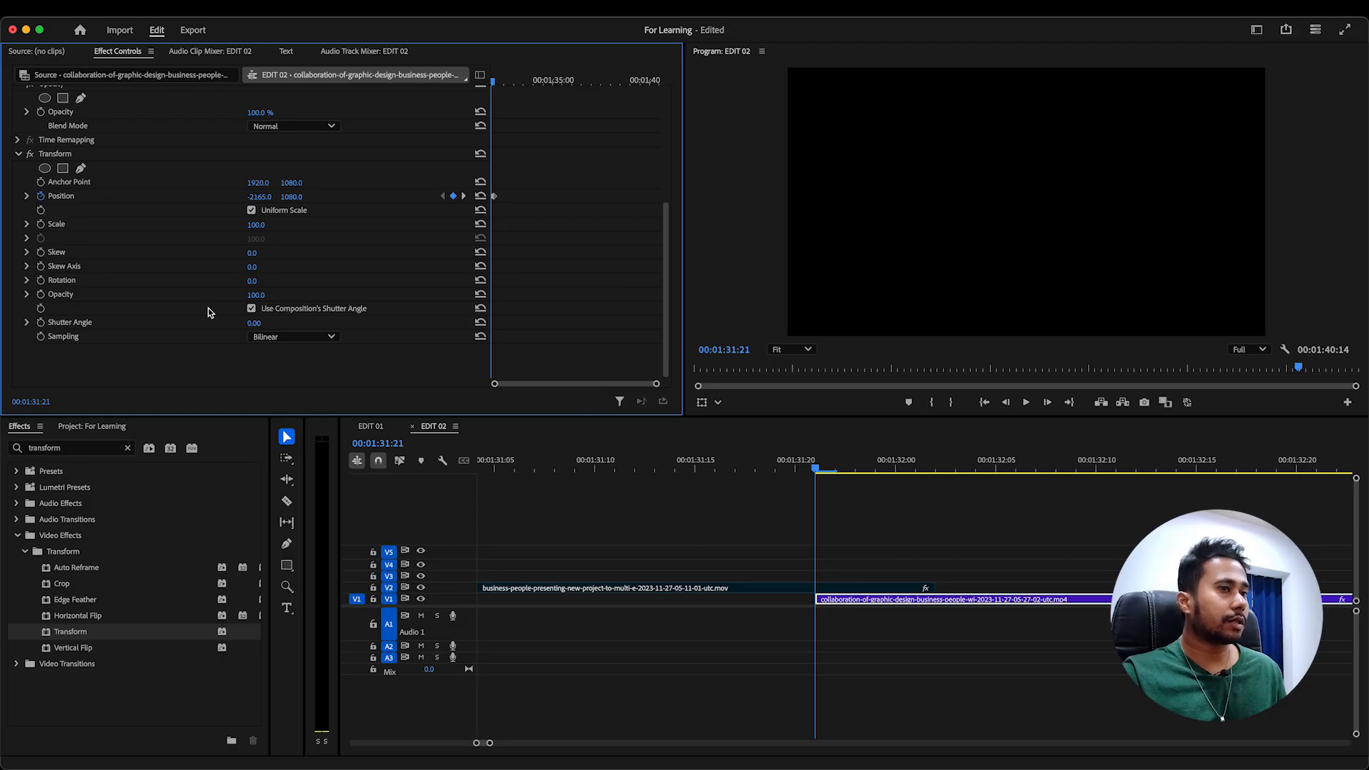
{"action": "left_click", "coordinate": [760, 515]}
Re-enable the outgoing business-people clip on V2 and clear the selection
{"action": "left_click", "coordinate": [794, 588]}
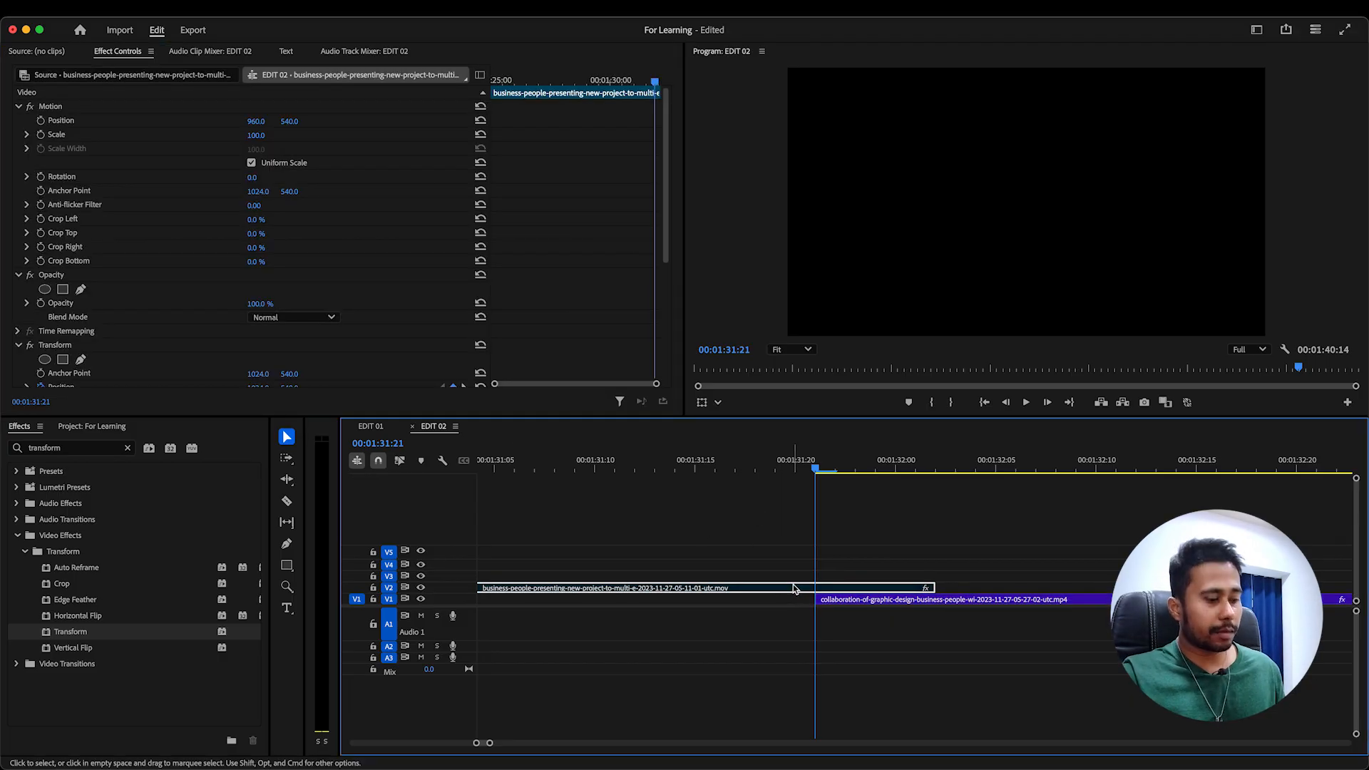
{"action": "key", "text": "shift+super+e"}
{"action": "left_click", "coordinate": [766, 516]}
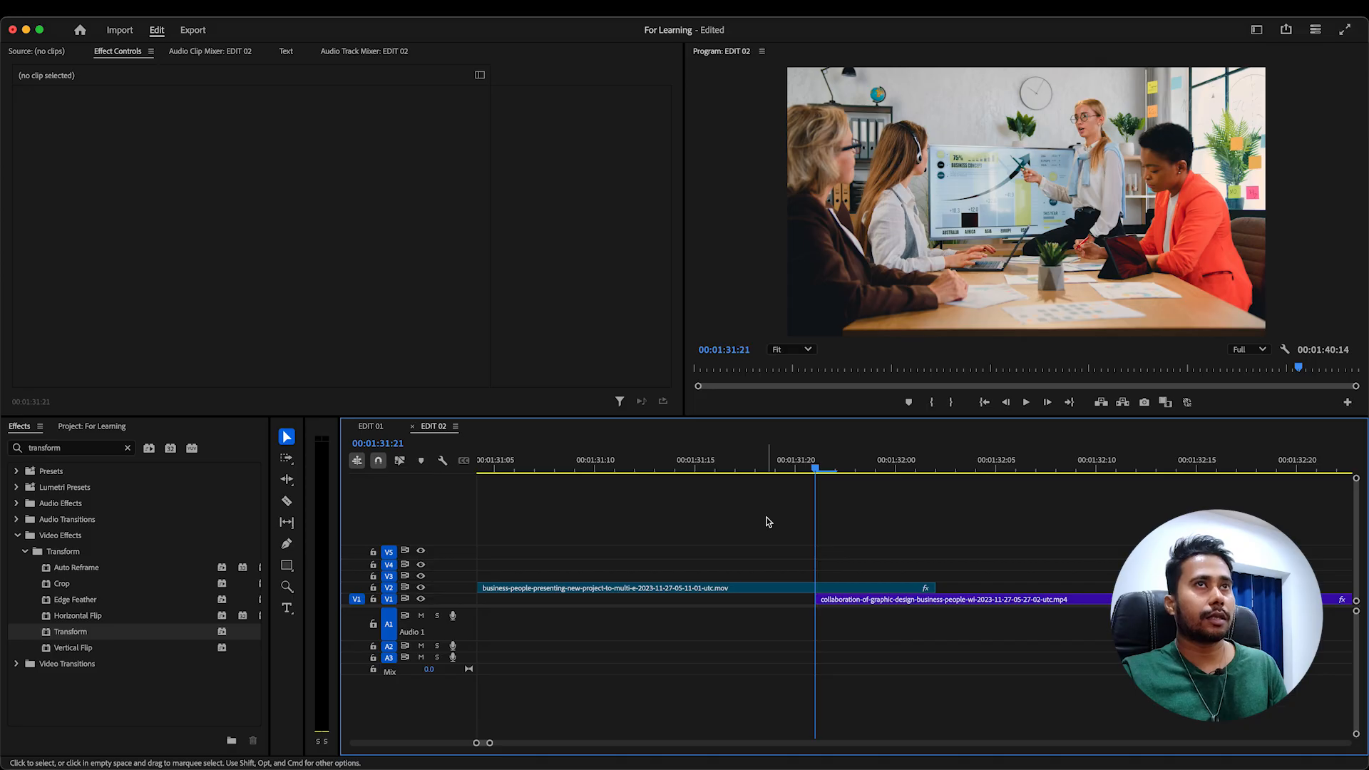
Play the slide between the overlapping clips and step back frame by frame to 00:01:31:21
{"action": "key", "text": "space"}
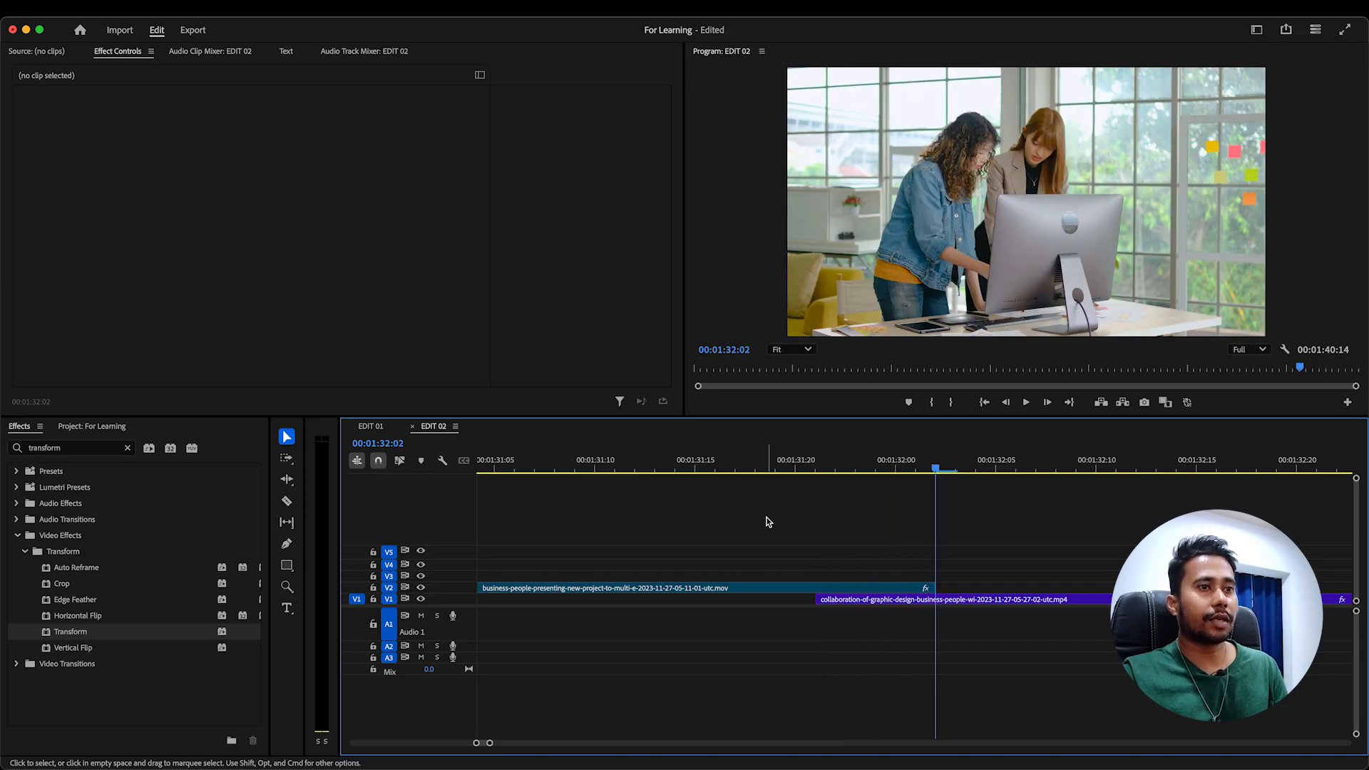
{"action": "key", "text": "Left"}
{"action": "key", "text": "Left"}
{"action": "key", "text": "Left"}
{"action": "key", "text": "Left"}
{"action": "key", "text": "Left"}
{"action": "key", "text": "Left"}
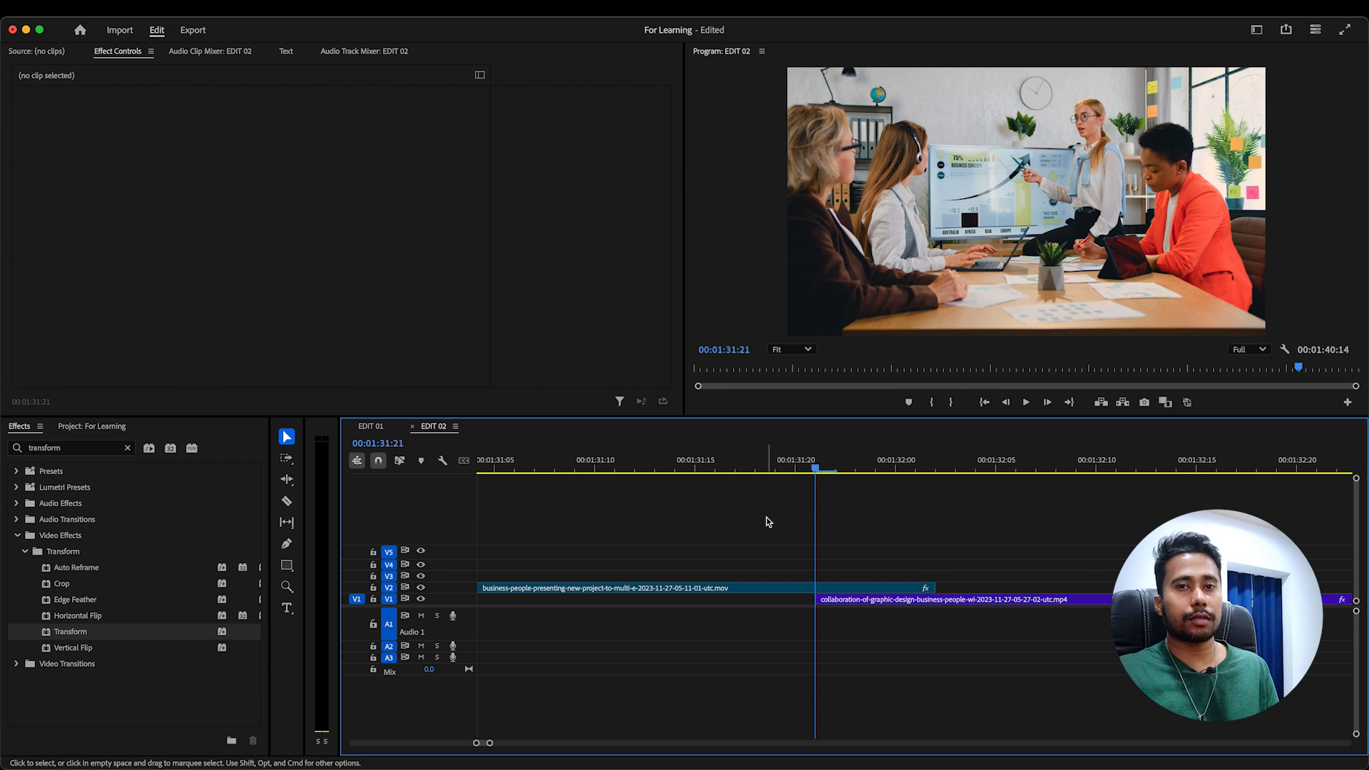
Set the Transform Shutter Angle of the outgoing clip on V2 to 180
{"action": "left_click", "coordinate": [833, 588]}
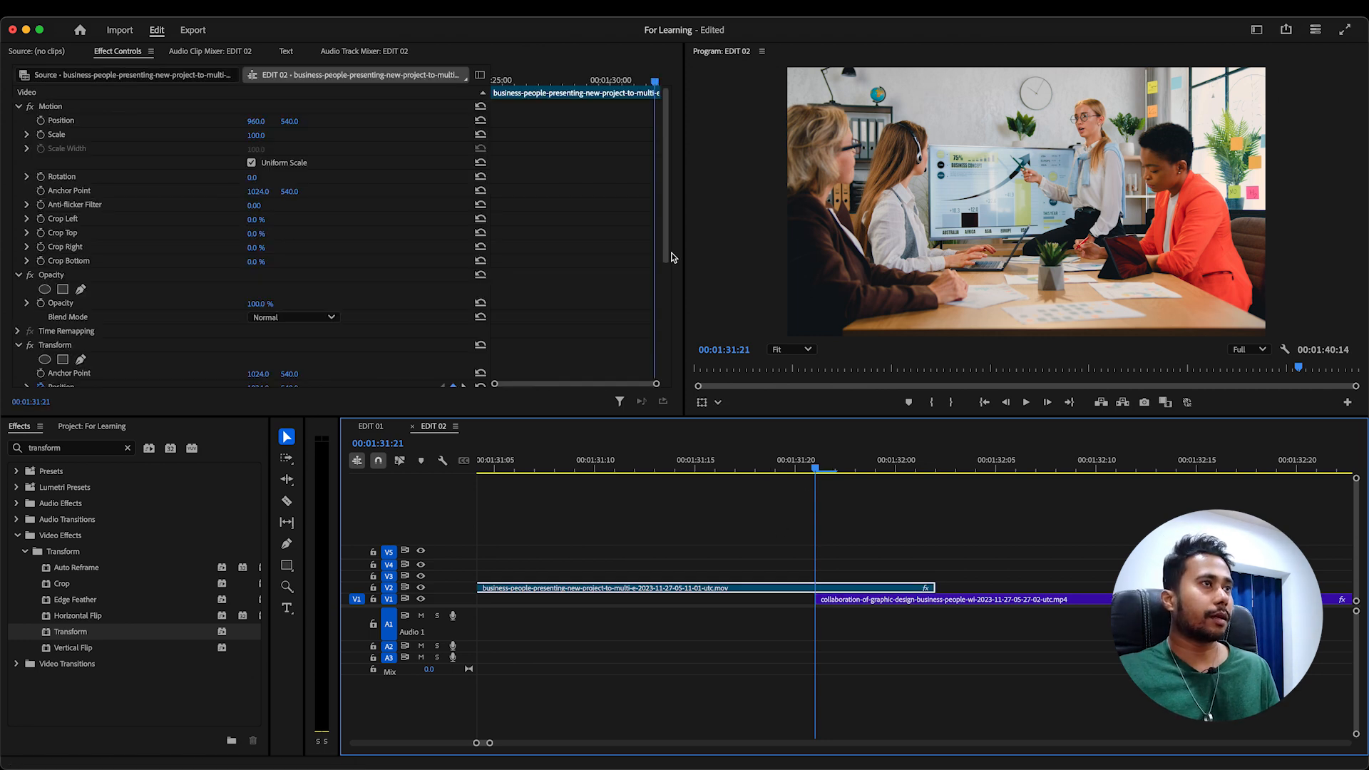
{"action": "scroll", "coordinate": [677, 335], "scroll_direction": "down", "scroll_amount": 5}
{"action": "scroll", "coordinate": [678, 335], "scroll_direction": "down", "scroll_amount": 3}
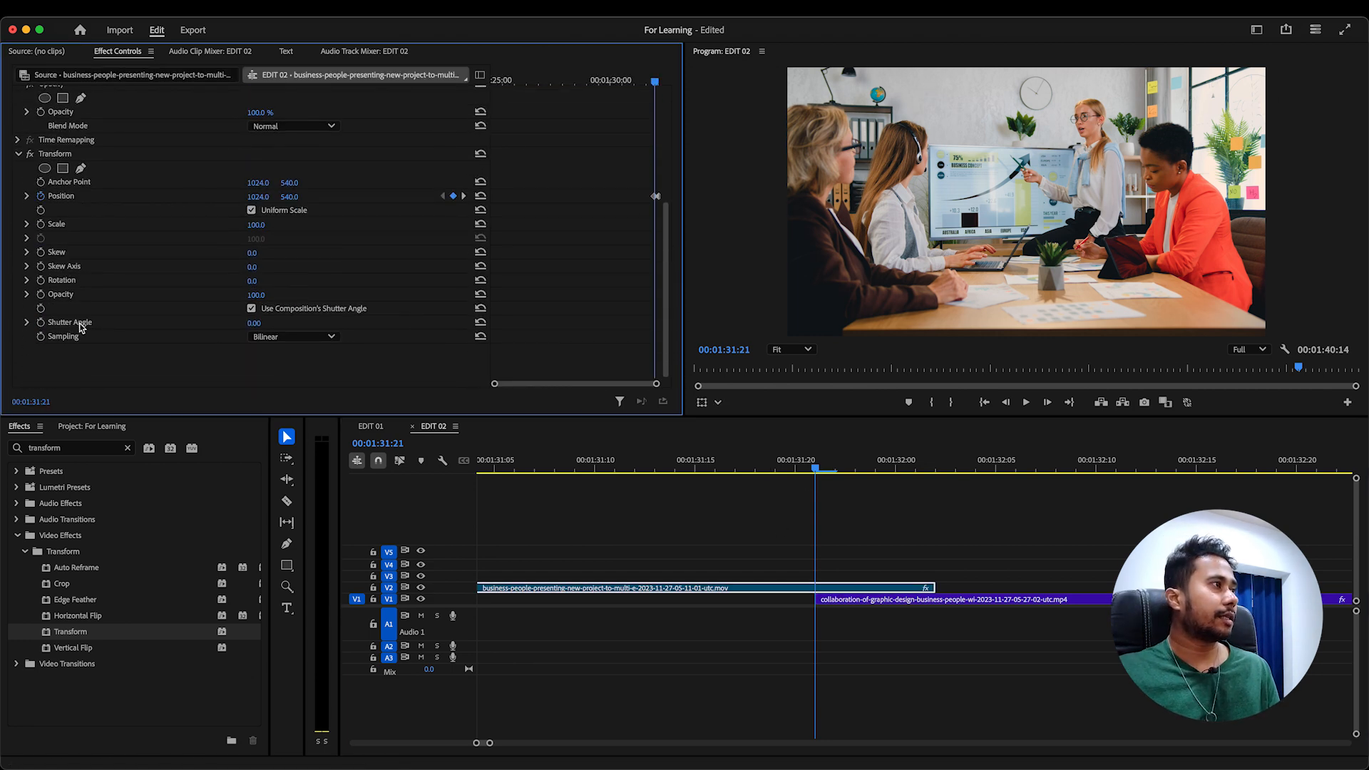
{"action": "left_click", "coordinate": [254, 323]}
{"action": "type", "text": "180"}
{"action": "key", "text": "Return"}
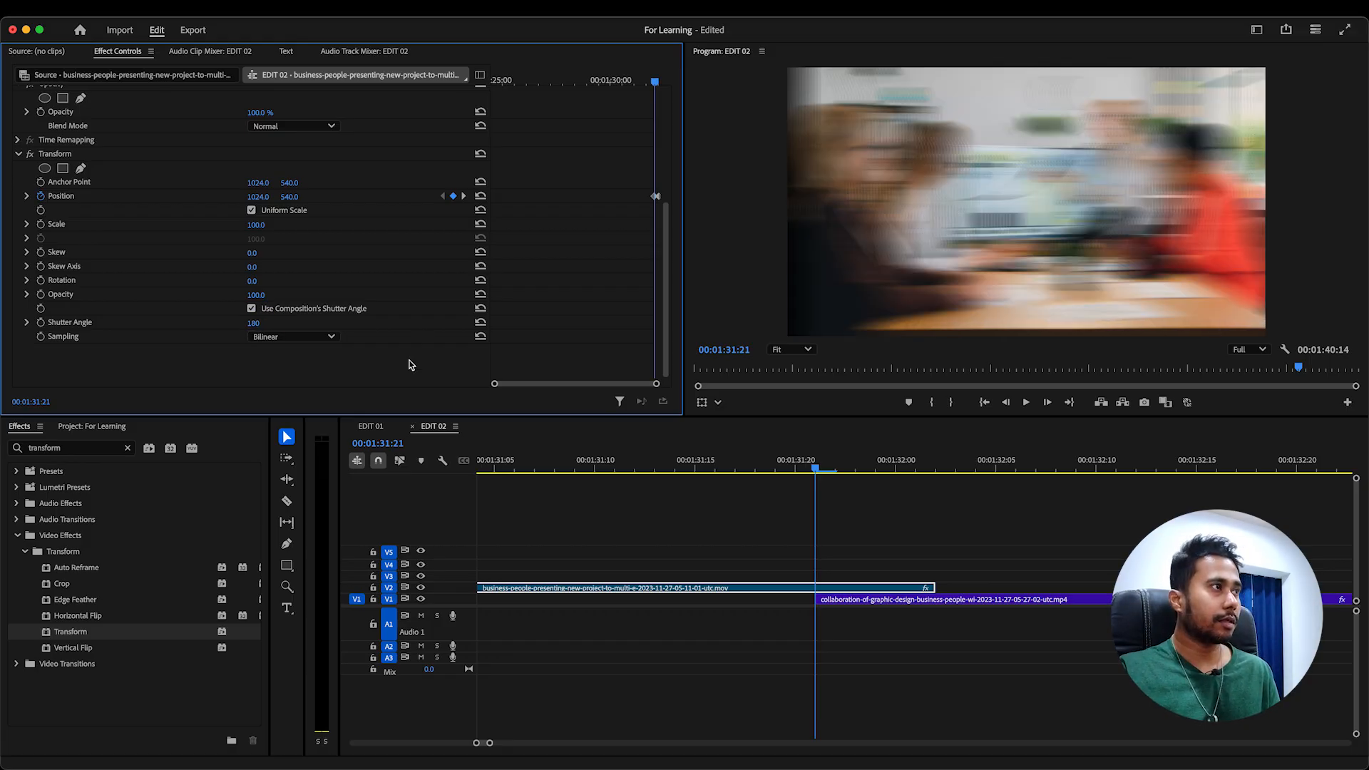
Set the Transform Shutter Angle of the incoming collaboration clip on V1 to 180 and save the project
{"action": "left_click", "coordinate": [850, 600]}
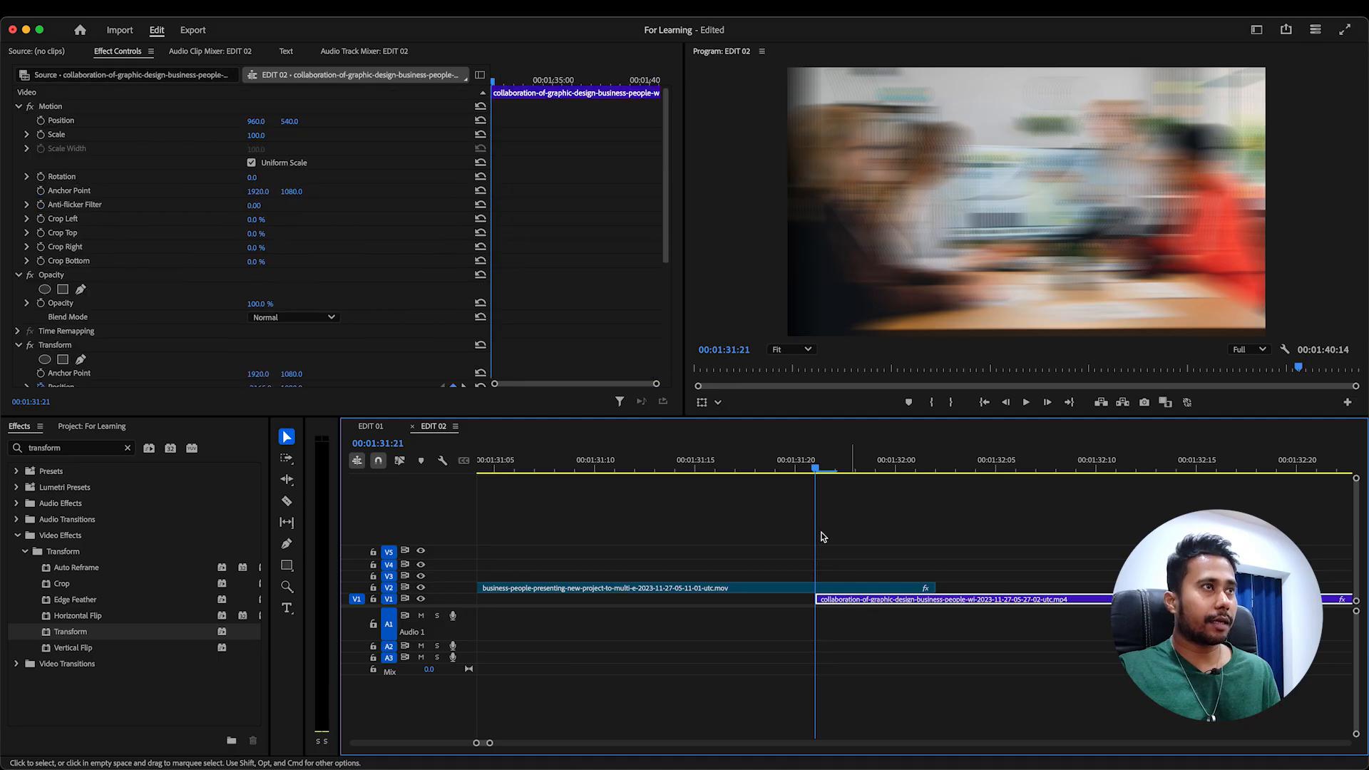
{"action": "left_click_drag", "start_coordinate": [666, 251], "coordinate": [666, 383]}
{"action": "left_click", "coordinate": [255, 323]}
{"action": "type", "text": "180"}
{"action": "key", "text": "Return"}
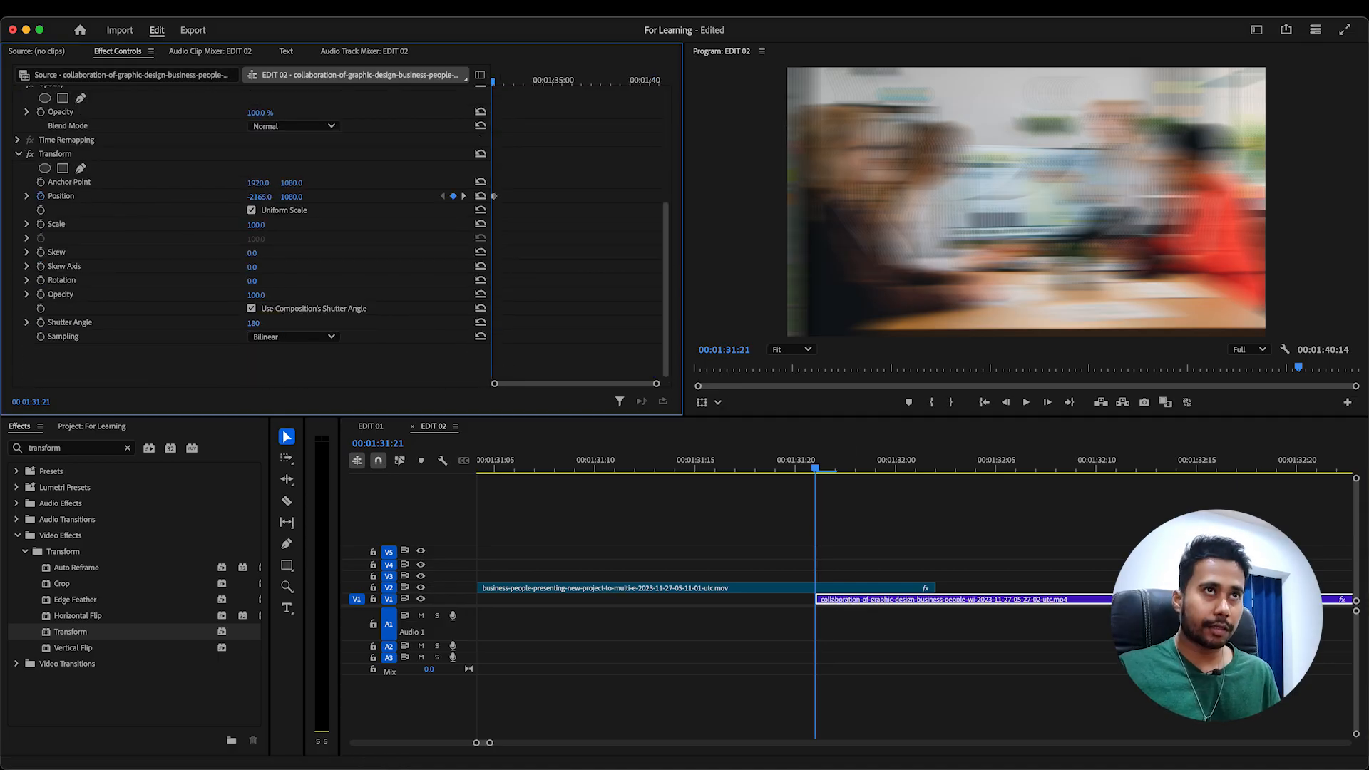
{"action": "left_click", "coordinate": [877, 507]}
{"action": "key", "text": "super+s"}
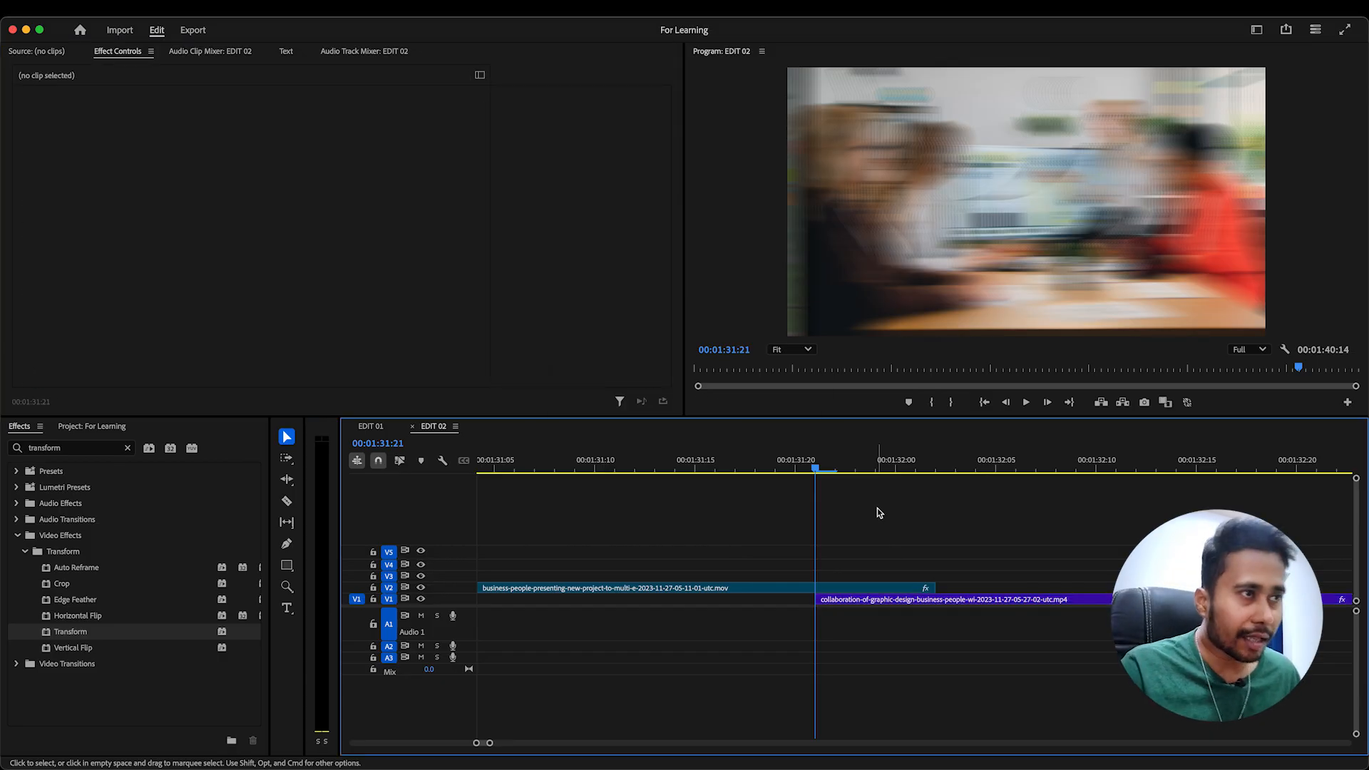
Play back the slide transition with motion blur, starting ahead of the overlap
{"action": "left_click", "coordinate": [534, 467]}
{"action": "key", "text": "minus"}
{"action": "left_click", "coordinate": [773, 470]}
{"action": "key", "text": "space"}
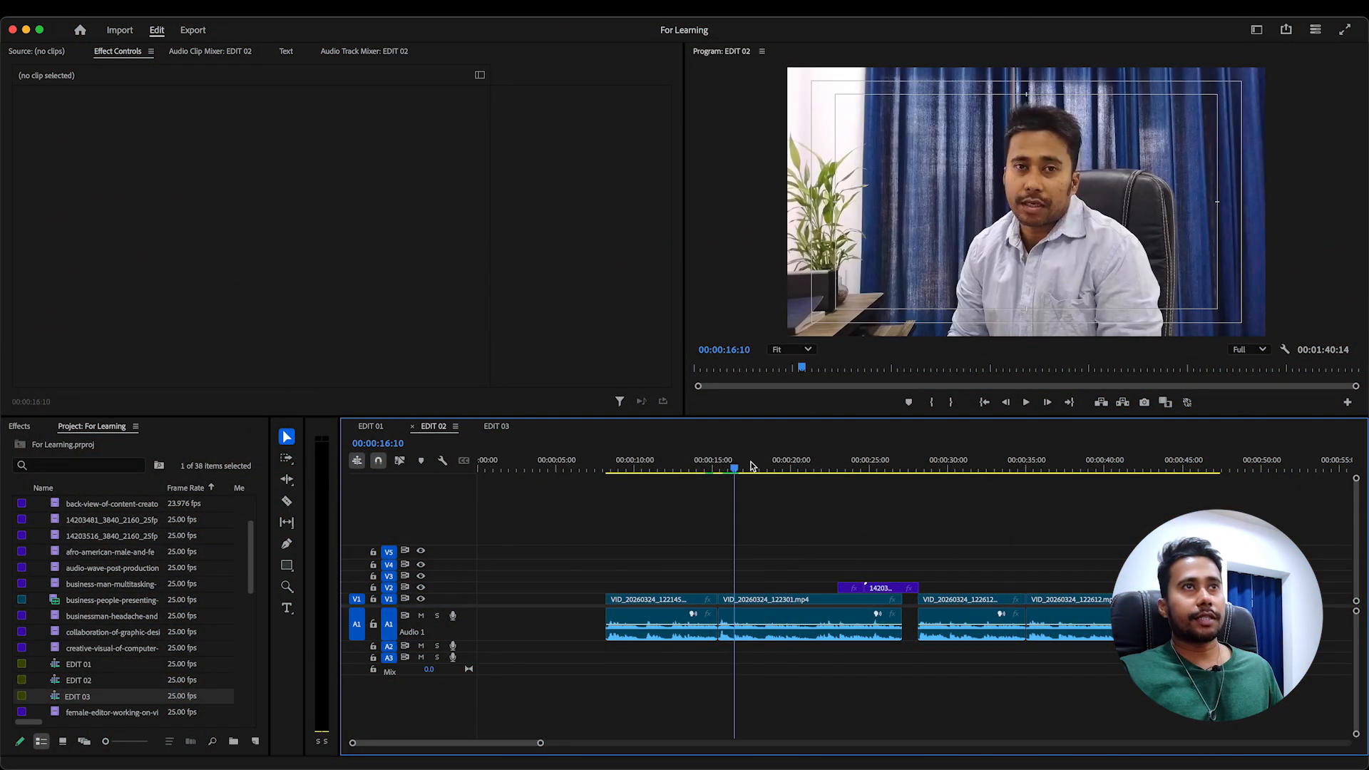
Scale the computer-programming clip on V2 to 41 at 00:00:23:07 and place it in the lower-left area of the video frame
{"action": "left_click_drag", "start_coordinate": [751, 466], "coordinate": [767, 467]}
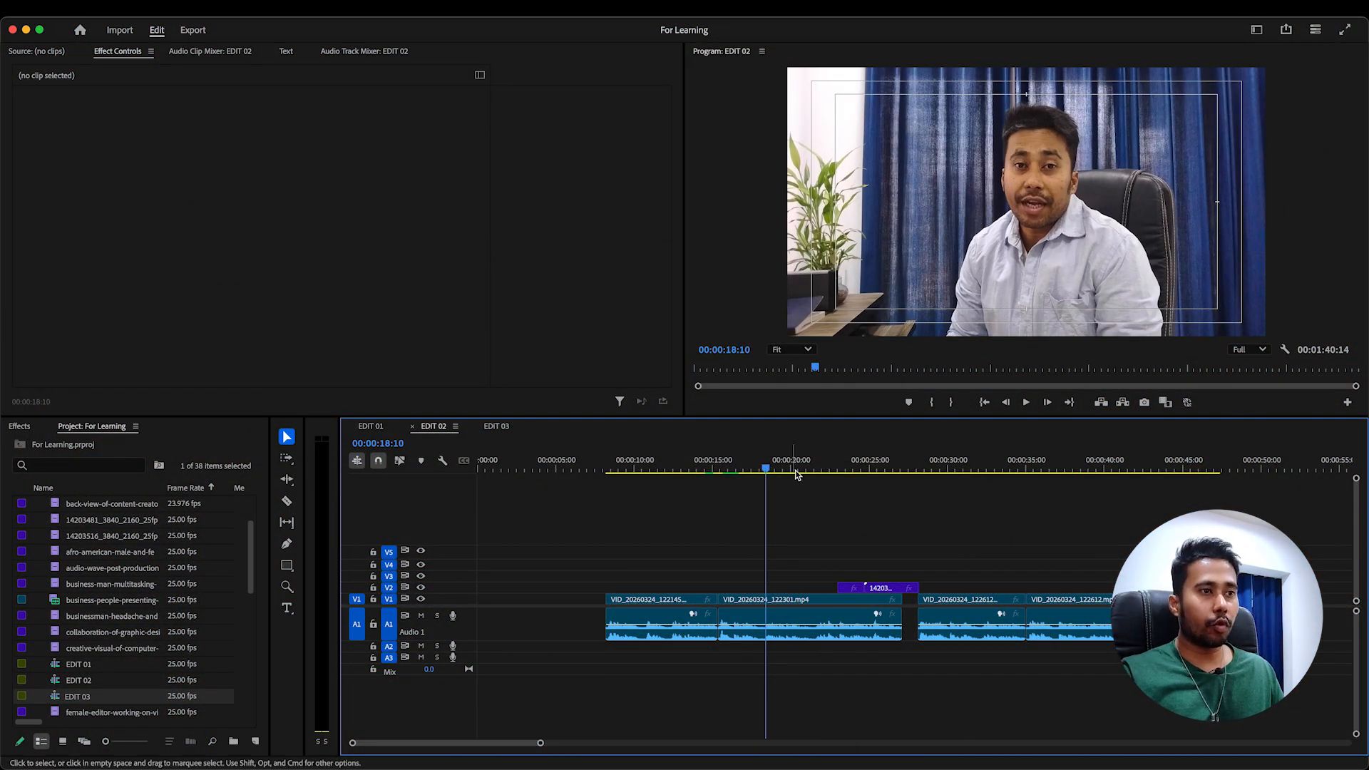
{"action": "left_click", "coordinate": [843, 463]}
{"action": "left_click", "coordinate": [853, 588]}
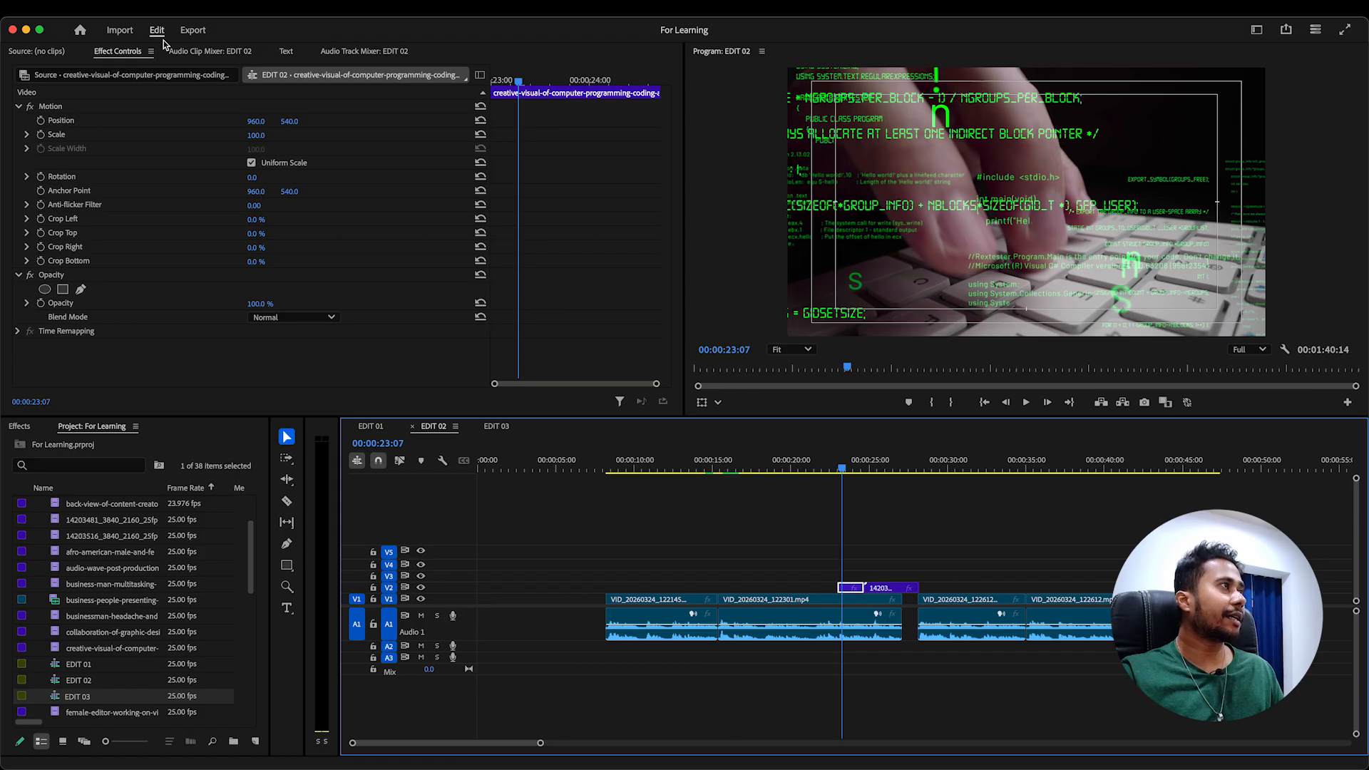
{"action": "left_click", "coordinate": [68, 108]}
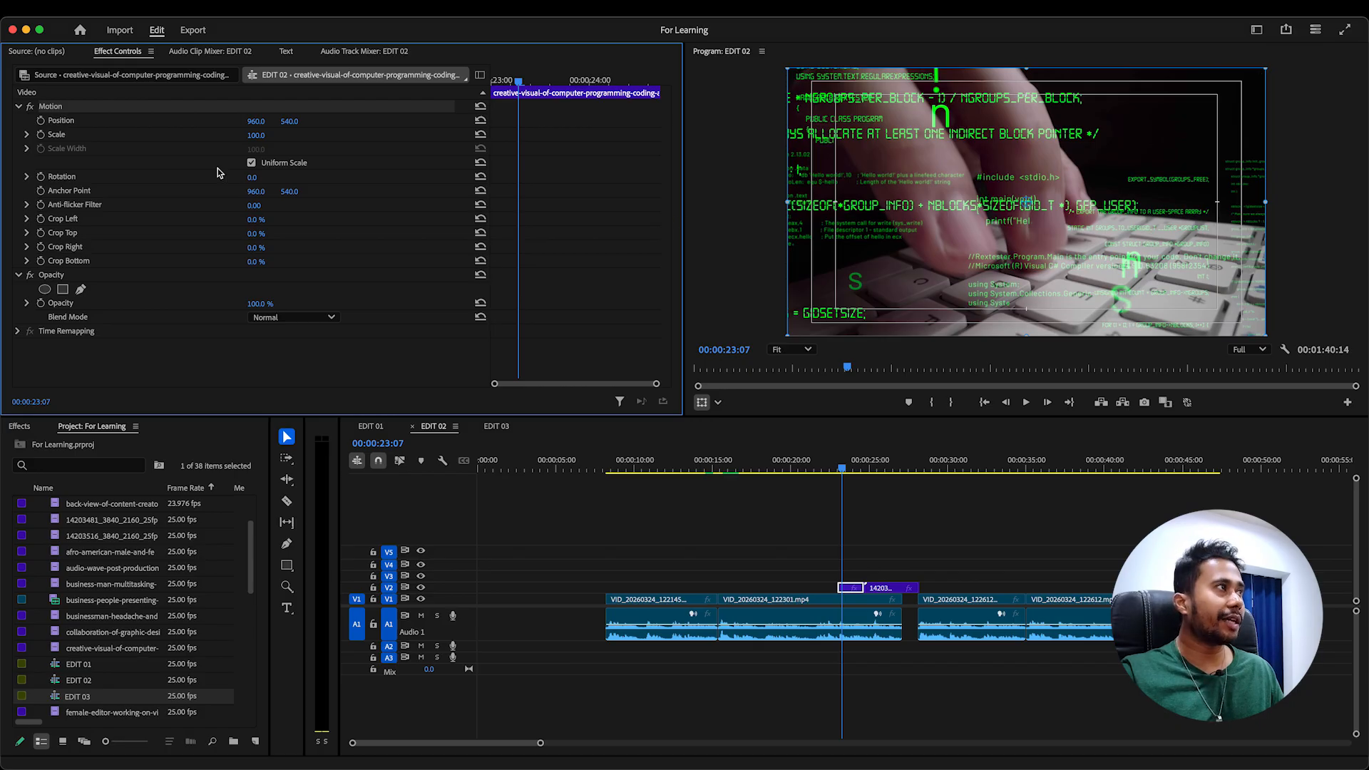
{"action": "left_click_drag", "start_coordinate": [255, 136], "coordinate": [212, 121]}
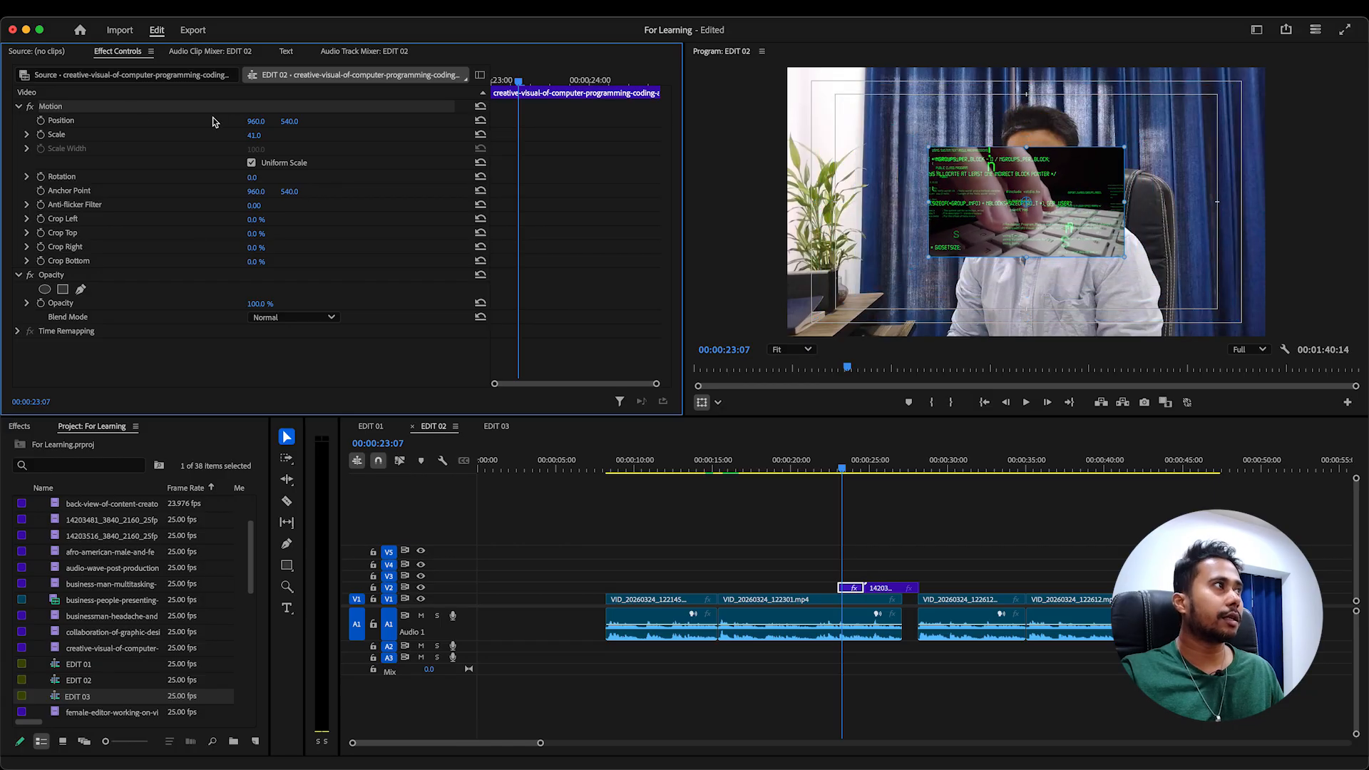
{"action": "left_click_drag", "start_coordinate": [989, 194], "coordinate": [877, 261]}
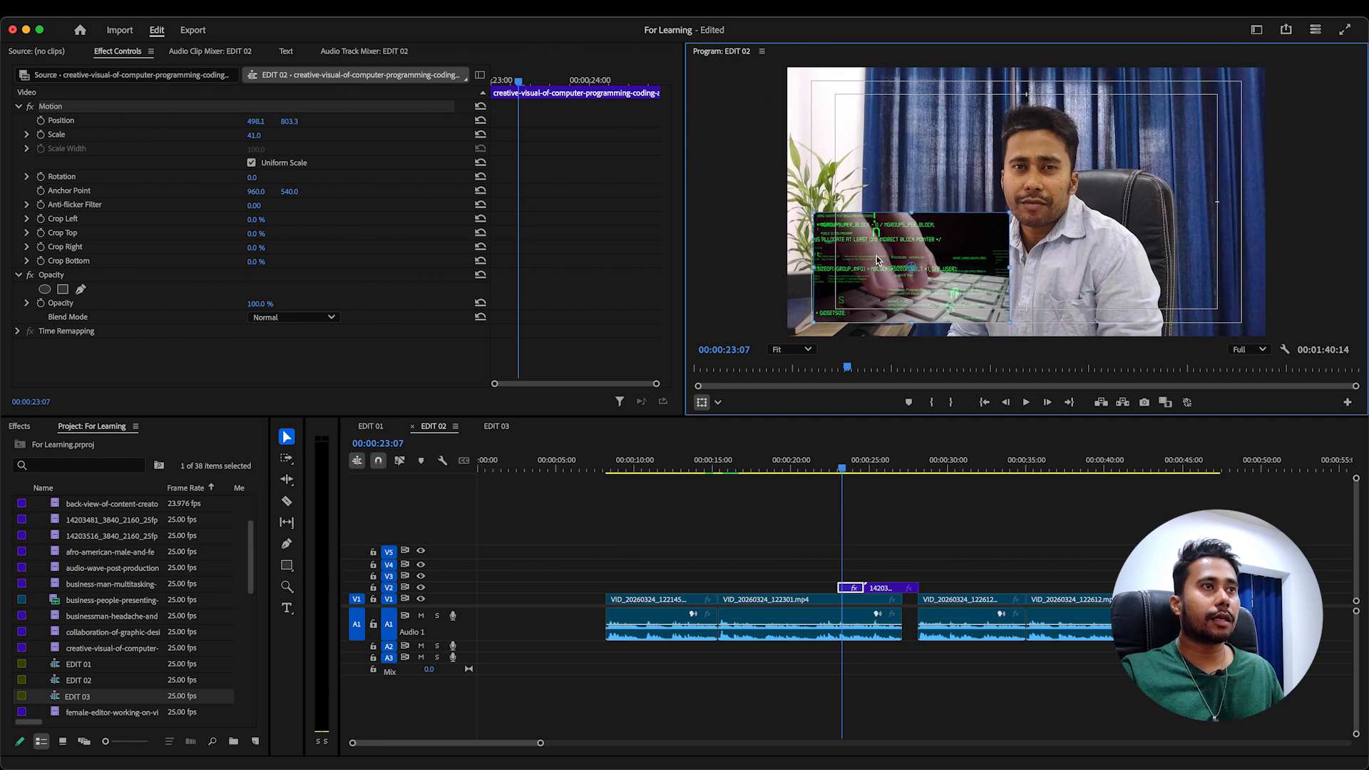
Scale the 14203481 clip on V2 to 40 and move it to about 482, 811.3 in the lower-left of the video frame
{"action": "left_click", "coordinate": [841, 470]}
{"action": "key", "text": "space"}
{"action": "key", "text": "equal"}
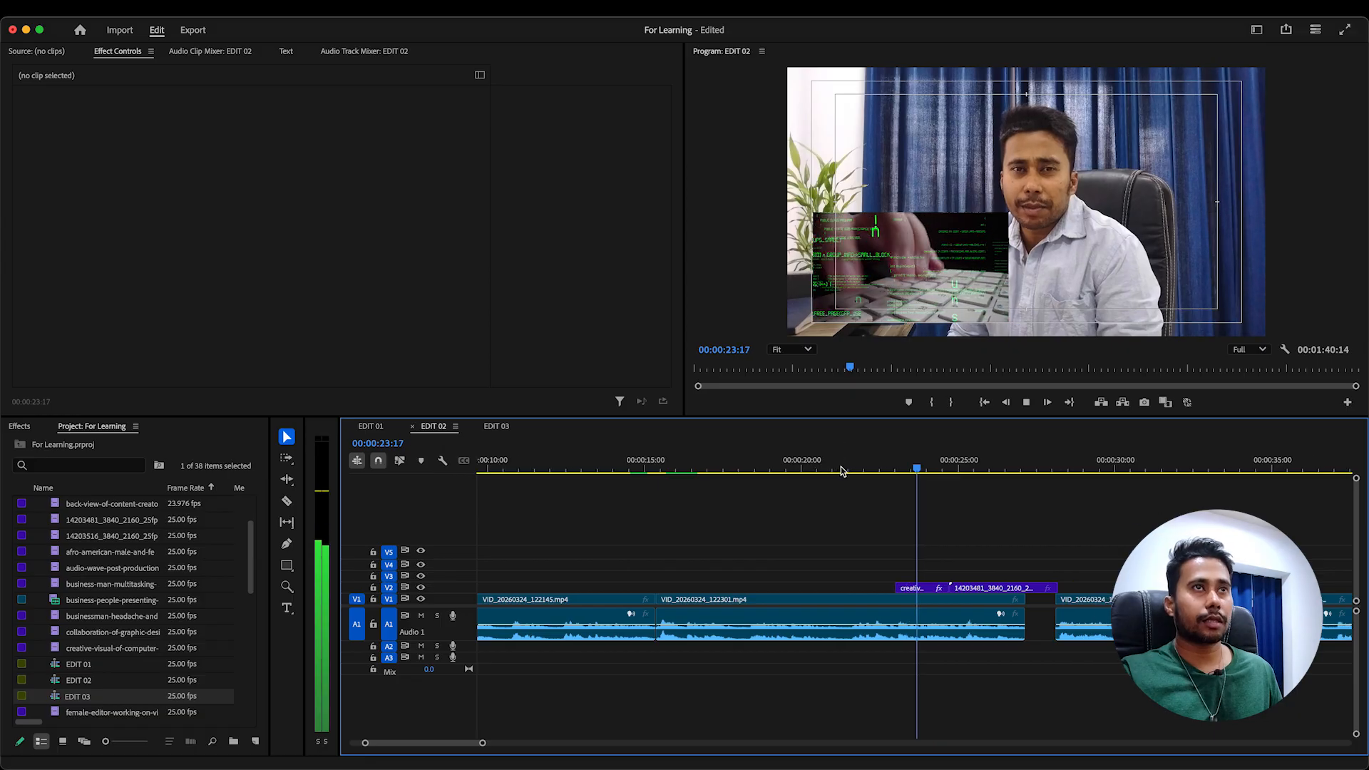
{"action": "left_click", "coordinate": [950, 586]}
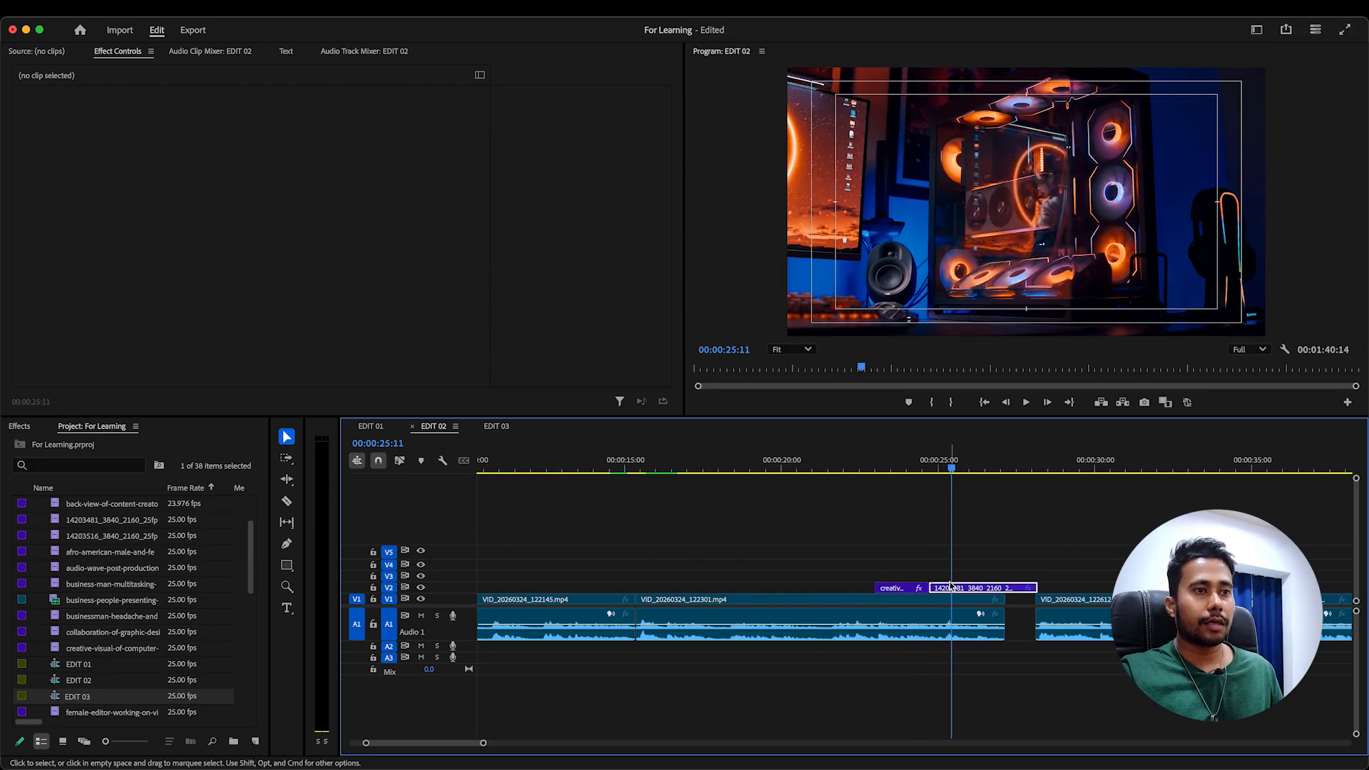
{"action": "left_click_drag", "start_coordinate": [265, 135], "coordinate": [240, 136]}
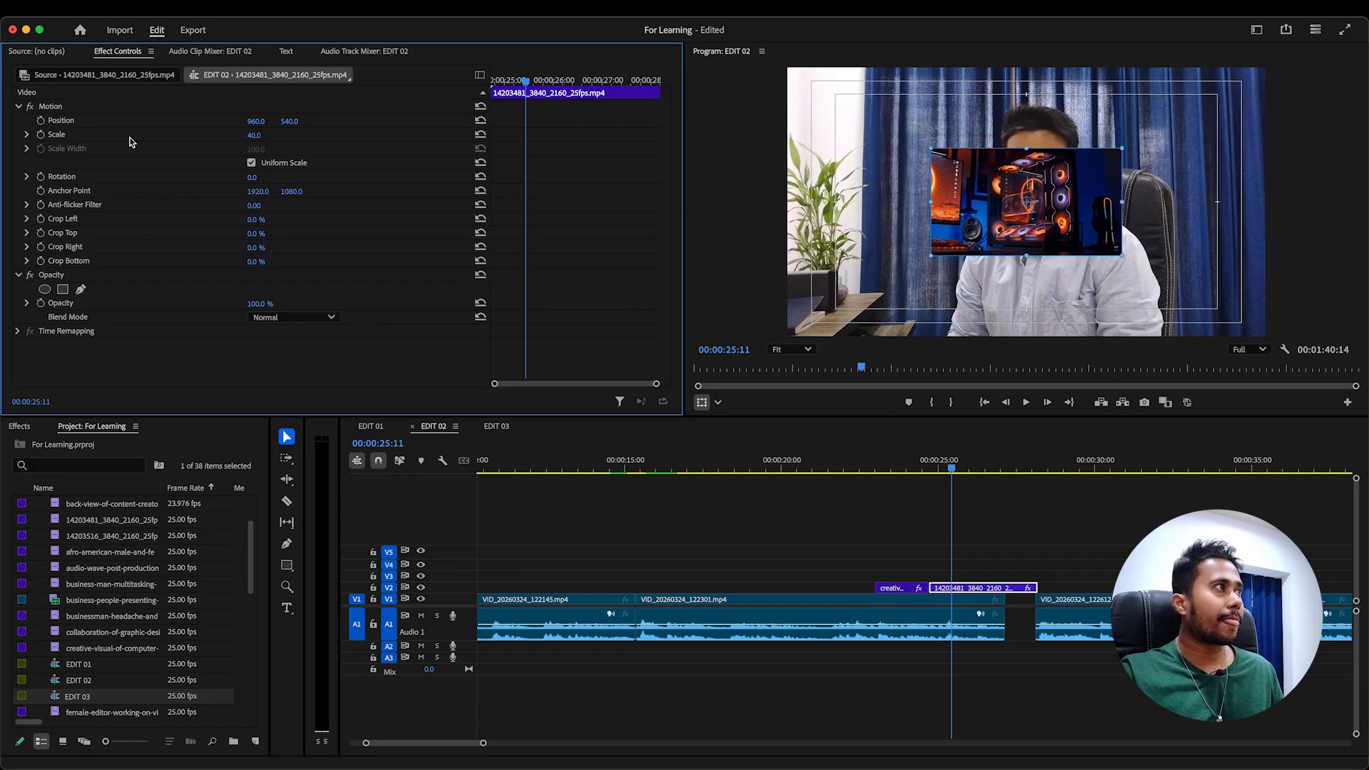
{"action": "left_click_drag", "start_coordinate": [980, 210], "coordinate": [898, 282]}
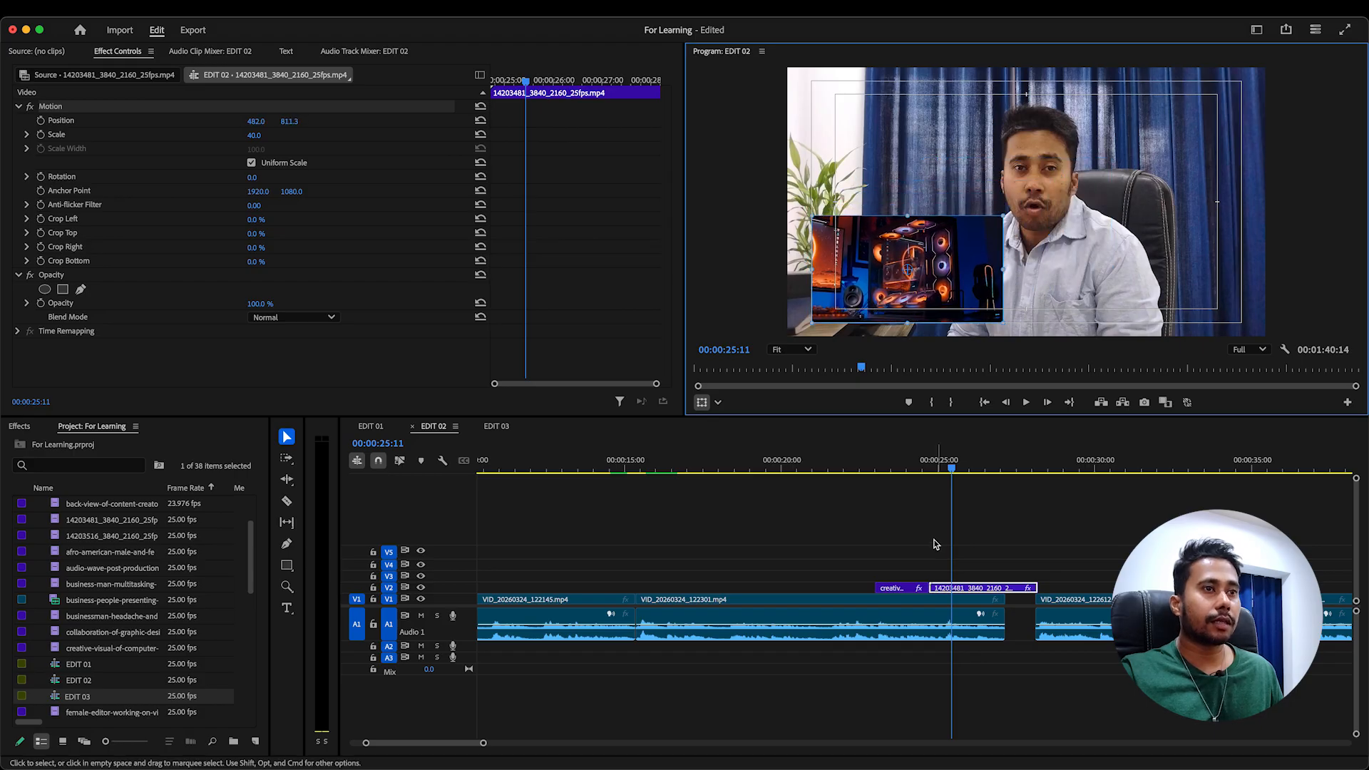
Play back the two picture-in-picture overlays from 00:00:22:20 and save the project
{"action": "left_click", "coordinate": [911, 461]}
{"action": "left_click", "coordinate": [890, 529]}
{"action": "left_click_drag", "start_coordinate": [910, 465], "coordinate": [871, 468]}
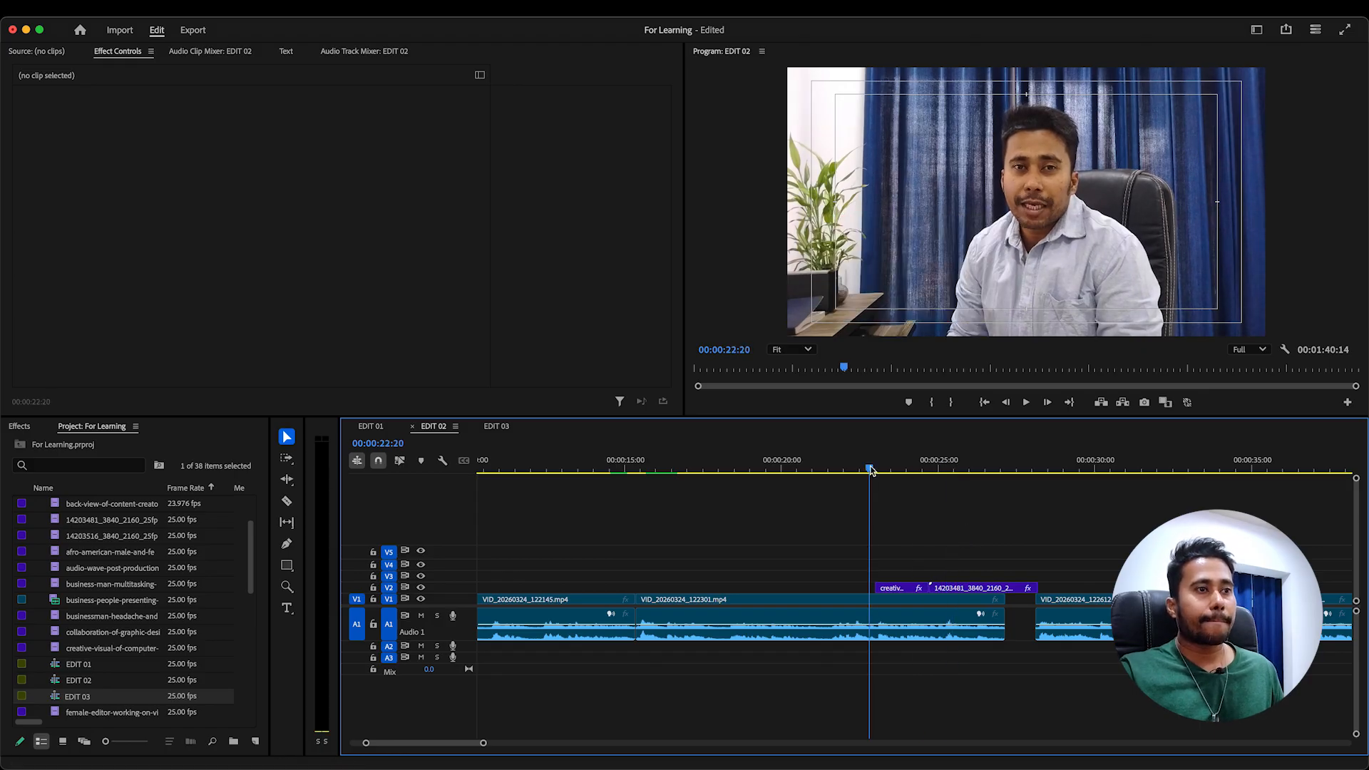
{"action": "key", "text": "space"}
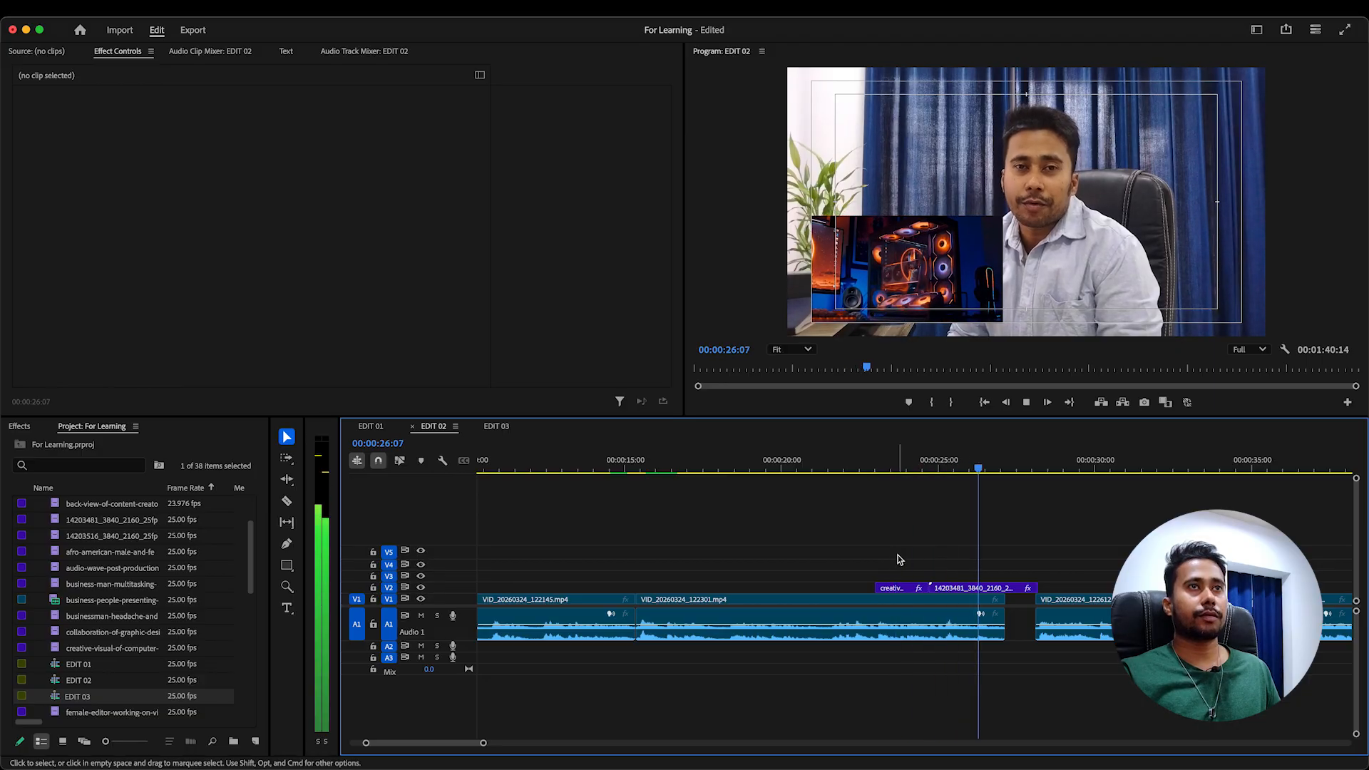
{"action": "key", "text": "super+s"}
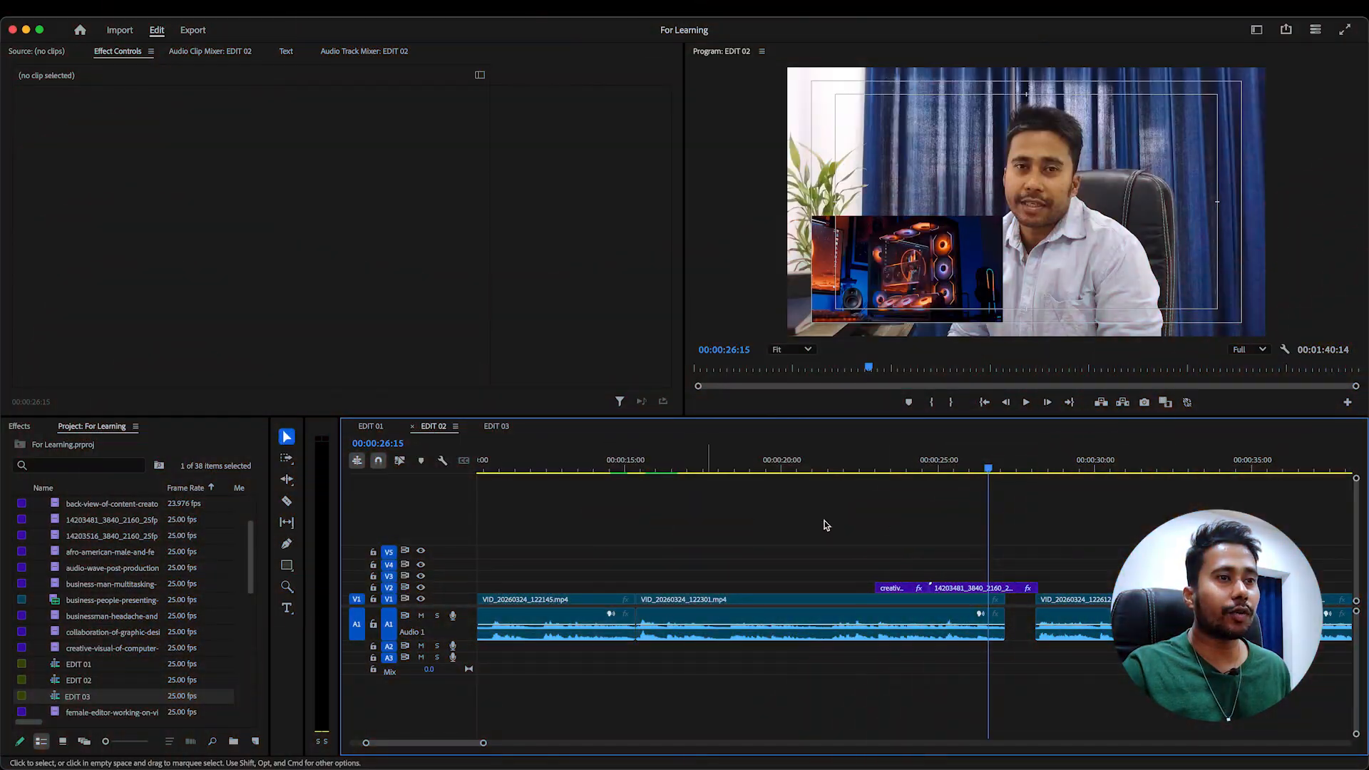
Shrink the 14203481 overlay to a scale of about 29.1 and reposition it at about 382.7, 695.8
{"action": "left_click_drag", "start_coordinate": [956, 467], "coordinate": [967, 468]}
{"action": "left_click", "coordinate": [980, 590]}
{"action": "mouse_move", "coordinate": [934, 257]}
{"action": "left_mouse_down"}
{"action": "mouse_move", "coordinate": [920, 186]}
{"action": "mouse_move", "coordinate": [929, 241]}
{"action": "left_mouse_up"}
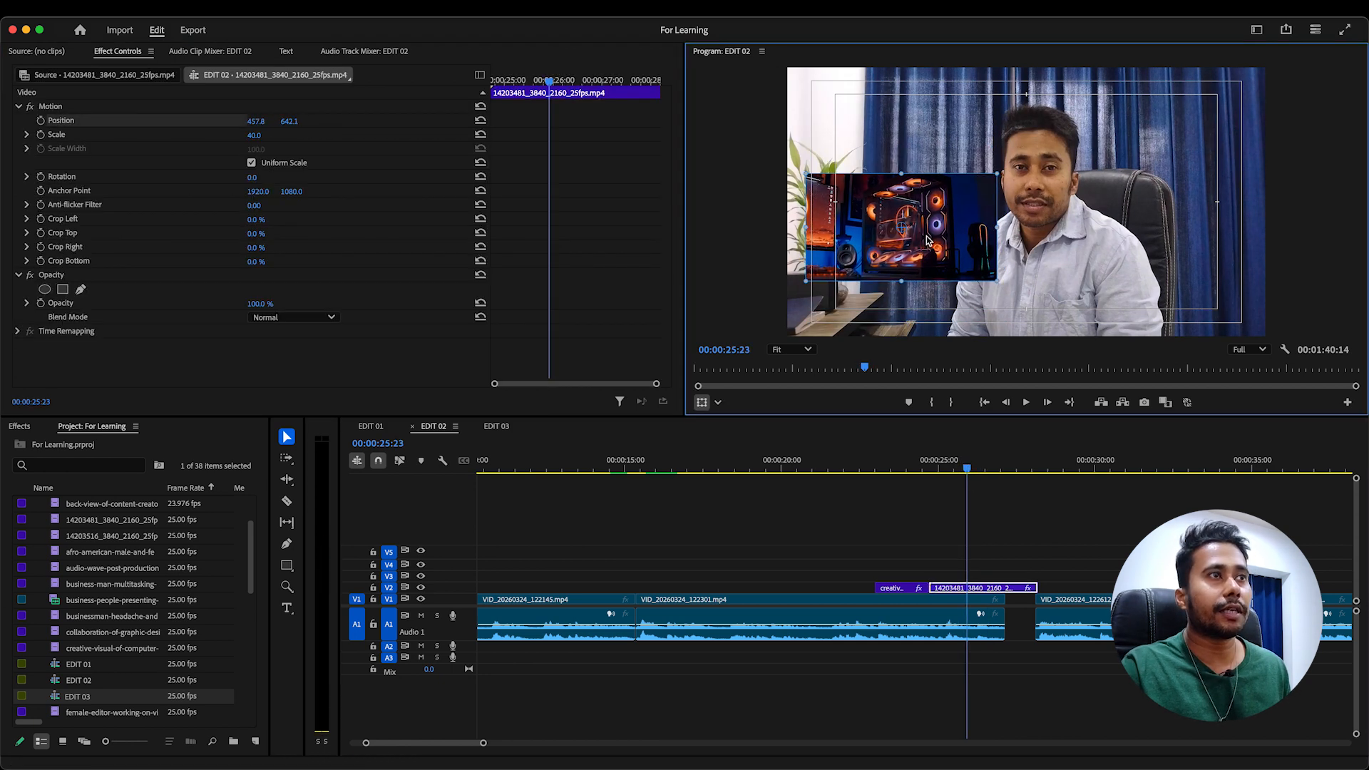
{"action": "left_click_drag", "start_coordinate": [812, 286], "coordinate": [853, 274]}
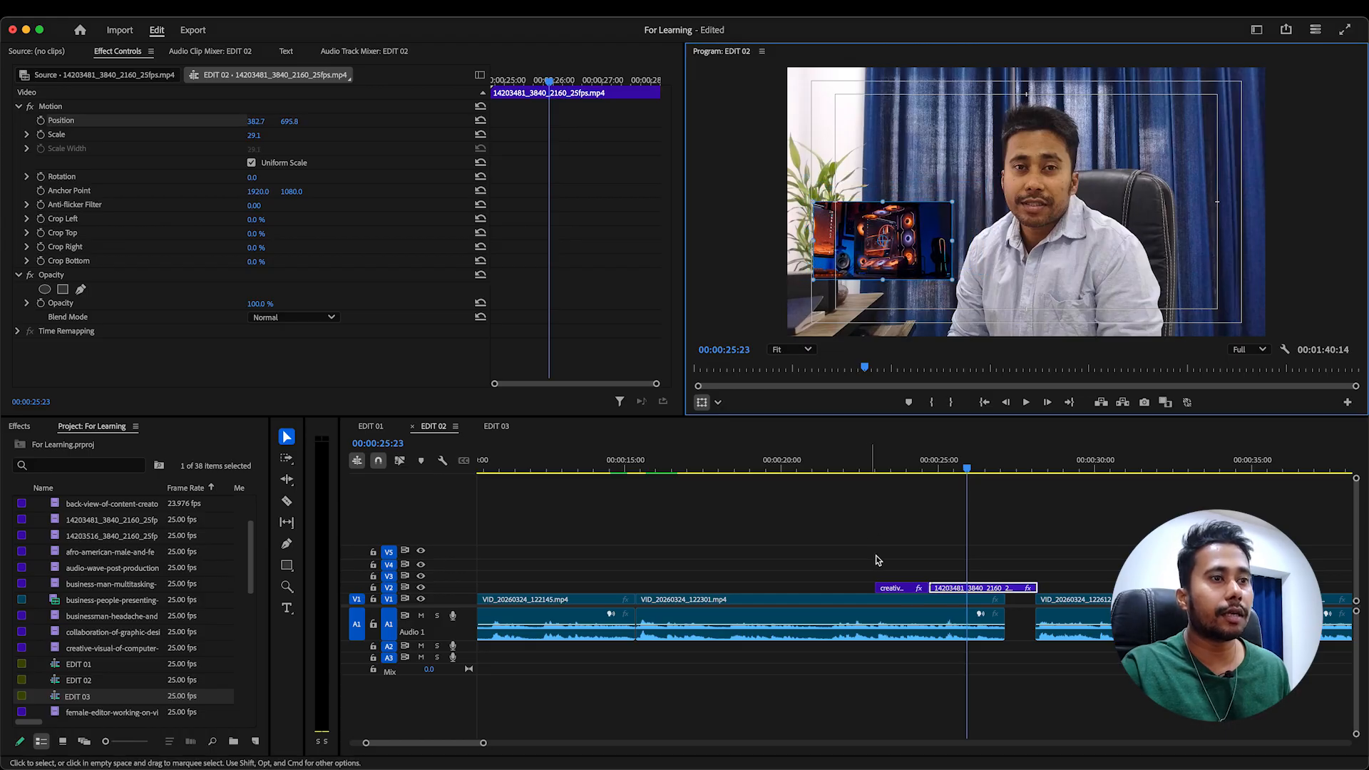
Shrink the computer-programming overlay to about 25.6 scale at position 345.1, 419.1, and compare its placement with the 14203481 overlay
{"action": "left_click", "coordinate": [918, 468]}
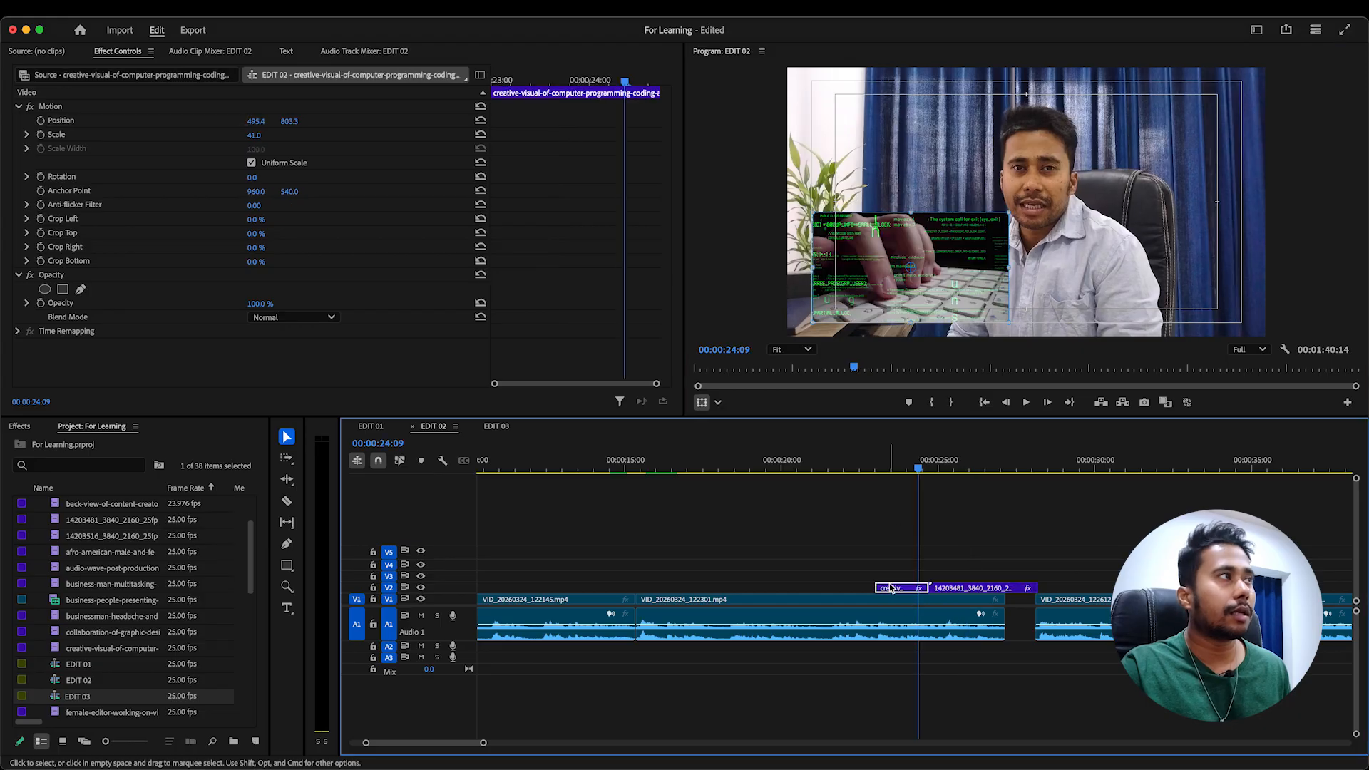
{"action": "left_click_drag", "start_coordinate": [1006, 215], "coordinate": [911, 171]}
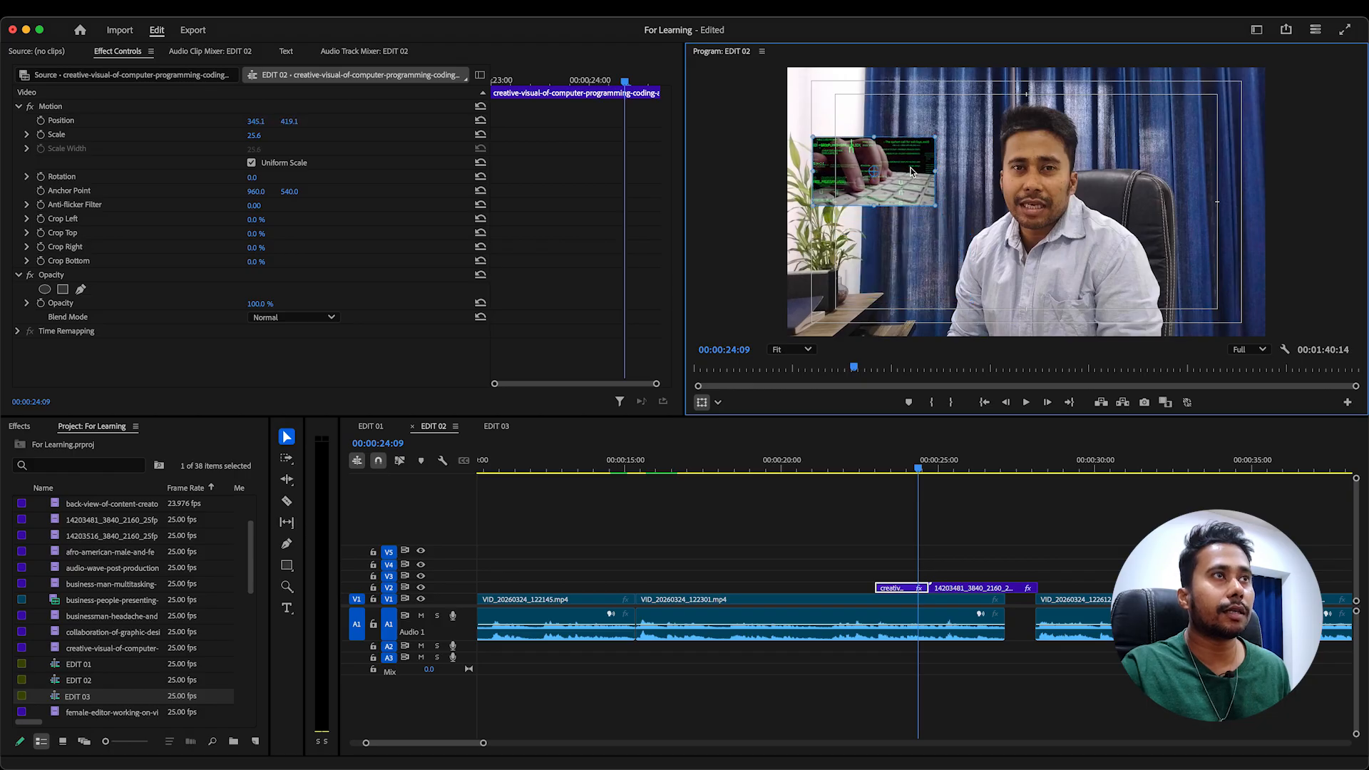
{"action": "left_click_drag", "start_coordinate": [895, 471], "coordinate": [947, 482]}
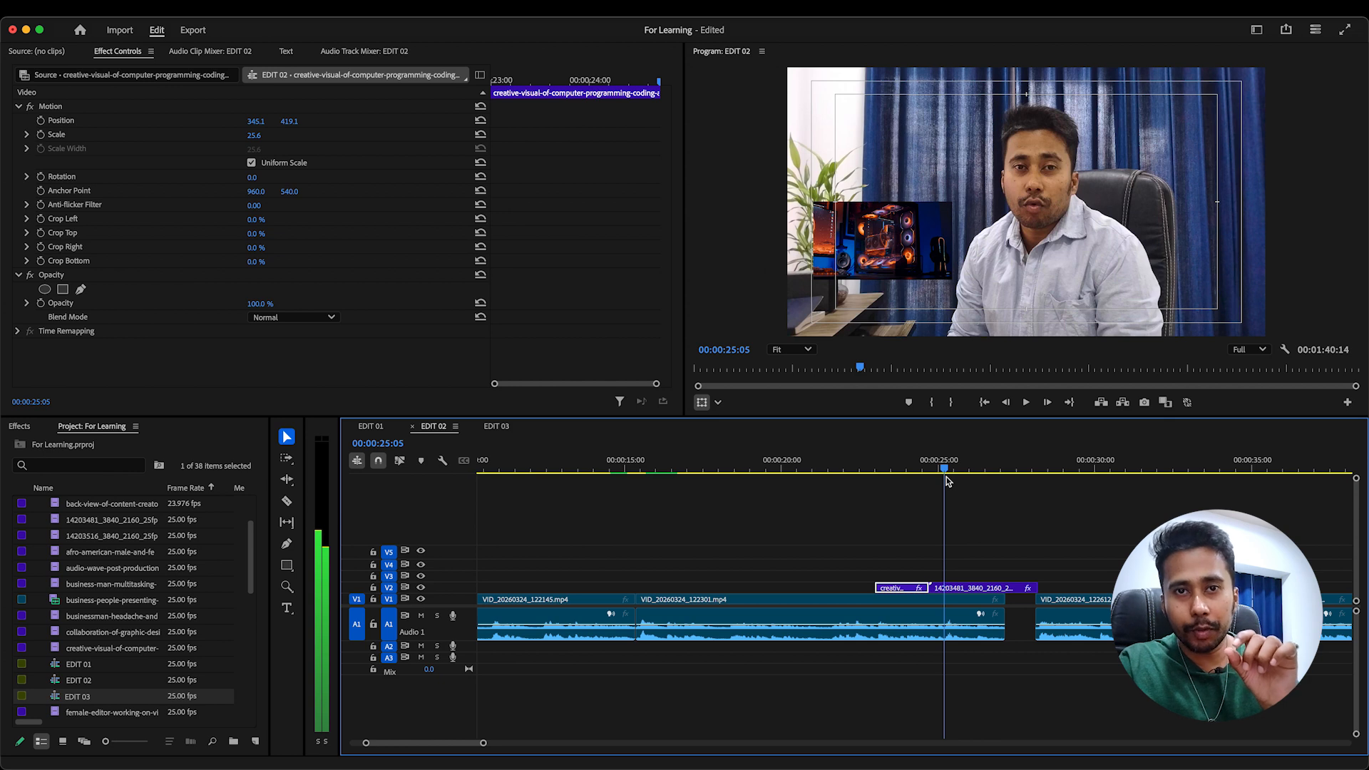
{"action": "left_click_drag", "start_coordinate": [947, 482], "coordinate": [910, 483]}
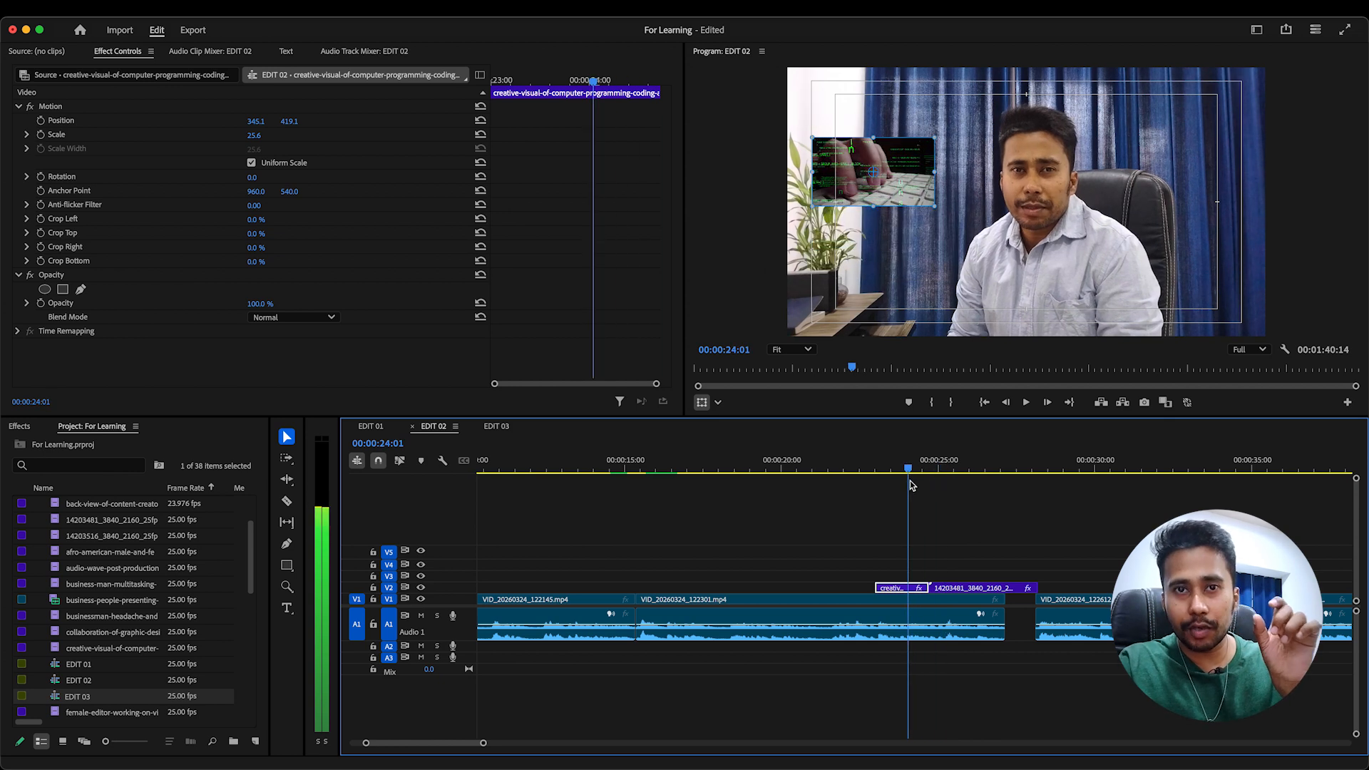
{"action": "left_click_drag", "start_coordinate": [910, 481], "coordinate": [950, 482]}
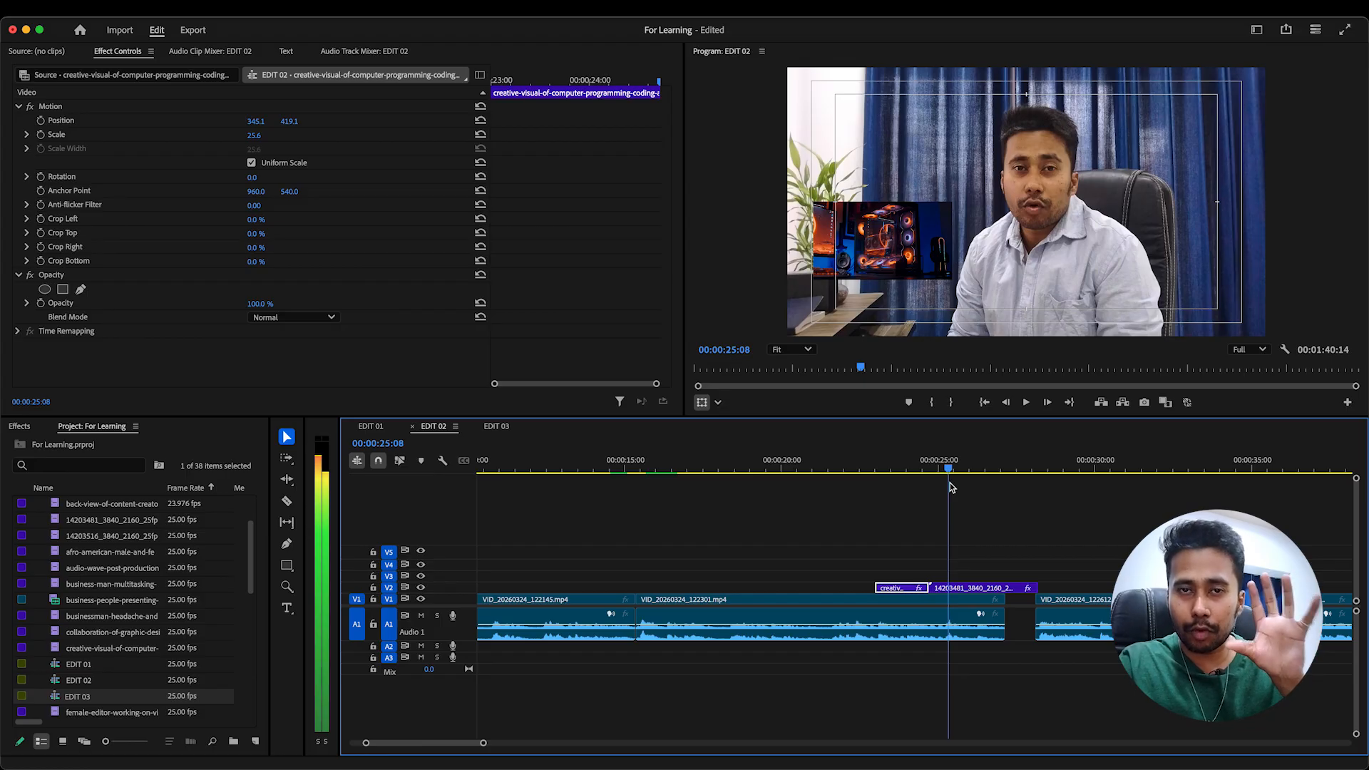
{"action": "left_click_drag", "start_coordinate": [950, 482], "coordinate": [913, 499]}
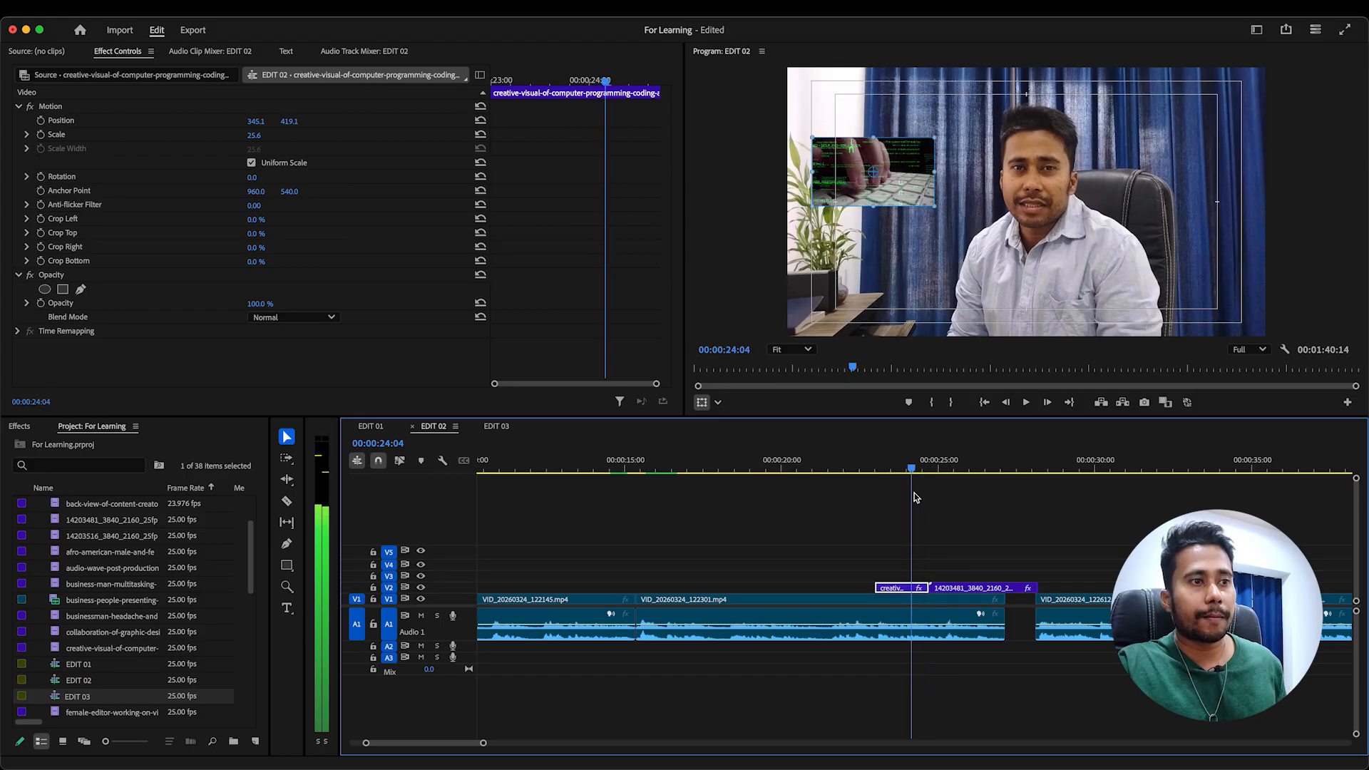
Copy the computer-programming clip, paste only its Motion attributes onto the 14203481 clip, and review the cut between them
{"action": "right_click", "coordinate": [899, 590]}
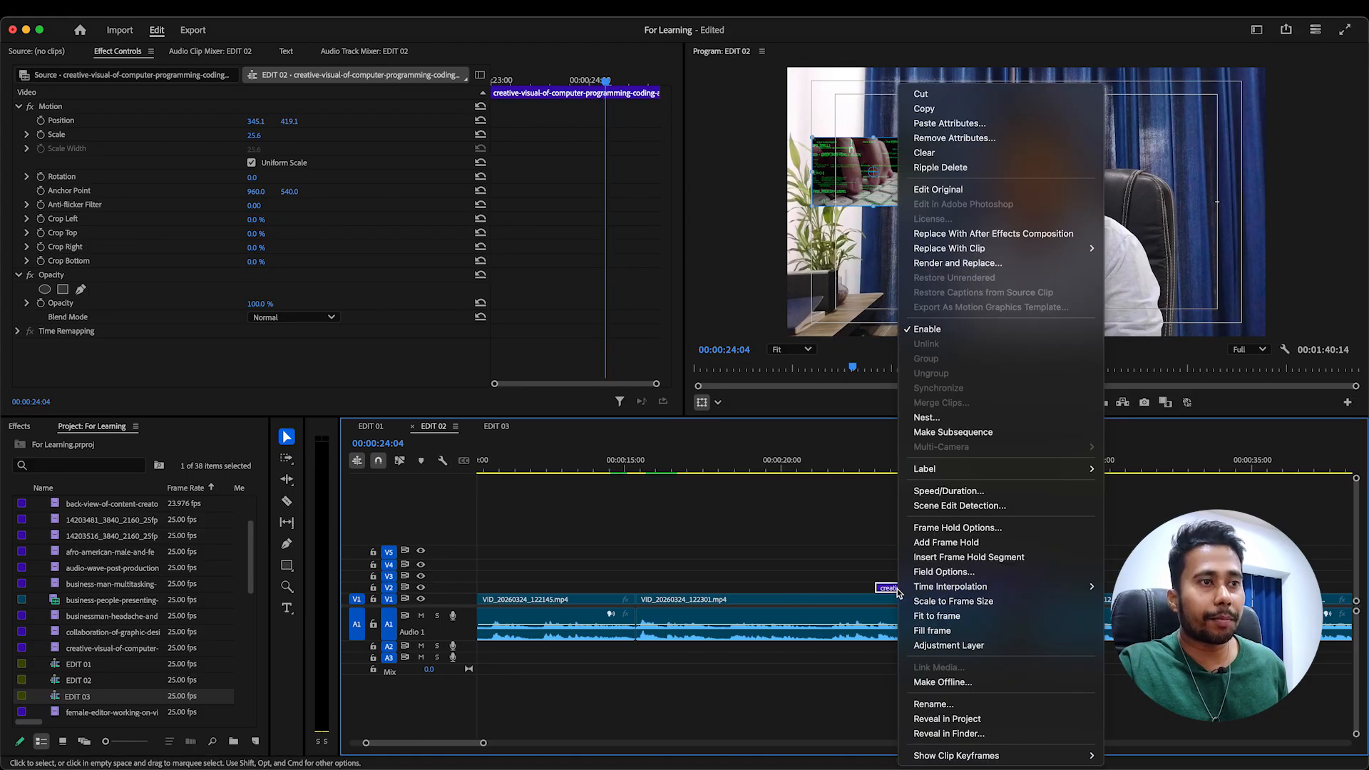
{"action": "left_click", "coordinate": [924, 108]}
{"action": "left_click", "coordinate": [963, 470]}
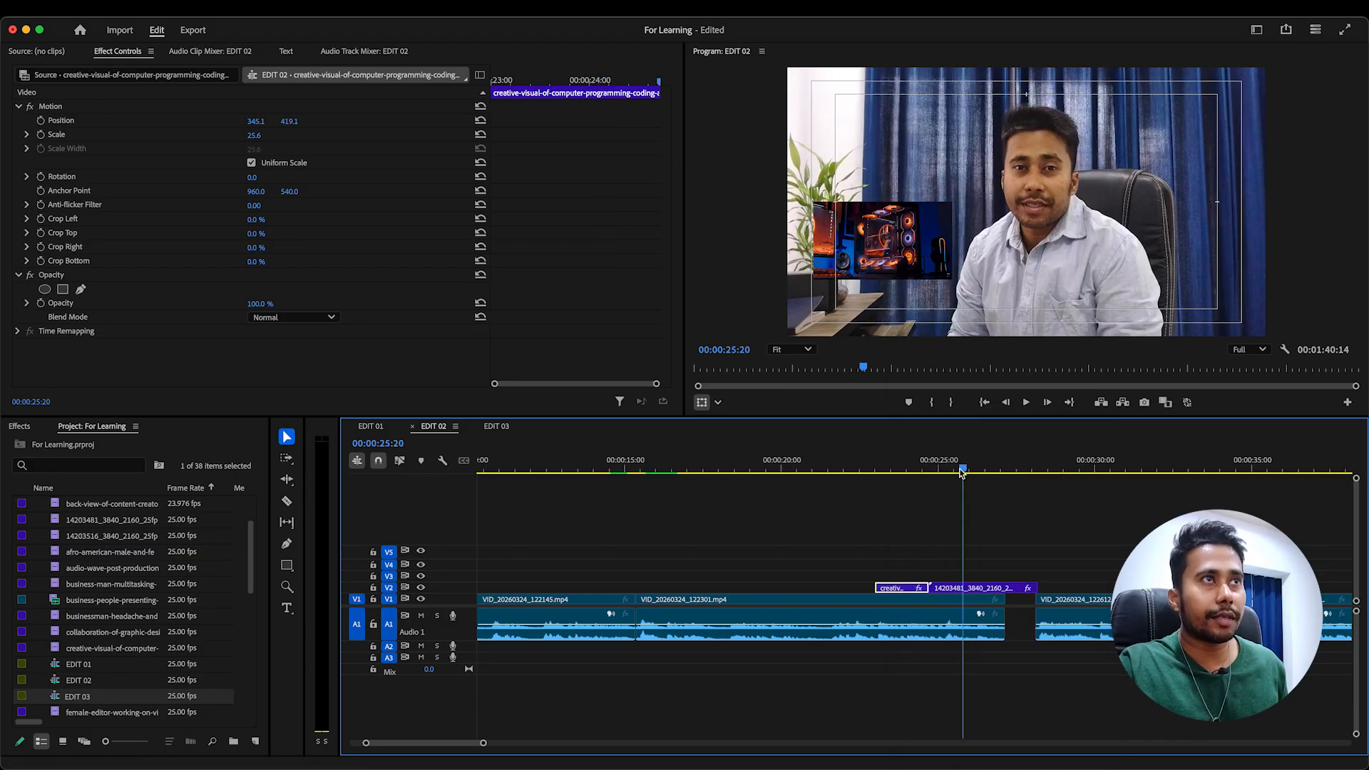
{"action": "right_click", "coordinate": [976, 593]}
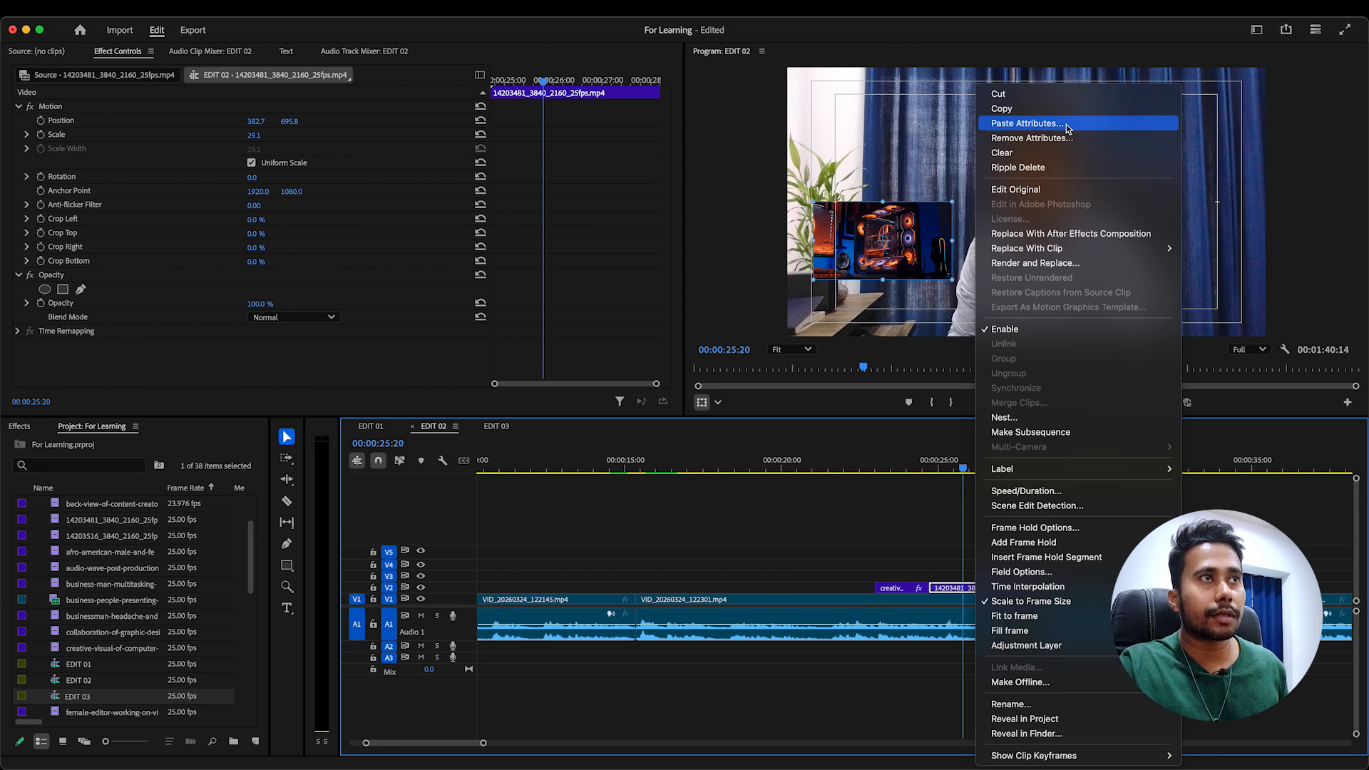
{"action": "left_click", "coordinate": [1027, 123]}
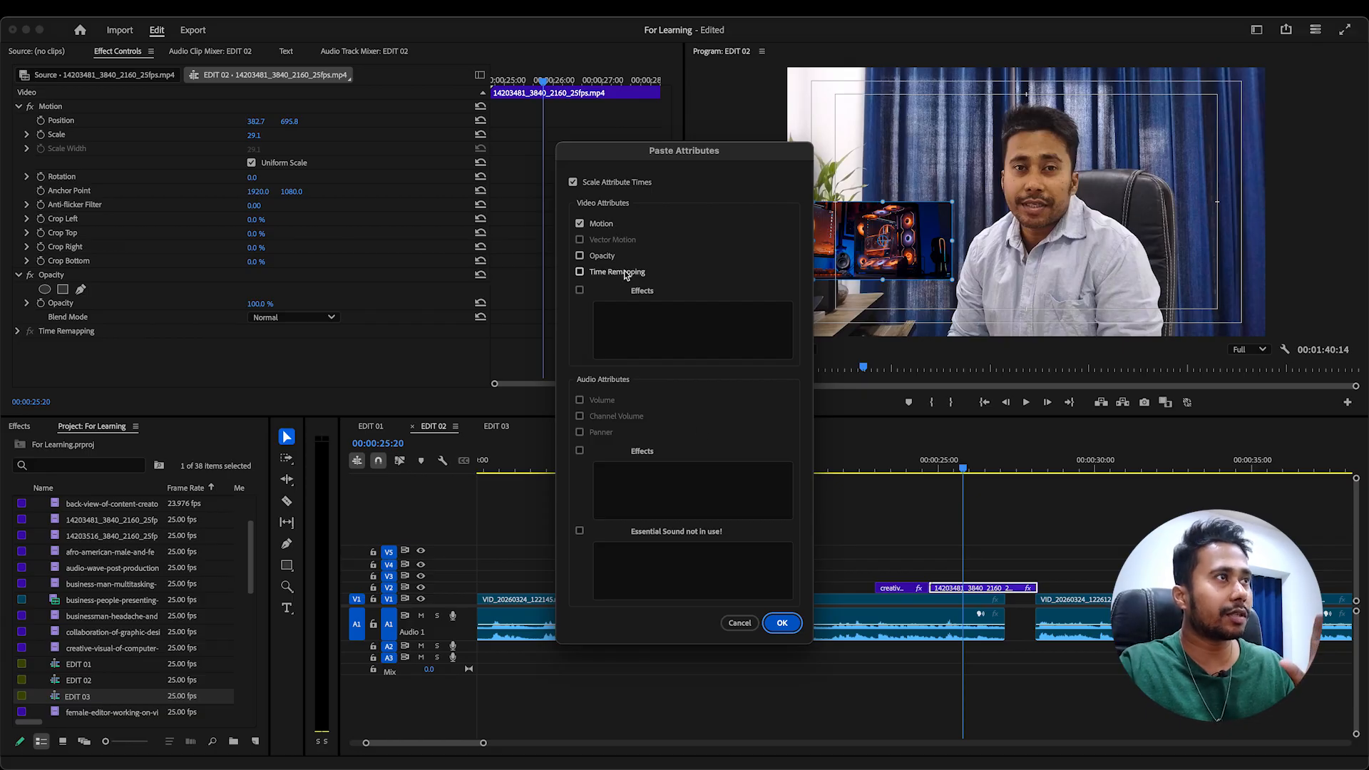
{"action": "left_click", "coordinate": [783, 624]}
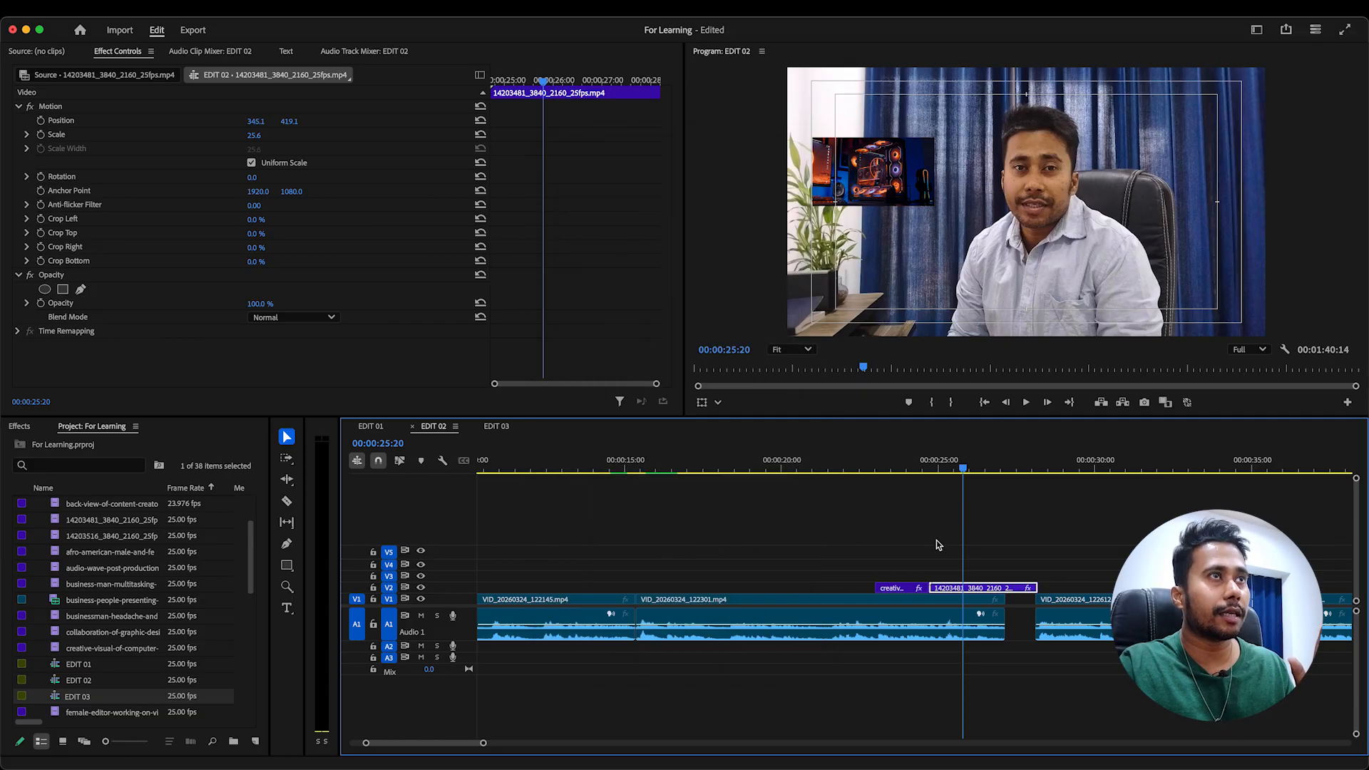
{"action": "left_click", "coordinate": [900, 467]}
{"action": "left_click_drag", "start_coordinate": [908, 465], "coordinate": [944, 474]}
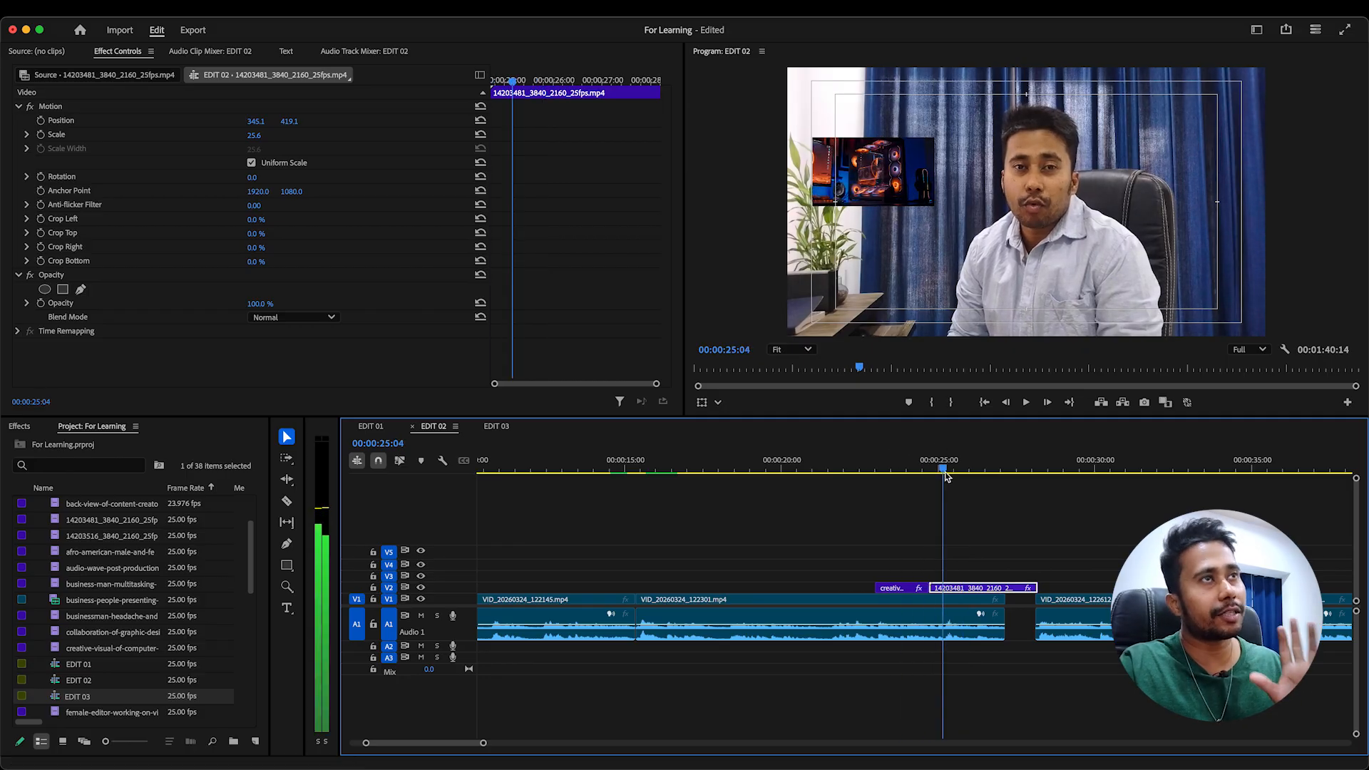